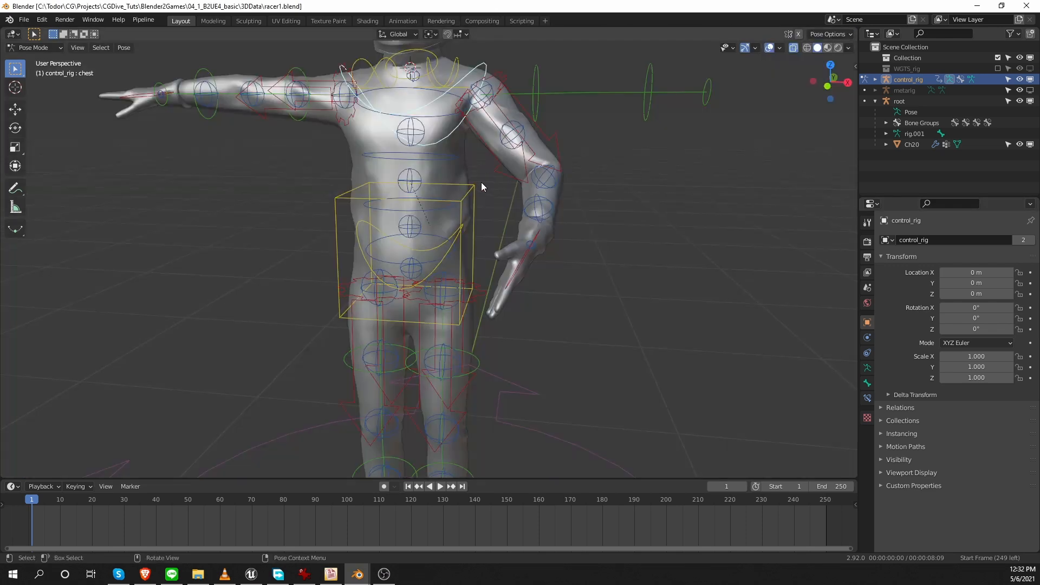
# - Clear all pose transforms on every bone of the control rig
pyautogui.scroll(-4, 480, 182)
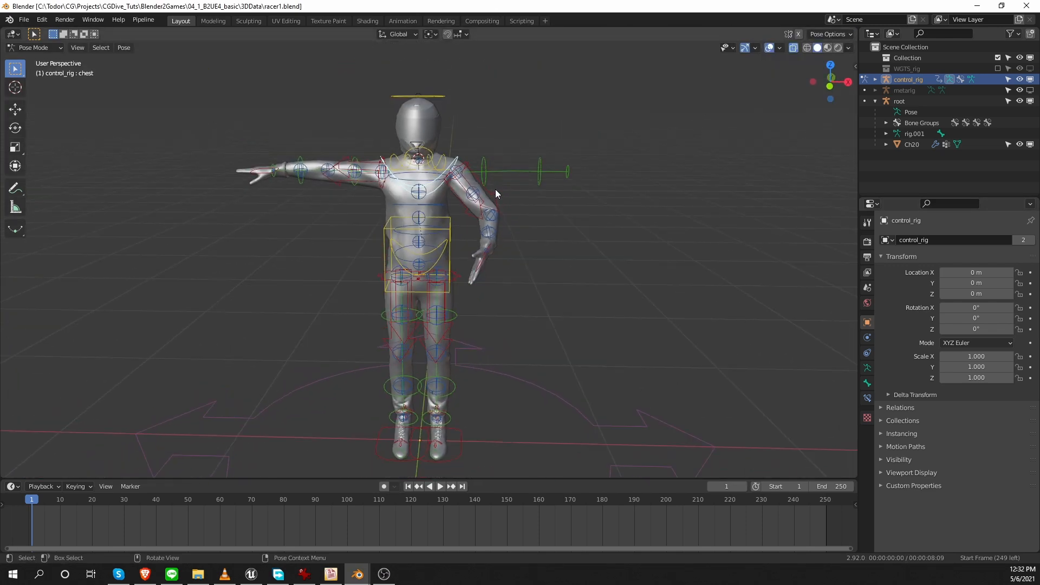
pyautogui.click(124, 48)
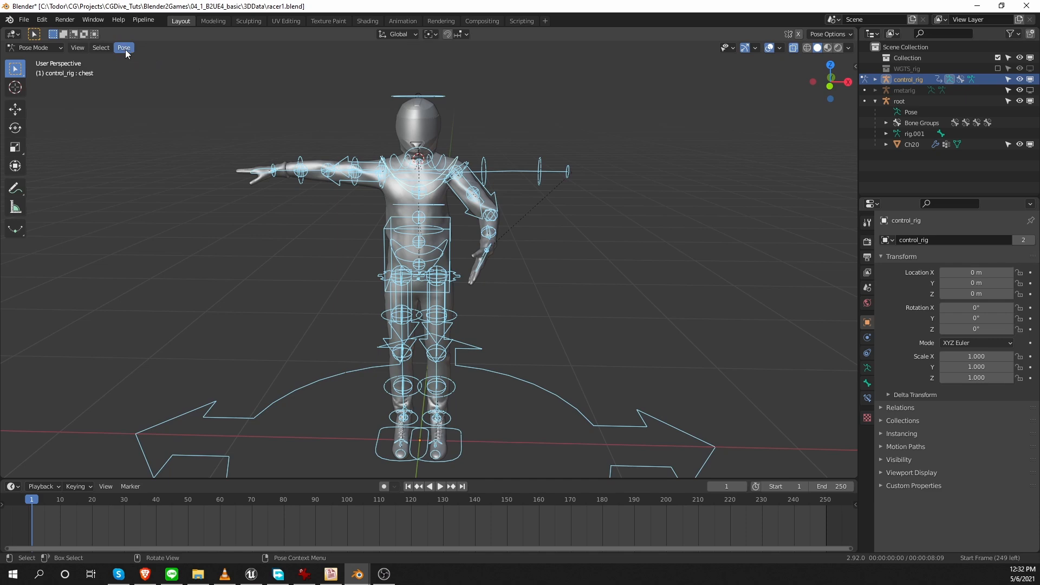
pyautogui.moveTo(179, 70)
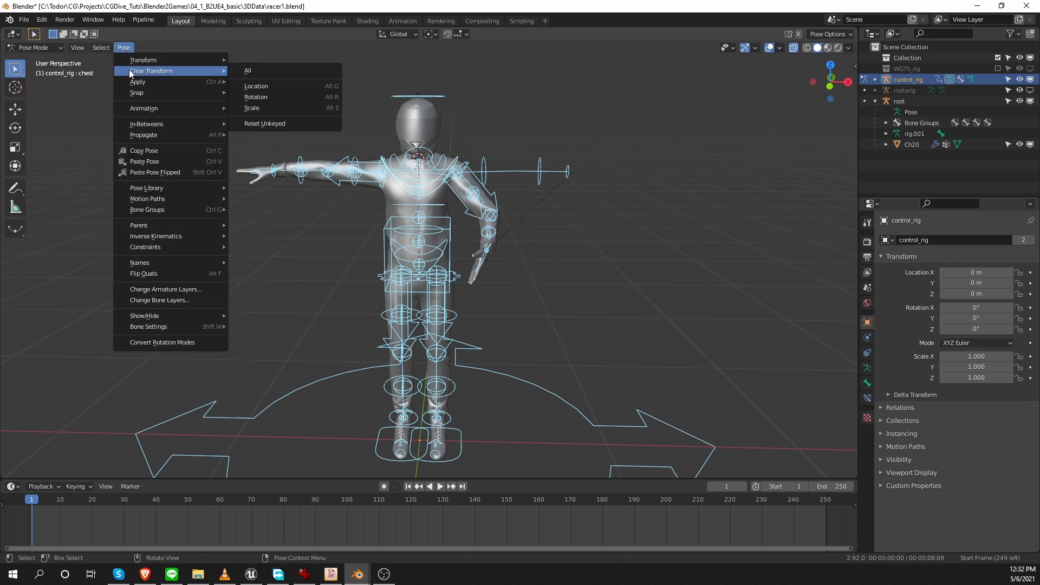
pyautogui.click(279, 73)
pyautogui.moveTo(406, 241); pyautogui.dragTo(439, 277, button='middle')
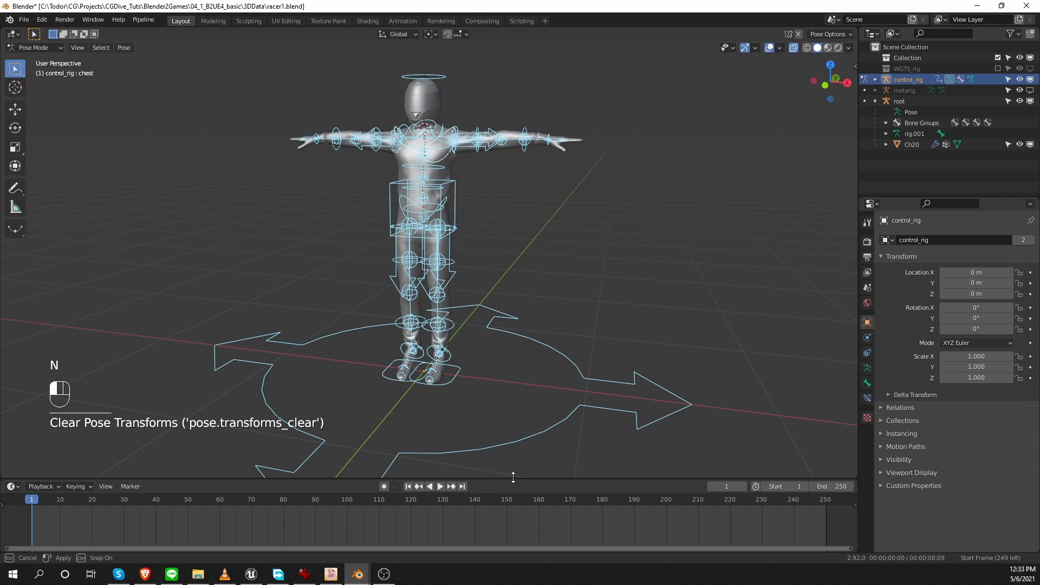
# - Enlarge the timeline area, split it into three stacked editors and make the lowest one a Nonlinear Animation editor
pyautogui.moveTo(477, 479); pyautogui.dragTo(476, 341)
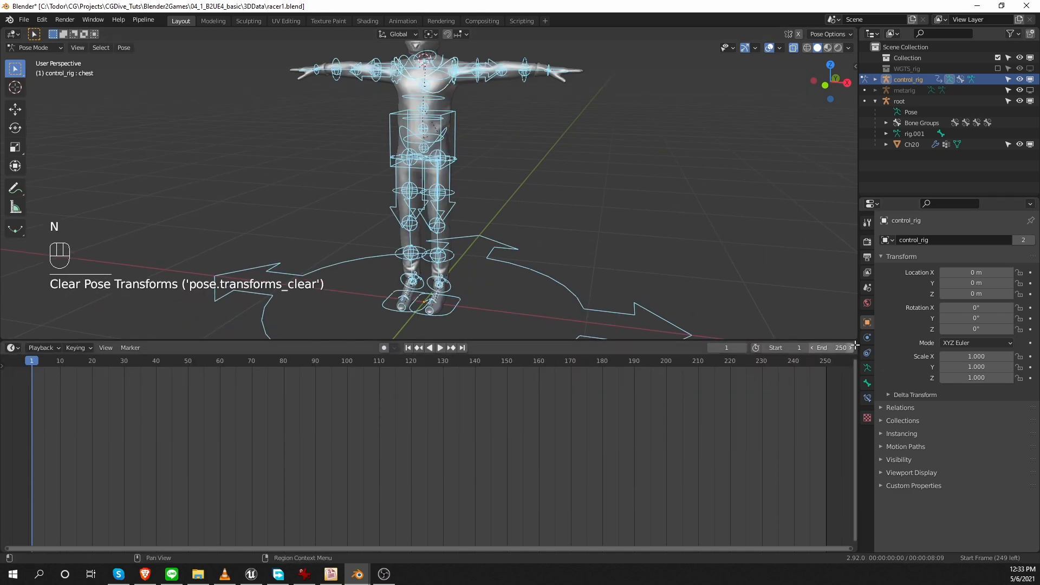
pyautogui.moveTo(854, 344); pyautogui.dragTo(856, 436)
pyautogui.click(11, 436)
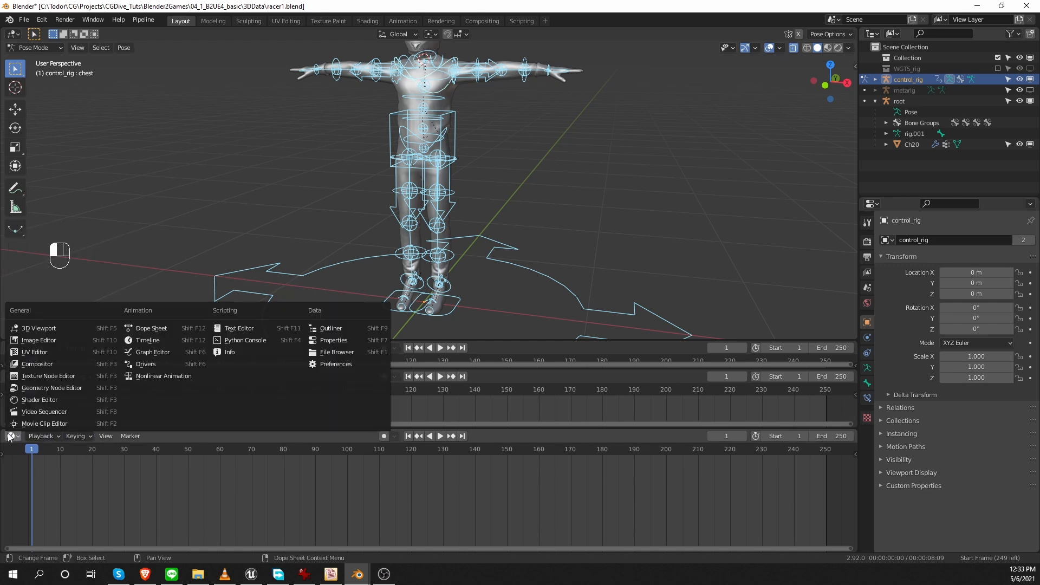
pyautogui.click(182, 378)
# - Turn the middle editor into a Dope Sheet in Action Editor mode and restrict the Nonlinear Animation editor to selected items
pyautogui.click(11, 376)
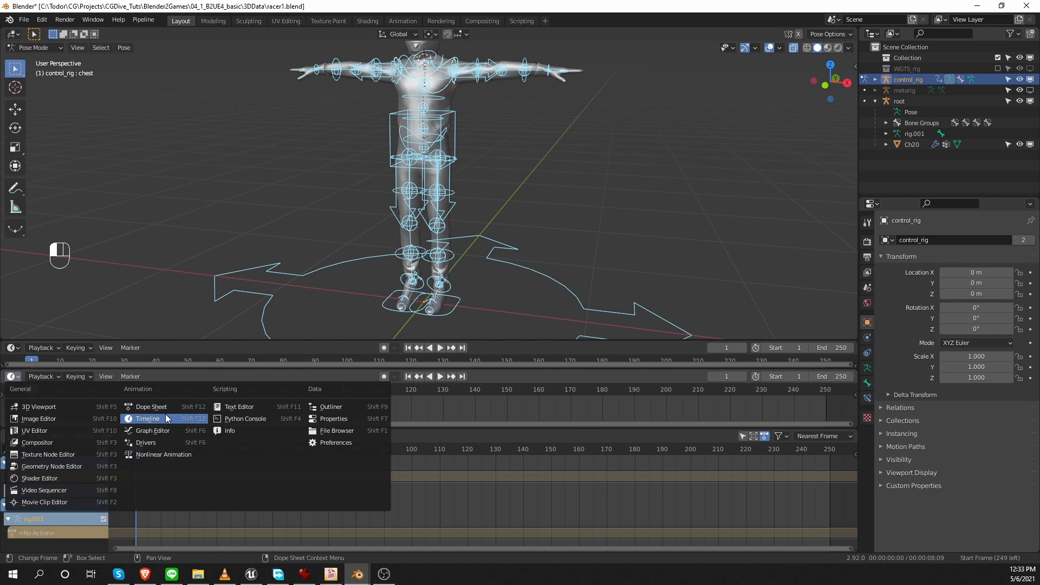
pyautogui.click(156, 410)
pyautogui.click(56, 381)
pyautogui.click(54, 391)
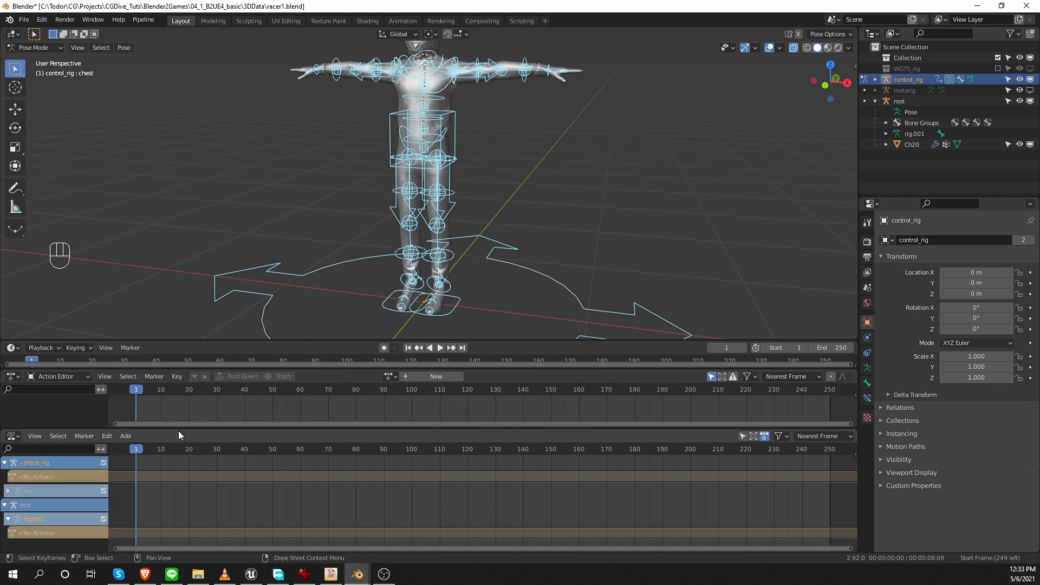
pyautogui.click(763, 447)
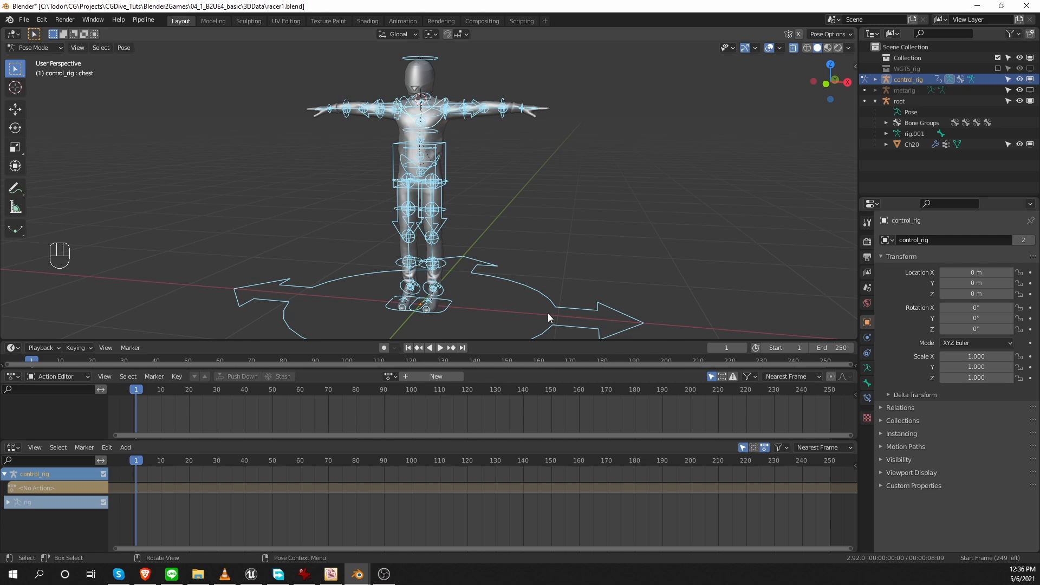
# - Generate a 24-frame Multi-Limb Magic WALK cycle on the control rig with the torso control selected
pyautogui.moveTo(518, 190); pyautogui.dragTo(525, 181, button='middle')
pyautogui.press('n')
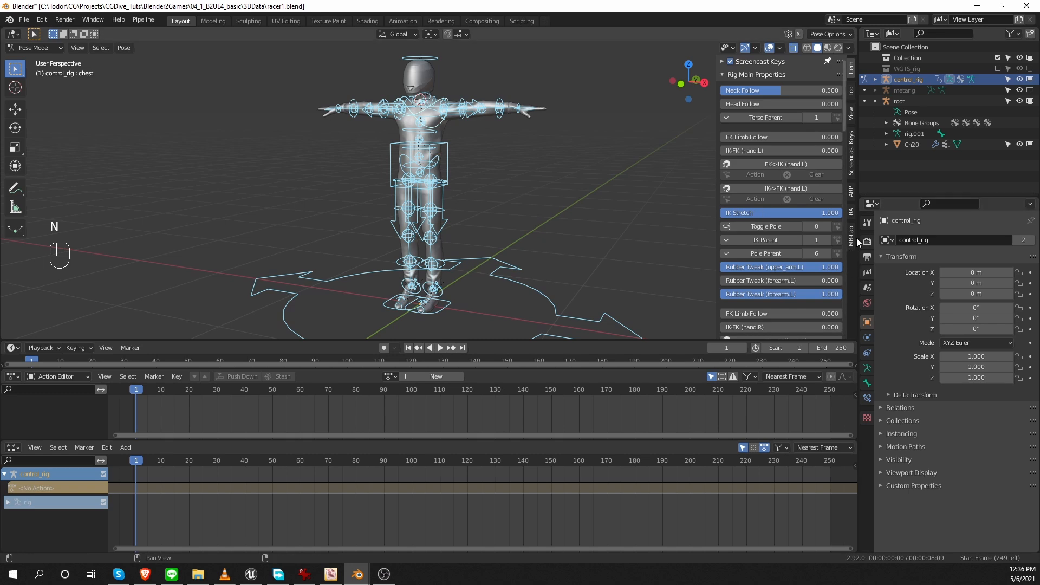
pyautogui.click(851, 216)
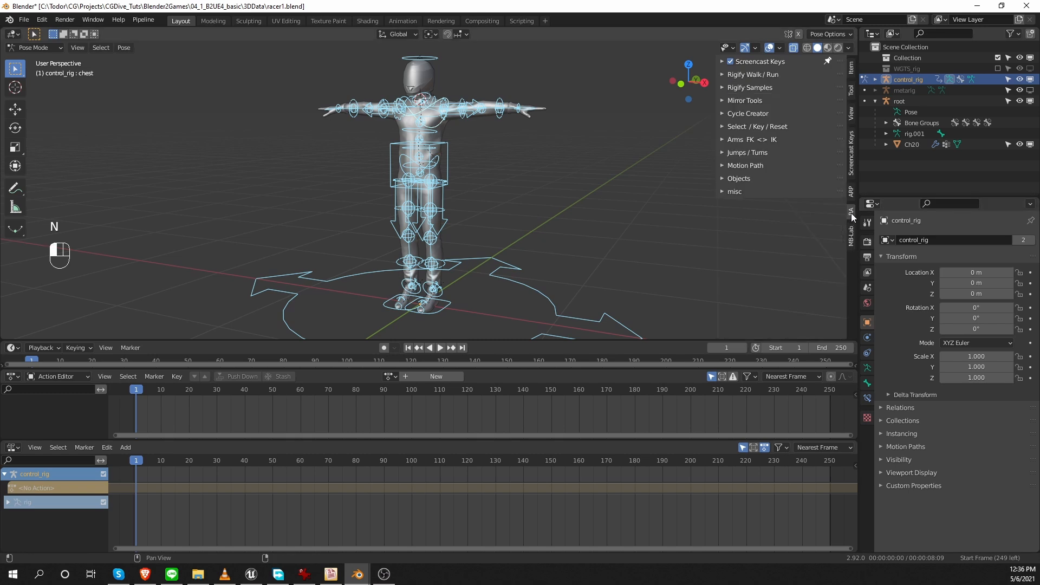
pyautogui.click(449, 152)
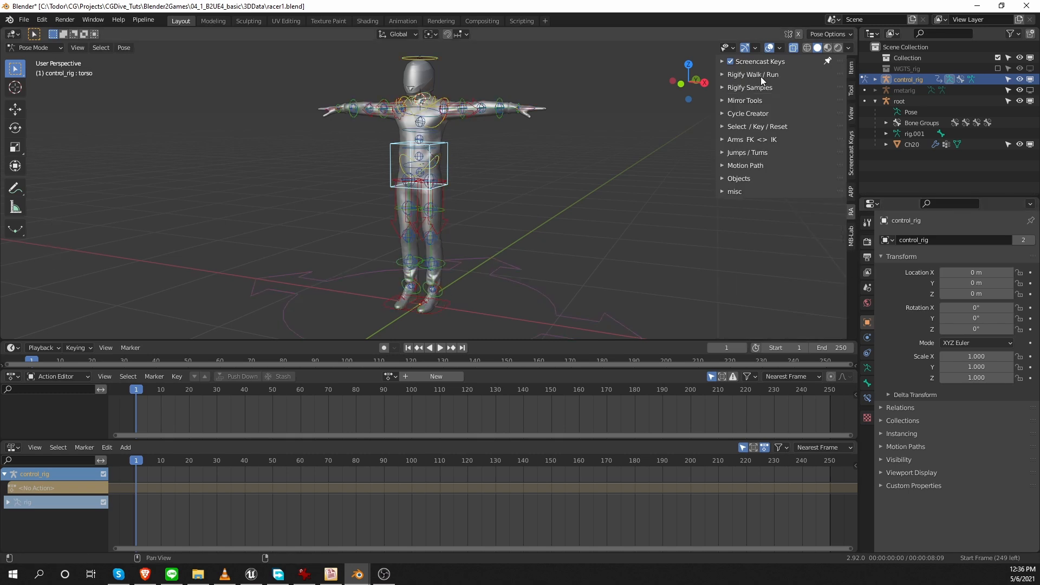
pyautogui.click(762, 73)
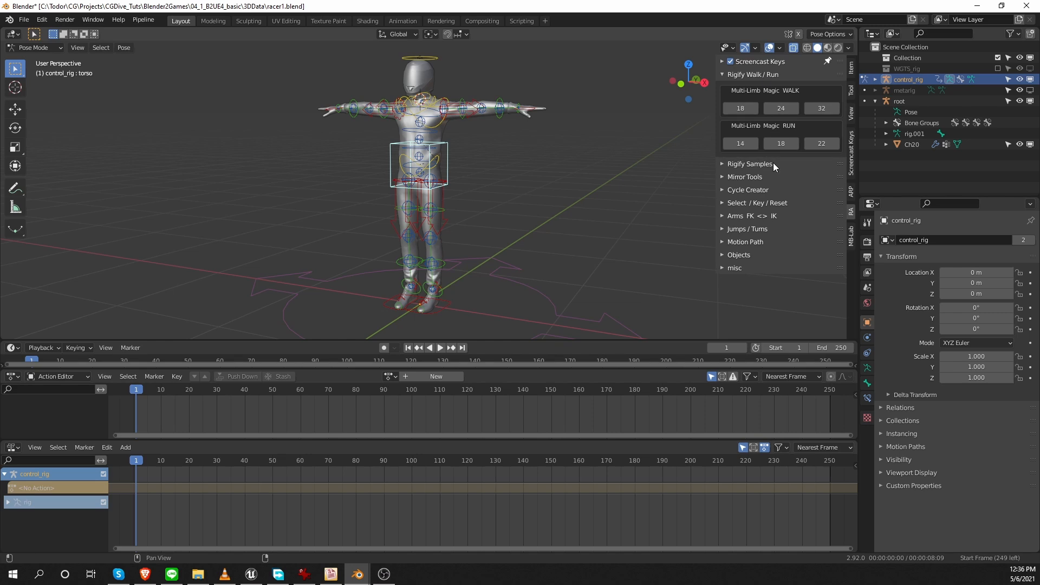
pyautogui.click(780, 109)
# - Play back the generated walk cycle, stop it and examine the character's pose from another angle
pyautogui.hotkey('shift', 'space')
pyautogui.hotkey('shift', 'space')
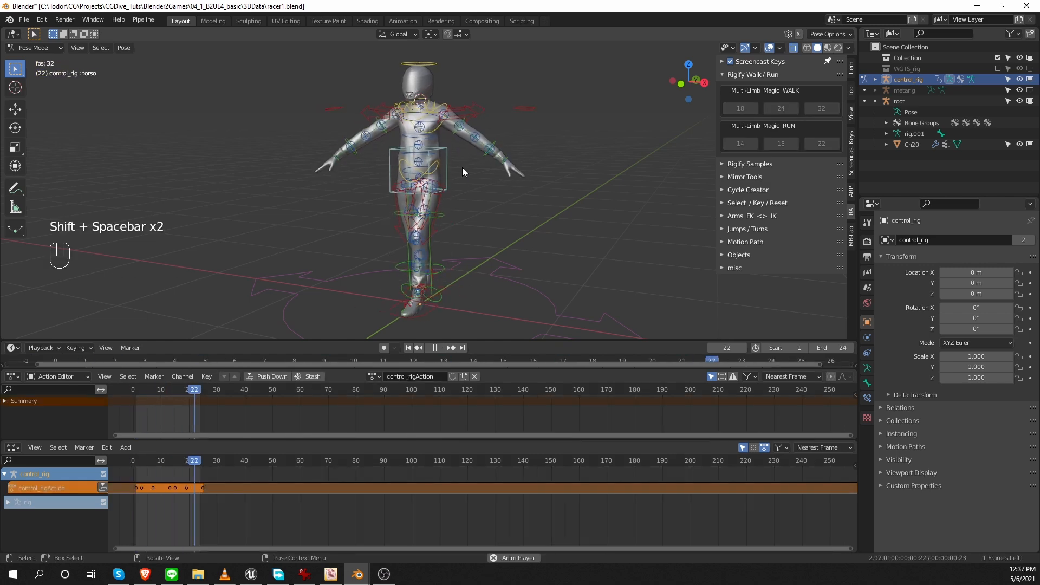
pyautogui.hotkey('shift', 'space')
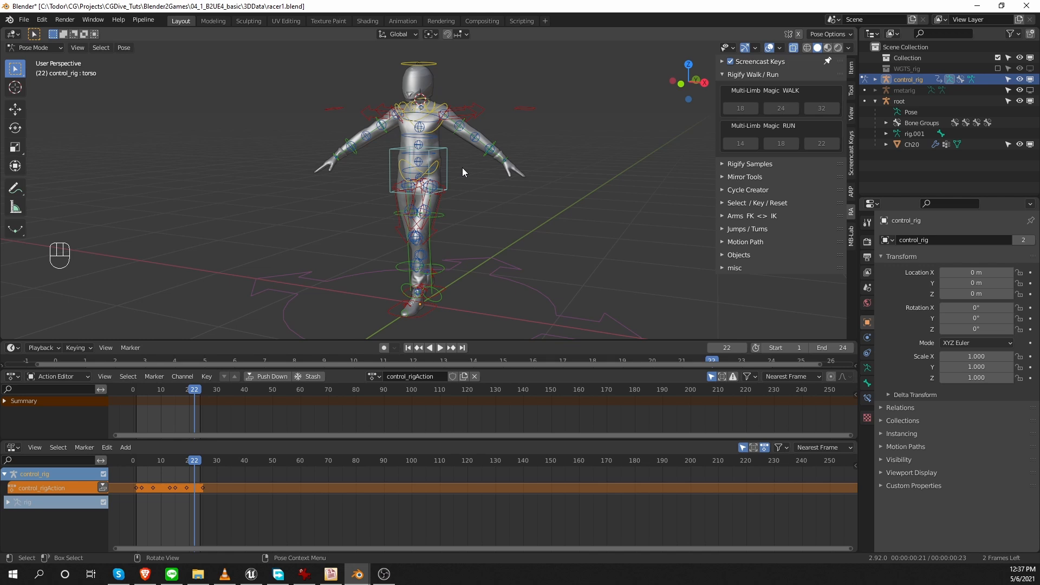
pyautogui.moveTo(463, 168); pyautogui.dragTo(419, 242, button='middle')
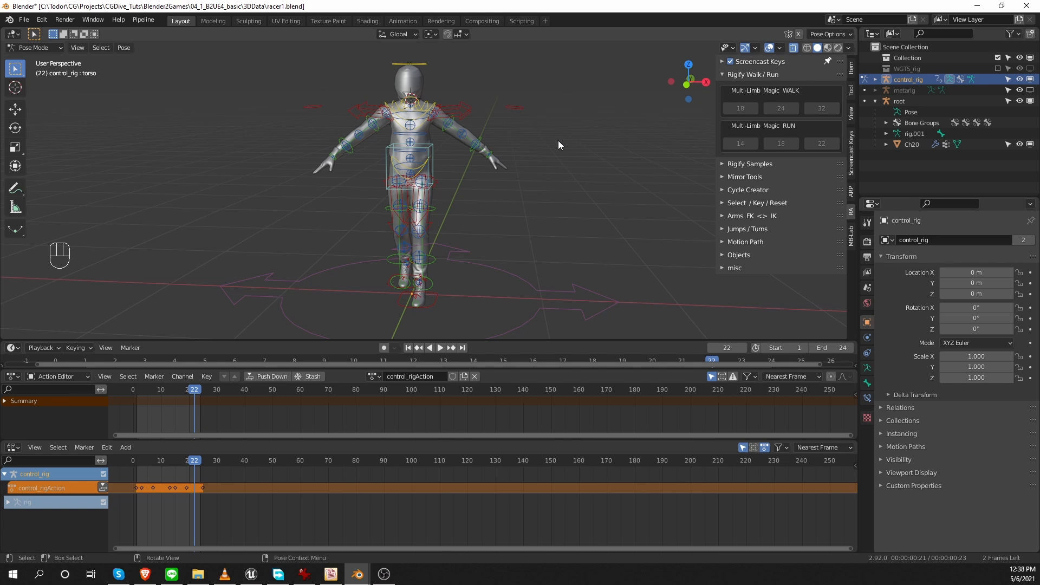
# - Hide the tweak layers of the torso, both arms and both legs on the control rig
pyautogui.click(457, 110)
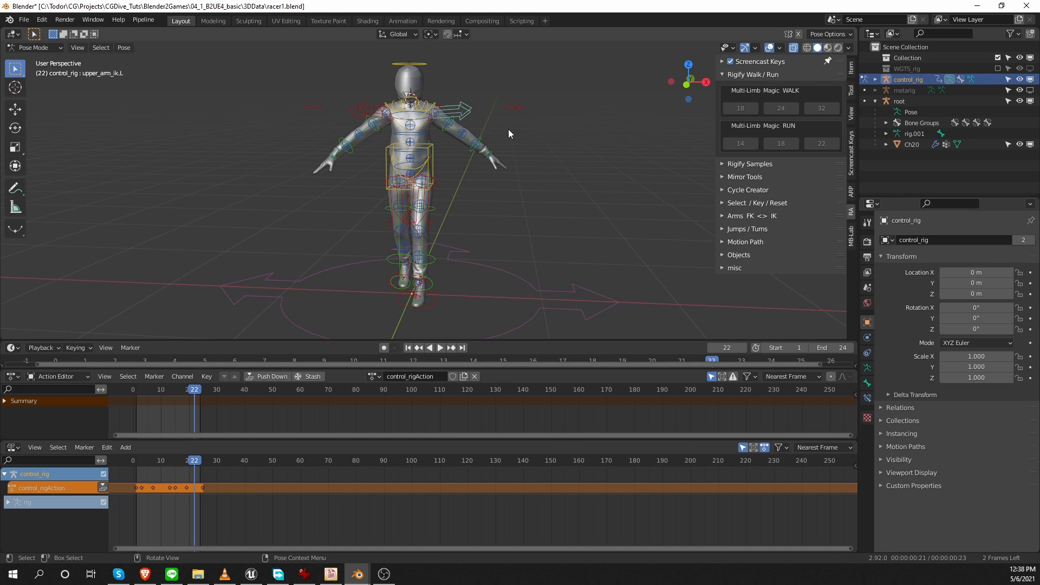
pyautogui.click(852, 69)
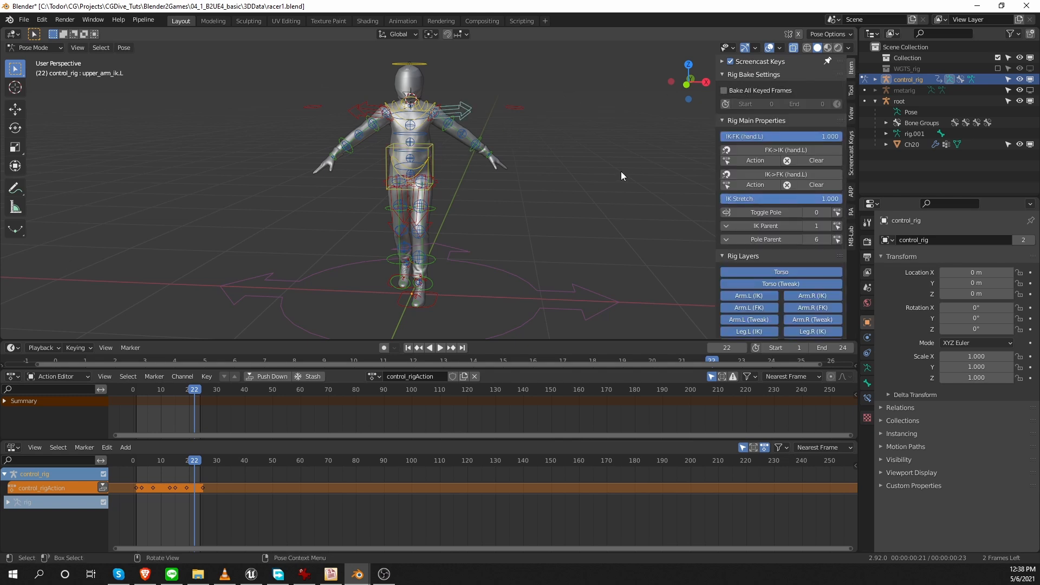
pyautogui.scroll(-4, 733, 254)
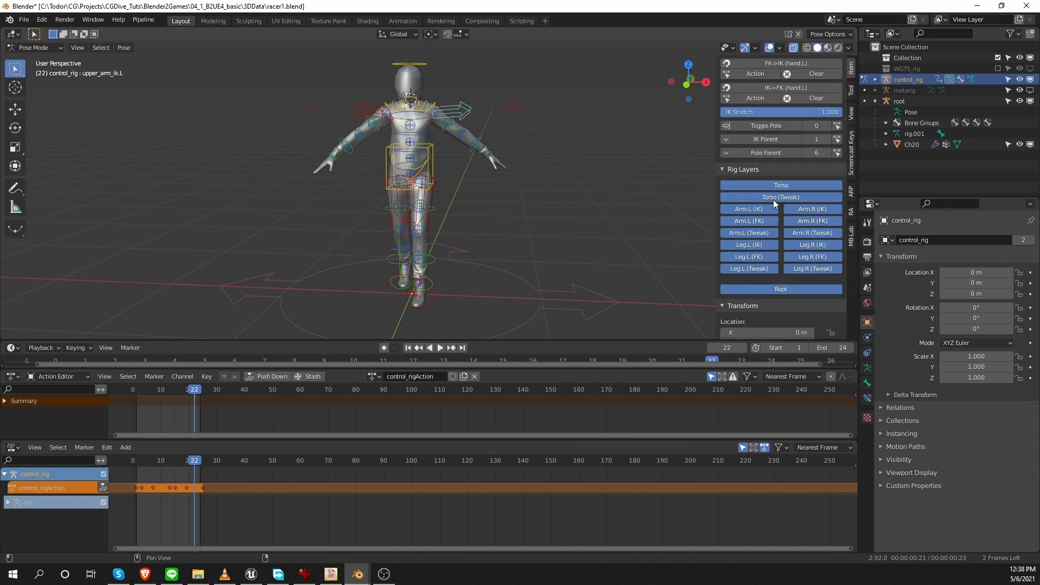
pyautogui.click(783, 196)
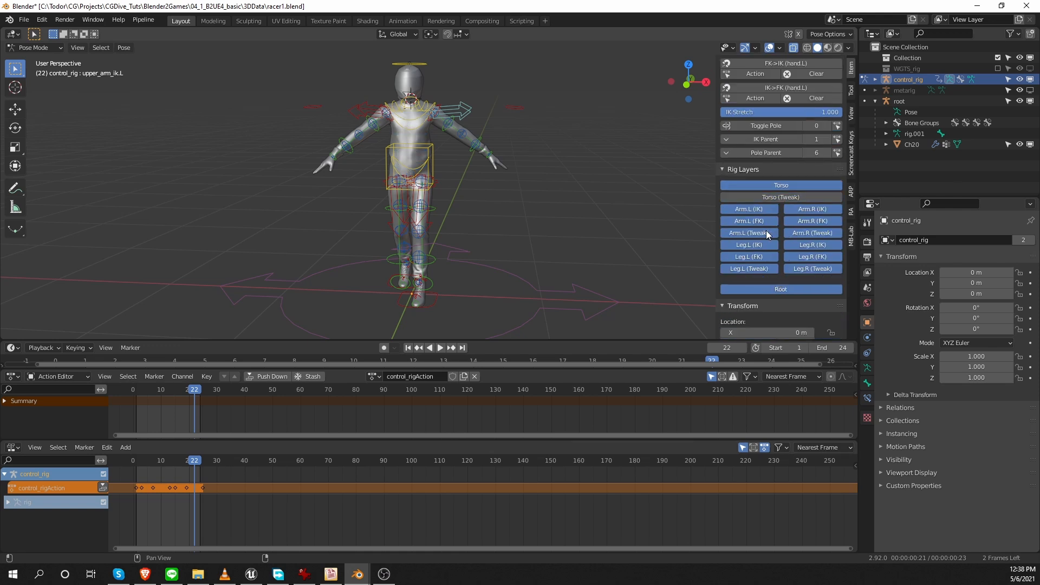
pyautogui.click(758, 232)
pyautogui.click(812, 233)
pyautogui.click(812, 269)
pyautogui.click(775, 268)
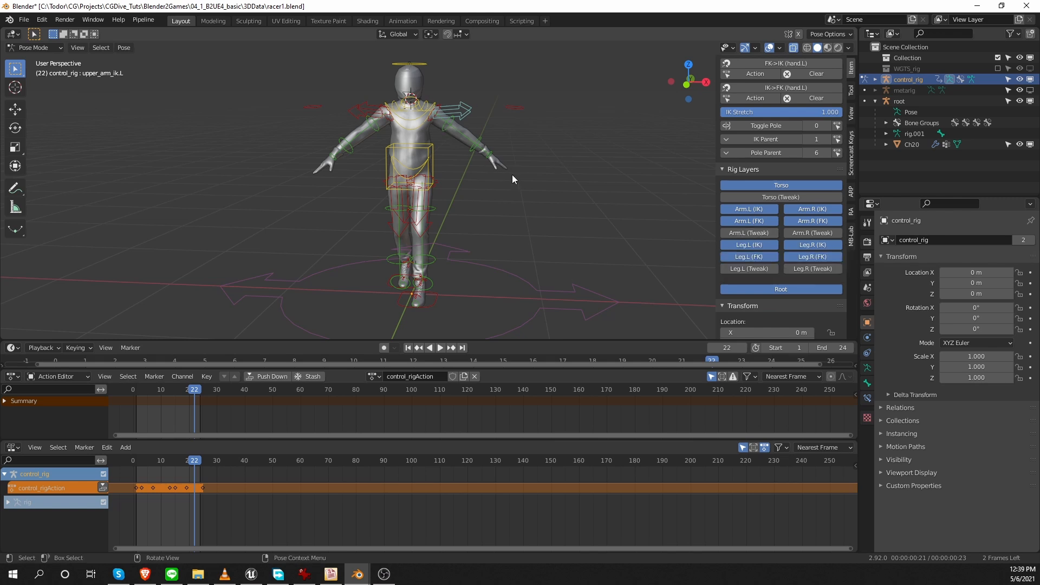
# - Deselect all bones and hide the IK layers of the arms and the FK layers of the legs
pyautogui.hotkey('alt', 'a')
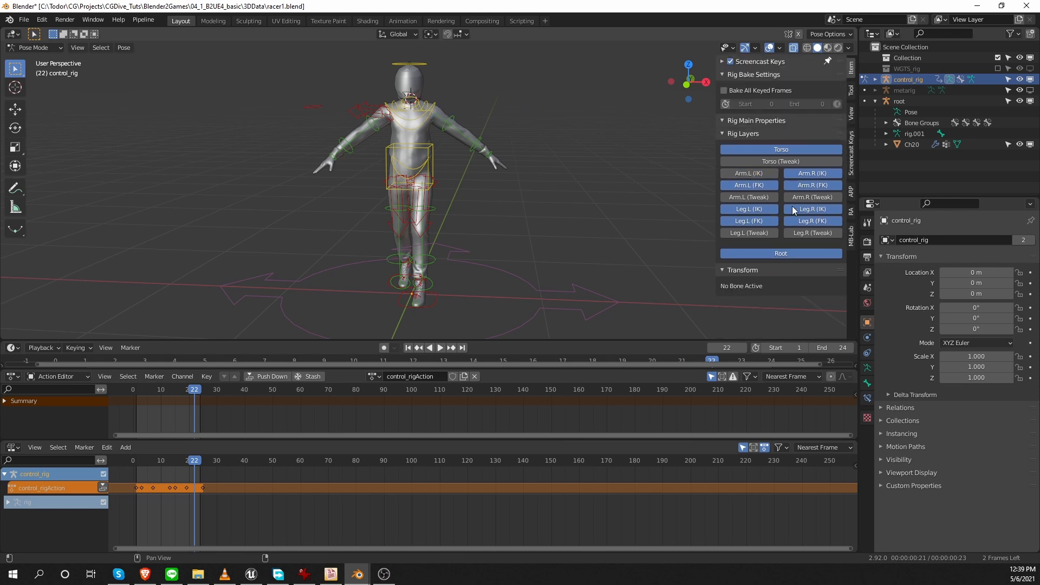
pyautogui.click(814, 174)
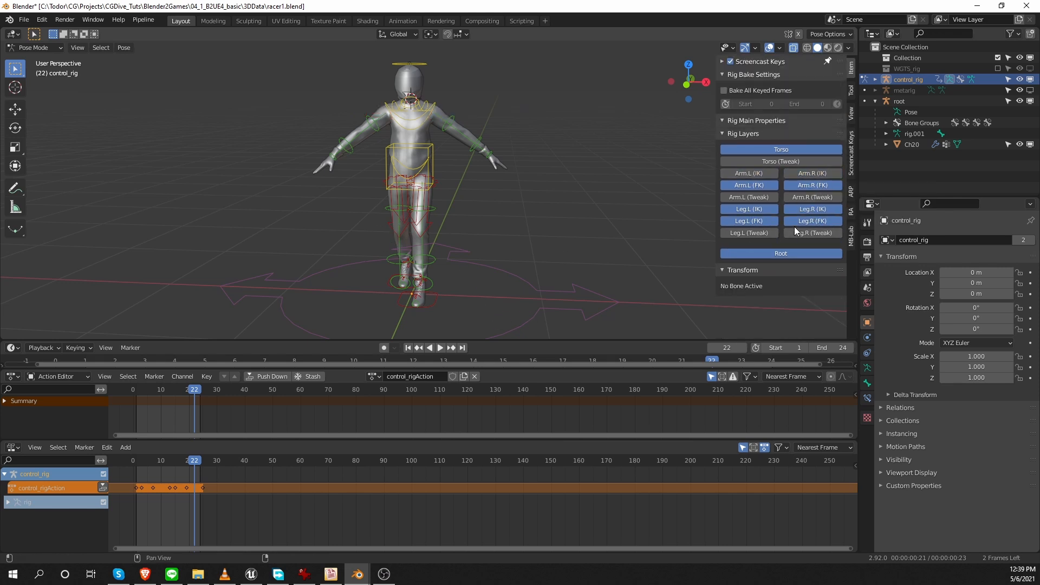
pyautogui.click(749, 222)
pyautogui.click(815, 220)
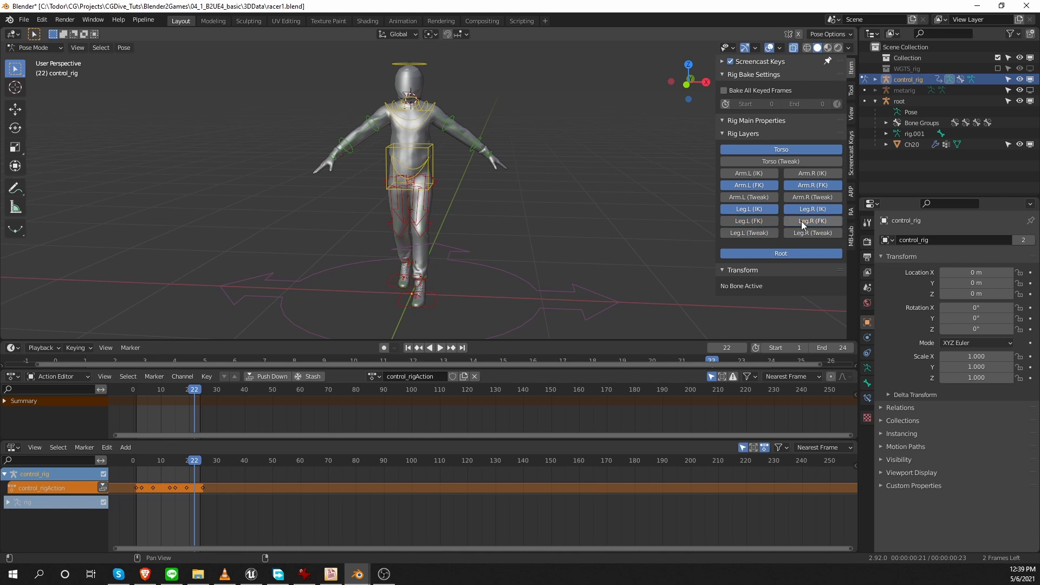
# - Select the left upper arm FK control and place its Transform properties above Rig Main Properties
pyautogui.click(452, 122)
pyautogui.scroll(-4, 807, 226)
pyautogui.scroll(4, 806, 227)
pyautogui.moveTo(839, 308); pyautogui.dragTo(804, 77)
pyautogui.scroll(2, 807, 78)
pyautogui.click(812, 75)
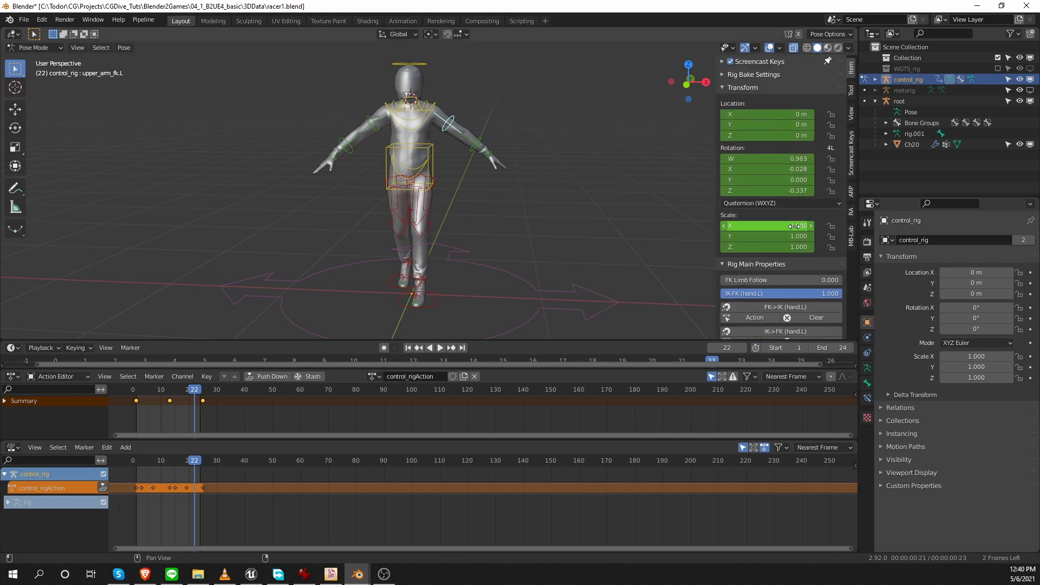
pyautogui.moveTo(769, 190)
pyautogui.mouseDown()
pyautogui.moveTo(807, 191)
pyautogui.moveTo(773, 190)
pyautogui.mouseUp()
pyautogui.press('Escape')
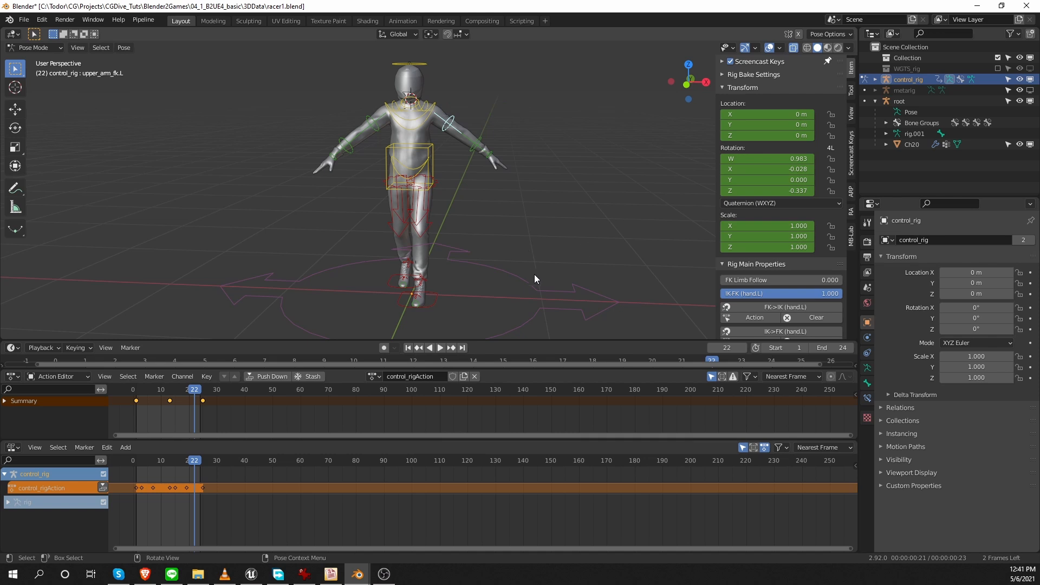
# - Enlarge the Action Editor area, switch it to a Graph Editor and frame all curves of the left upper arm control
pyautogui.scroll(8, 420, 418)
pyautogui.moveTo(255, 417); pyautogui.dragTo(463, 422, button='middle')
pyautogui.moveTo(431, 439); pyautogui.dragTo(432, 455)
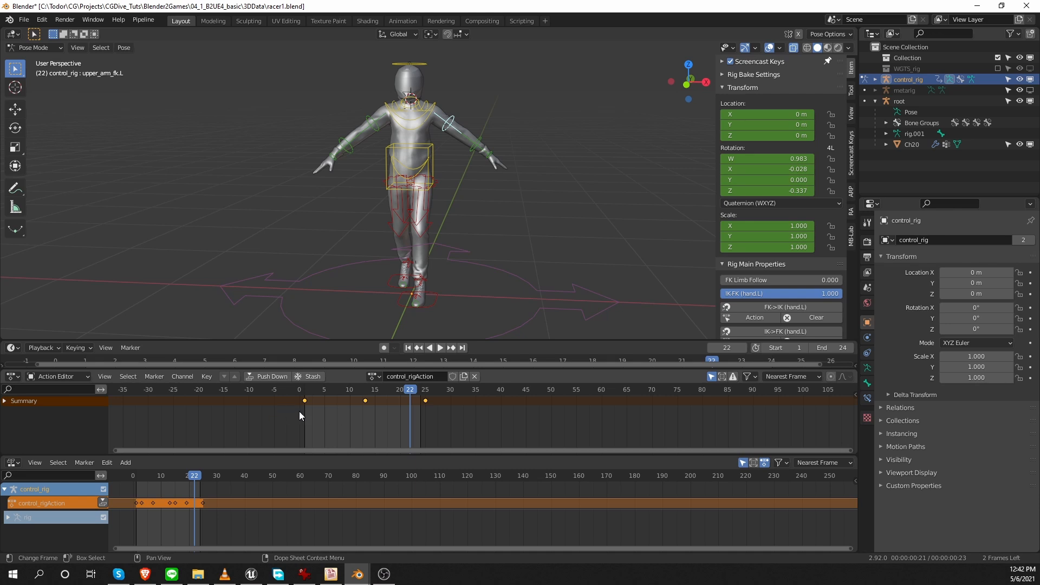
pyautogui.click(13, 377)
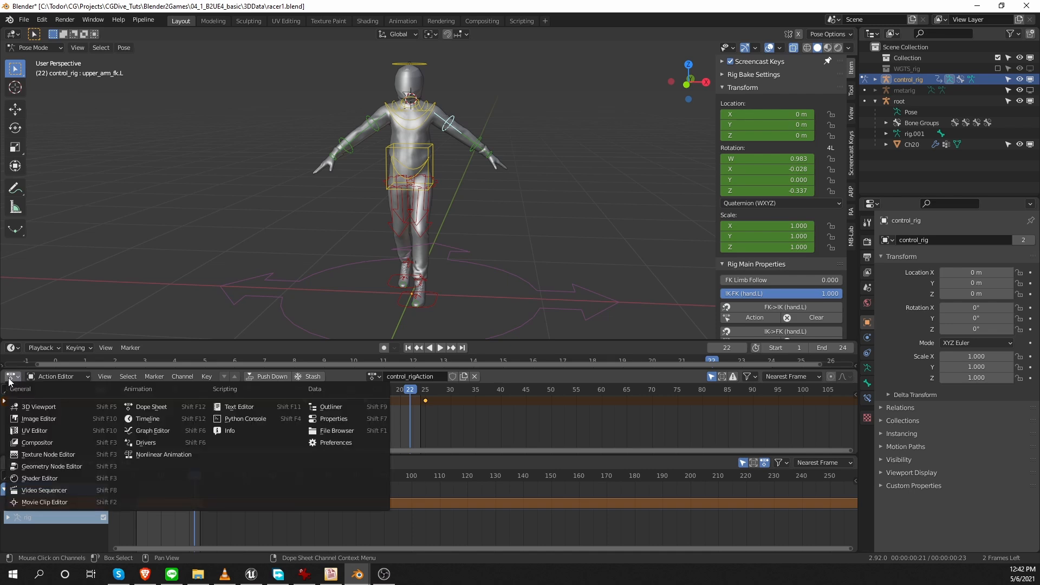
pyautogui.click(178, 430)
pyautogui.press('Home')
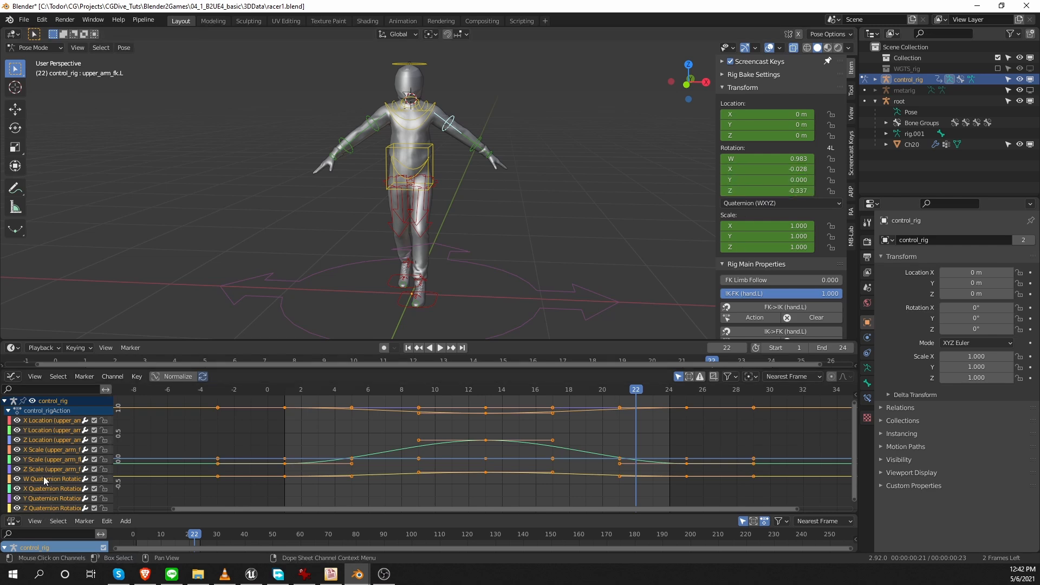
# - Filter the animation channels with "z q" to show only the Z Quaternion Rotation curve
pyautogui.click(28, 389)
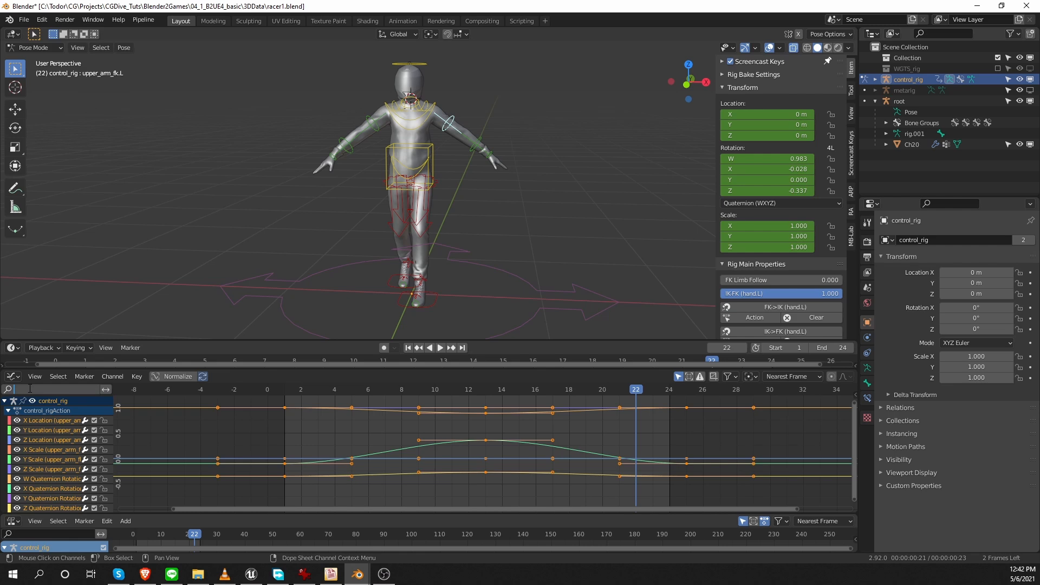
pyautogui.write('zq')
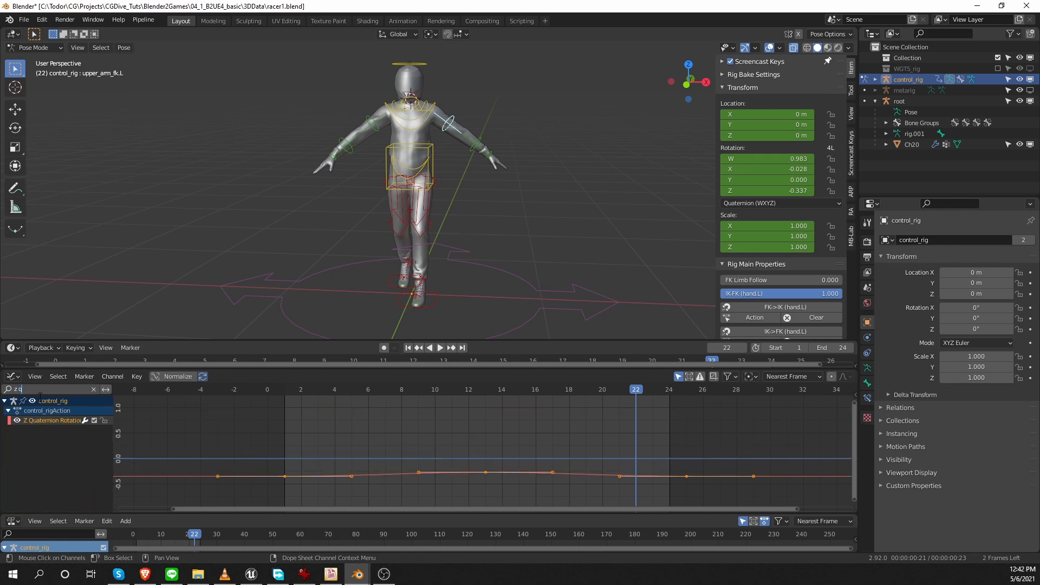
pyautogui.press('Return')
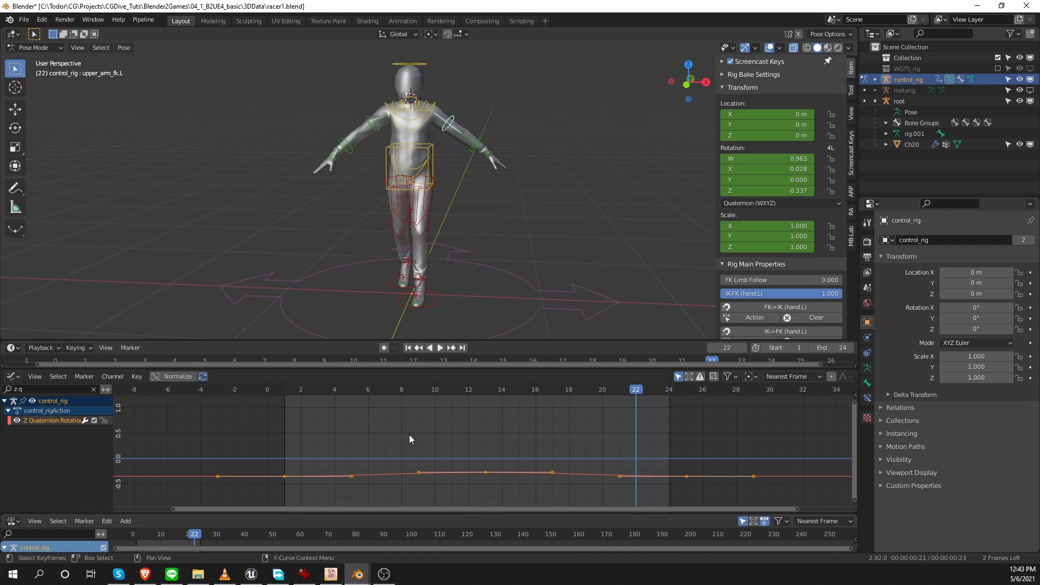
# - Try lowering the whole Z Quaternion Rotation curve along Y by about 0.58 to bring the left arm down
pyautogui.press('g')
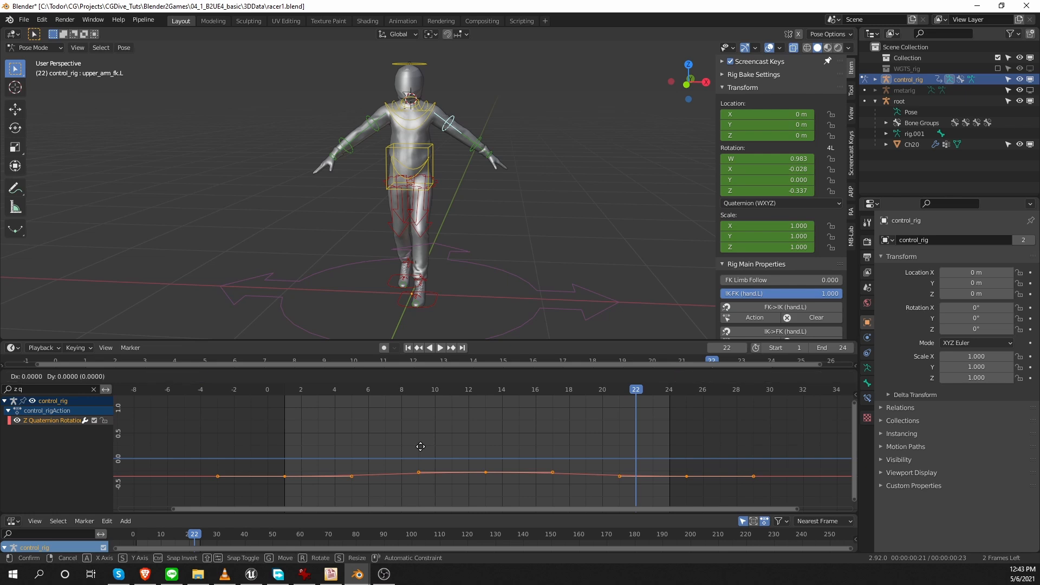
pyautogui.press('y')
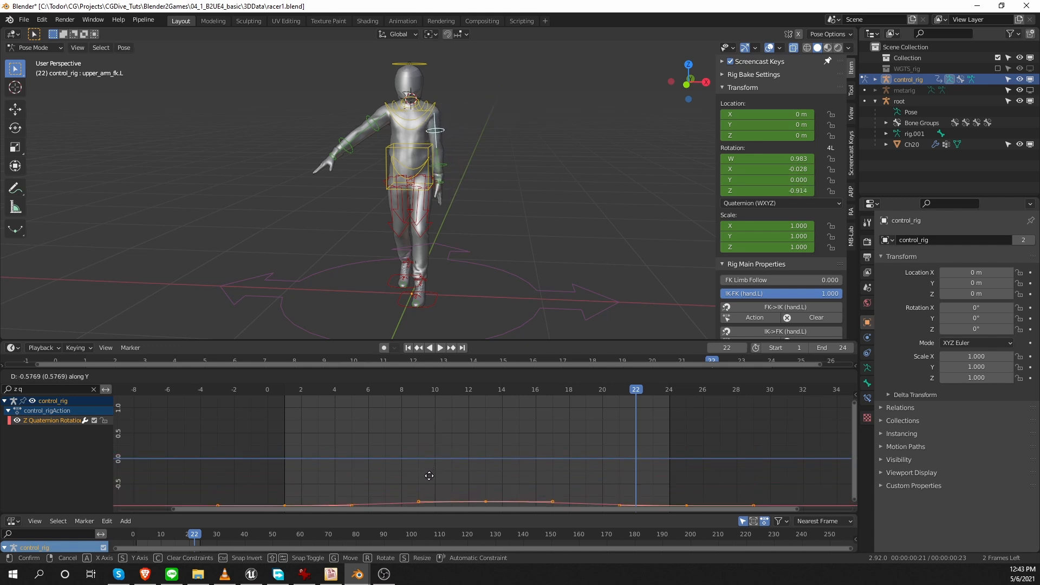
pyautogui.click(432, 455)
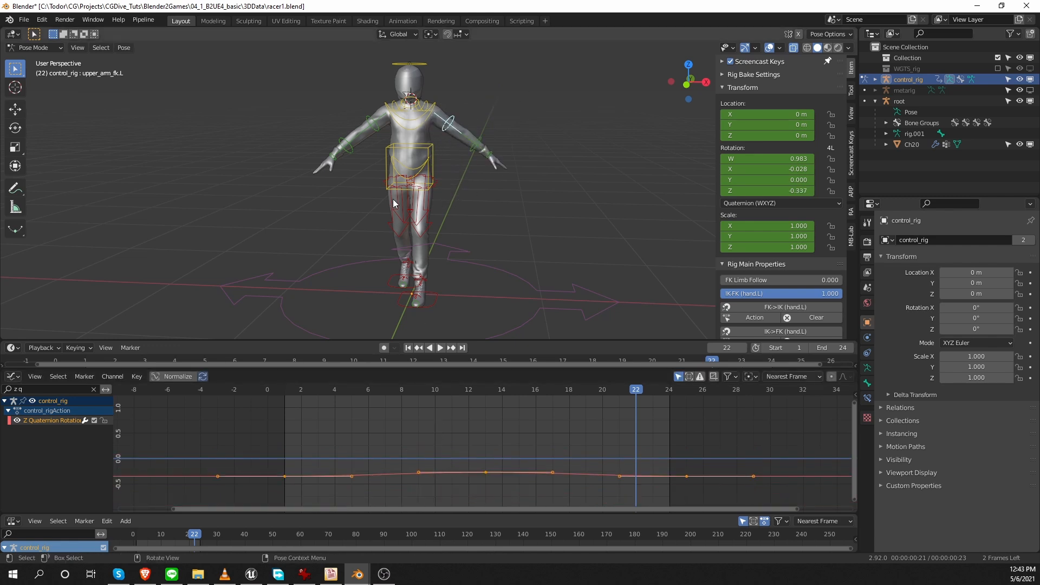
# - Add the right upper arm FK control to the selection and set the Graph Editor's pivot point to 2D Cursor
pyautogui.keyDown('shift'); pyautogui.click(378, 135); pyautogui.keyUp('shift')
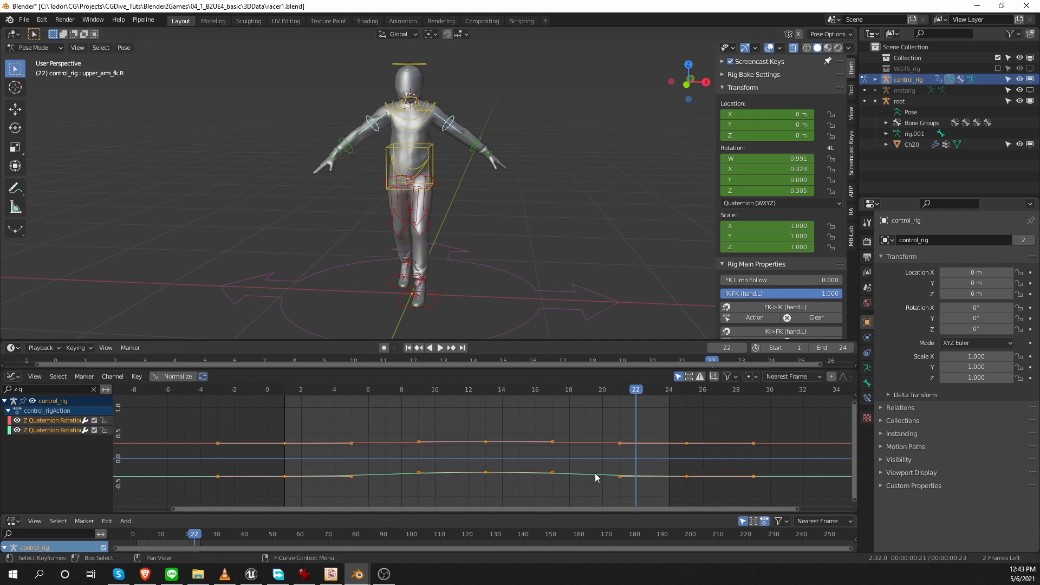
pyautogui.press('n')
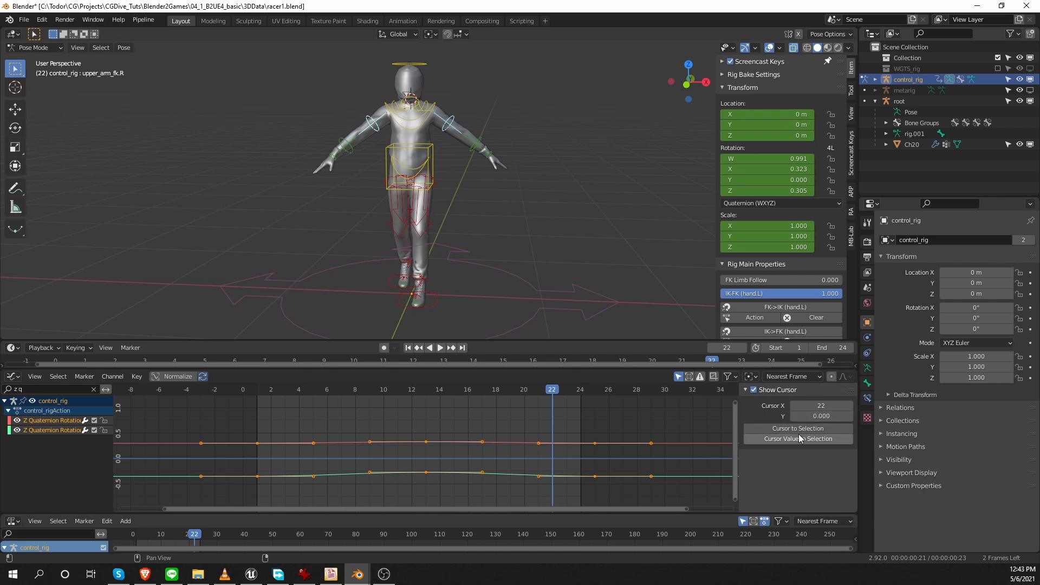
pyautogui.click(750, 377)
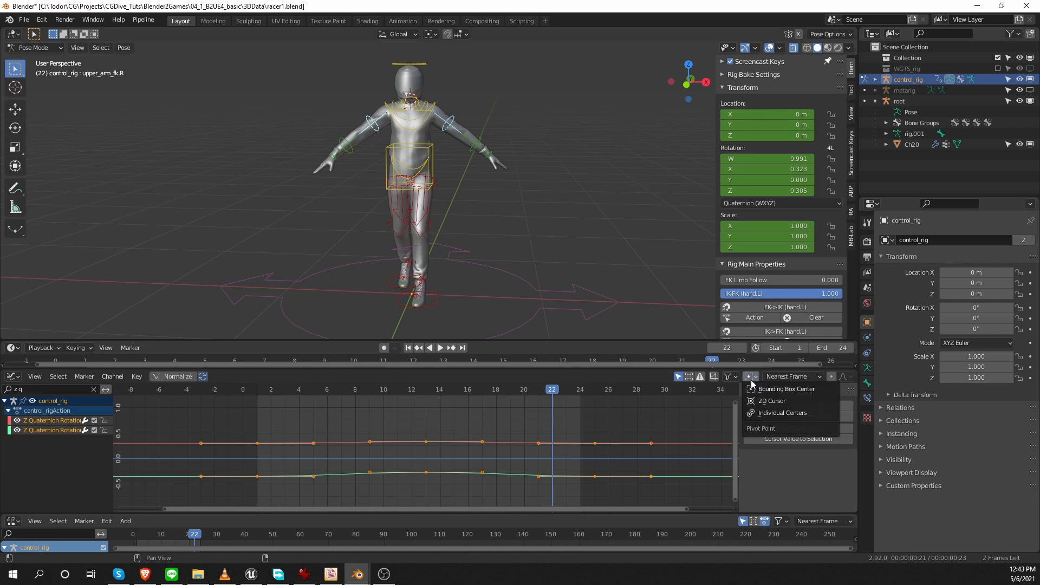
pyautogui.click(782, 404)
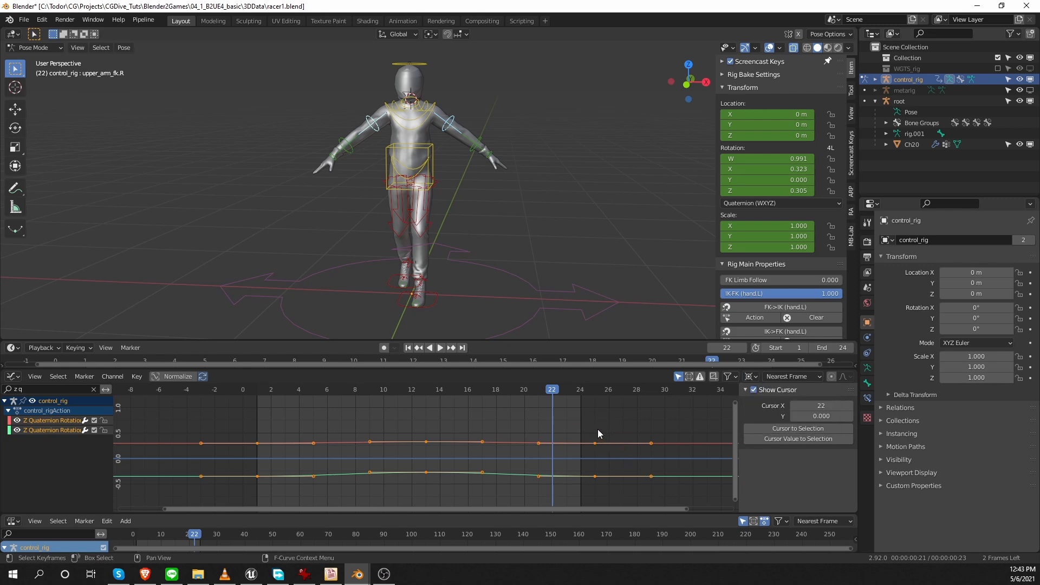
# - Scale both arms' Z Quaternion Rotation curves along Y by about 2.8 to bring the arms down, and play the walk
pyautogui.press('s')
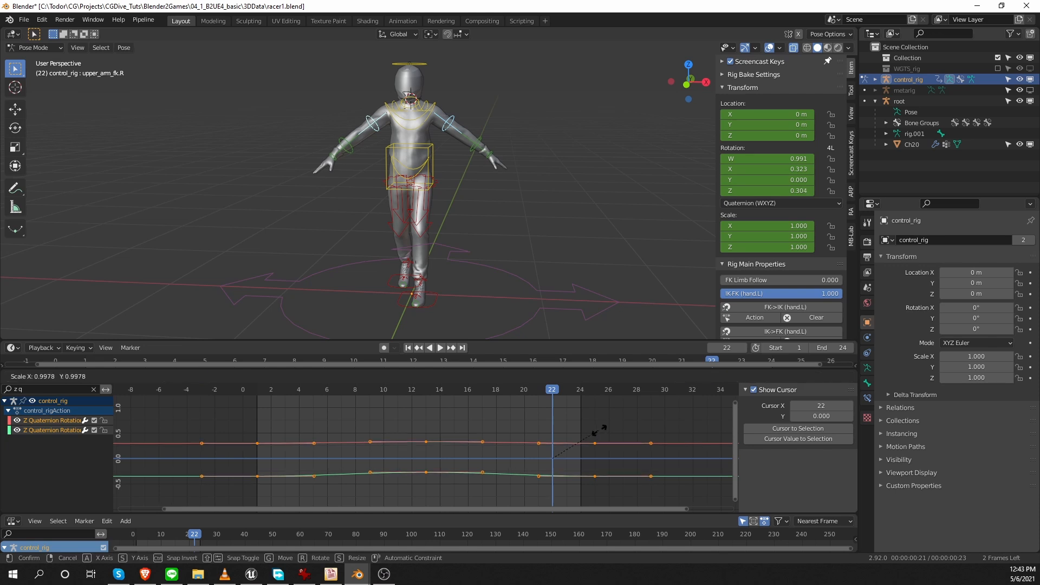
pyautogui.rightClick(618, 436)
pyautogui.press('s')
pyautogui.press('y')
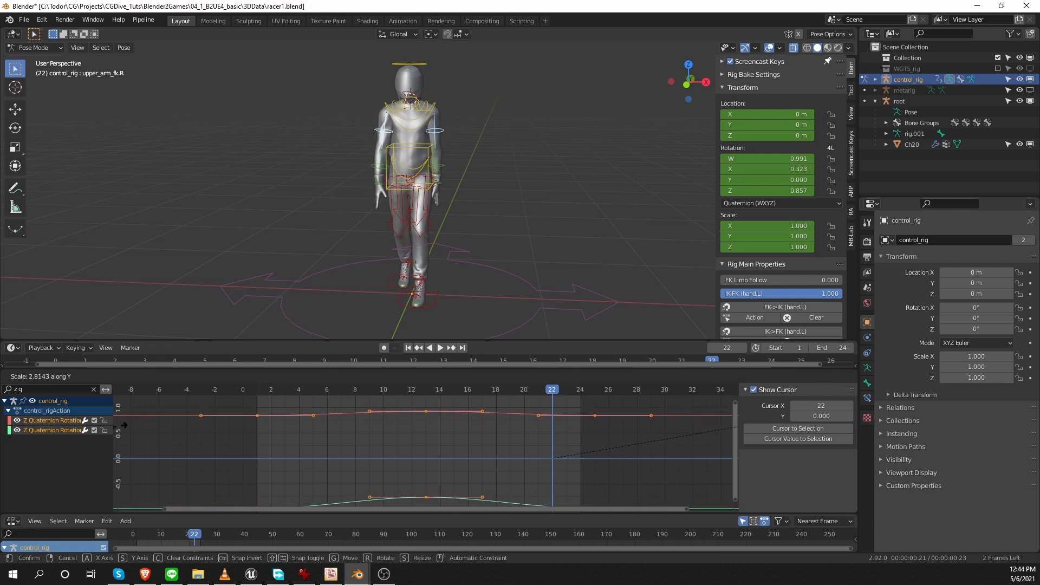
pyautogui.click(731, 428)
pyautogui.press('space')
pyautogui.moveTo(506, 228); pyautogui.dragTo(528, 222, button='middle')
pyautogui.press('space')
# - Scale both Z Quaternion Rotation curves along Y once more to fine-tune the arm height, and check the playback
pyautogui.press('s')
pyautogui.press('y')
pyautogui.click(585, 483)
pyautogui.press('space')
pyautogui.moveTo(506, 284); pyautogui.dragTo(388, 280, button='middle')
pyautogui.press('space')
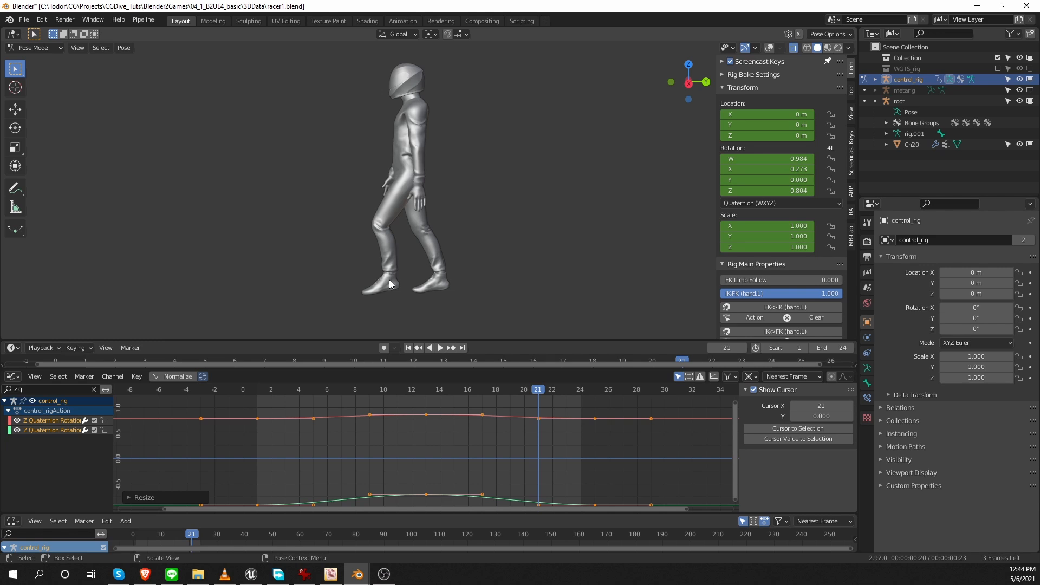
# - Show the viewport overlays again, select the torso control and play the walk cycle from the front
pyautogui.hotkey('alt', 'shift', 'z')
pyautogui.moveTo(379, 251); pyautogui.dragTo(626, 238, button='middle')
pyautogui.click(430, 174)
pyautogui.press('space')
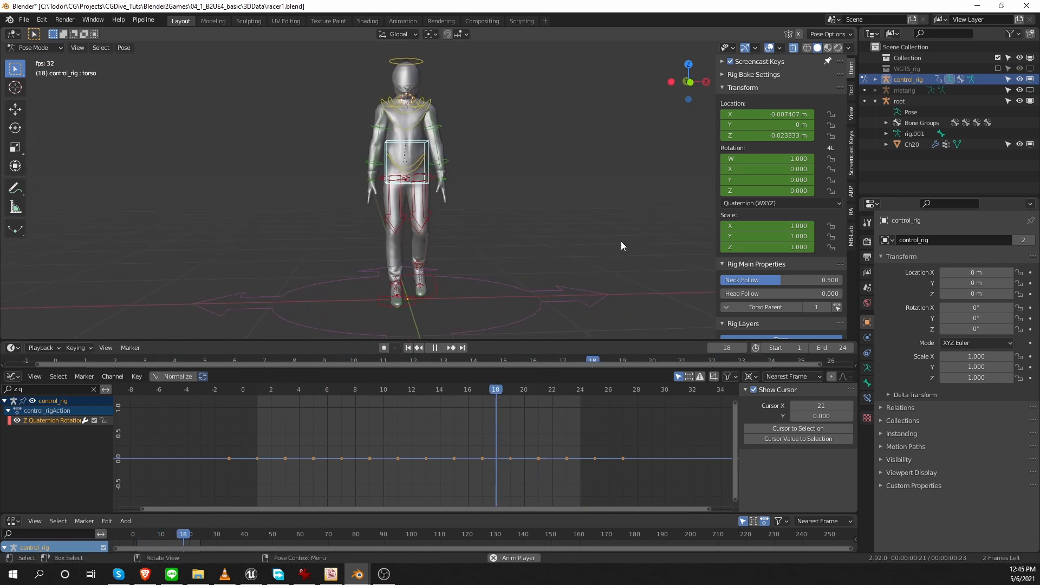
pyautogui.press('space')
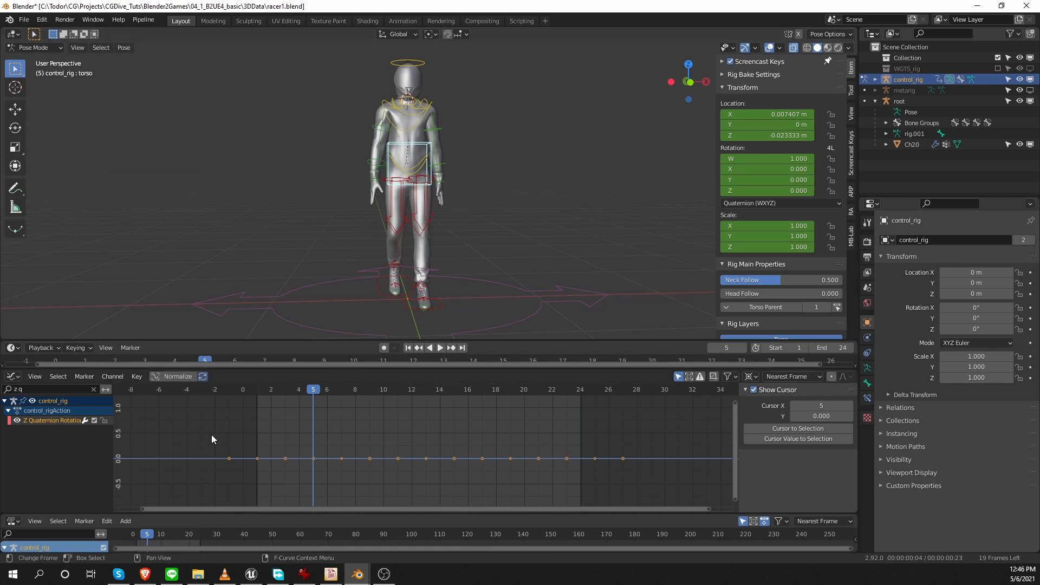
# - Switch the Graph Editor back to the Dope Sheet's Action Editor and enlarge the Nonlinear Animation area
pyautogui.click(13, 376)
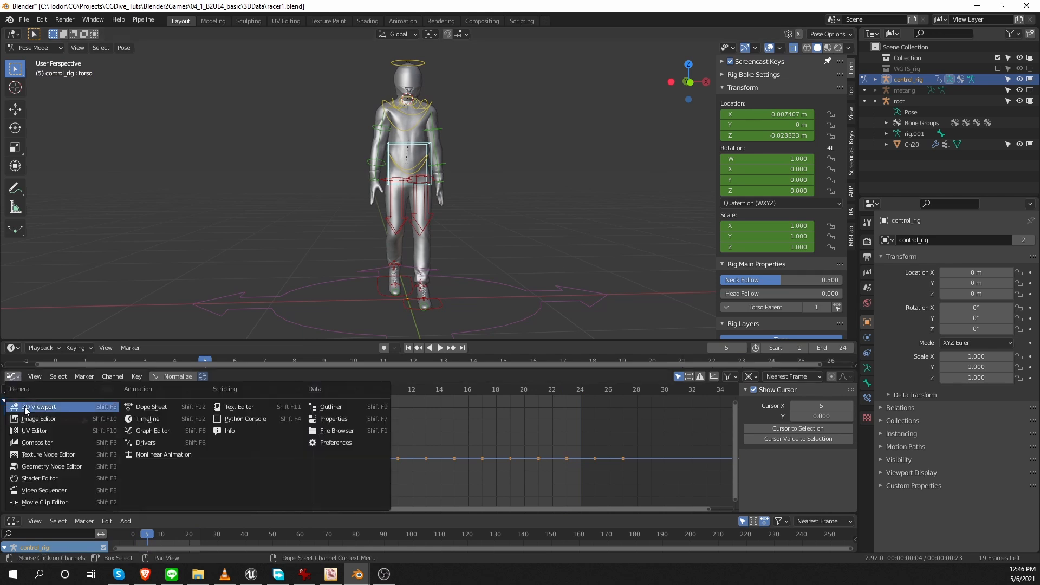
pyautogui.click(151, 407)
pyautogui.moveTo(300, 514); pyautogui.dragTo(300, 446)
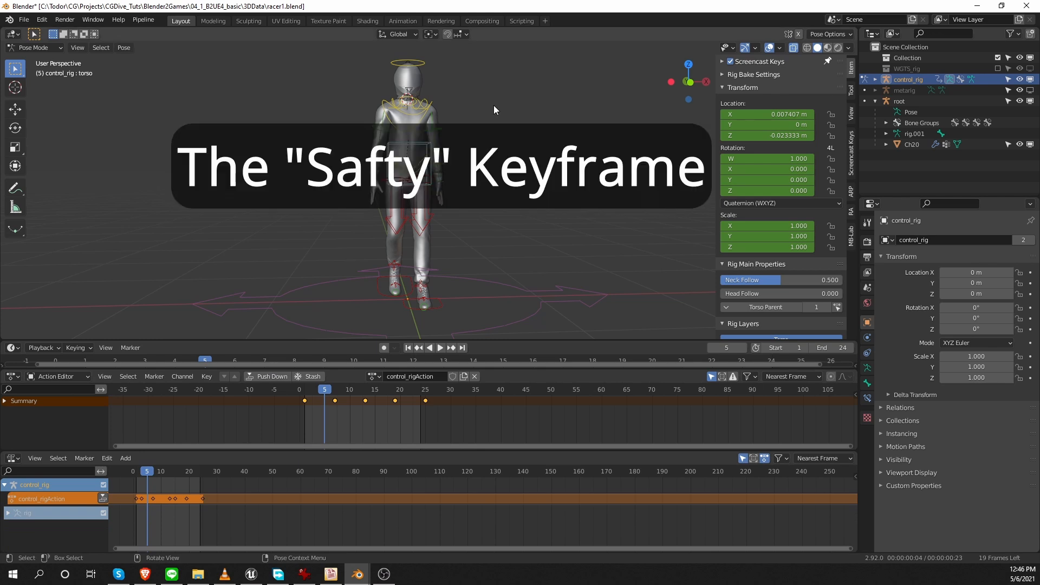
# - Try keying Location, Rotation & Scale for all rig controls at frame 1
pyautogui.click(304, 391)
pyautogui.moveTo(470, 218); pyautogui.dragTo(458, 221, button='middle')
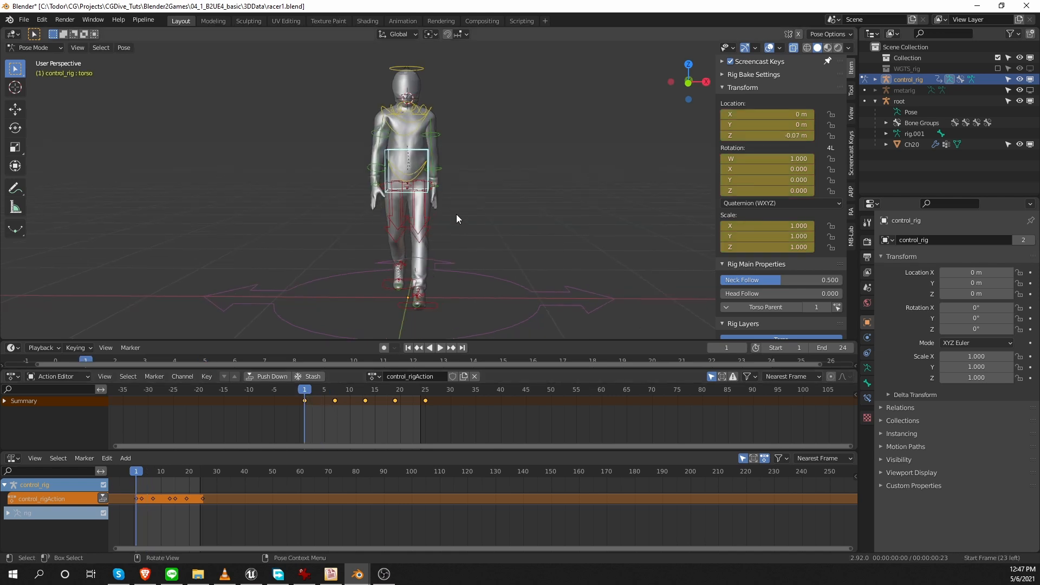
pyautogui.press('a')
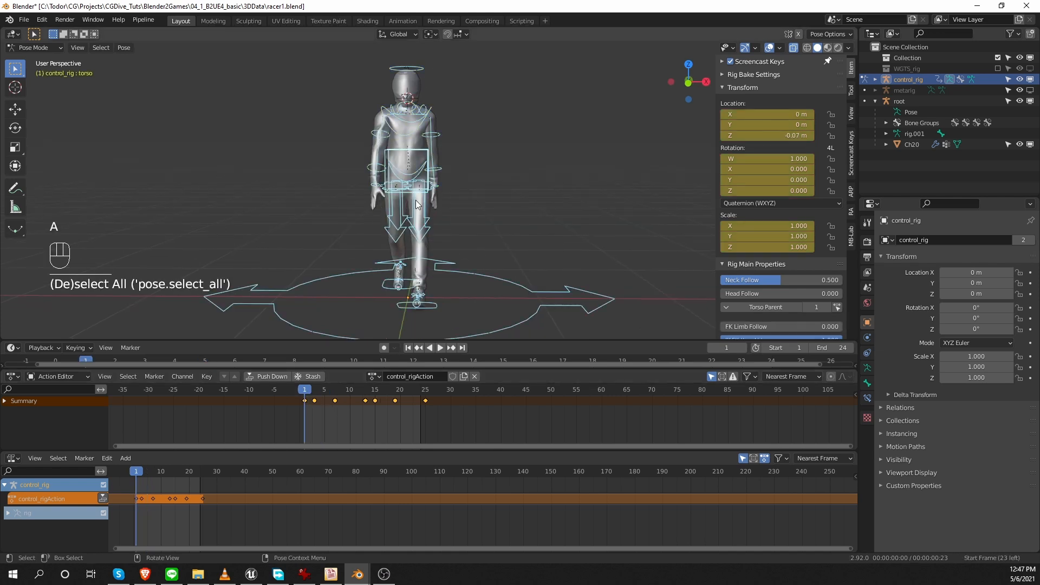
pyautogui.press('i')
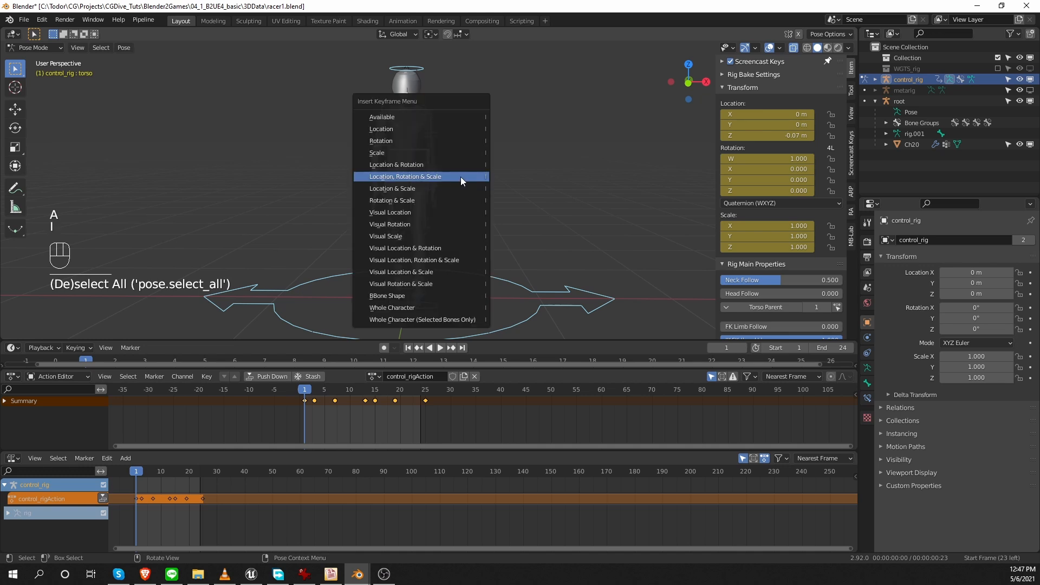
pyautogui.click(463, 177)
pyautogui.hotkey('ctrl', 'z')
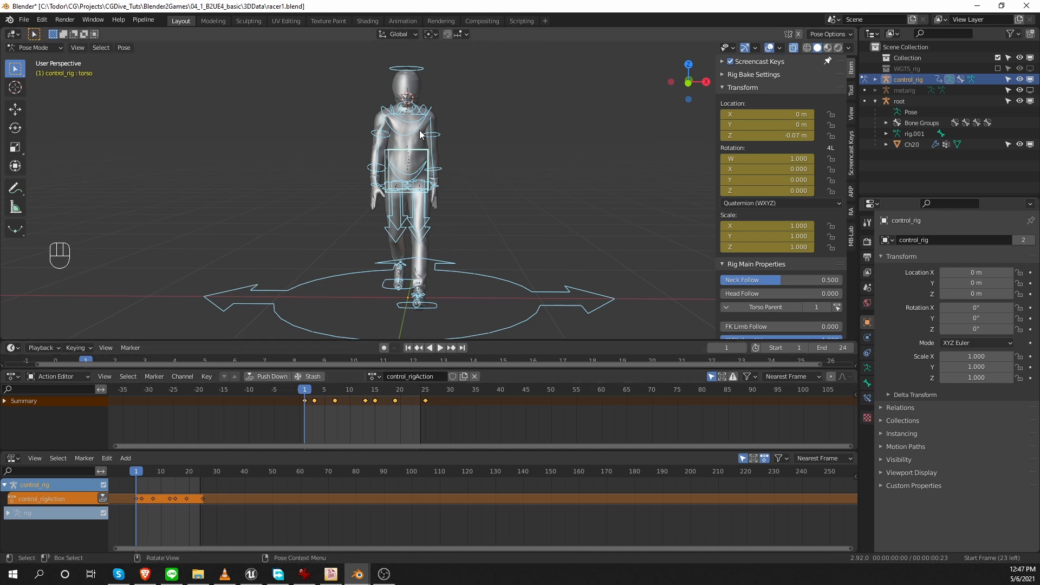
# - Select the hips control, unlink control_rigAction from the rig and create a new action
pyautogui.click(422, 169)
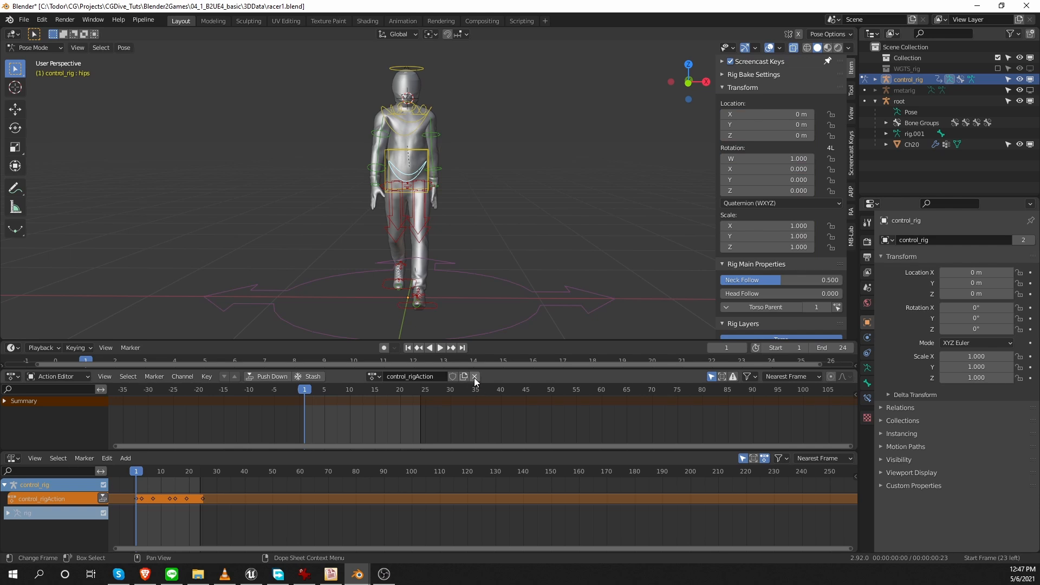
pyautogui.click(474, 377)
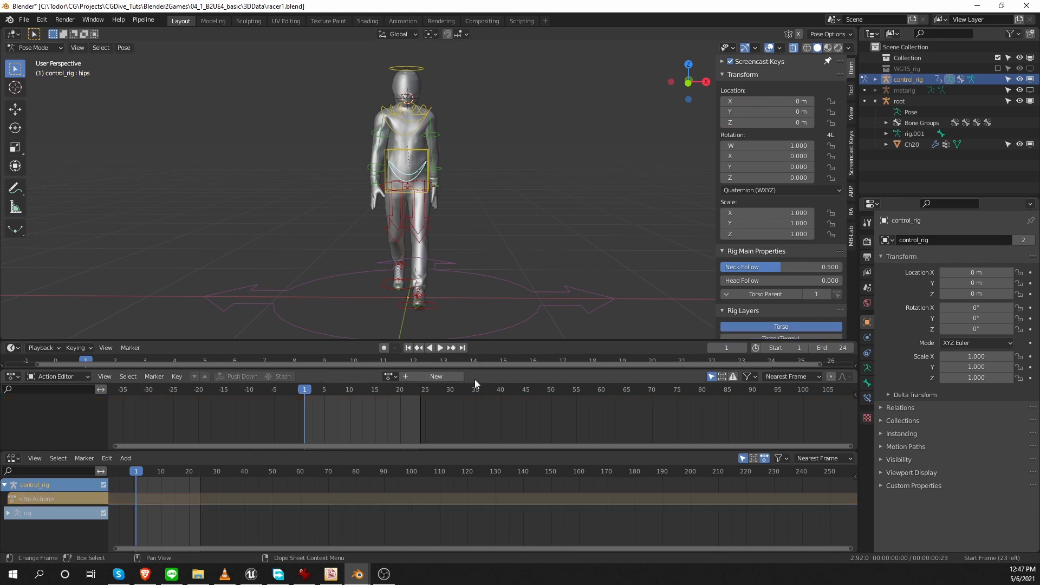
pyautogui.click(433, 376)
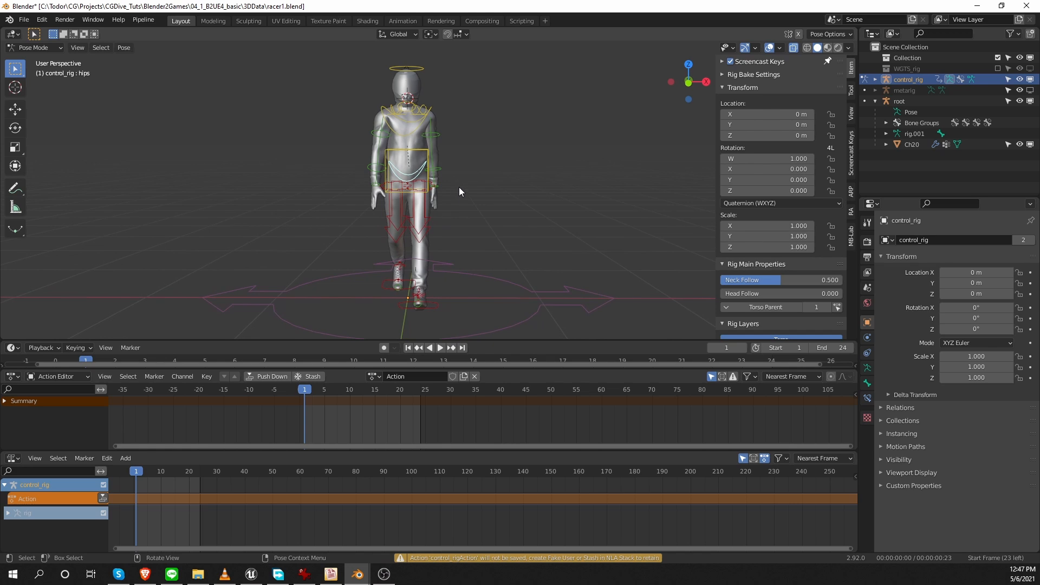
# - Rotate the hips control to a Y quaternion of about 0.272 and insert a Rotation keyframe at frame 1
pyautogui.press('r')
pyautogui.click(422, 212)
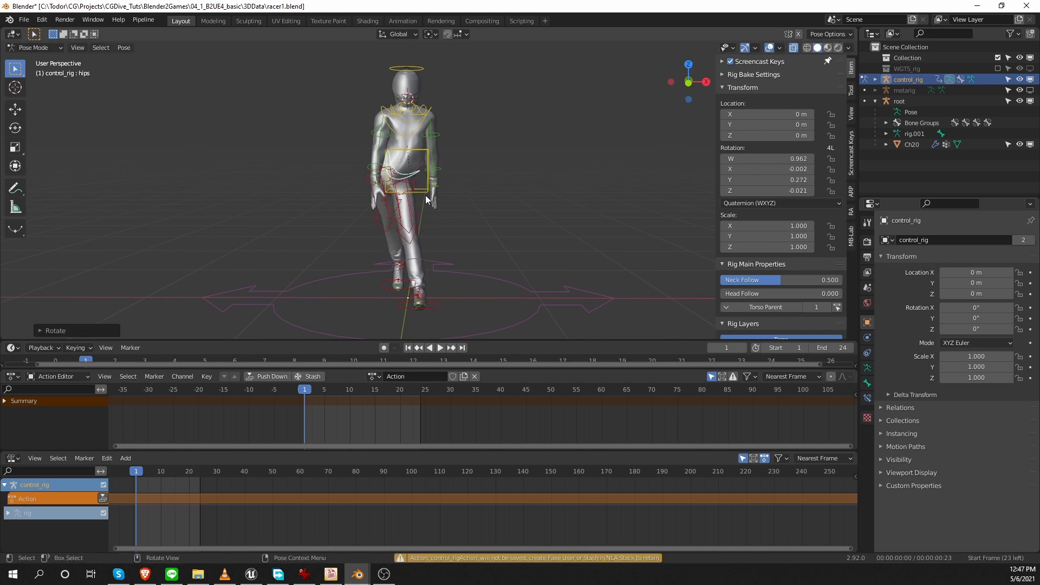
pyautogui.press('i')
pyautogui.click(407, 188)
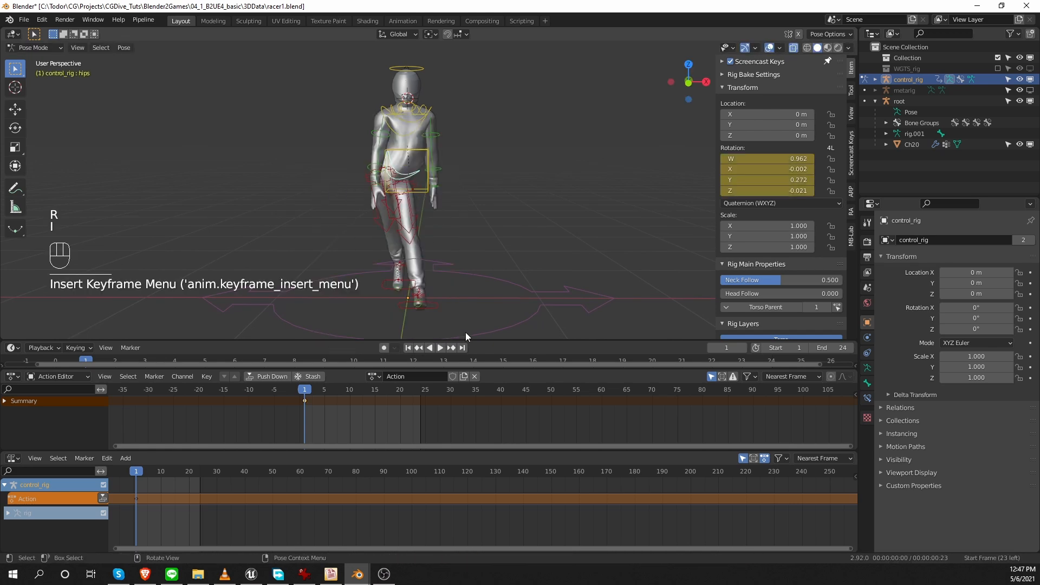
# - Assign control_rigAction to the rig again and play it to check the unkeyed hips
pyautogui.click(374, 376)
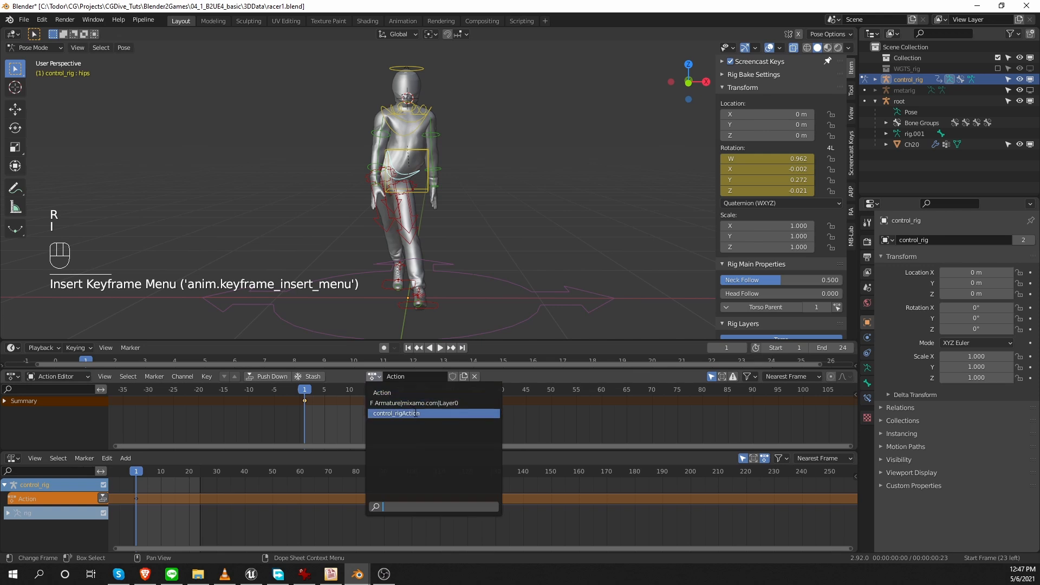
pyautogui.click(419, 413)
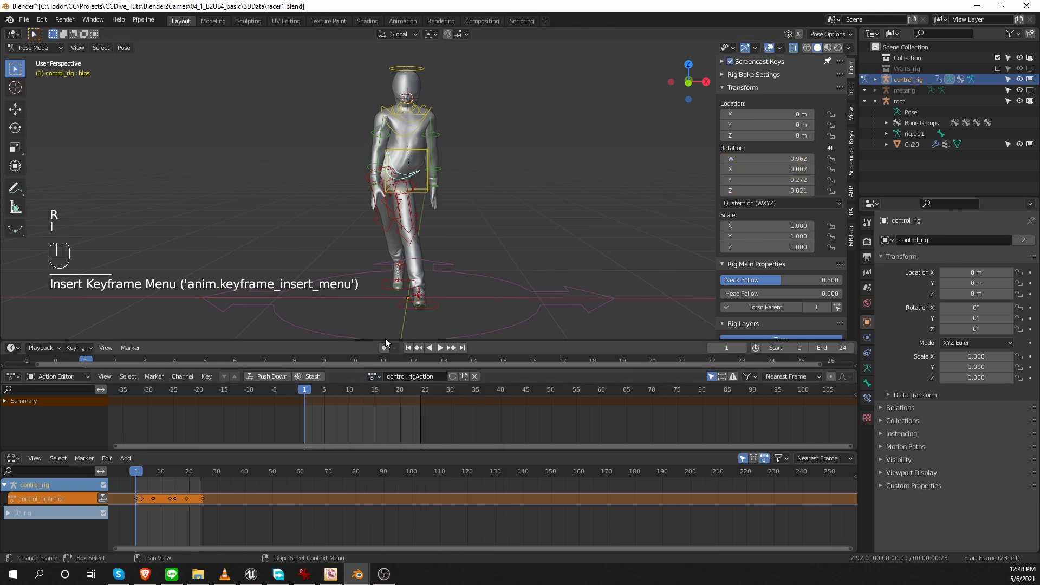
pyautogui.hotkey('shift', 'space')
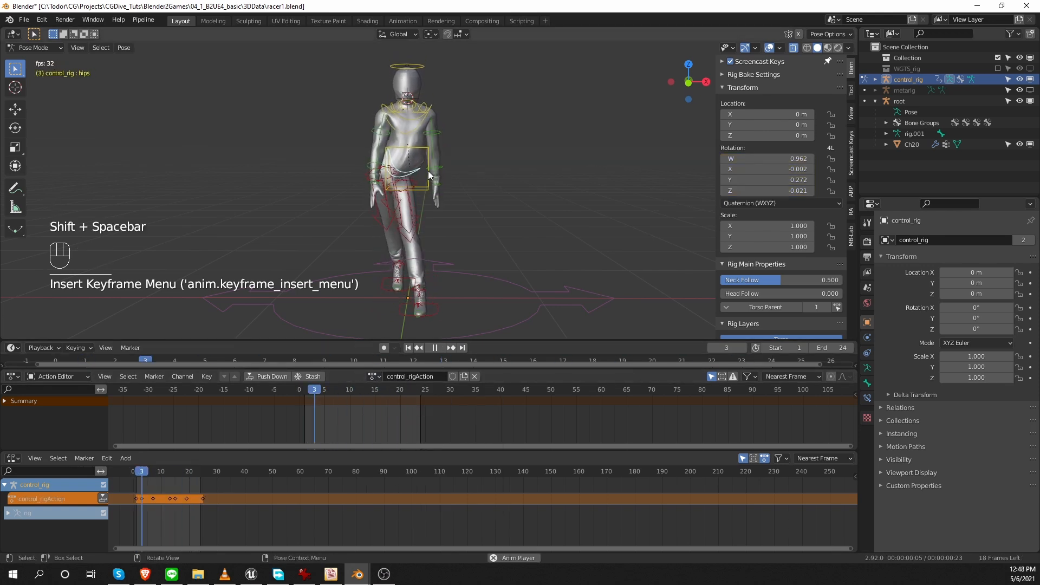
pyautogui.hotkey('shift', 'space')
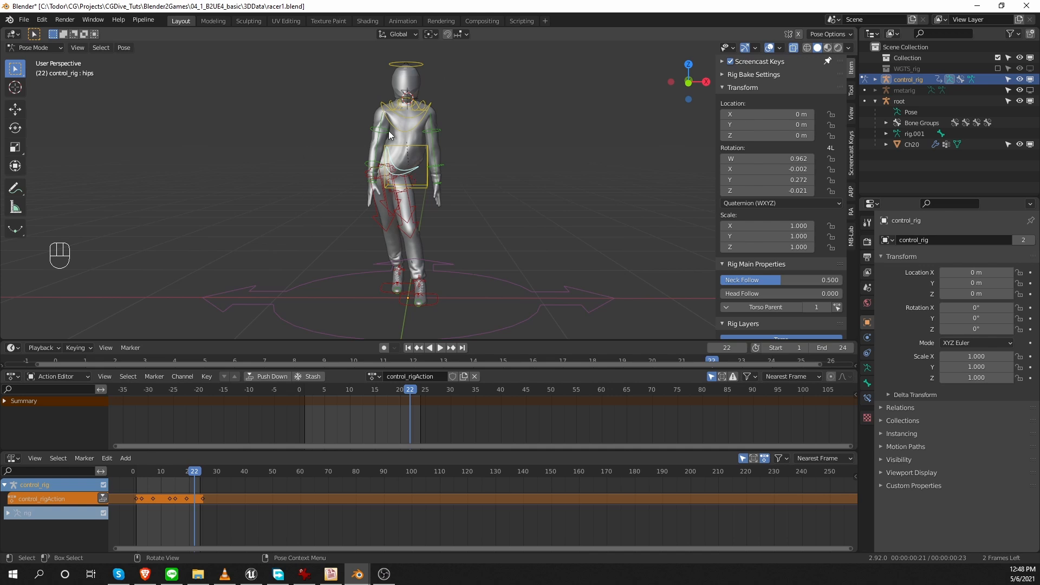
# - Clear all transforms of every rig control to reset the hips, and play the walk cycle
pyautogui.press('a')
pyautogui.click(123, 48)
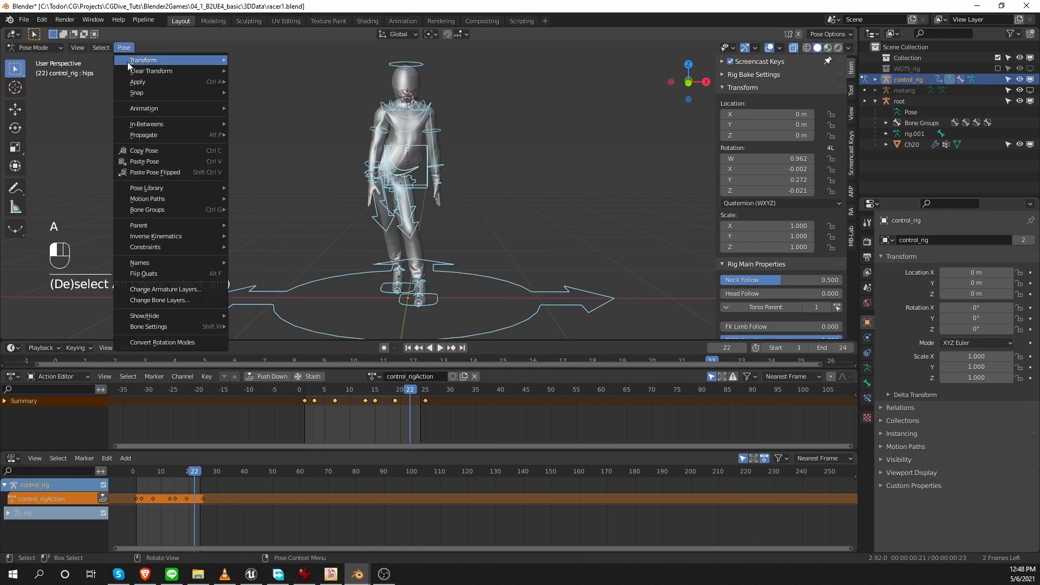
pyautogui.moveTo(157, 69)
pyautogui.click(289, 67)
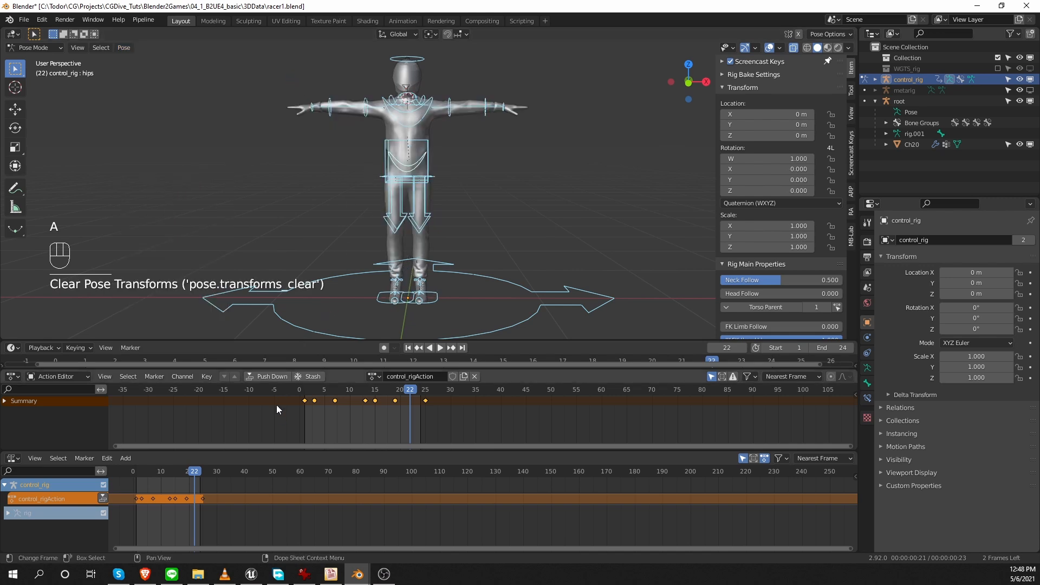
pyautogui.hotkey('shift', 'space')
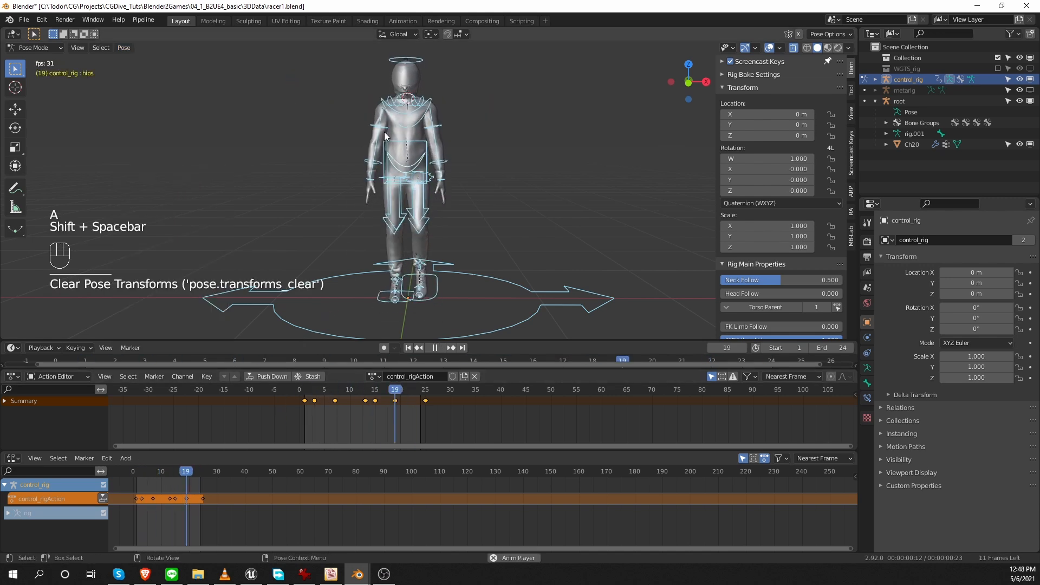
pyautogui.hotkey('shift', 'space')
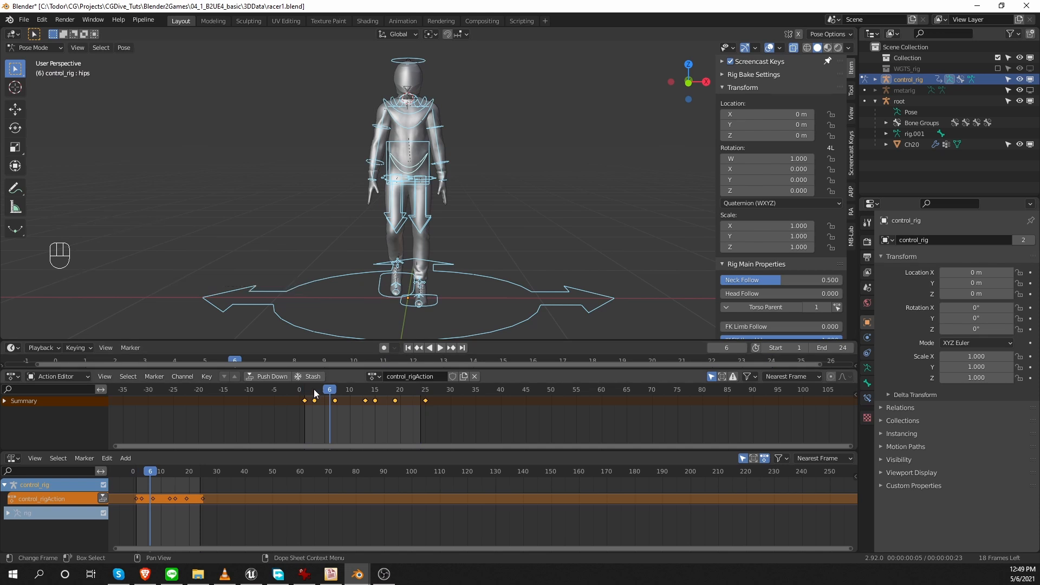
# - Insert Location, Rotation & Scale keyframes for all rig controls at frame 1 of control_rigAction
pyautogui.click(304, 401)
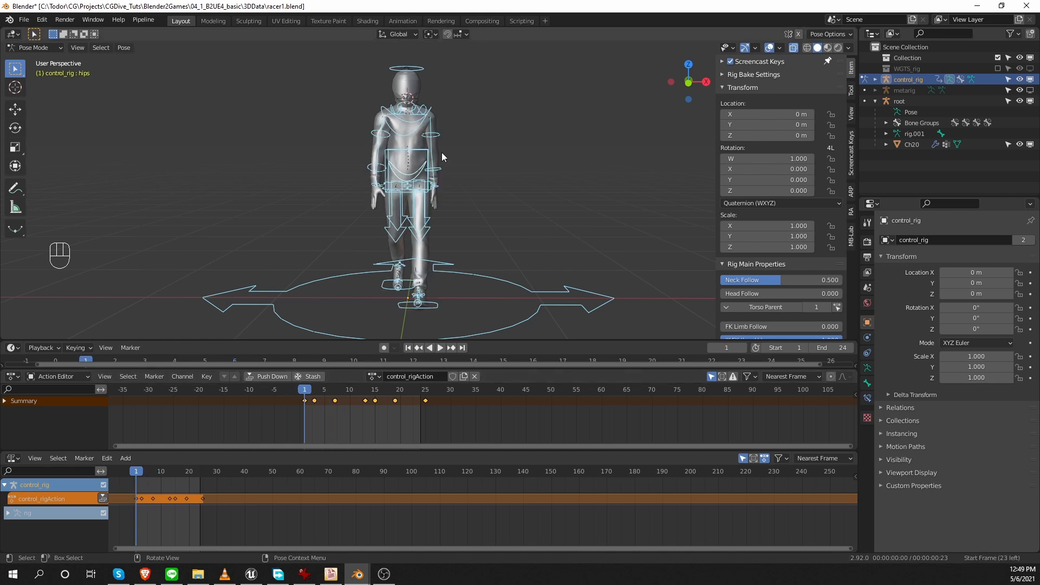
pyautogui.press('i')
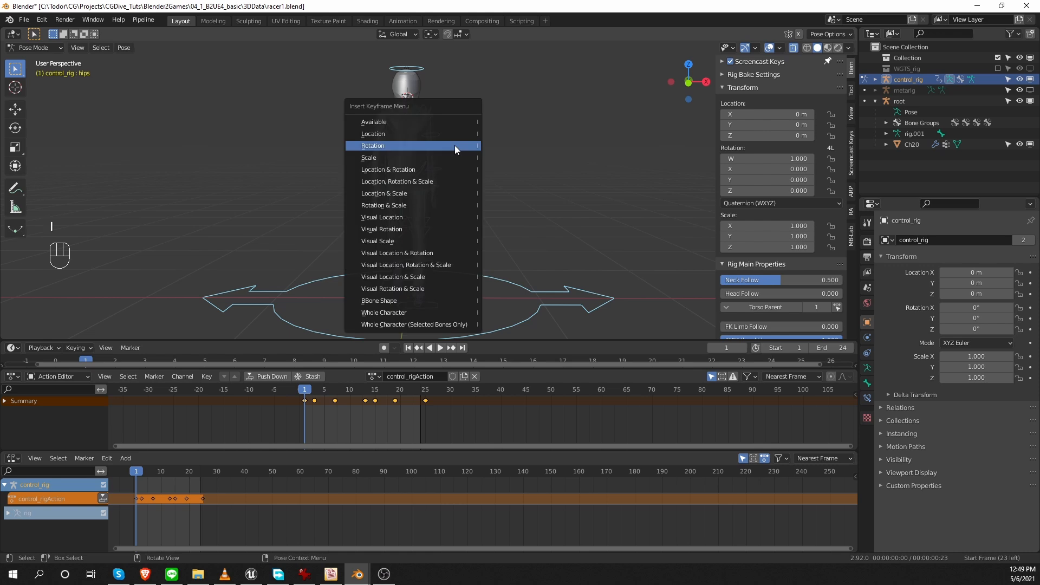
pyautogui.click(453, 182)
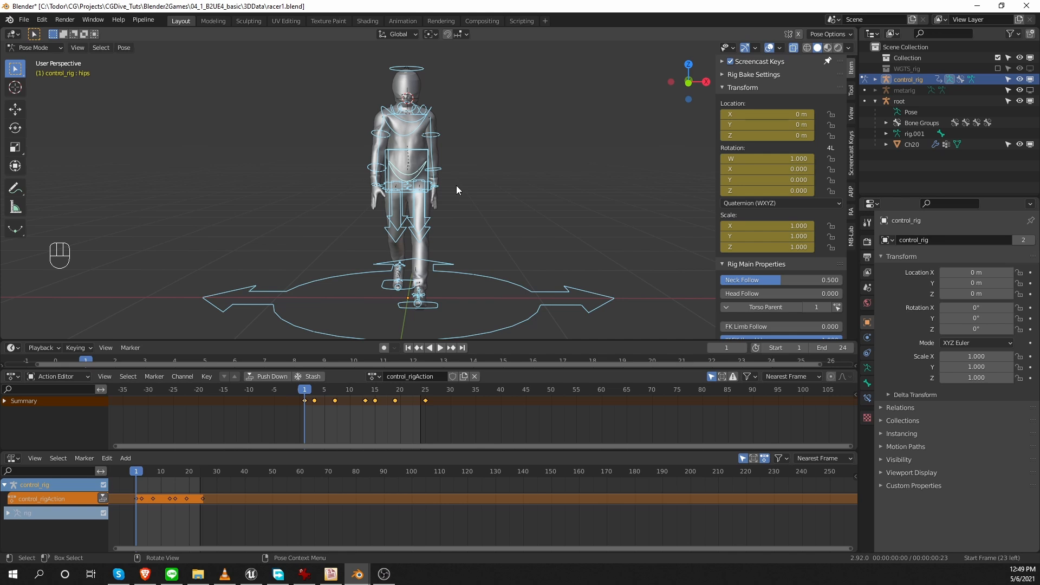
pyautogui.scroll(-5, 780, 243)
pyautogui.press('a')
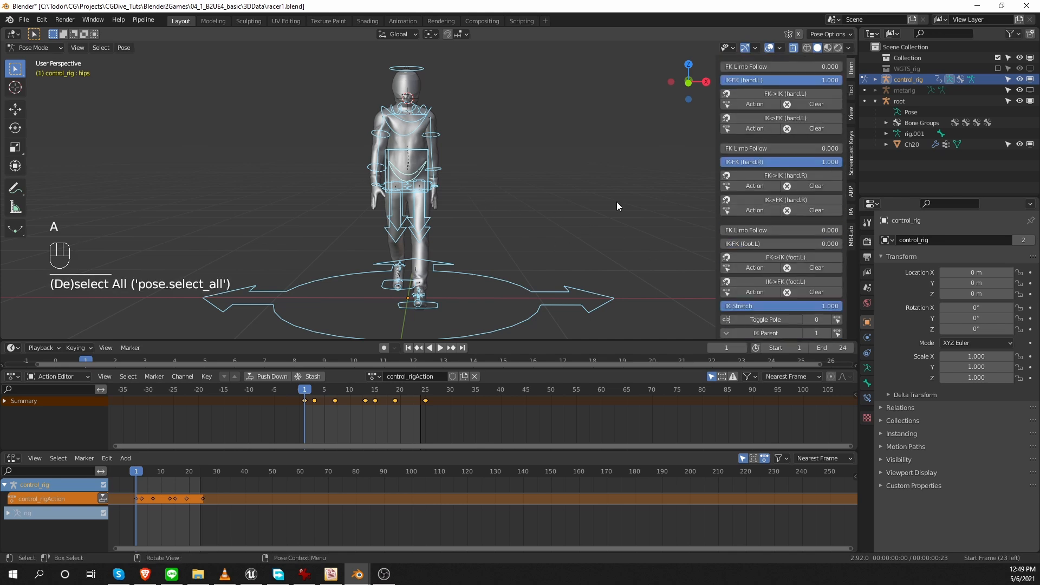
# - Select only the left upper arm FK control and set its FK Limb Follow to 1.000
pyautogui.hotkey('alt', 'a')
pyautogui.moveTo(529, 196); pyautogui.dragTo(513, 199, button='middle')
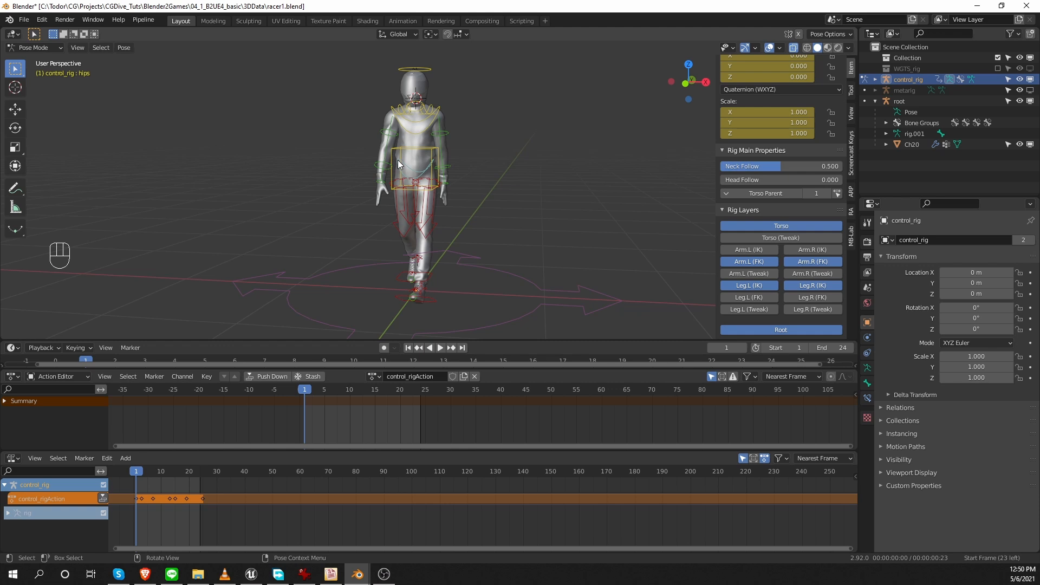
pyautogui.click(442, 133)
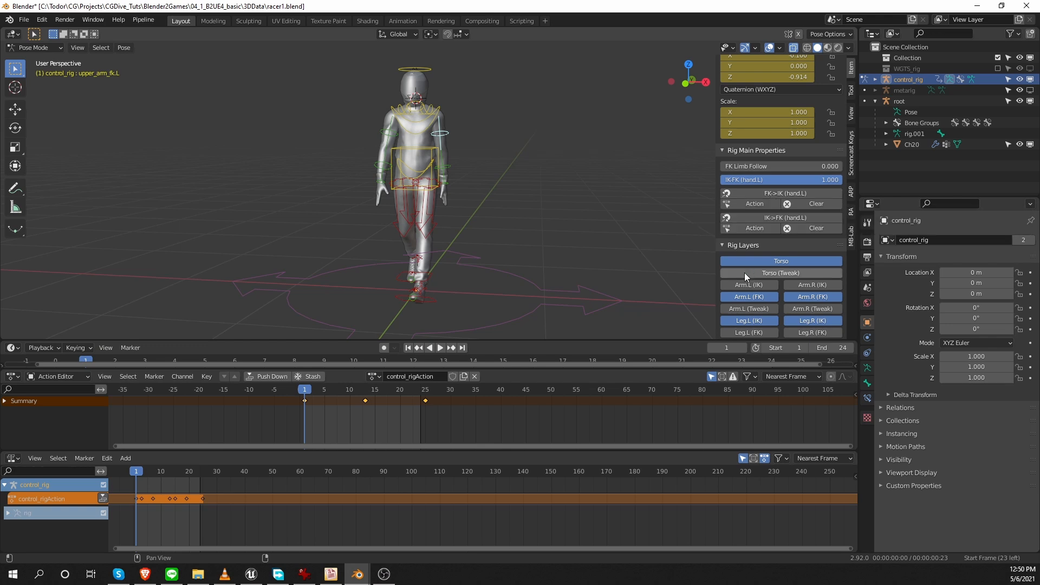
pyautogui.moveTo(723, 172); pyautogui.dragTo(843, 169)
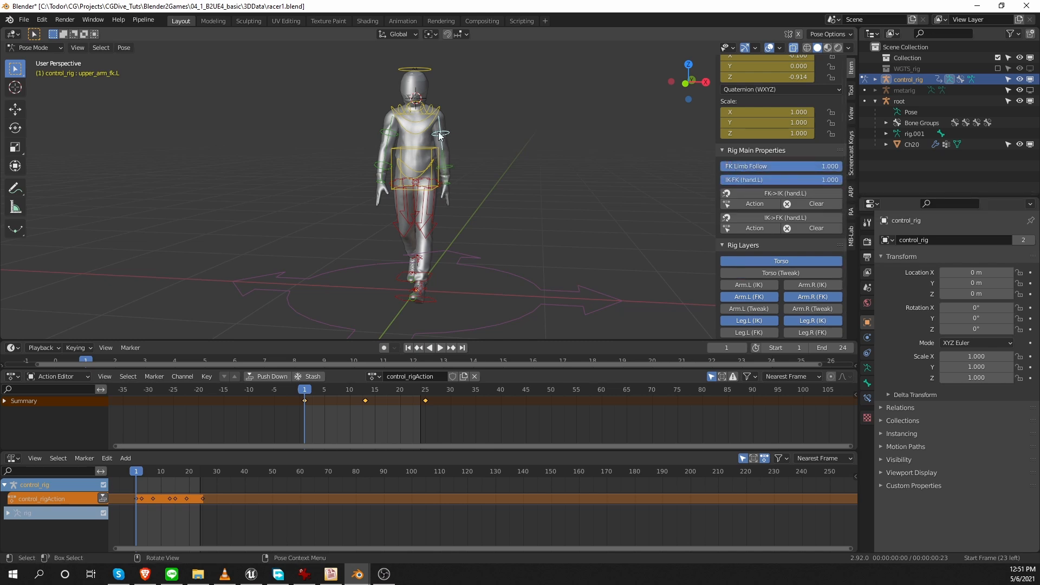
# - Set FK Limb Follow to 1.000 on the right upper arm FK control and play the walk cycle from another angle
pyautogui.click(395, 133)
pyautogui.moveTo(718, 166); pyautogui.dragTo(842, 168)
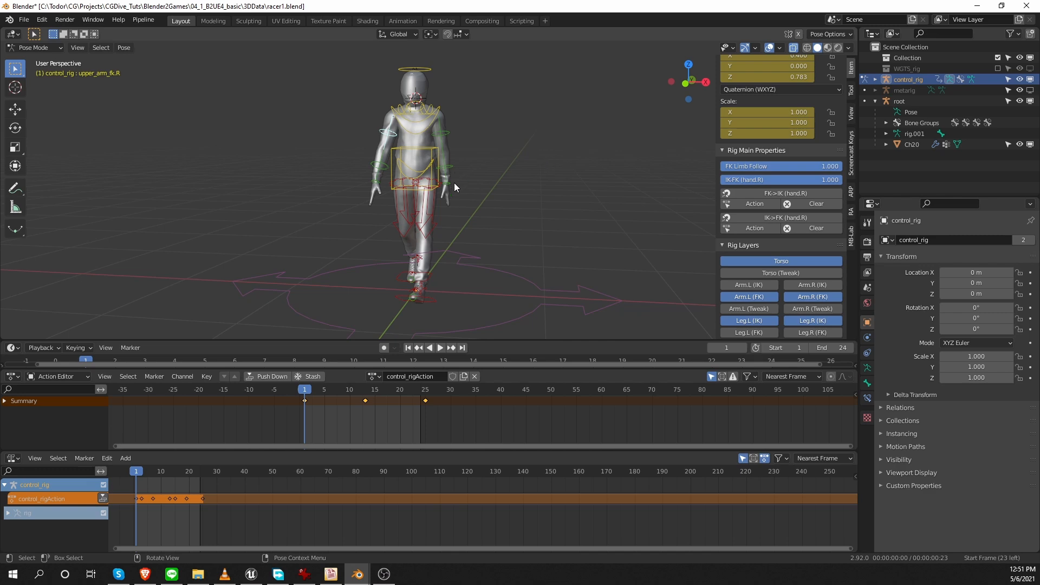
pyautogui.press('space')
pyautogui.moveTo(512, 193); pyautogui.dragTo(398, 207, button='middle')
pyautogui.press('space')
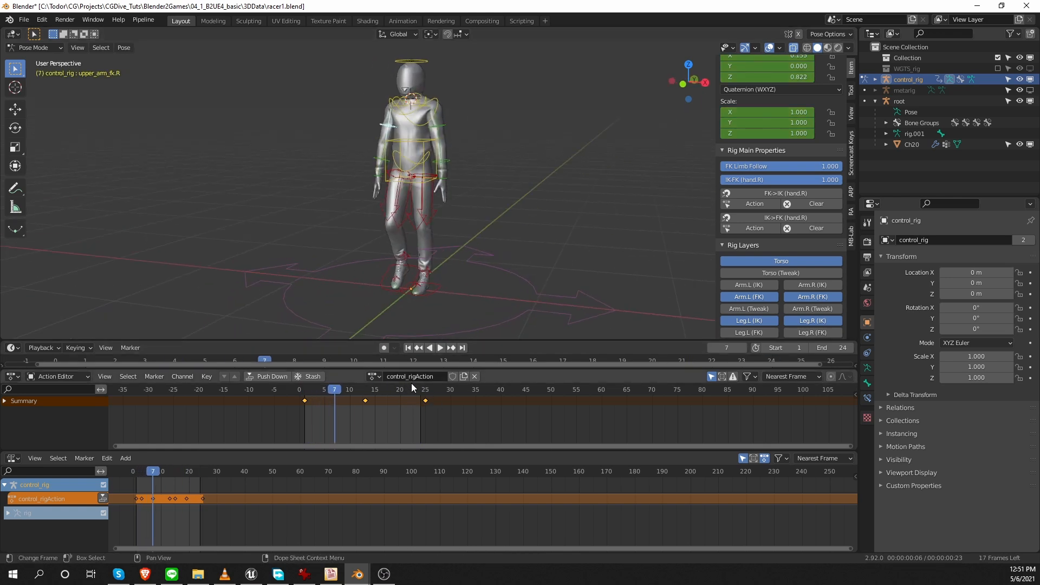
# - Rename control_rigAction as CTRL_walk and push it down to an NLA track
pyautogui.click(410, 376)
pyautogui.hotkey('ctrl', 'a')
pyautogui.write('CTRL_walk')
pyautogui.press('Return')
pyautogui.click(267, 375)
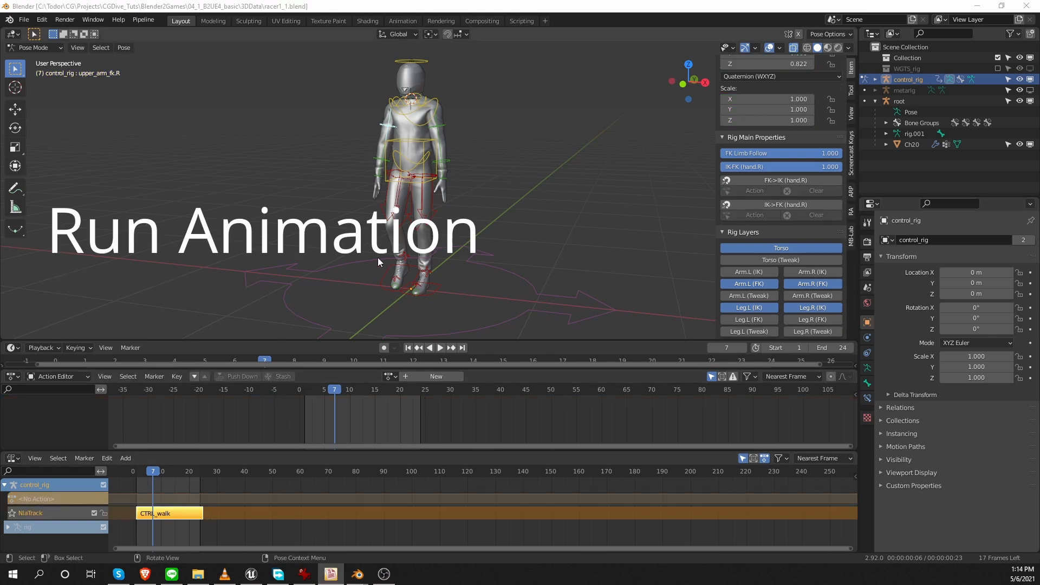
# - Mute the NLA track holding CTRL_walk and clear all transforms of every rig control
pyautogui.click(94, 513)
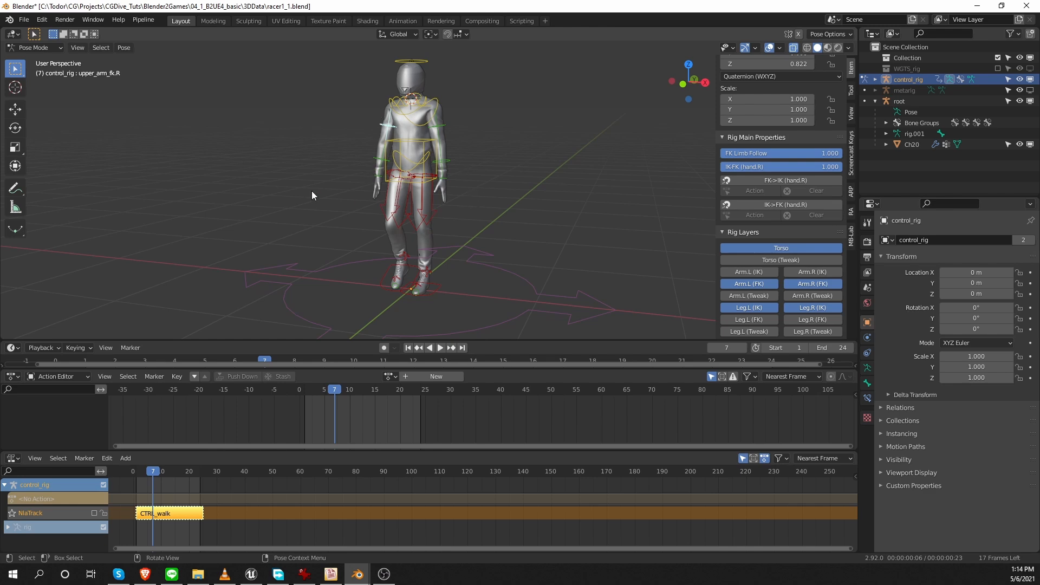
pyautogui.press('a')
pyautogui.click(123, 47)
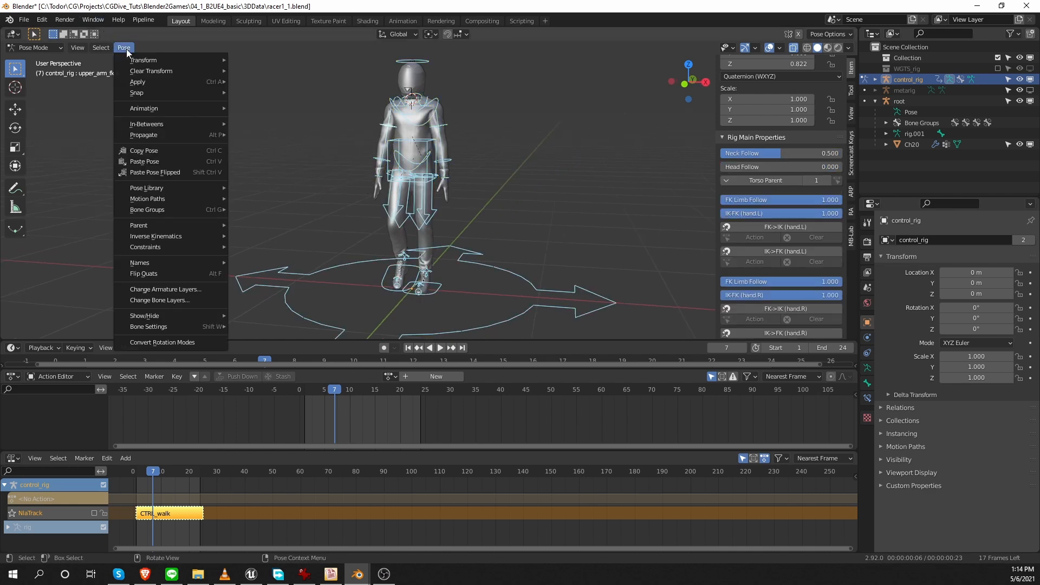
pyautogui.moveTo(145, 71)
pyautogui.click(312, 70)
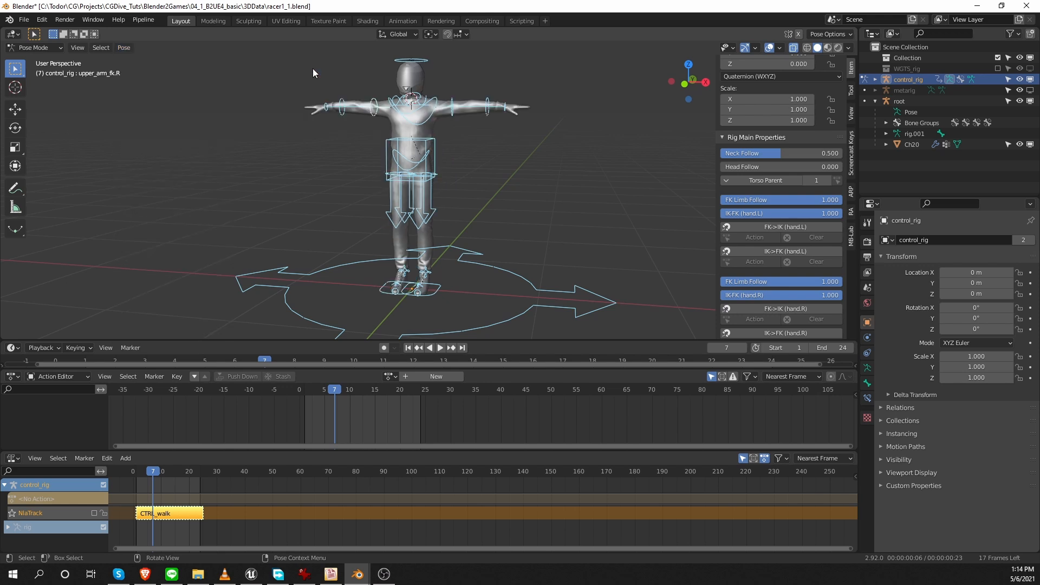
# - Generate an 18-frame run cycle on the rig with Rigify Multi-Limb Magic RUN and stop its playback
pyautogui.click(851, 212)
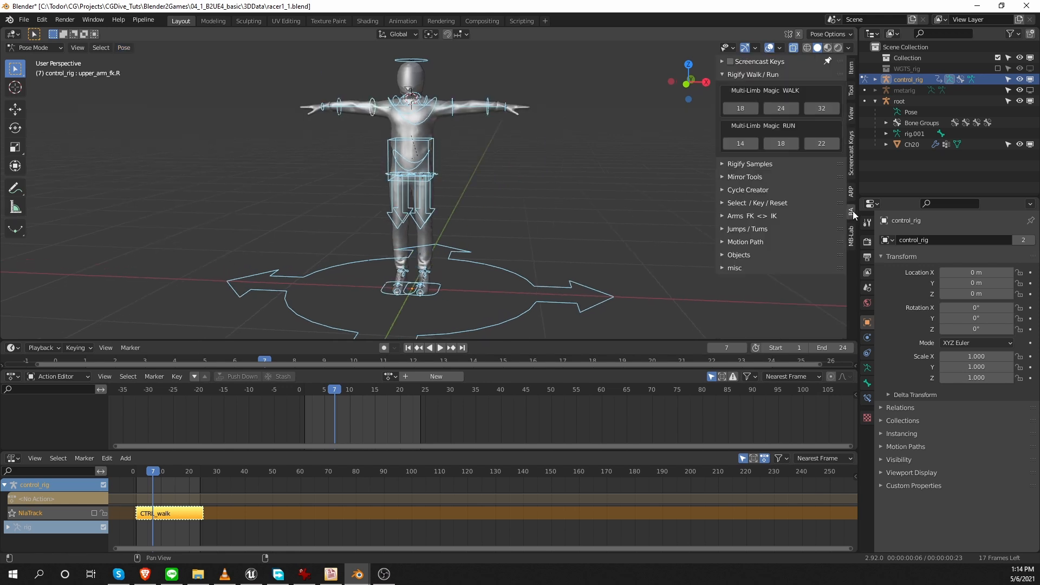
pyautogui.click(782, 144)
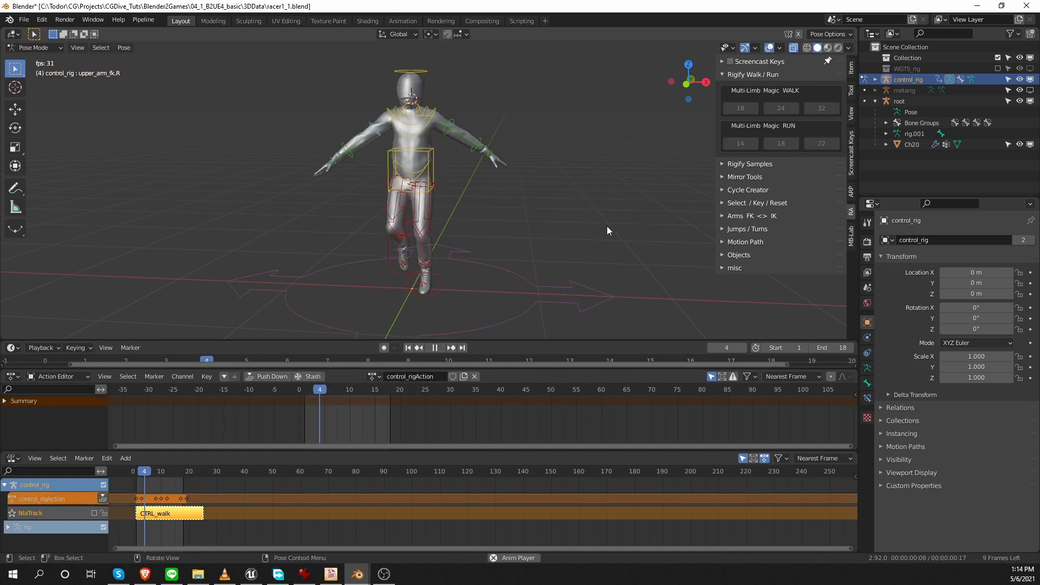
pyautogui.press('space')
# - Rename the new run action as CTLR_run
pyautogui.click(422, 376)
pyautogui.write('CTLR')
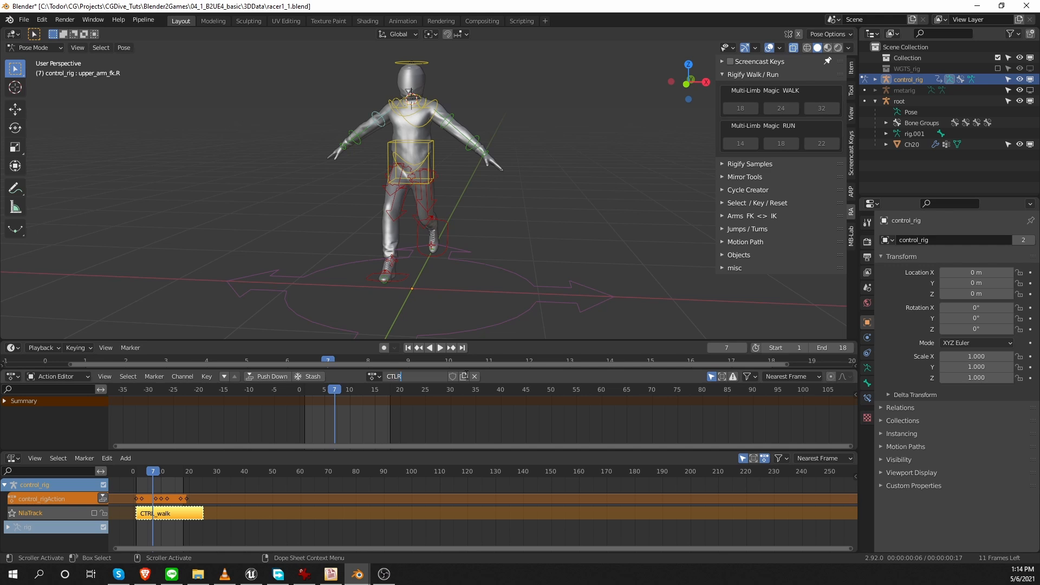
pyautogui.write('n')
pyautogui.press('Return')
pyautogui.scroll(1, 453, 157)
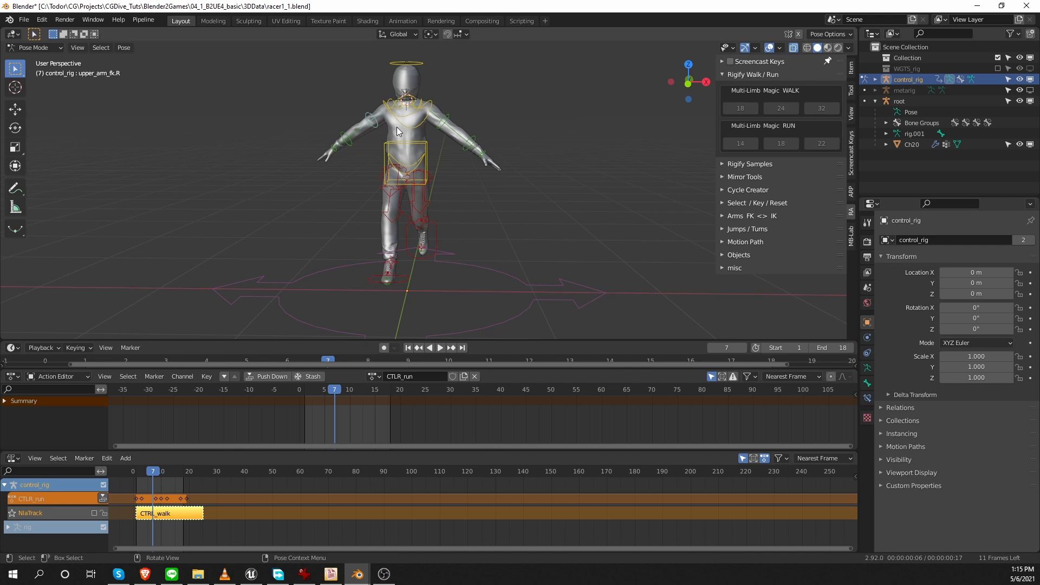
# - Insert Location, Rotation & Scale keyframes for all rig controls at frame 1 of CTLR_run
pyautogui.press('a')
pyautogui.hotkey('shift', 'alt', 'c')
pyautogui.moveTo(322, 390); pyautogui.dragTo(304, 390)
pyautogui.press('i')
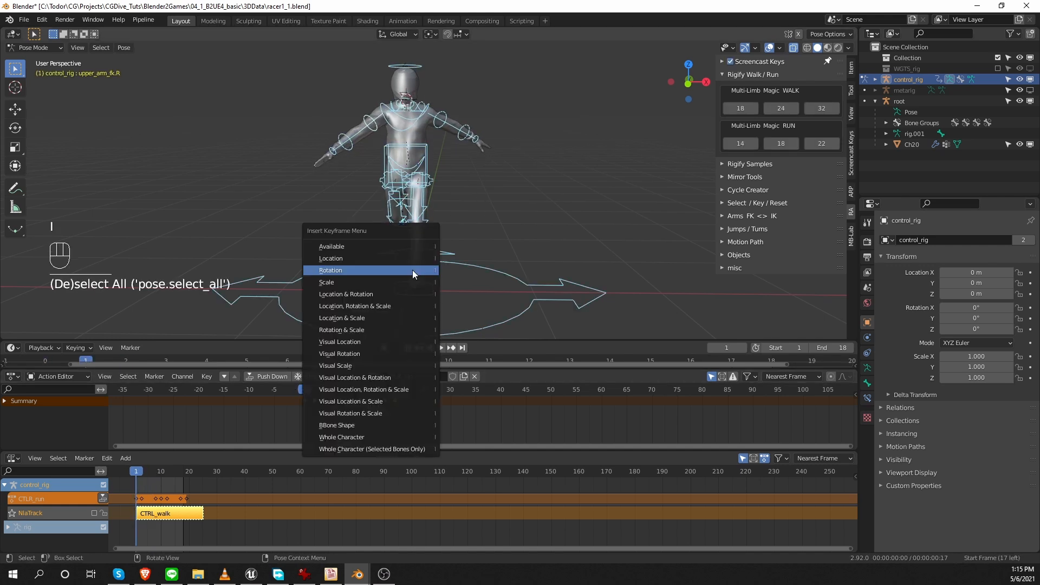
pyautogui.click(401, 306)
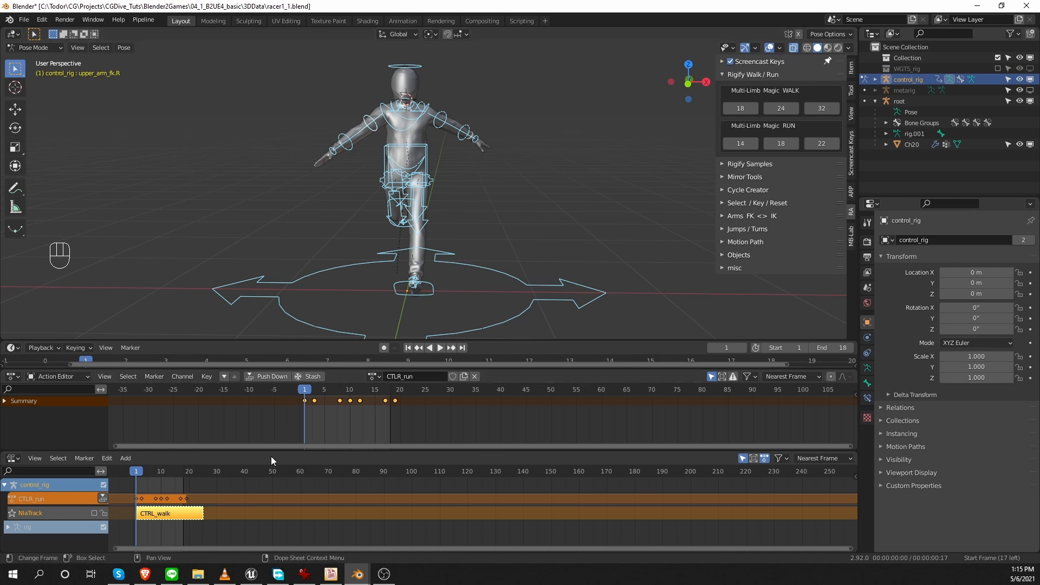
# - Select both upper arm FK controls, show their Z Quaternion Rotation curves in the Graph Editor, and use the 2D Cursor as pivot
pyautogui.click(375, 126)
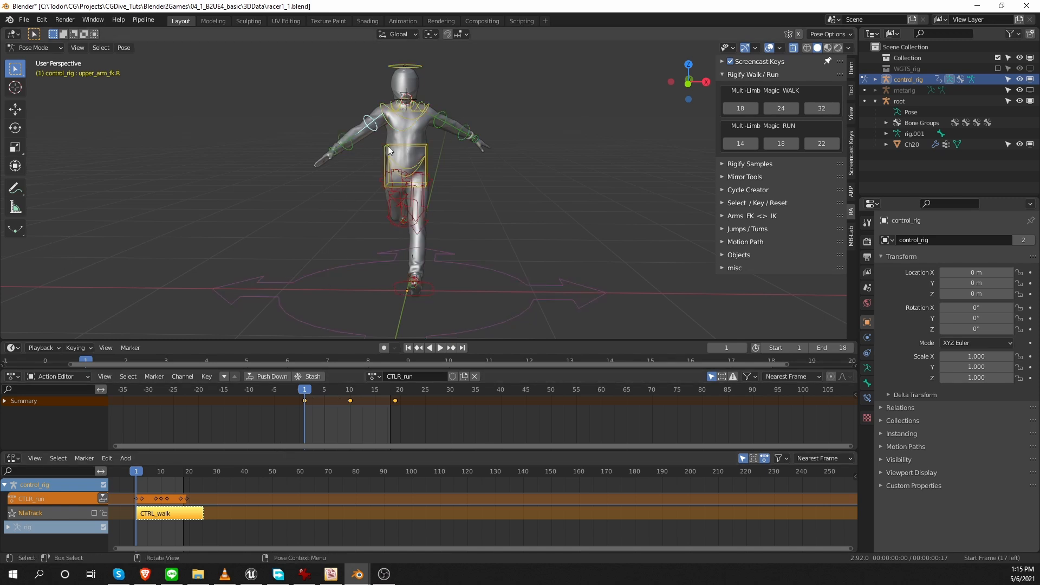
pyautogui.keyDown('shift'); pyautogui.click(447, 121); pyautogui.keyUp('shift')
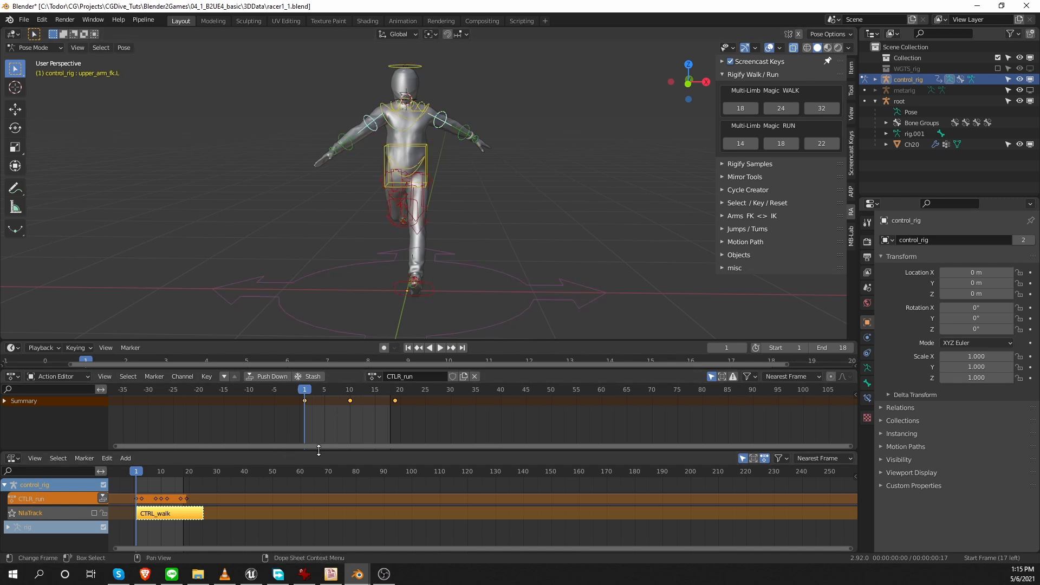
pyautogui.moveTo(320, 450); pyautogui.dragTo(319, 461)
pyautogui.click(36, 377)
pyautogui.click(157, 431)
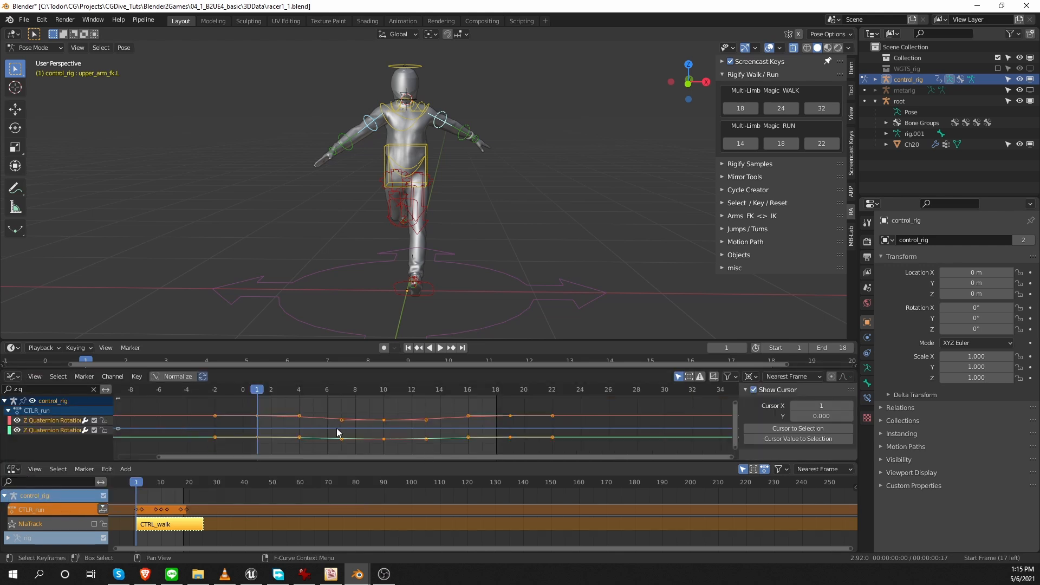
pyautogui.click(750, 376)
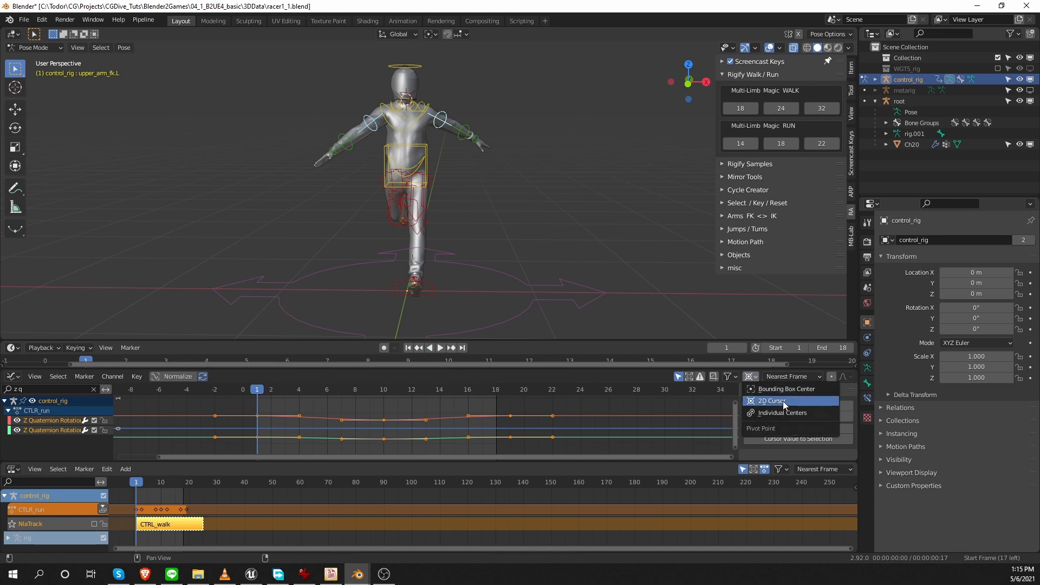
pyautogui.click(780, 404)
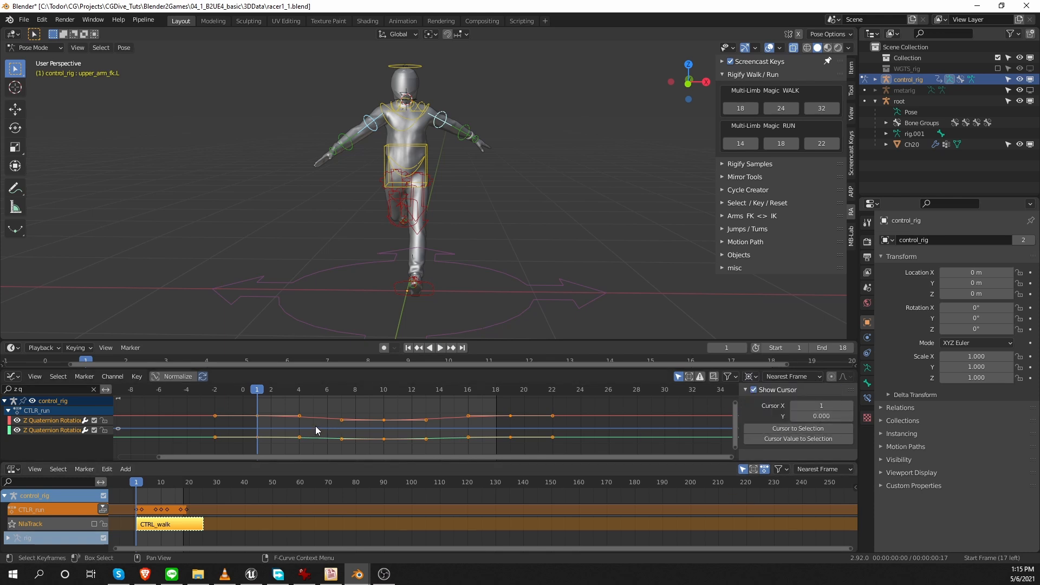
# - Scale both arms' Z Quaternion Rotation curves along Y by about 2.1 to lower the arms, and play the run
pyautogui.press('s')
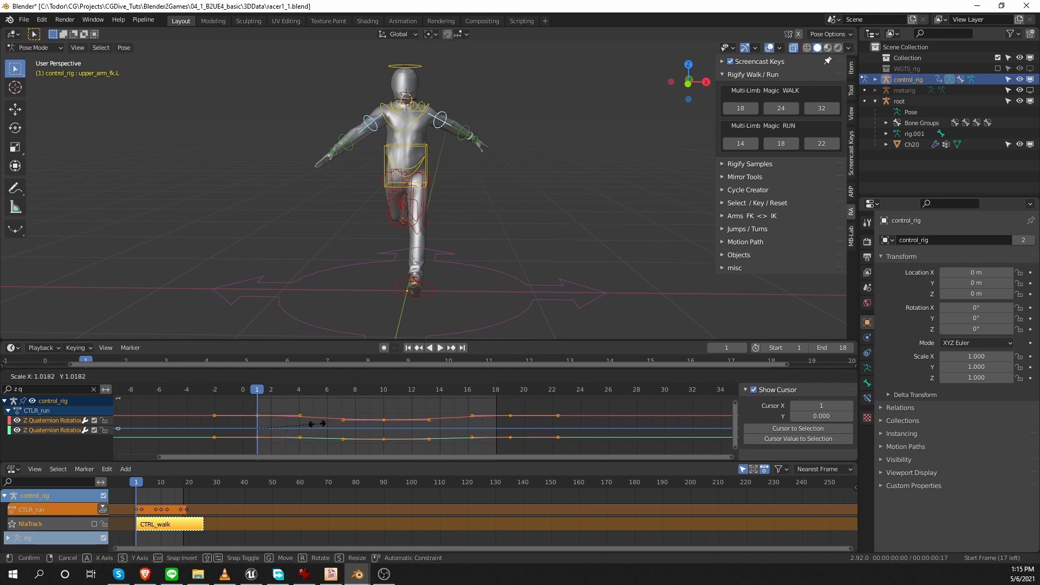
pyautogui.press('y')
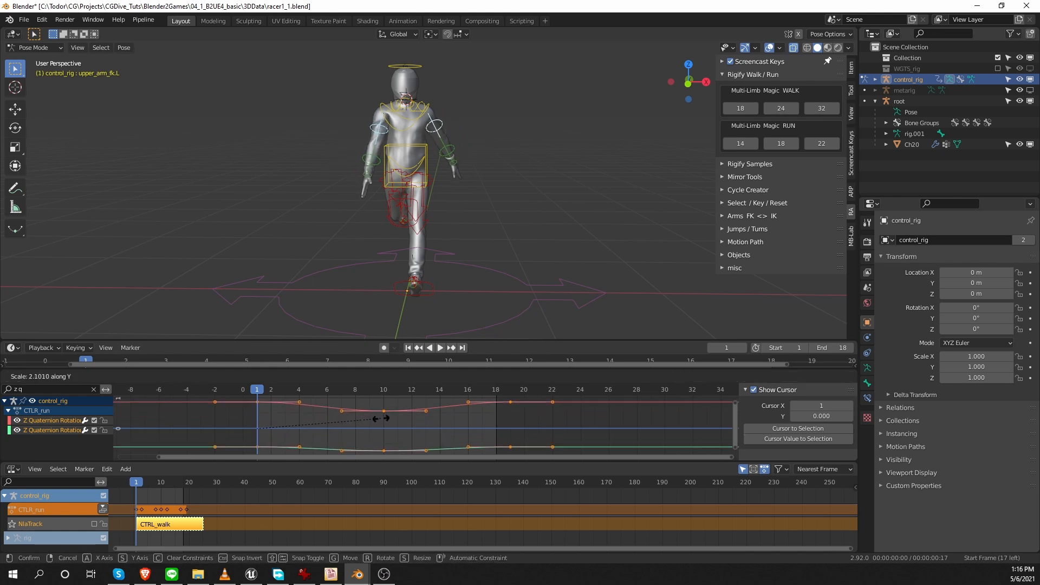
pyautogui.click(388, 421)
pyautogui.press('space')
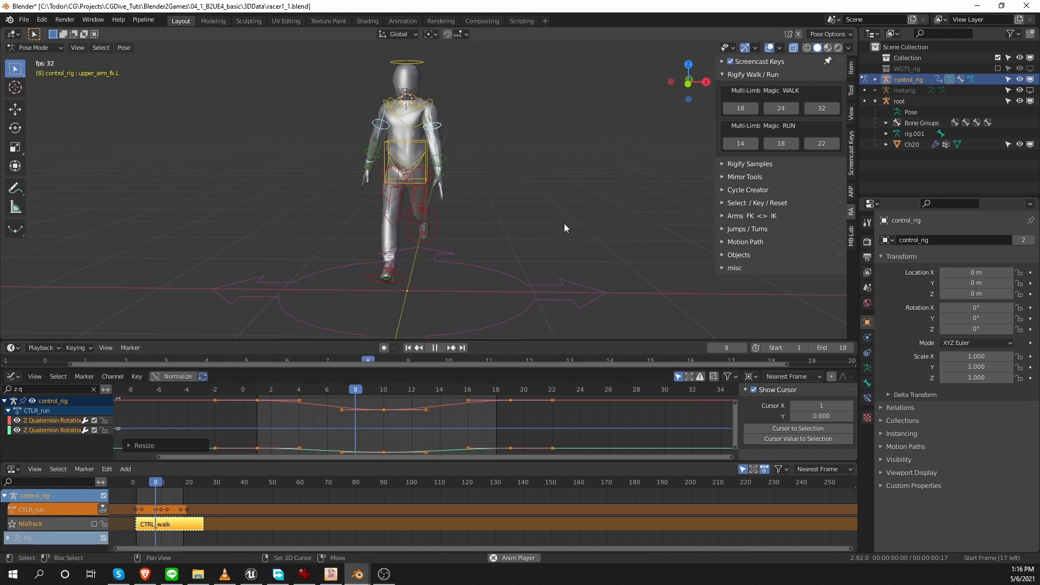
pyautogui.press('space')
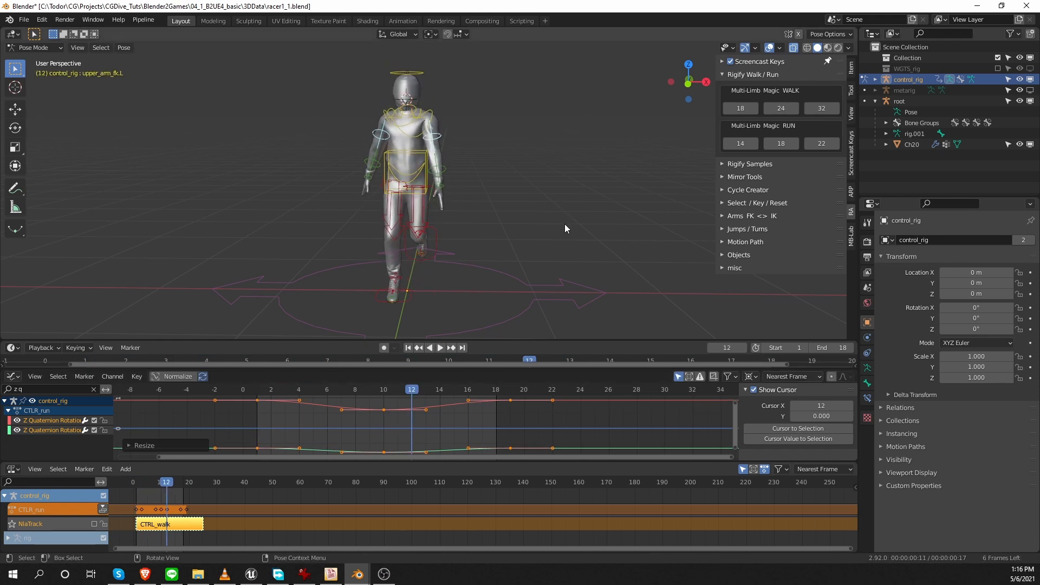
# - Fine-tune the spread of the arms by rescaling their Z Quaternion Rotation curves, checking the run in playback
pyautogui.press('s')
pyautogui.click(467, 430)
pyautogui.press('space')
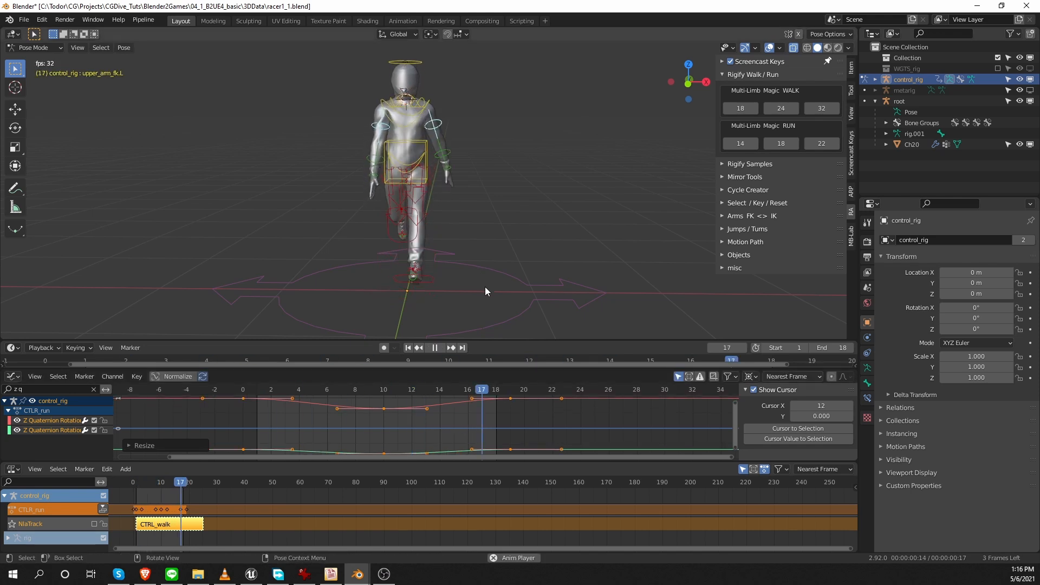
pyautogui.press('space')
pyautogui.press('s')
pyautogui.click(464, 420)
pyautogui.press('space')
pyautogui.press('space')
# - Select only the torso control with the character seen from the side
pyautogui.moveTo(434, 149); pyautogui.dragTo(488, 152, button='middle')
pyautogui.click(411, 146)
pyautogui.press('r')
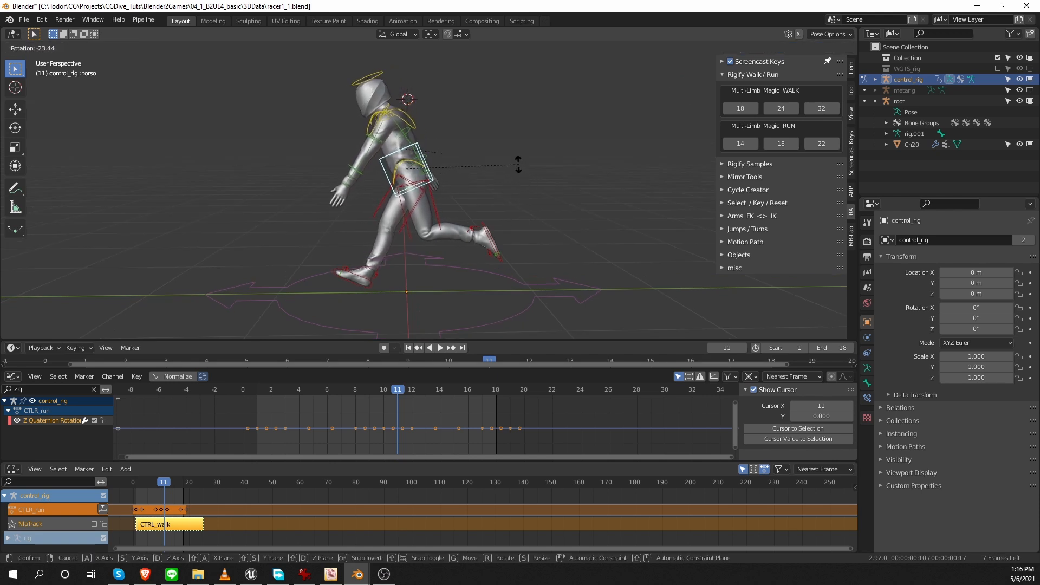
pyautogui.press('Escape')
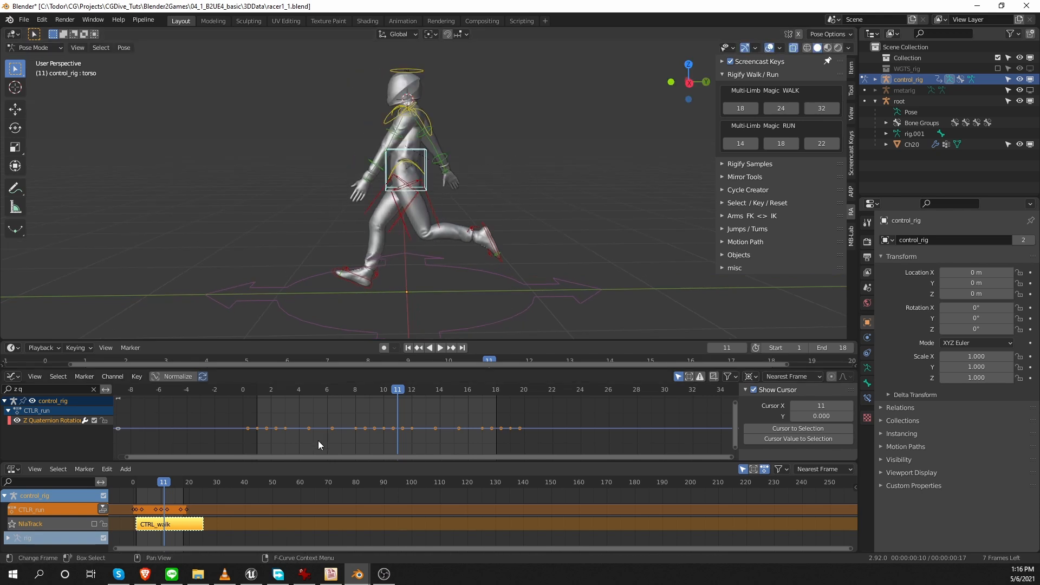
pyautogui.click(850, 67)
pyautogui.moveTo(756, 170); pyautogui.dragTo(781, 171)
pyautogui.hotkey('ctrl', 'z')
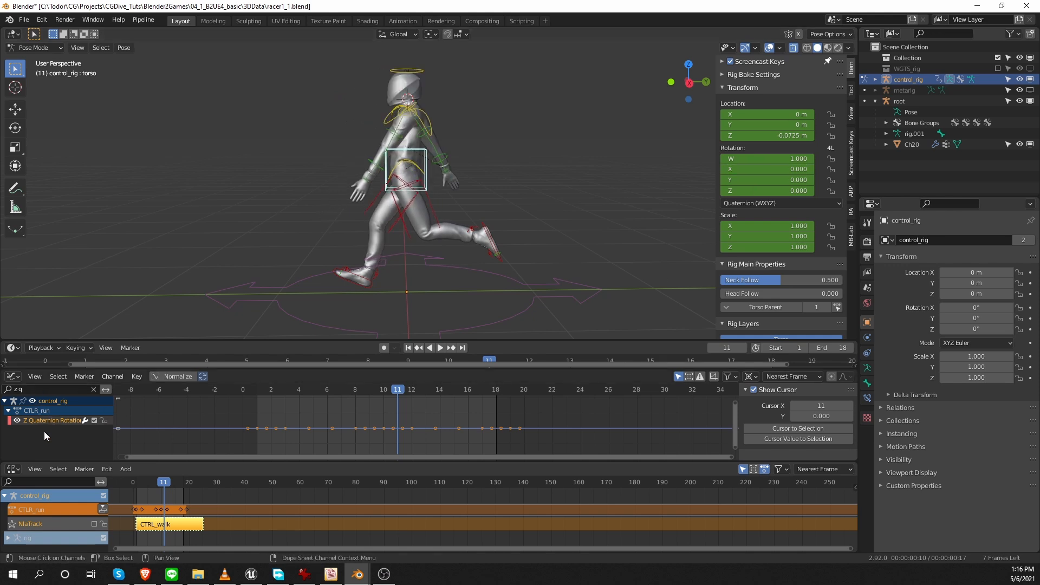
# - Filter the animation channels by "x q" and raise the torso's whole X Quaternion Rotation curve by about 0.125
pyautogui.click(40, 390)
pyautogui.write('x q')
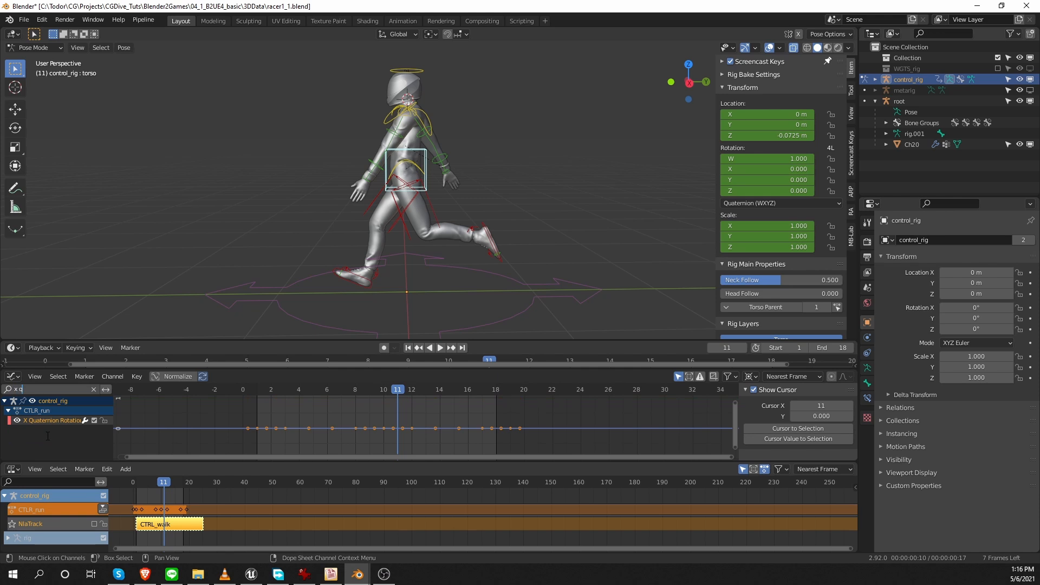
pyautogui.press('Return')
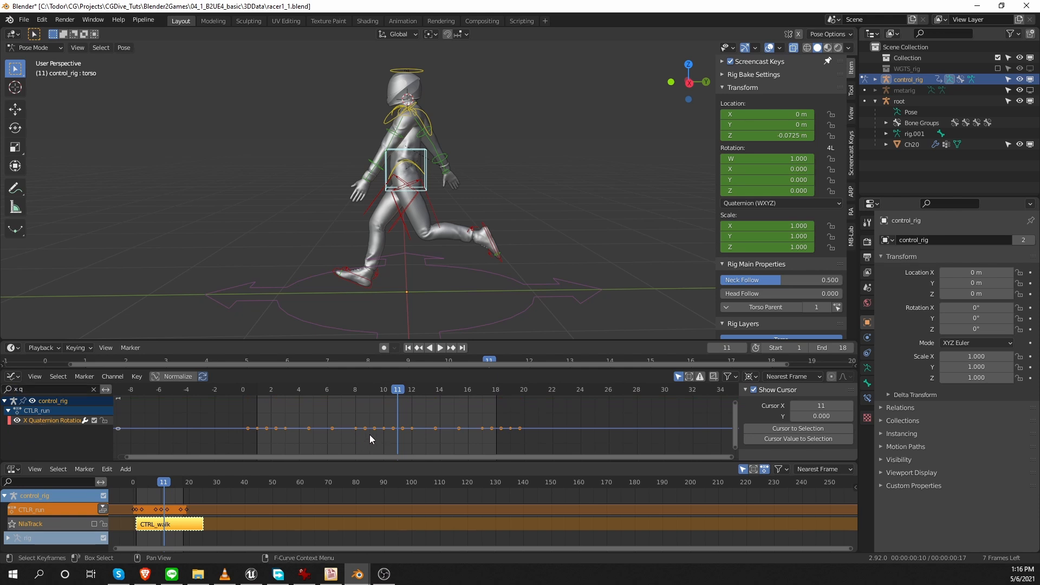
pyautogui.press('g')
pyautogui.press('y')
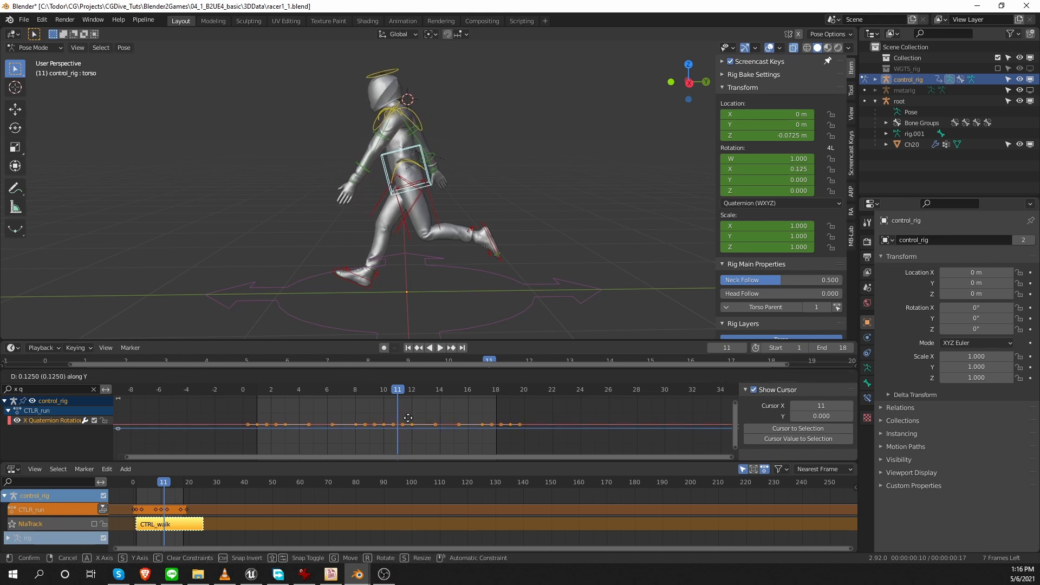
pyautogui.click(407, 418)
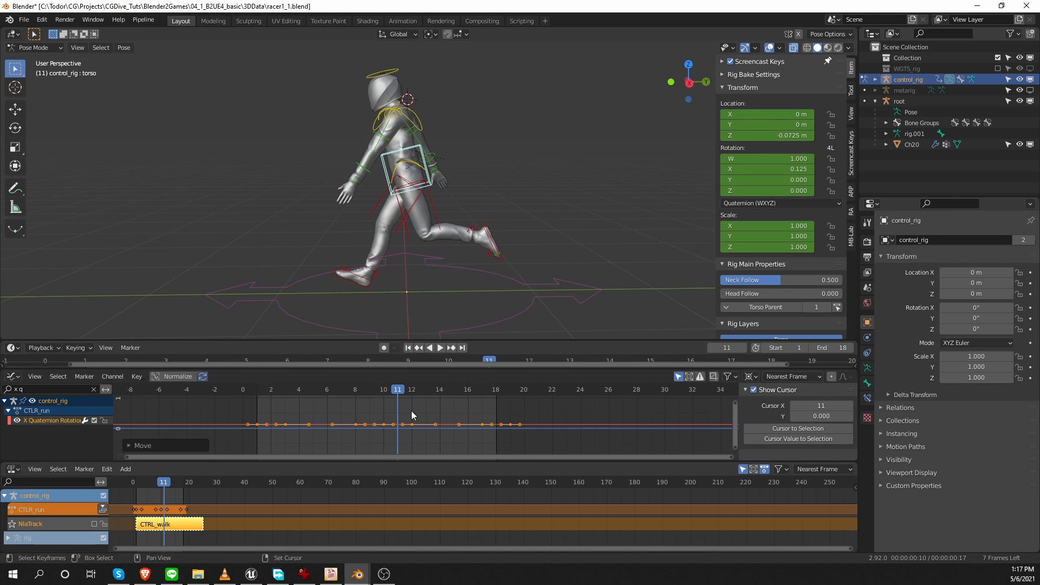
# - Raise the chest control's X Quaternion Rotation curve by about 0.089 and play the run cycle
pyautogui.click(420, 121)
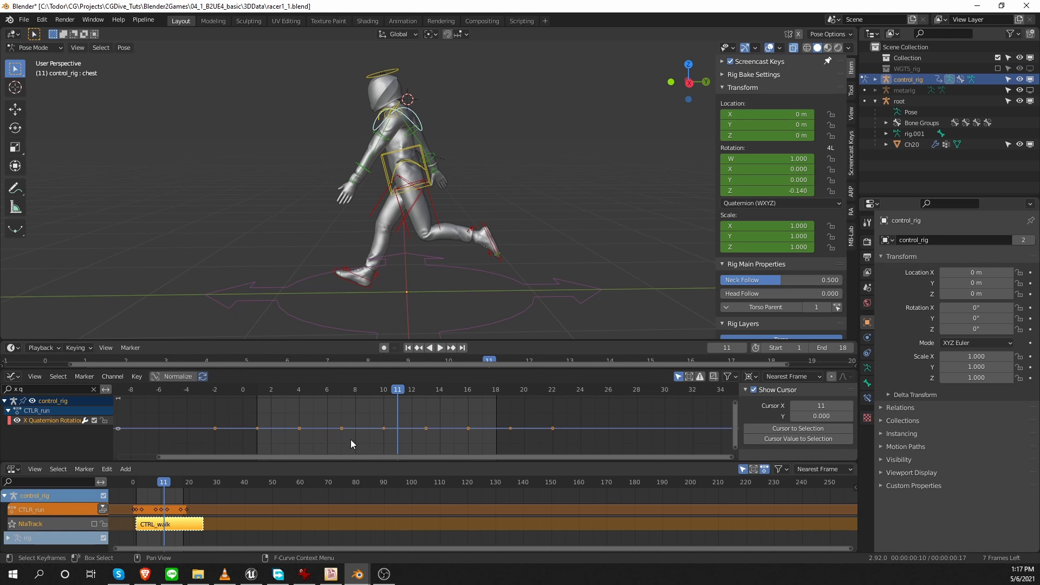
pyautogui.press('g')
pyautogui.press('y')
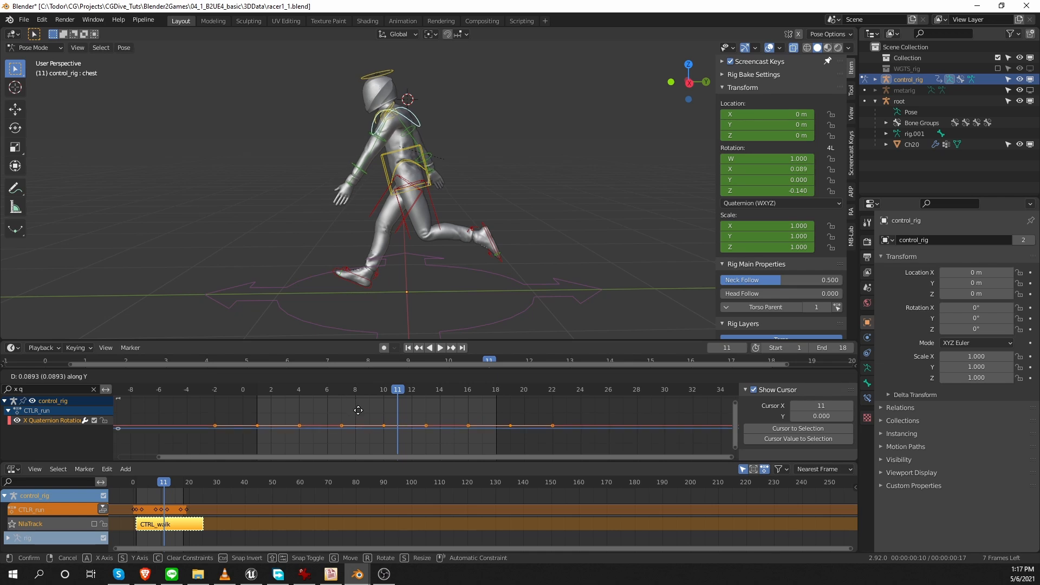
pyautogui.click(358, 410)
pyautogui.press('space')
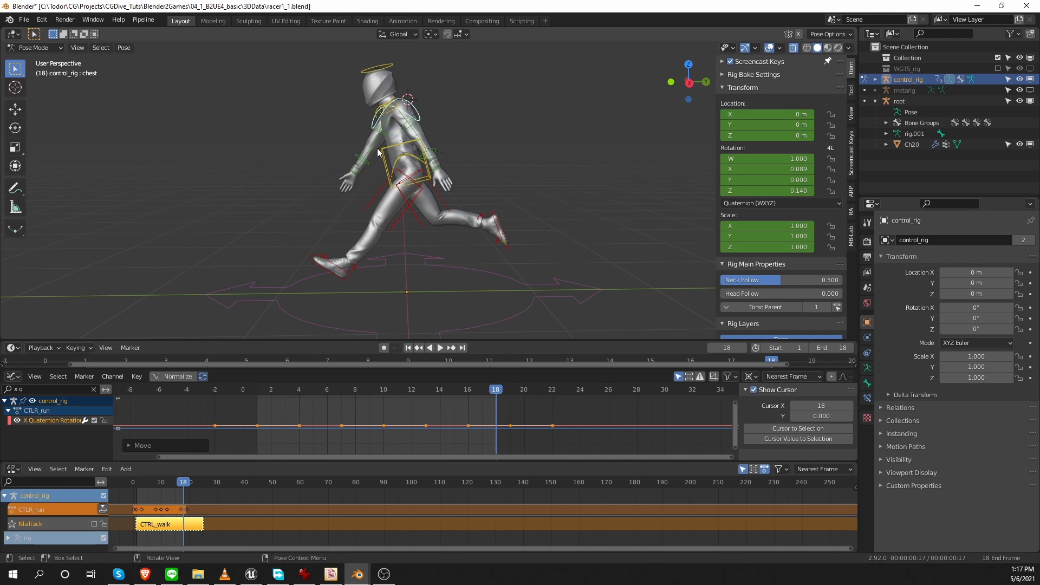
# - Select both upper arm FK controls and test their X rotation partway through the run, undoing the test change
pyautogui.click(377, 132)
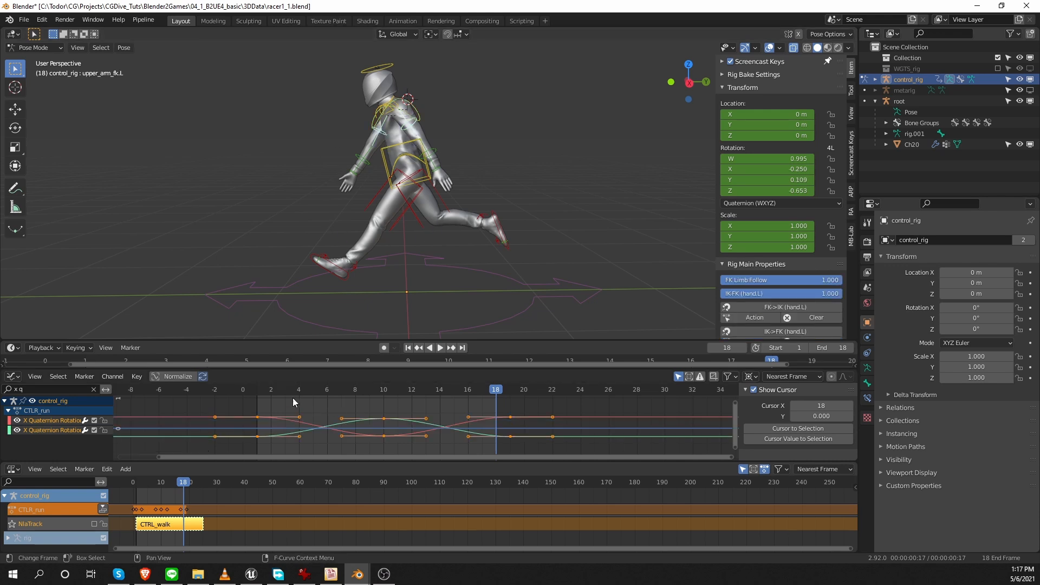
pyautogui.press('space')
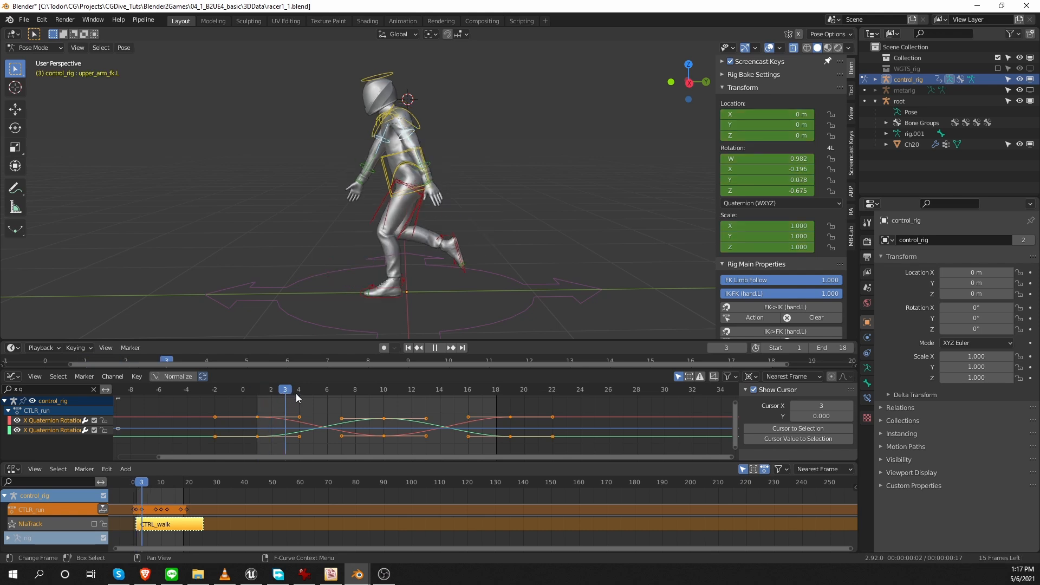
pyautogui.press('space')
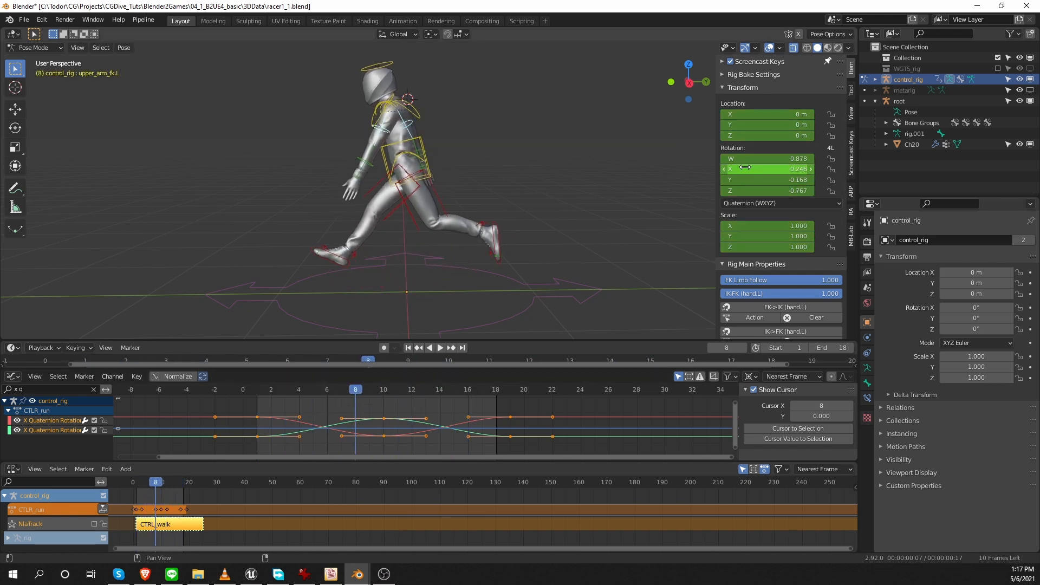
pyautogui.moveTo(745, 167); pyautogui.dragTo(839, 167)
pyautogui.hotkey('ctrl', 'z')
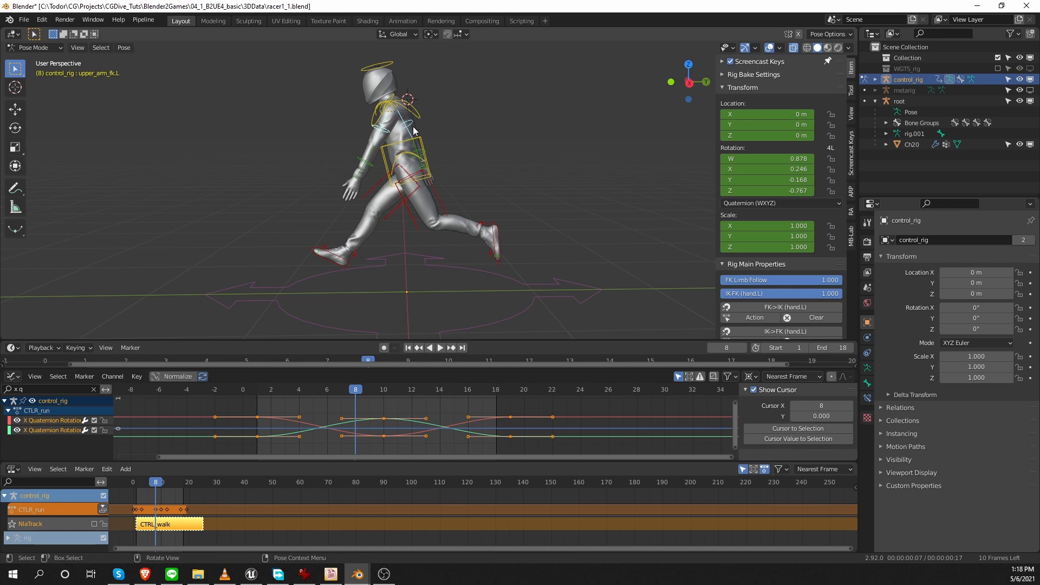
# - Raise the peak keys of both upper arms' X Quaternion Rotation curves by about 0.107, judging the swing at frame 10
pyautogui.moveTo(241, 408); pyautogui.dragTo(551, 427)
pyautogui.press('Up')
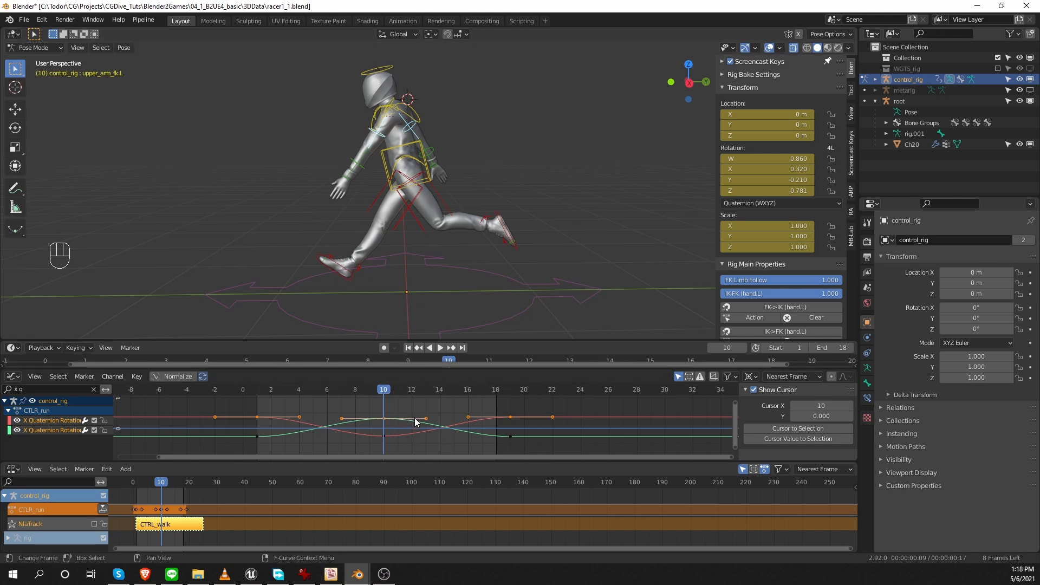
pyautogui.press('g')
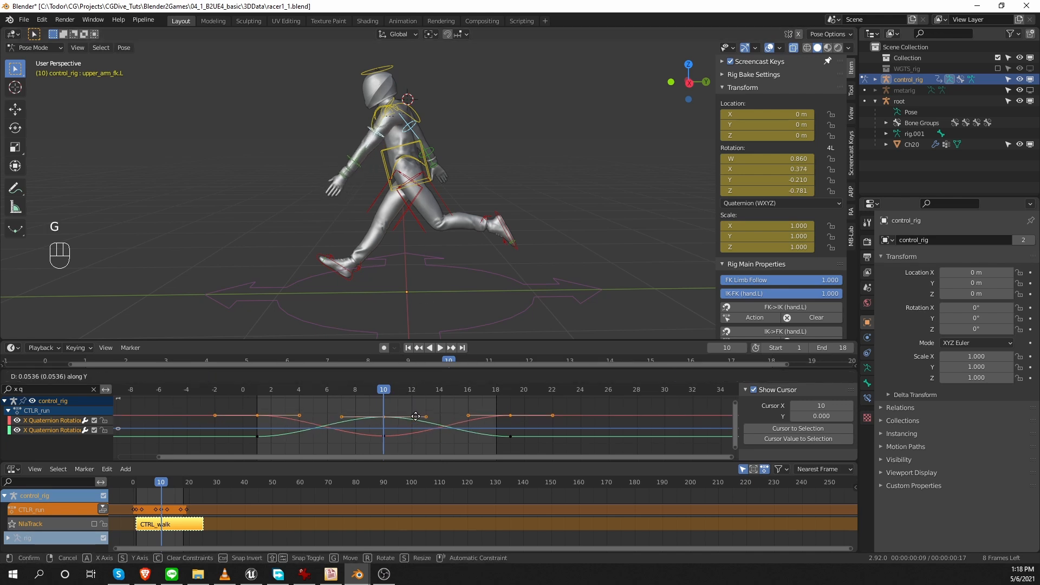
pyautogui.click(416, 414)
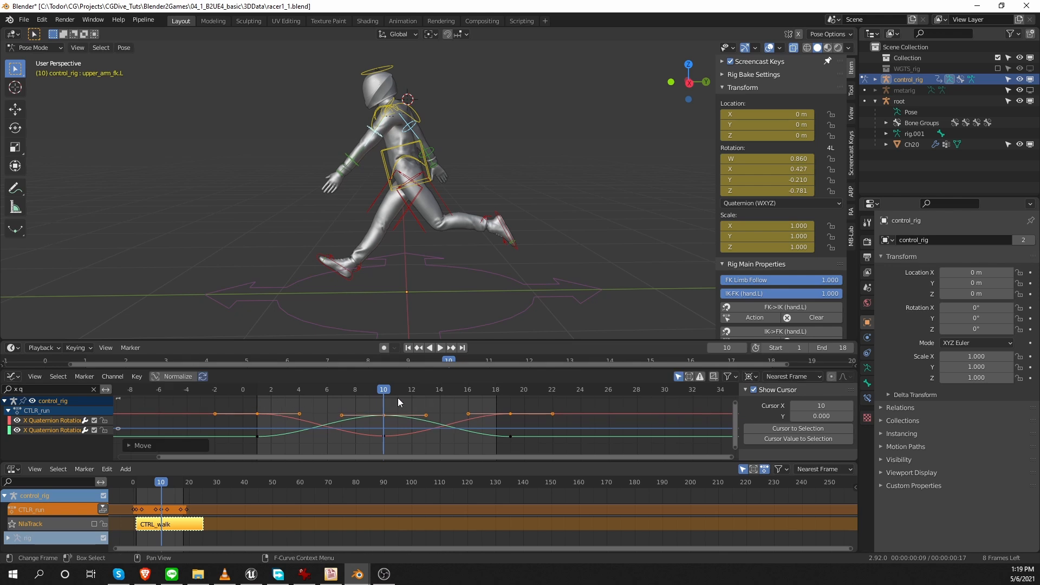
# - Check the peak key on each upper arm's X Quaternion Rotation curve and play the run from frame 1
pyautogui.click(258, 414)
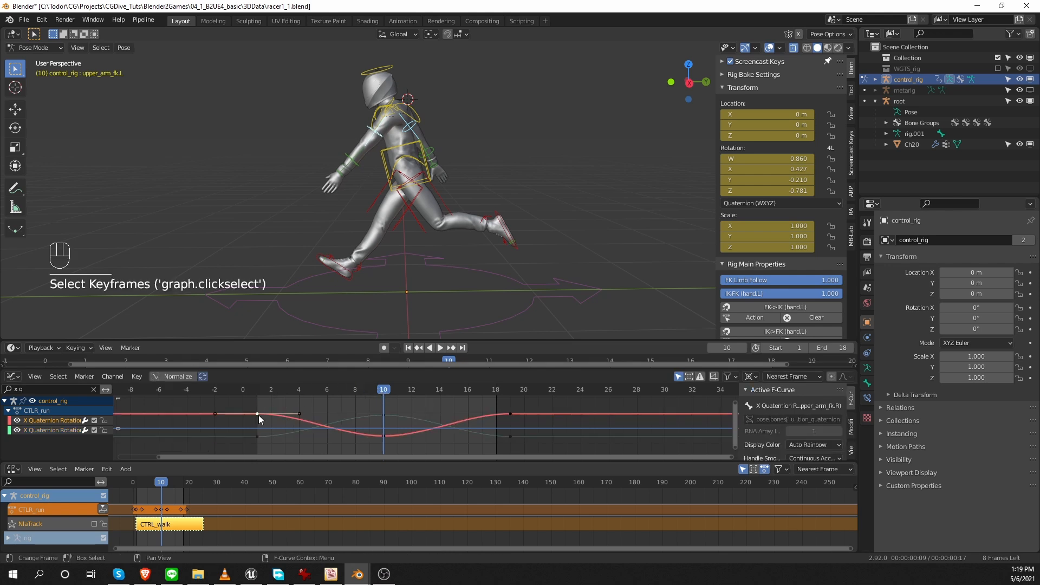
pyautogui.click(375, 429)
pyautogui.moveTo(303, 391); pyautogui.dragTo(256, 391)
pyautogui.hotkey('shift', 'space')
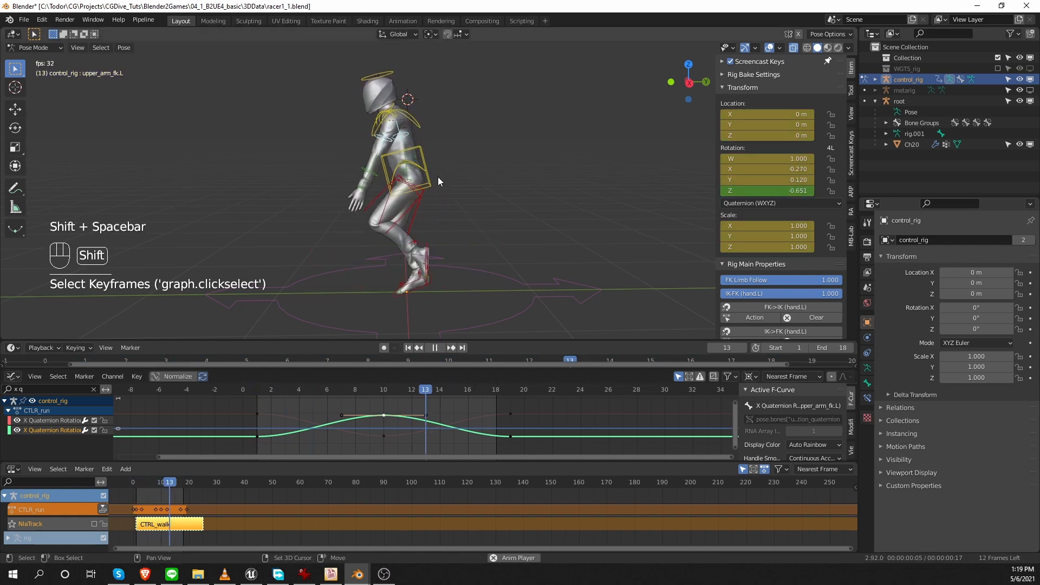
pyautogui.hotkey('shift', 'space')
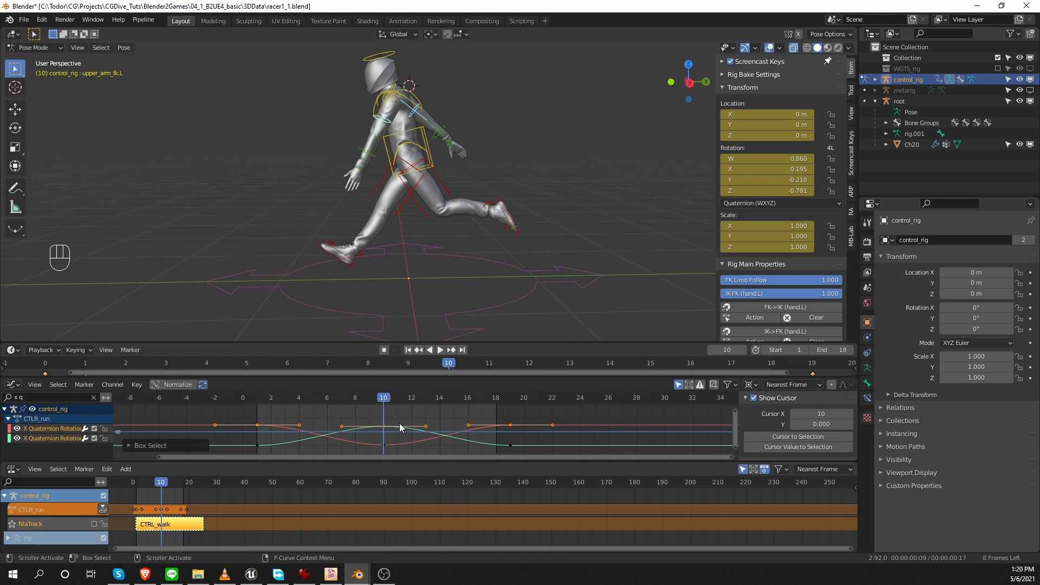
# - Raise the peak keys of both upper arm X Quaternion Rotation curves by about 0.1 and nudge their low keys slightly upward
pyautogui.press('g')
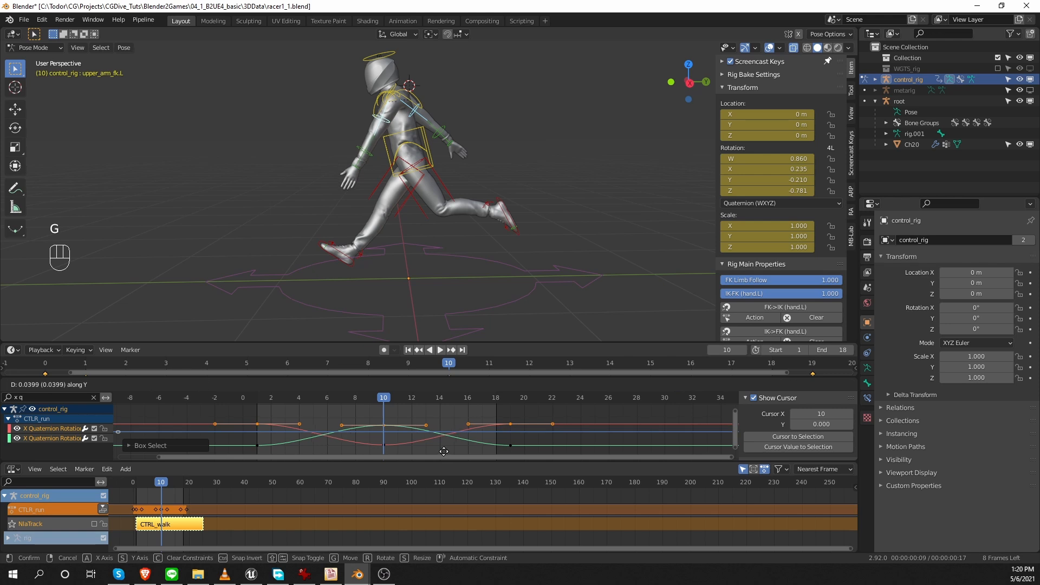
pyautogui.click(444, 450)
pyautogui.moveTo(251, 436); pyautogui.dragTo(517, 461)
pyautogui.press('g')
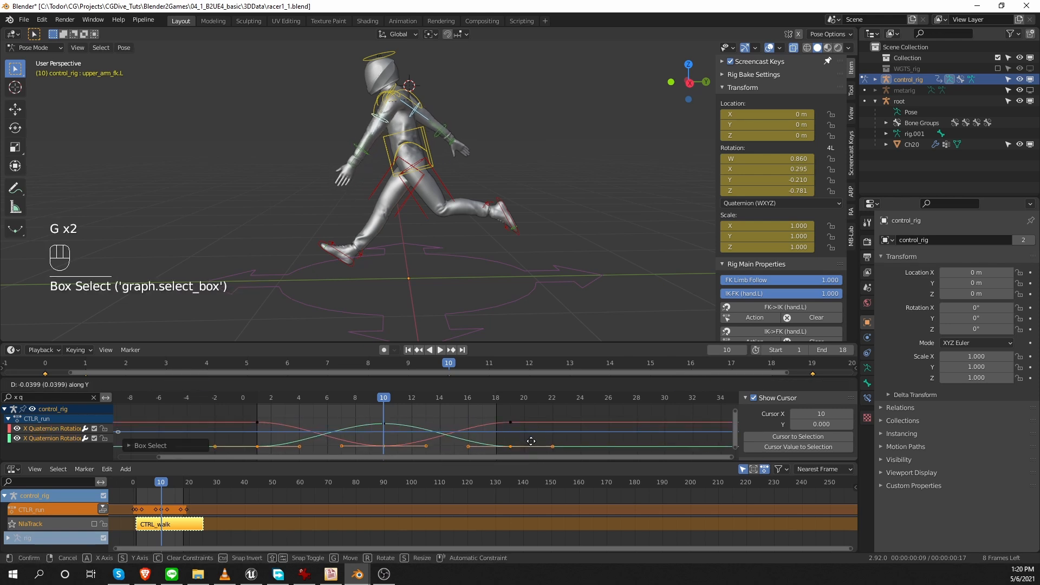
pyautogui.rightClick(533, 444)
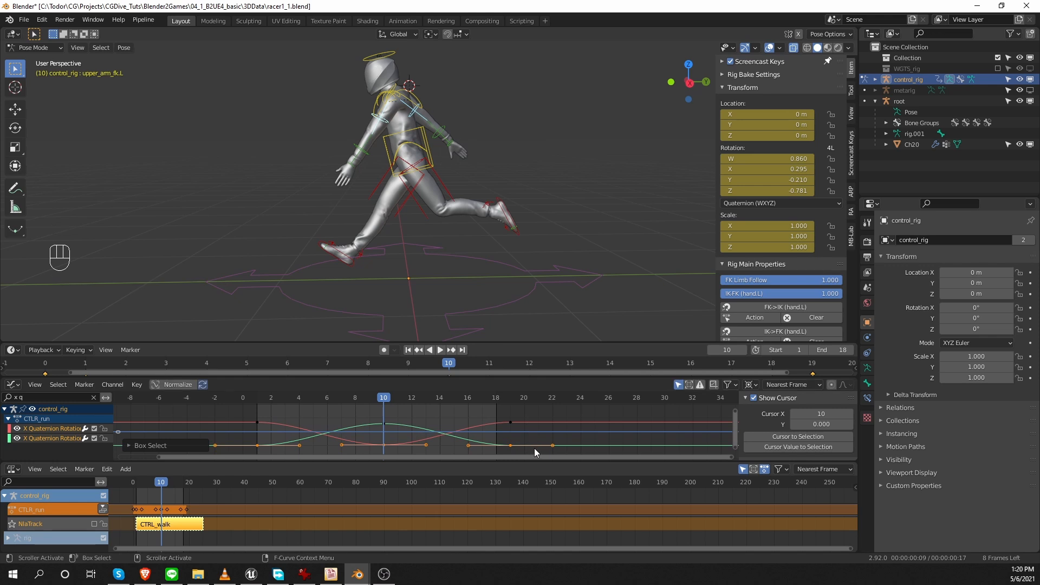
pyautogui.press('g')
pyautogui.click(534, 445)
# - Readjust the height of the upper arm curves' peak keys to refine the forward arm swing, checking it in playback
pyautogui.moveTo(240, 413); pyautogui.dragTo(533, 433)
pyautogui.press('g')
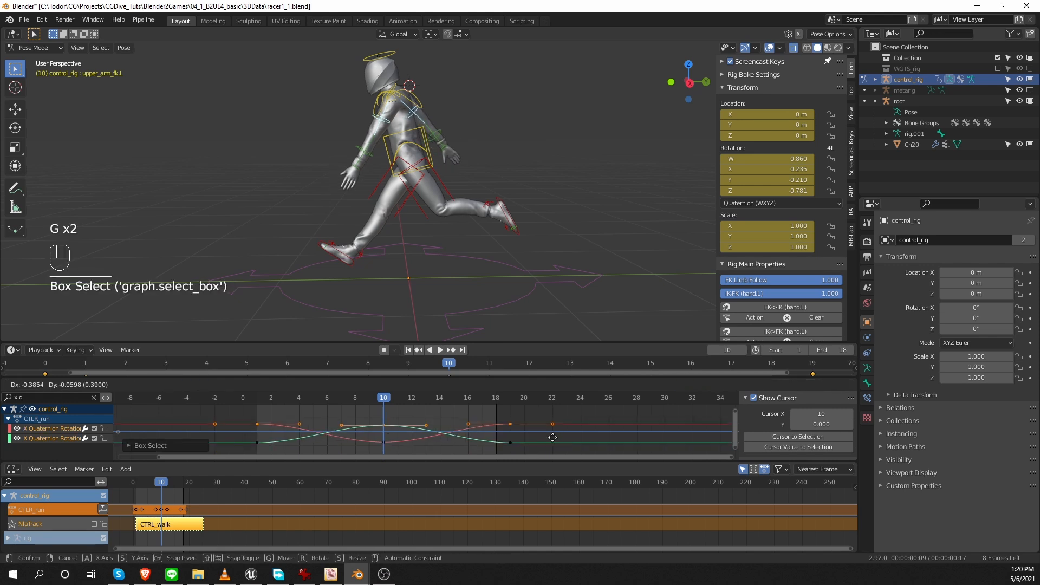
pyautogui.click(554, 436)
pyautogui.press('space')
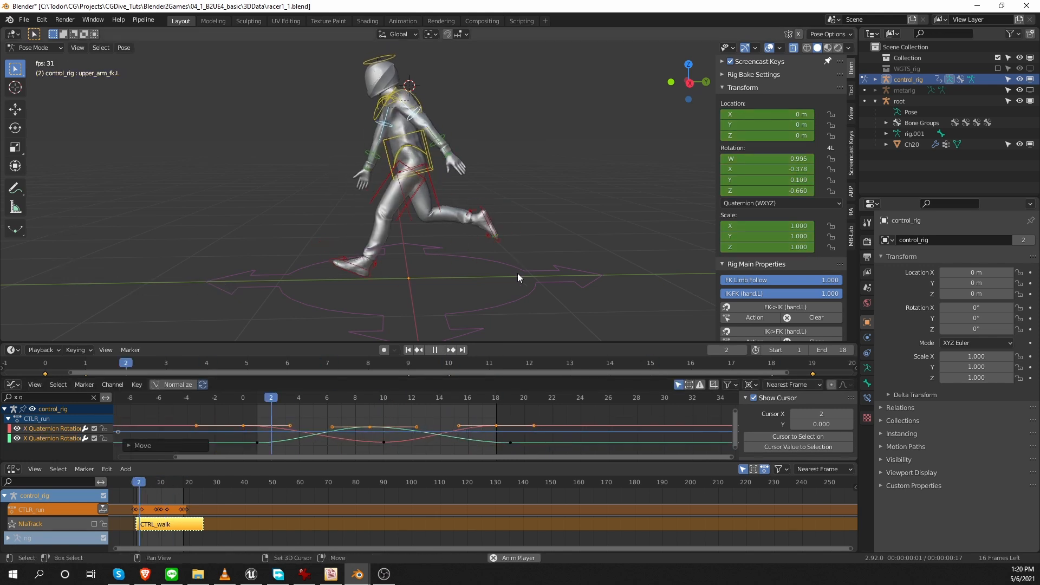
pyautogui.press('space')
pyautogui.press('g')
pyautogui.click(499, 437)
pyautogui.press('space')
pyautogui.press('space')
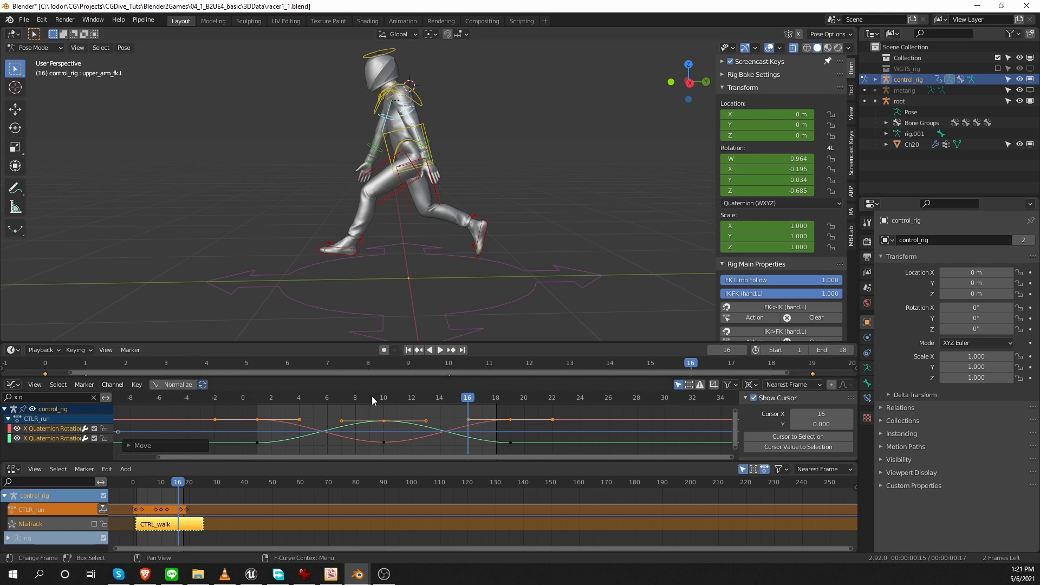
# - At frame 1, bend the right forearm FK control to an X rotation of about 0.222 and insert a Rotation keyframe
pyautogui.click(257, 398)
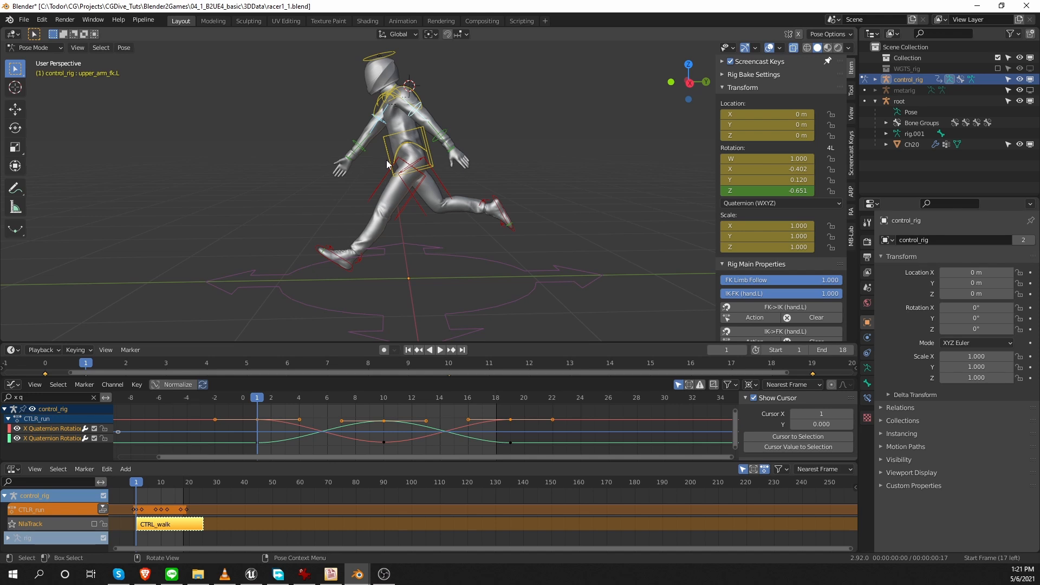
pyautogui.click(365, 157)
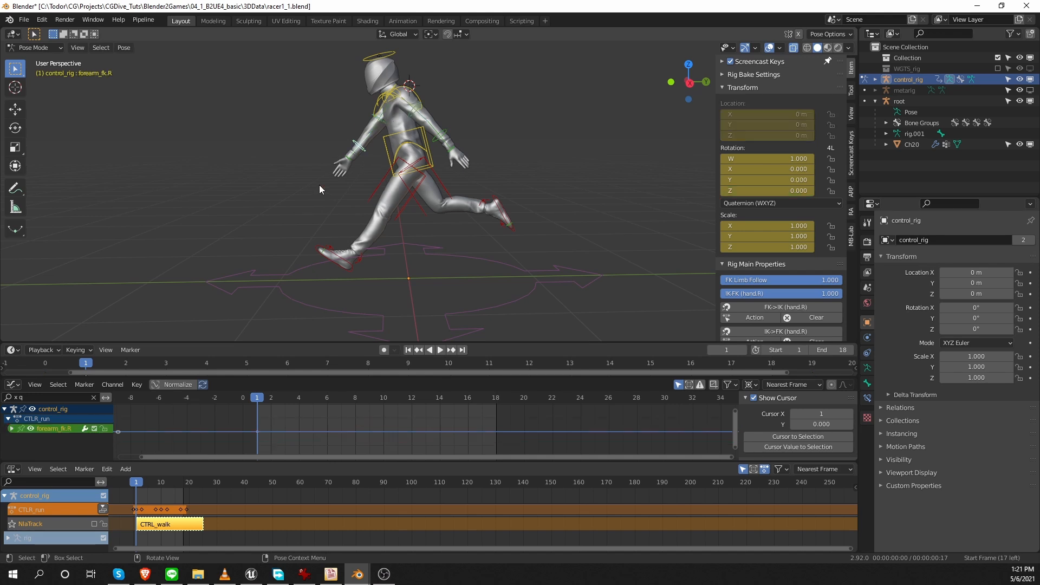
pyautogui.press('r')
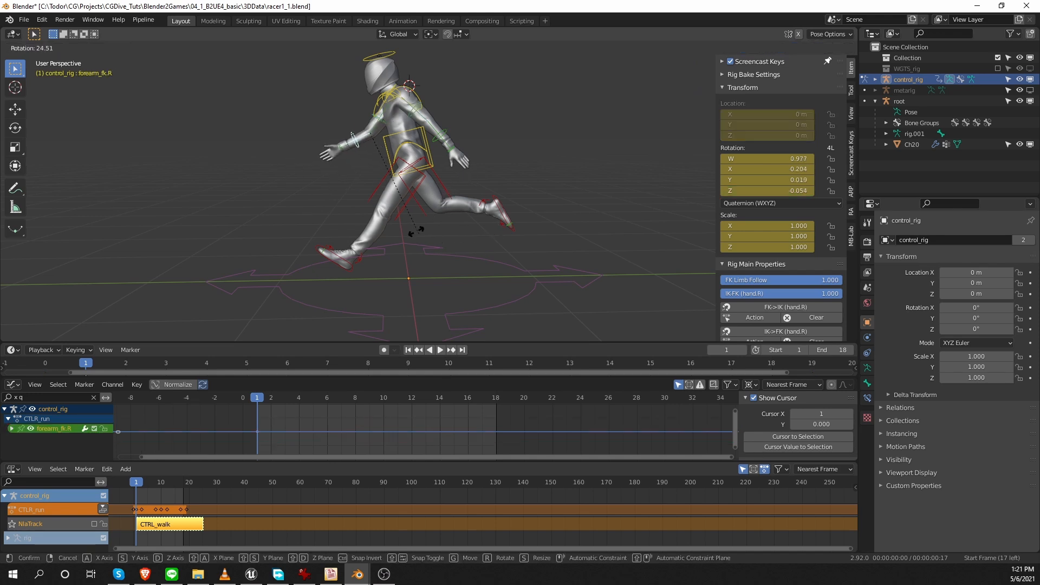
pyautogui.click(382, 211)
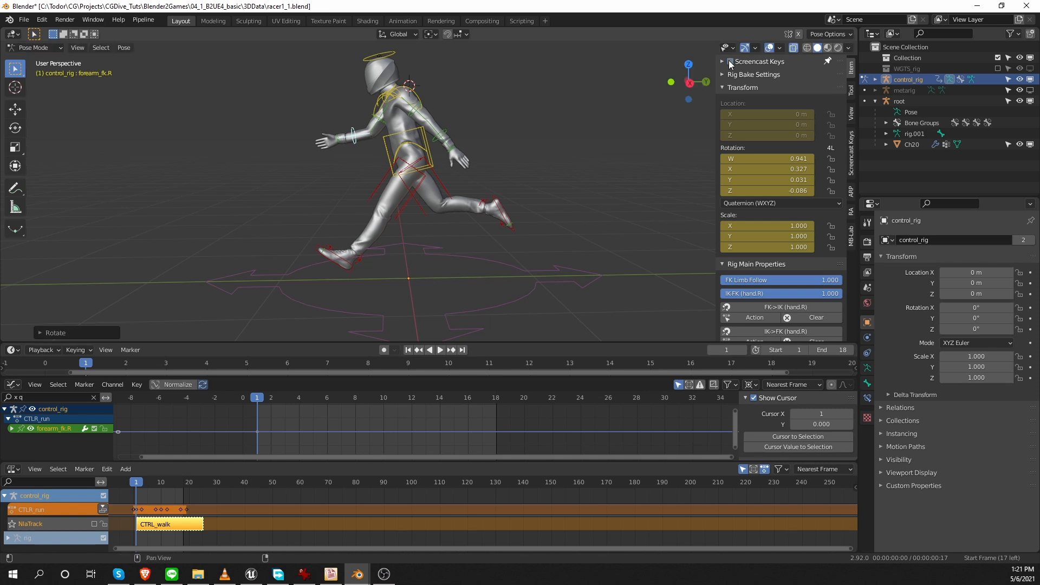
pyautogui.moveTo(477, 375); pyautogui.dragTo(477, 398)
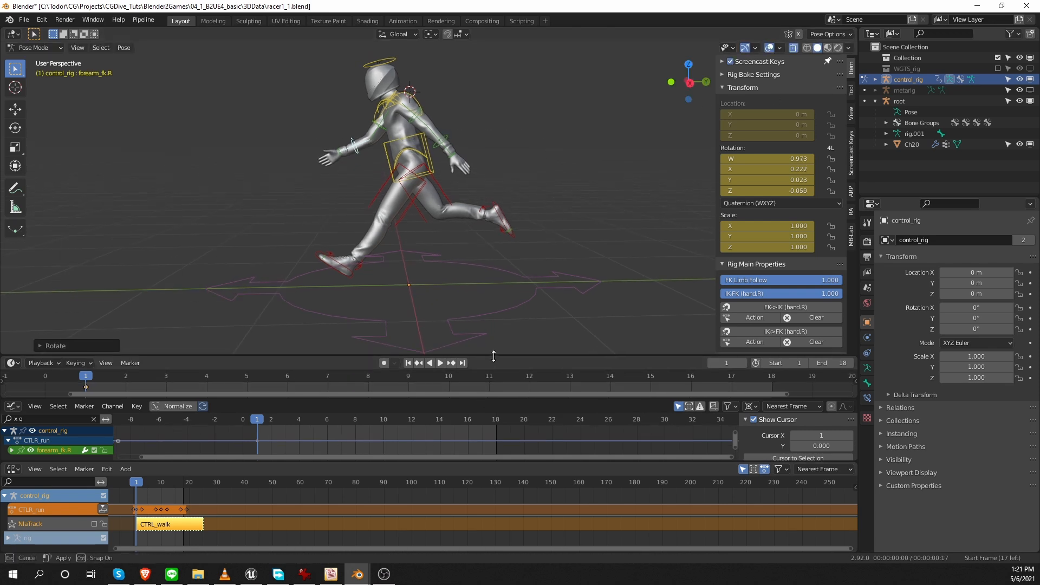
pyautogui.press('i')
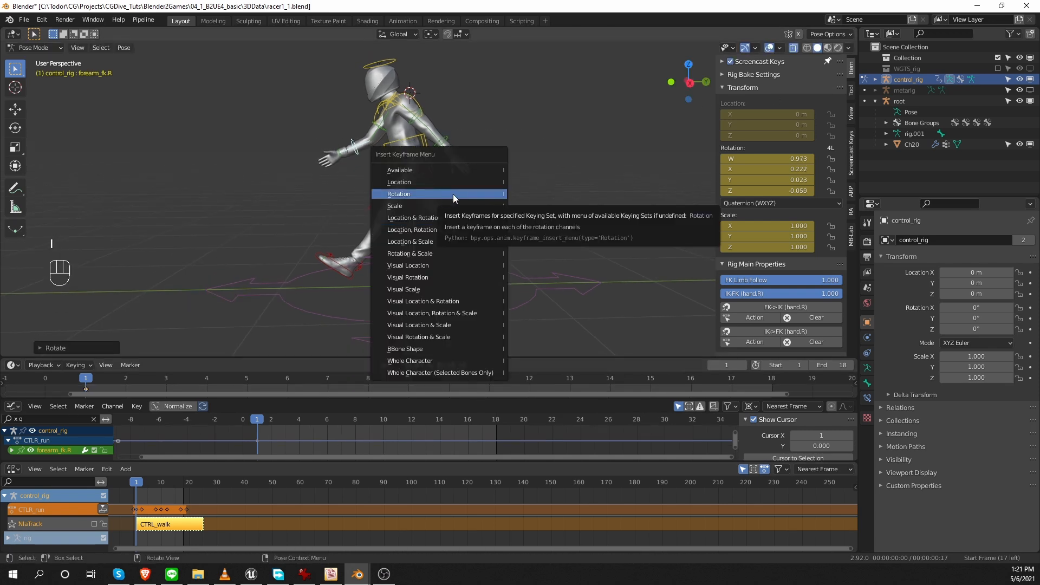
pyautogui.click(451, 196)
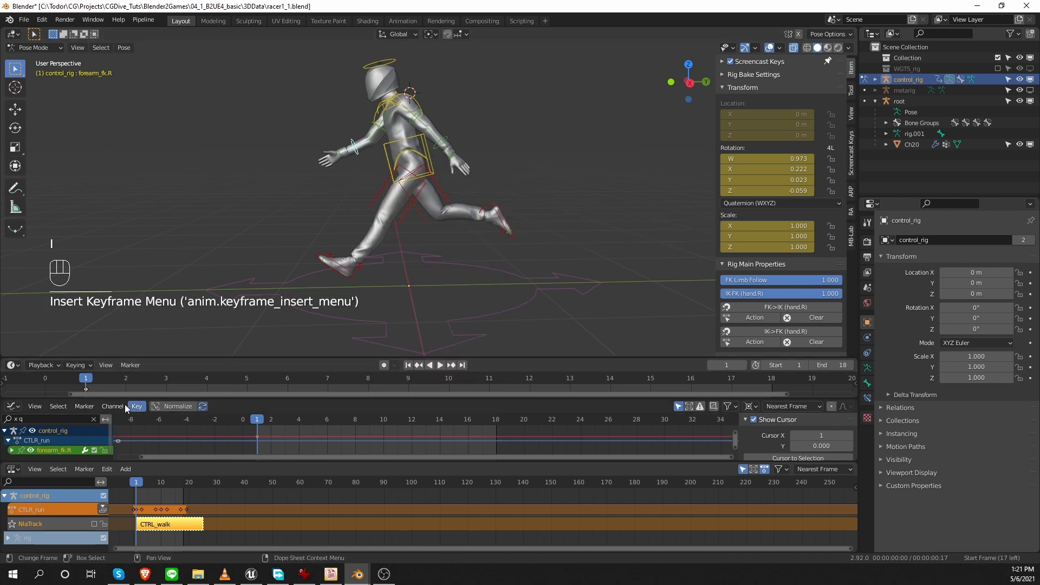
# - Switch the graph editor to the Action Editor, then clear the right forearm's rotation at frame 10 and keyframe it
pyautogui.click(12, 406)
pyautogui.click(154, 440)
pyautogui.moveTo(306, 420); pyautogui.dragTo(349, 420)
pyautogui.press('alt')
pyautogui.hotkey('alt', 'r')
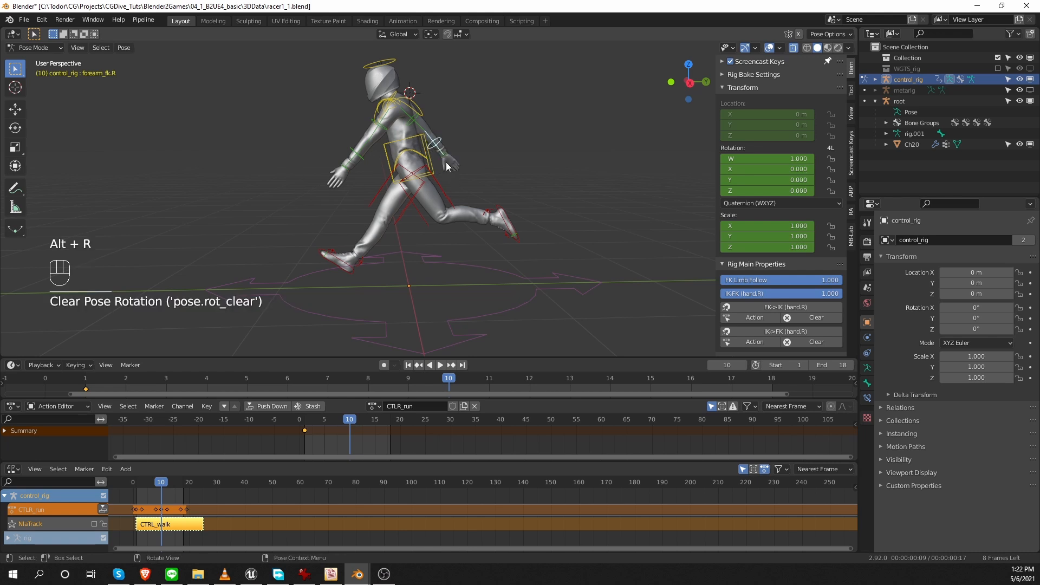
pyautogui.press('i')
pyautogui.click(446, 161)
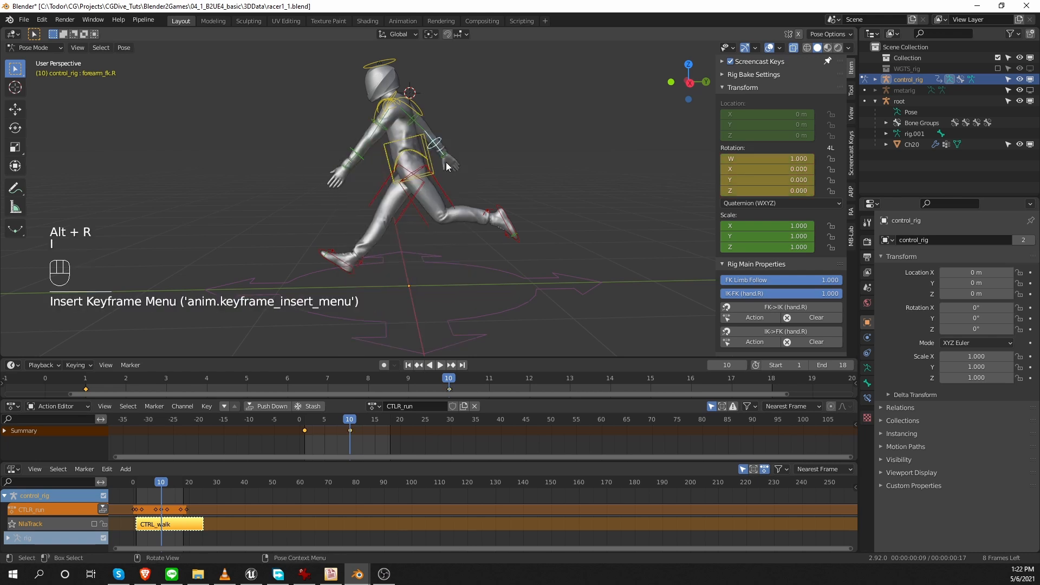
# - Duplicate the right forearm's frame 1 key to frame 19 and play the run from the start
pyautogui.moveTo(287, 443); pyautogui.dragTo(310, 434)
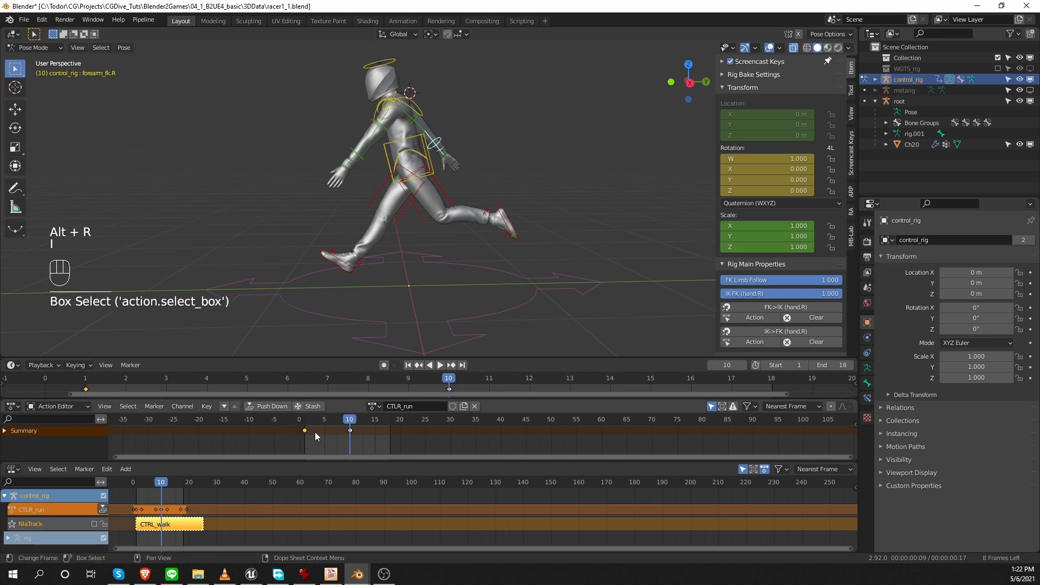
pyautogui.hotkey('shift', 'd')
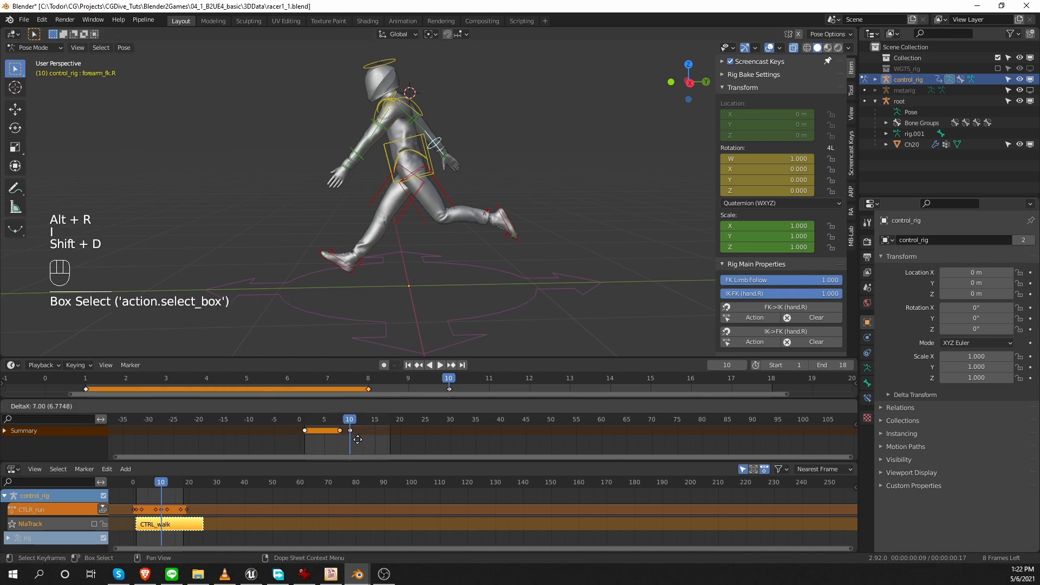
pyautogui.click(402, 440)
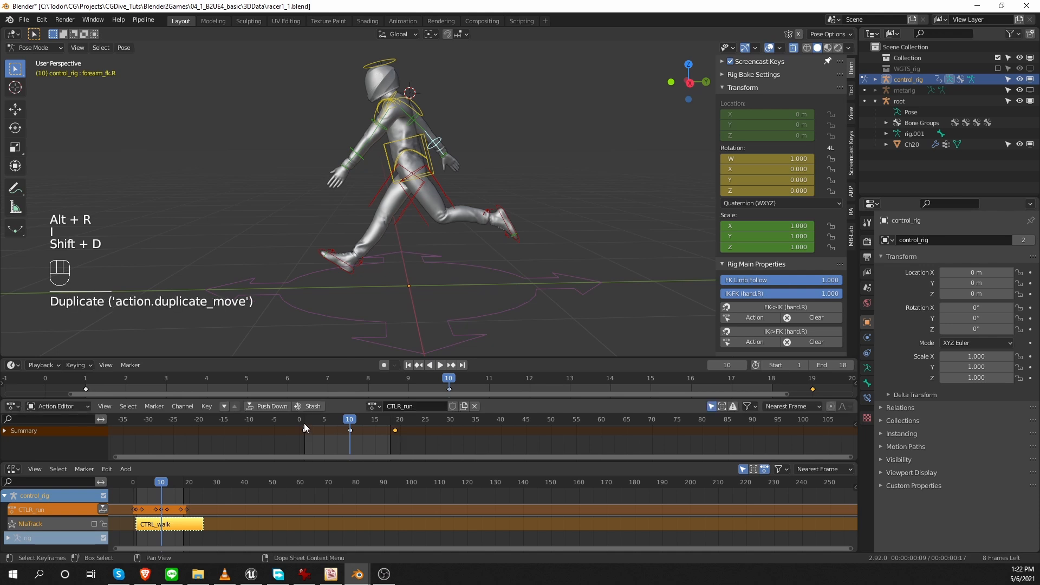
pyautogui.click(304, 420)
pyautogui.hotkey('shift', 'space')
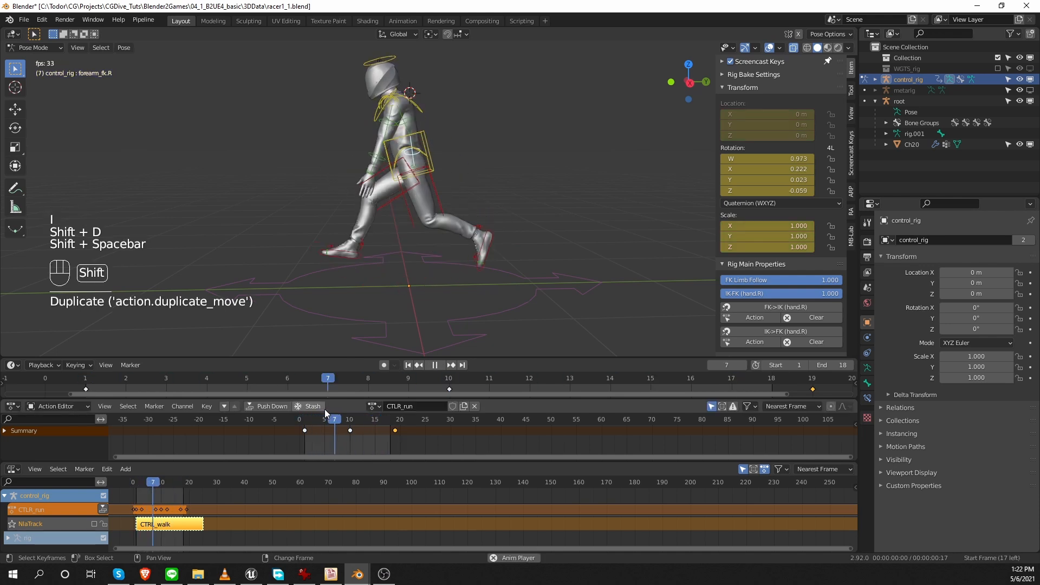
pyautogui.hotkey('shift', 'space')
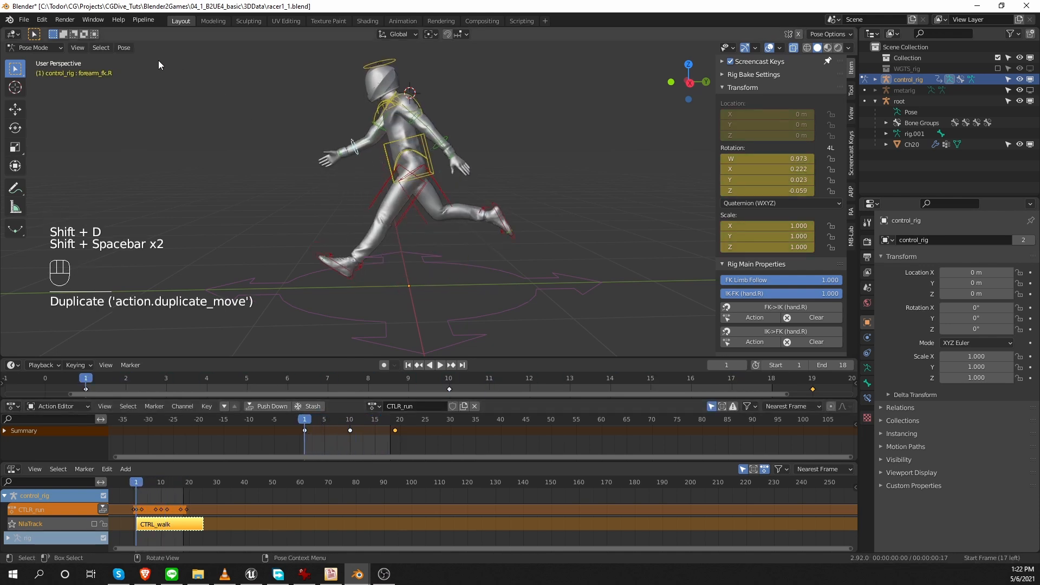
# - Copy the right forearm's bent pose at frame 1 and keyframe the left forearm's straight rotation on the same frame
pyautogui.click(124, 47)
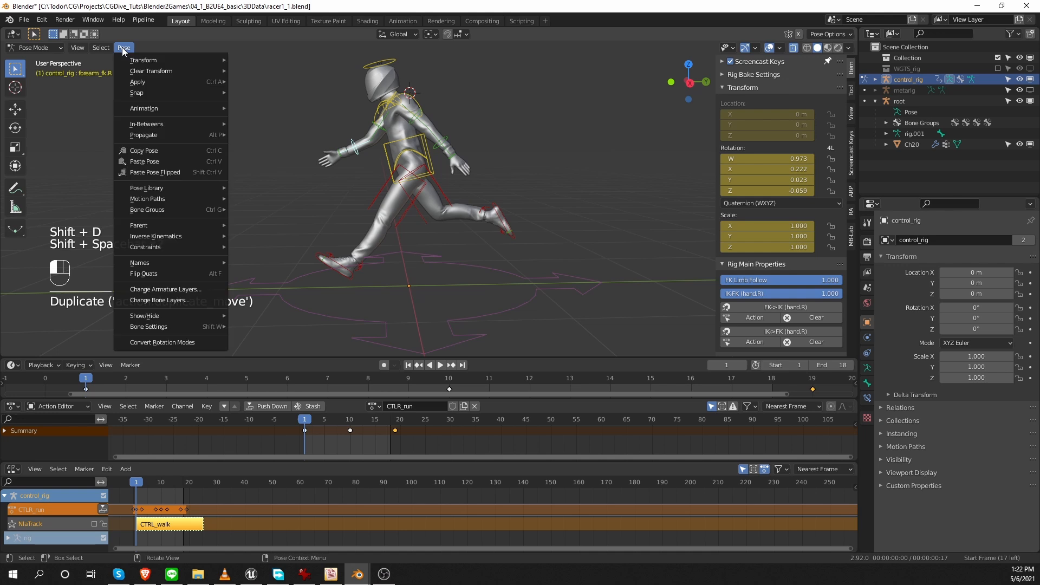
pyautogui.click(179, 150)
pyautogui.click(445, 141)
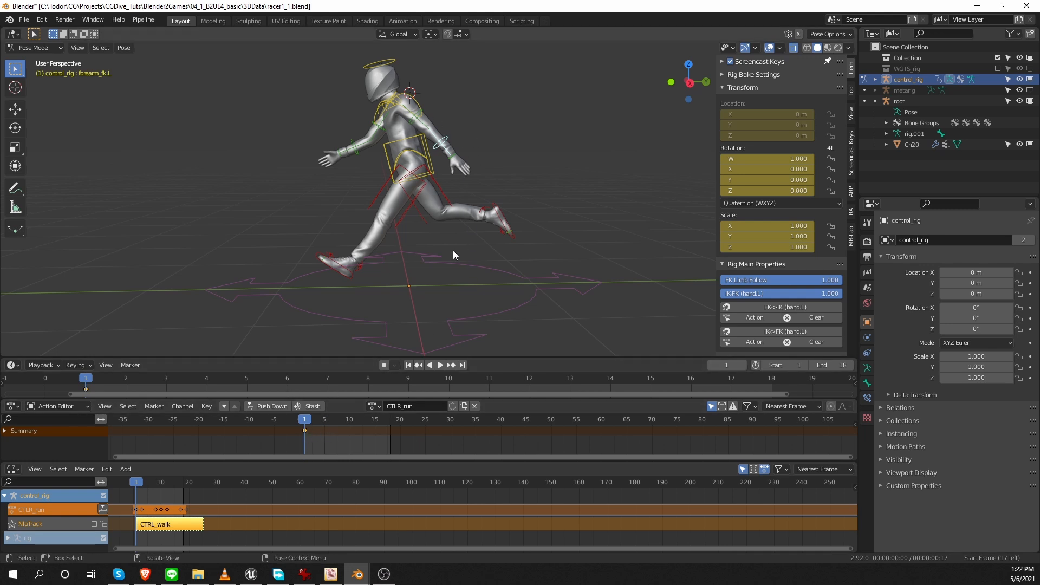
# - Paste the copied forearm pose flipped onto the left forearm control at frame 10
pyautogui.press('space')
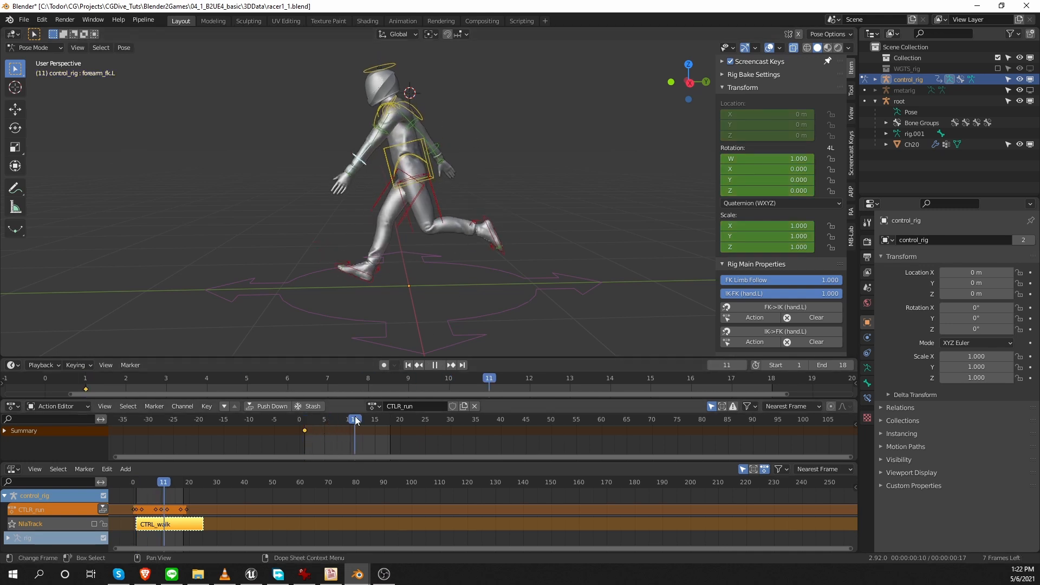
pyautogui.press('space')
pyautogui.click(124, 48)
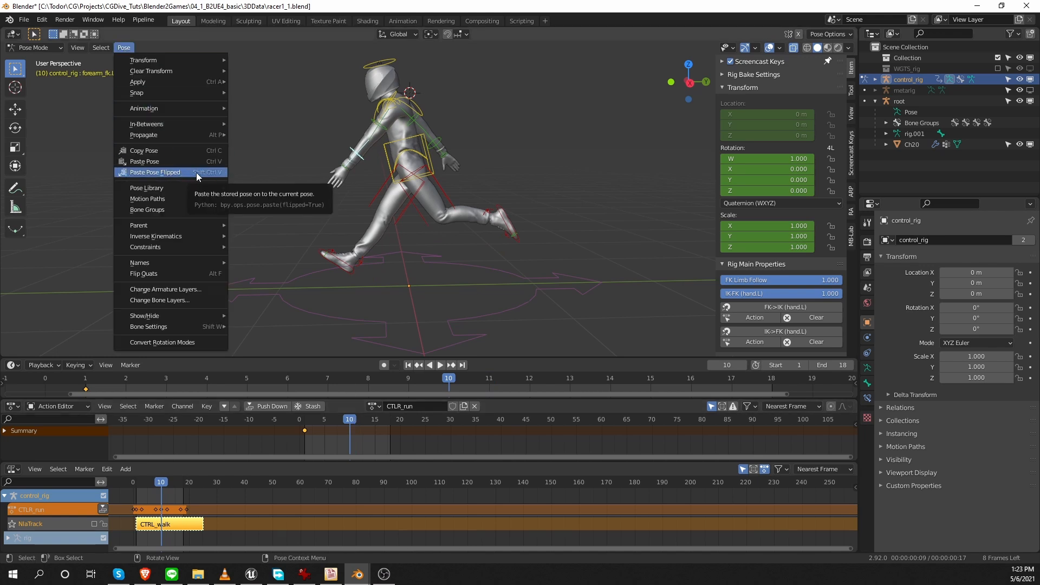
pyautogui.click(201, 173)
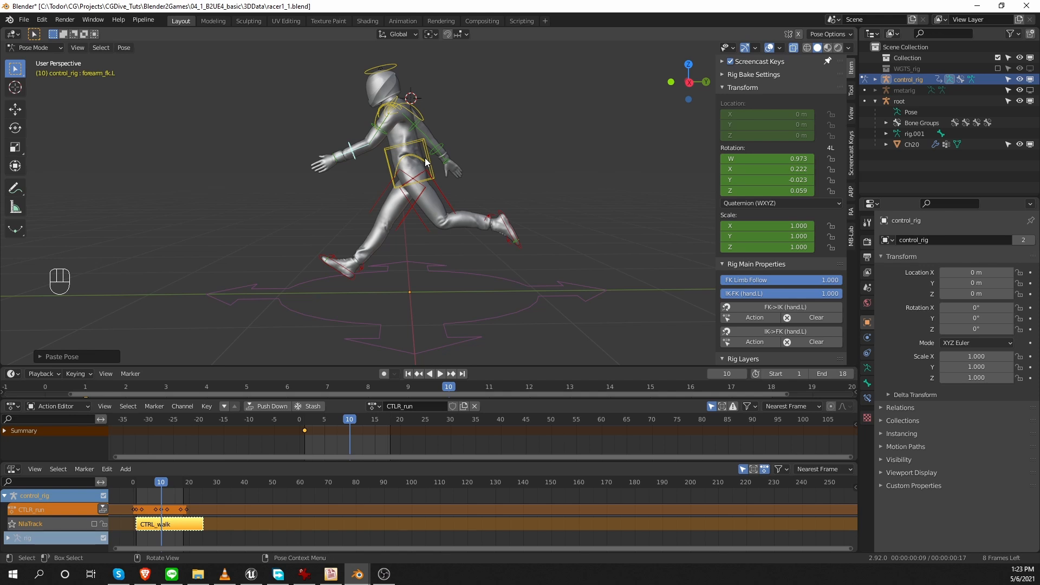
# - Keyframe the left forearm's rotation at frame 10 and duplicate its frame 1 key to frame 19
pyautogui.press('i')
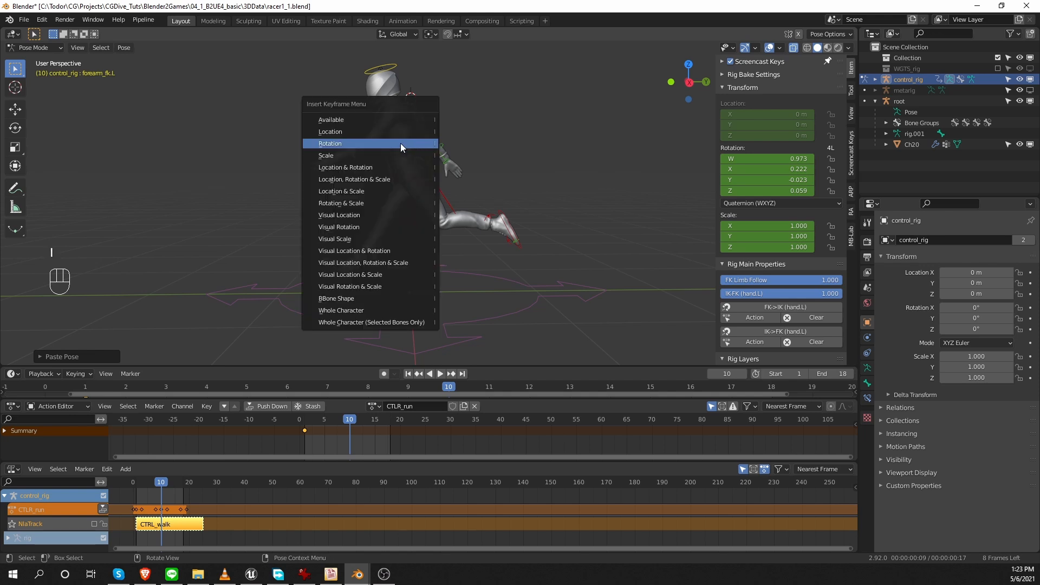
pyautogui.click(401, 143)
pyautogui.moveTo(280, 447); pyautogui.dragTo(330, 426)
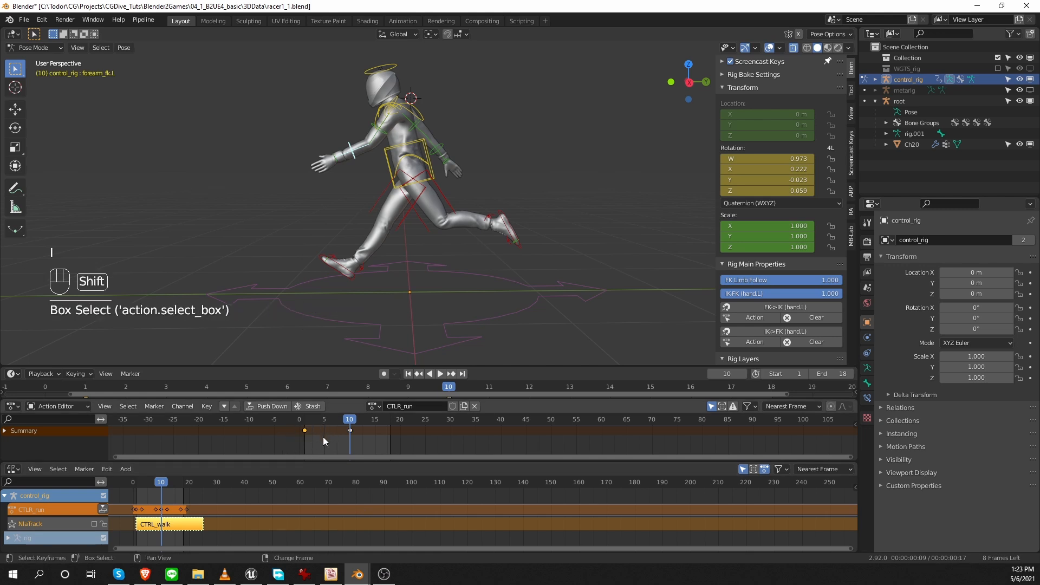
pyautogui.hotkey('shift', 'd')
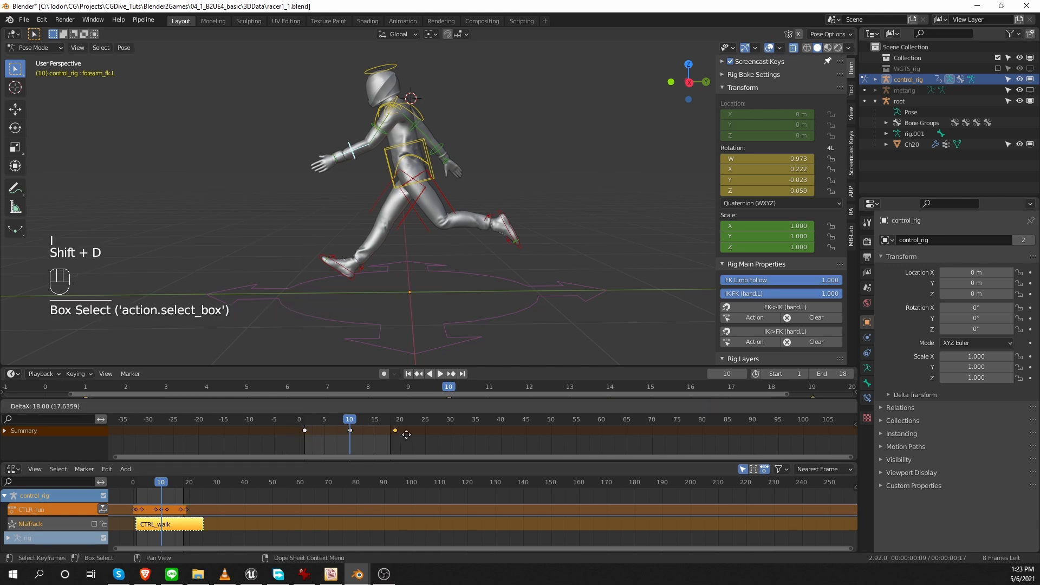
pyautogui.click(406, 434)
# - Play the run cycle with the viewport overlays hidden and inspect the character's motion from the side and from behind
pyautogui.keyDown('shift'); pyautogui.rightClick(395, 432); pyautogui.keyUp('shift')
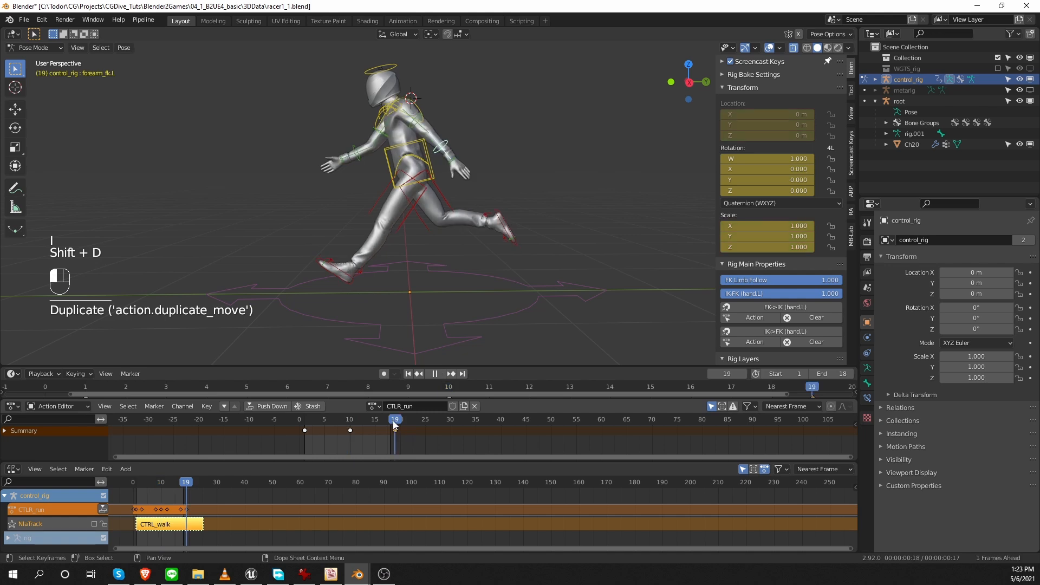
pyautogui.hotkey('shift', 'space')
pyautogui.hotkey('shift', 'space')
pyautogui.hotkey('shift', 'space')
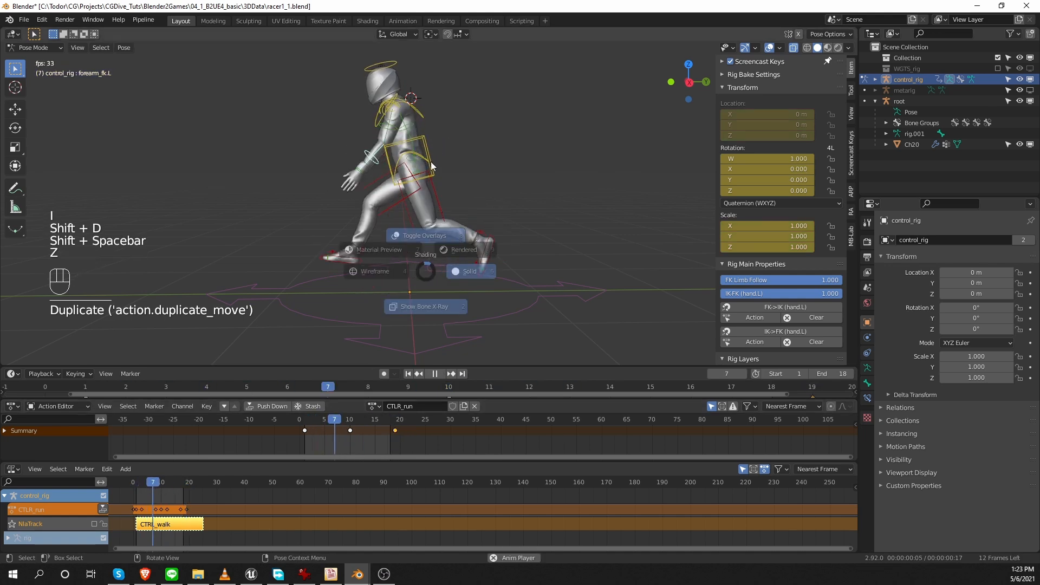
pyautogui.hotkey('shift', 'space')
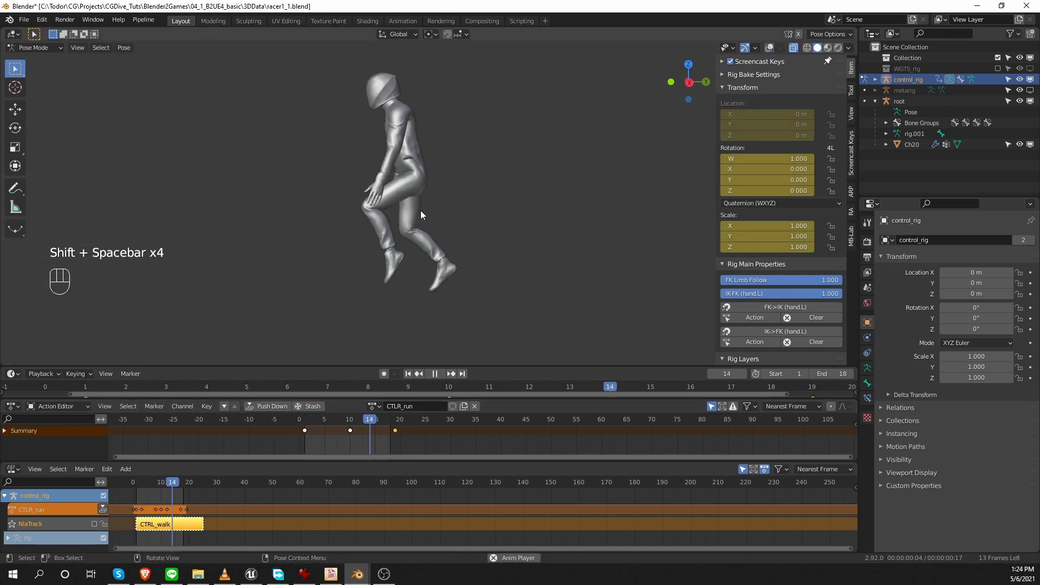
pyautogui.hotkey('shift', 'space')
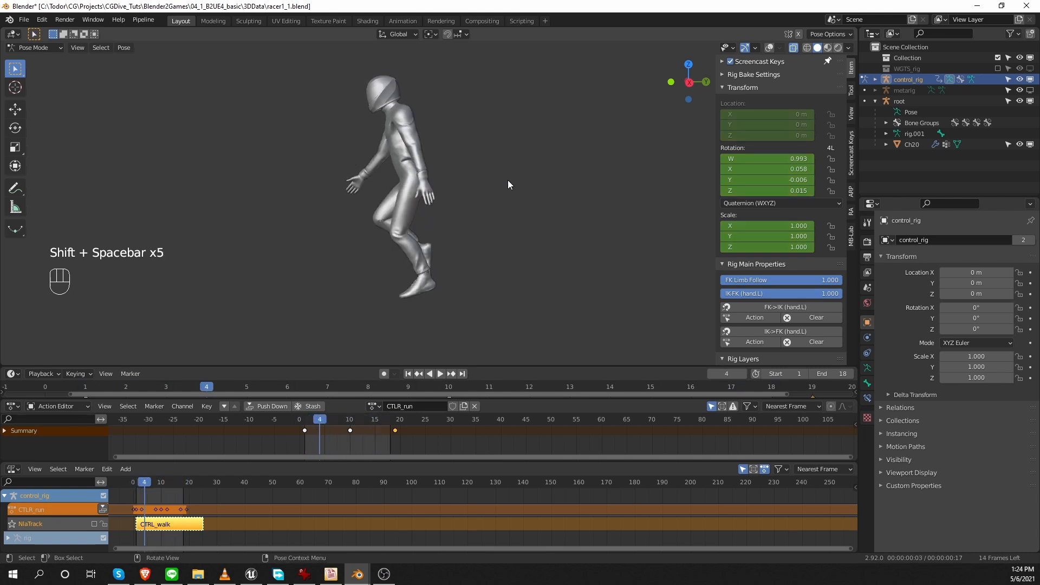
pyautogui.moveTo(488, 184); pyautogui.dragTo(389, 184, button='middle')
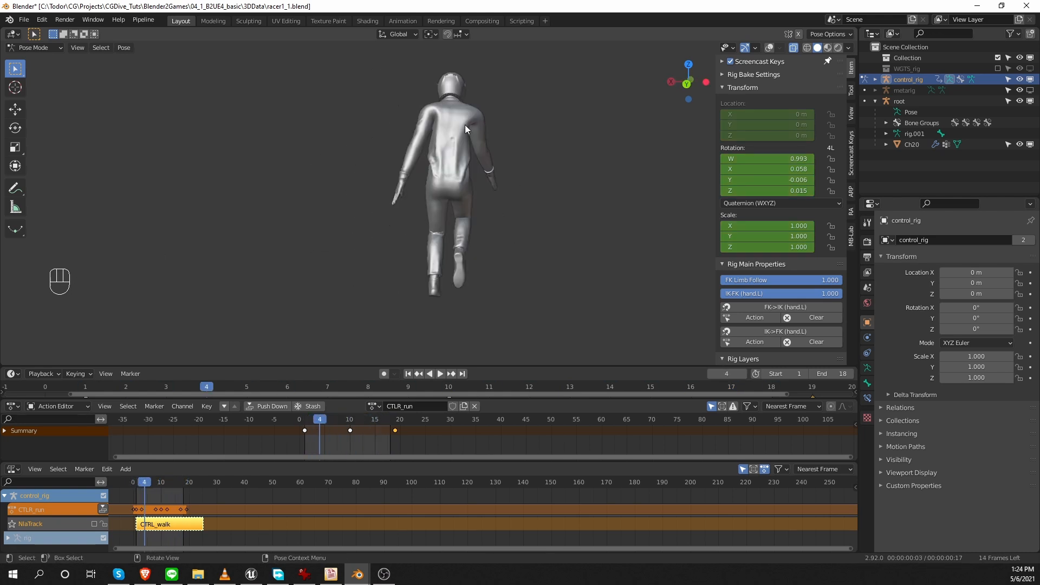
pyautogui.moveTo(463, 118); pyautogui.dragTo(459, 153, button='middle')
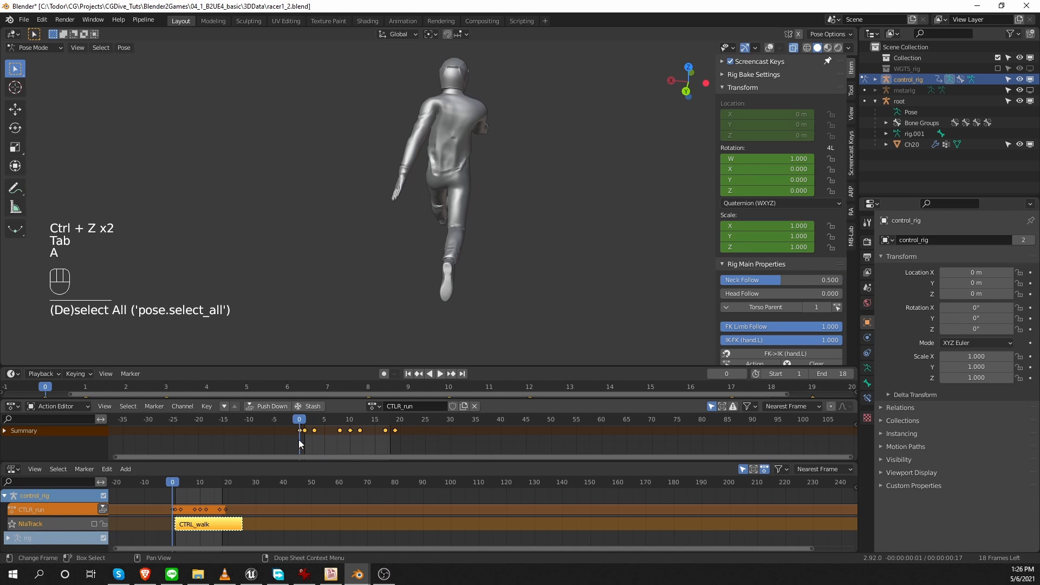
# - Try to delete the stray frame 0 keys from the run action
pyautogui.moveTo(299, 443); pyautogui.dragTo(311, 437)
pyautogui.press('Delete')
pyautogui.hotkey('ctrl', 'z')
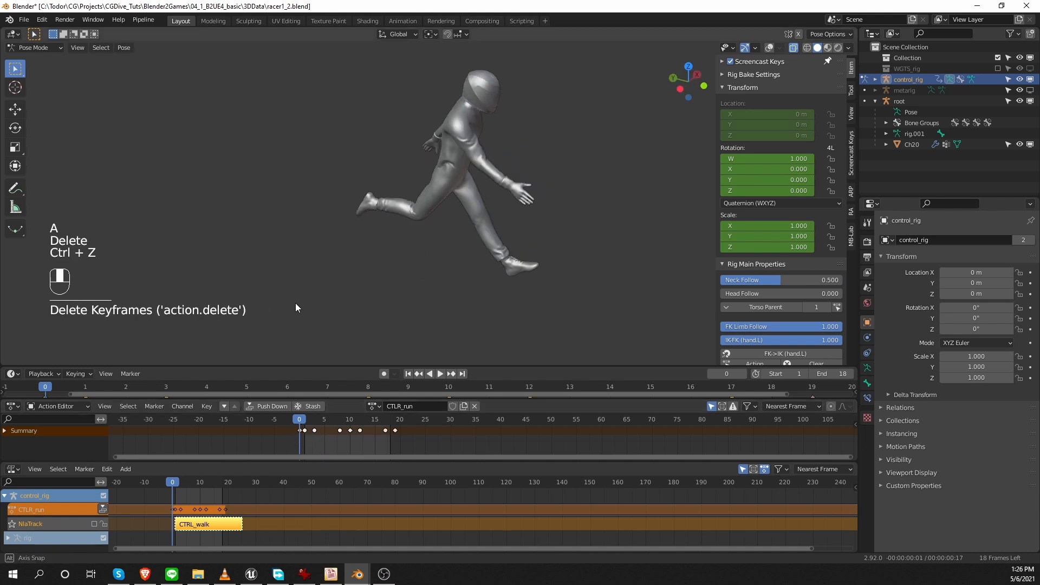
pyautogui.click(347, 438)
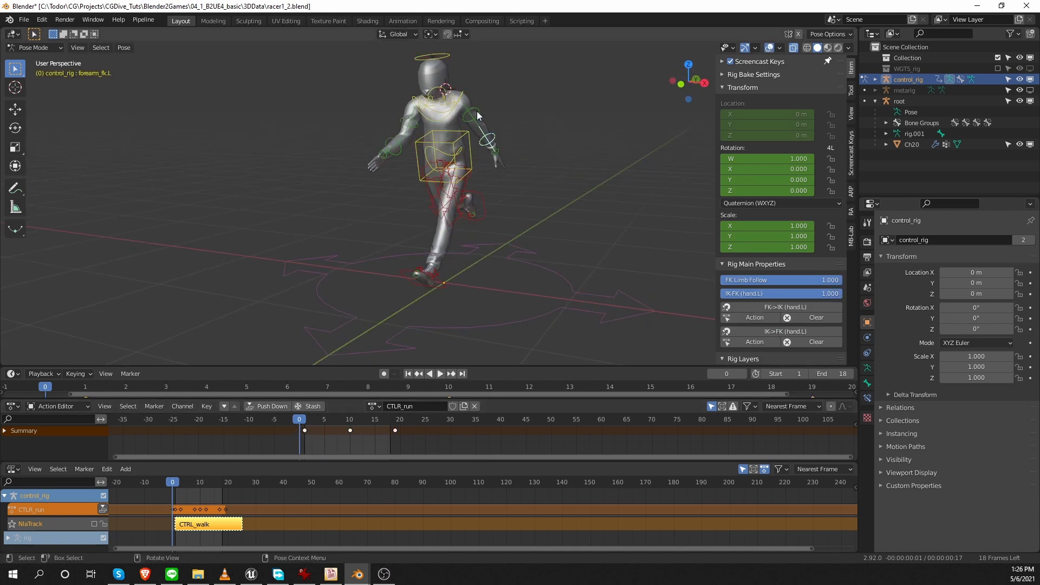
pyautogui.press('h')
pyautogui.hotkey('ctrl', 'z')
# - Move the upper arm controls' stray key from frame 0 to frame 1 in the run action
pyautogui.click(480, 112)
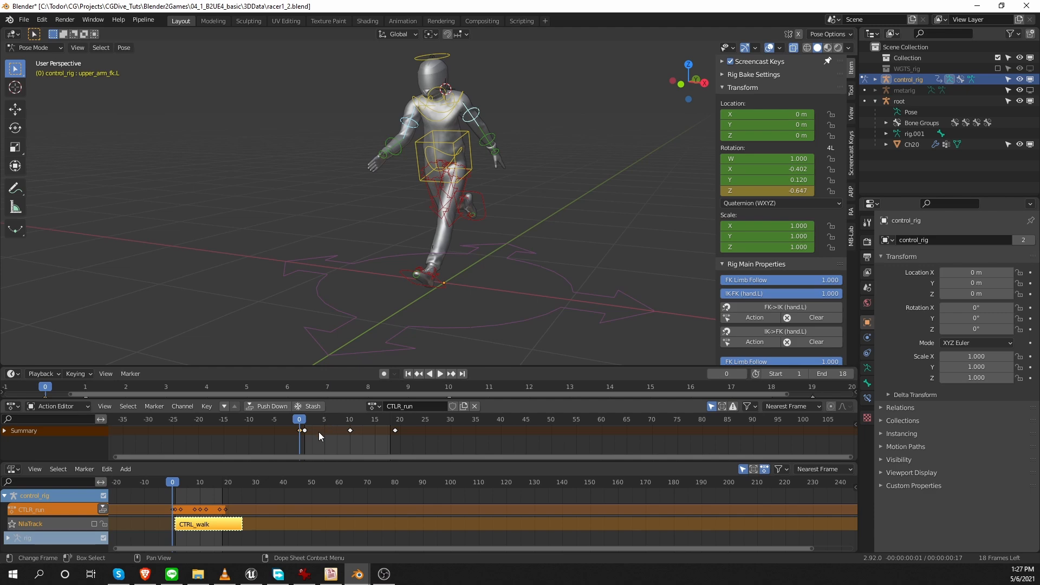
pyautogui.moveTo(293, 437); pyautogui.dragTo(302, 426)
pyautogui.press('g')
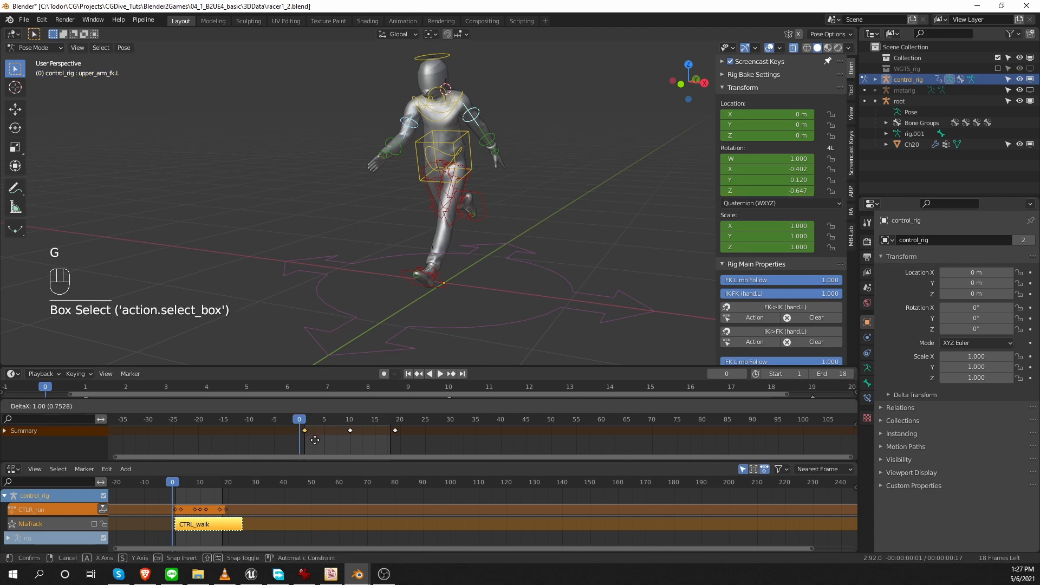
pyautogui.click(307, 429)
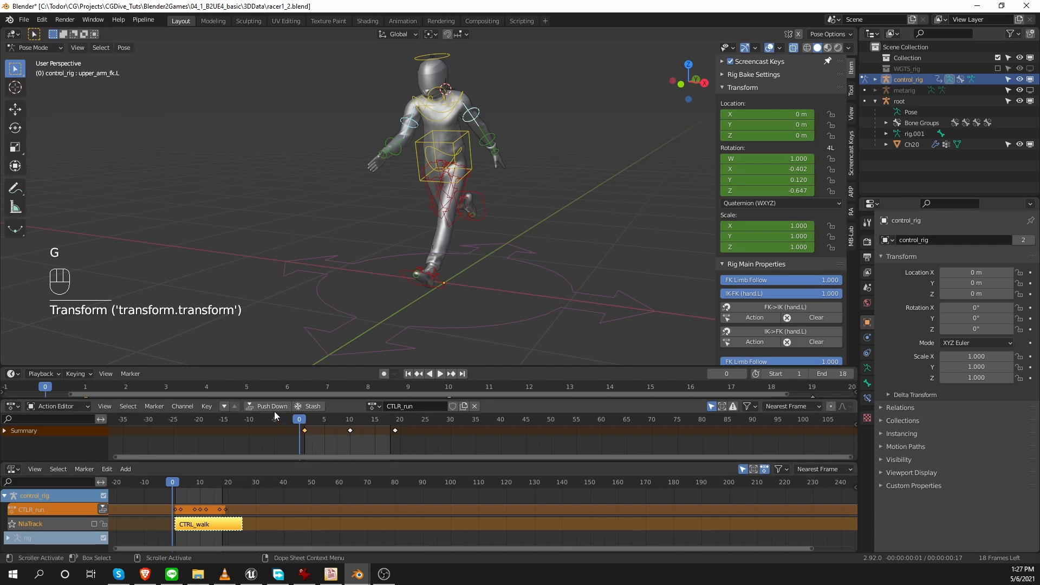
# - Push the CTLR_run action down into a muted NLA track and create a new action named CTRL_idle
pyautogui.click(268, 406)
pyautogui.click(94, 523)
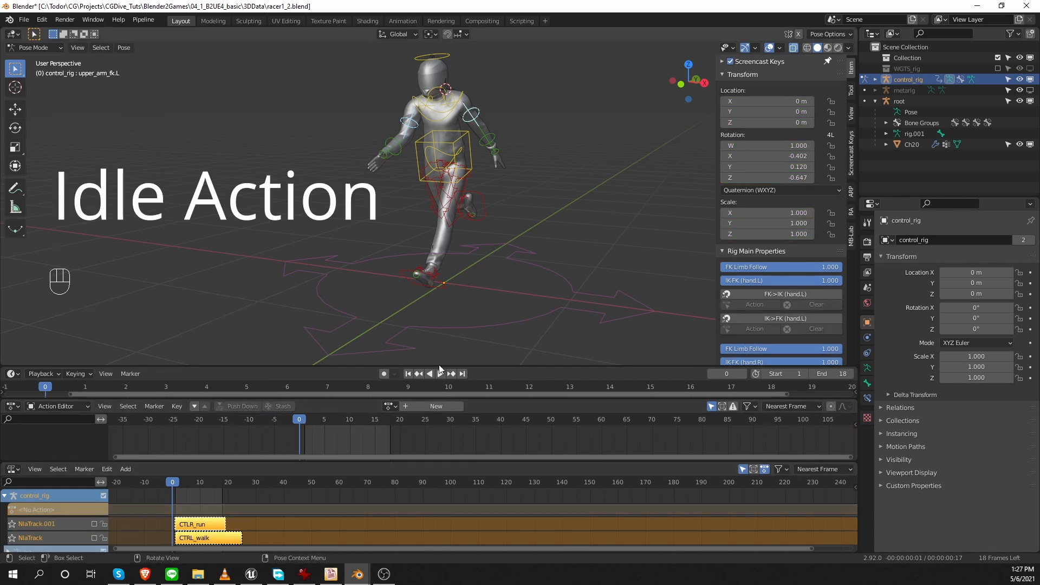
pyautogui.click(427, 406)
pyautogui.doubleClick(427, 408)
pyautogui.write('CTRL')
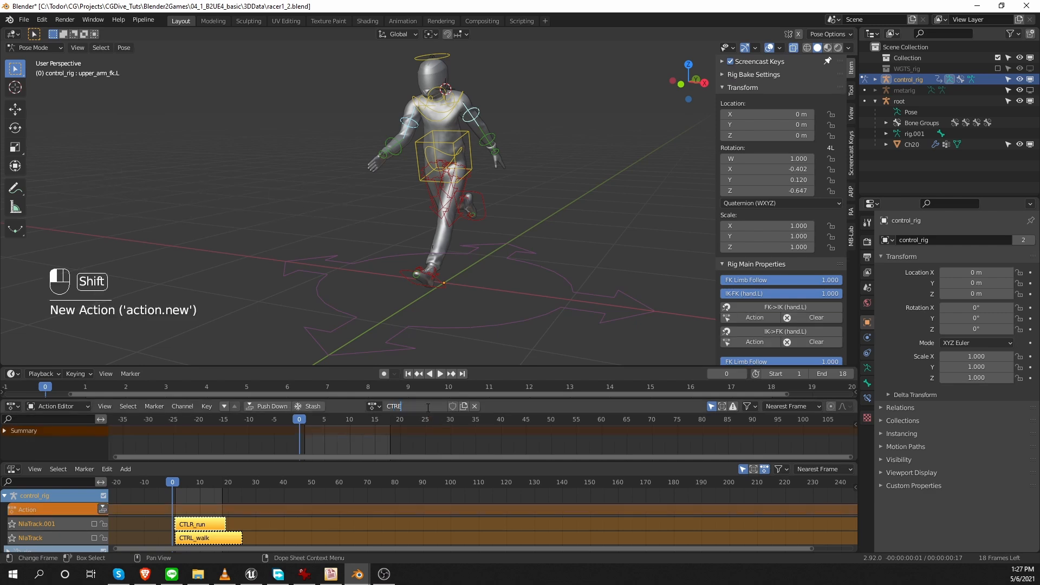
pyautogui.write('_ide')
pyautogui.press('BackSpace')
pyautogui.write('le')
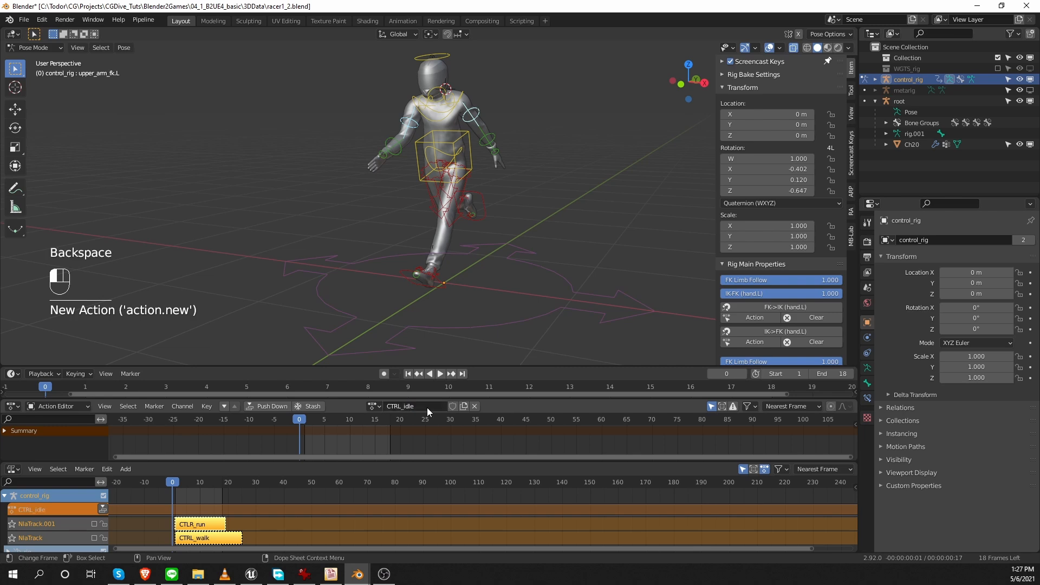
pyautogui.press('Return')
# - Select all of the rig's controls and clear all their transforms at frame 1
pyautogui.press('a')
pyautogui.hotkey('ctrl', 'z')
pyautogui.press('a')
pyautogui.click(124, 48)
pyautogui.moveTo(144, 71)
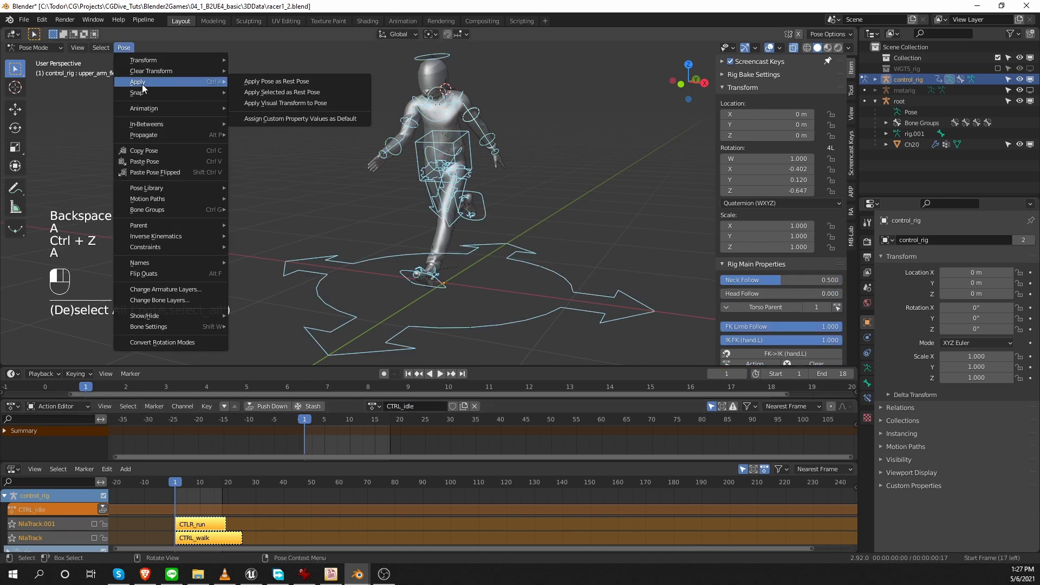
pyautogui.click(261, 69)
pyautogui.moveTo(510, 252); pyautogui.dragTo(518, 218, button='middle')
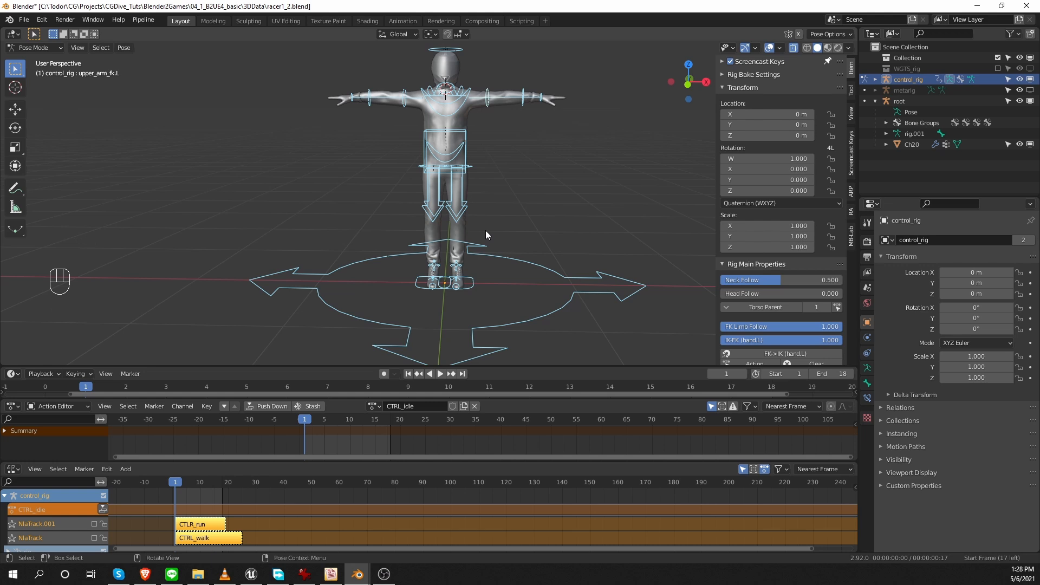
# - Rotate the left and right upper arms down from the T-pose towards the sides of the body
pyautogui.click(487, 99)
pyautogui.press('r')
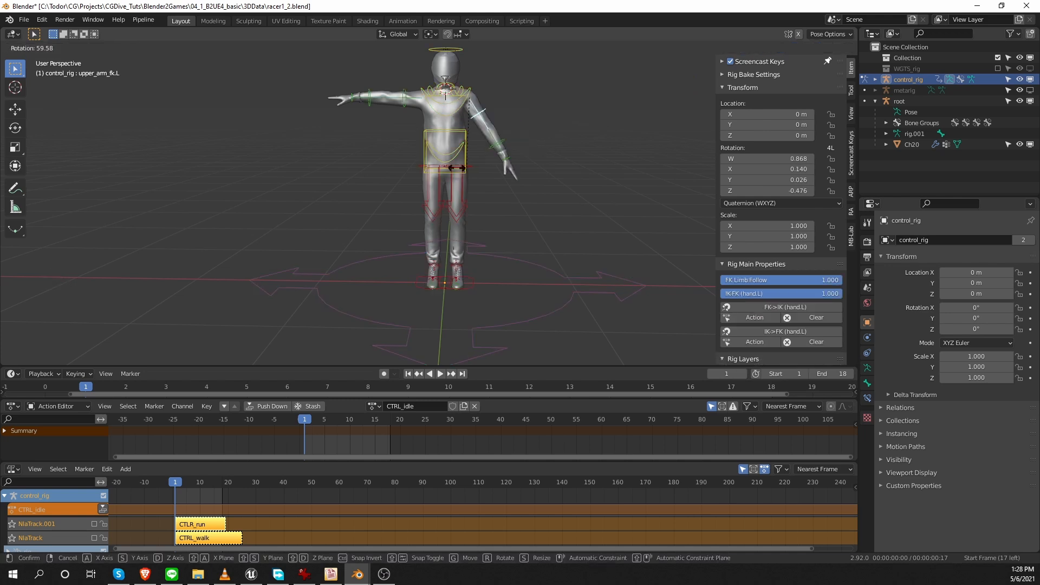
pyautogui.click(476, 165)
pyautogui.click(404, 98)
pyautogui.press('r')
pyautogui.click(416, 163)
# - Lower the torso by about 0.012 m and move the left foot control outward by about 0.056 m
pyautogui.click(425, 154)
pyautogui.press('g')
pyautogui.click(446, 283)
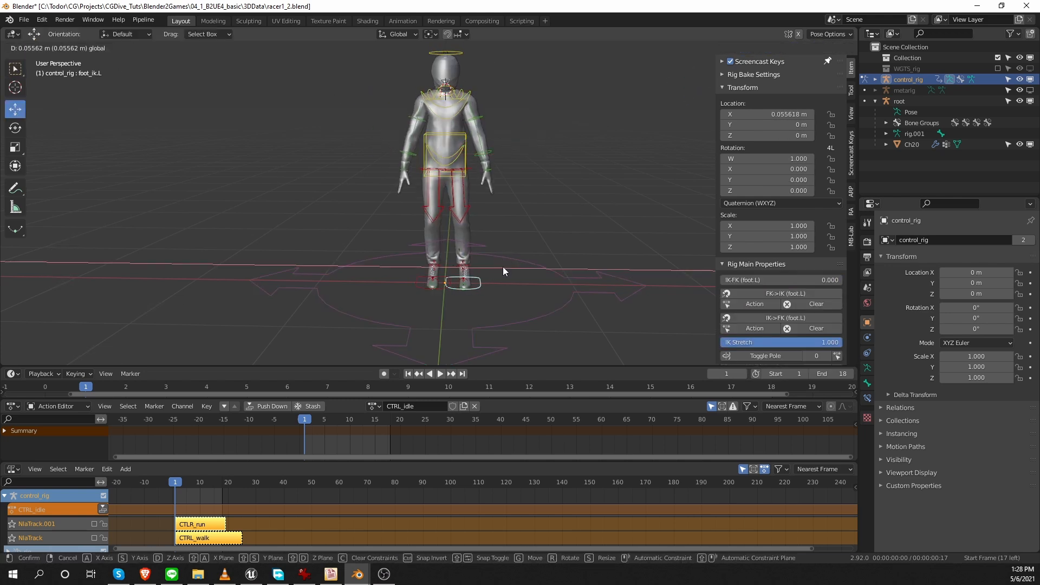
# - Spread the right foot apart and rotate both feet outward for the idle stance
pyautogui.press('r')
pyautogui.click(447, 279)
pyautogui.click(443, 214)
pyautogui.press('r')
pyautogui.click(488, 225)
pyautogui.click(469, 211)
pyautogui.press('r')
pyautogui.press('r')
pyautogui.click(487, 212)
pyautogui.press('r')
pyautogui.click(483, 226)
# - Shift the torso control sideways along X by about 0.062 m so the weight rests on one leg
pyautogui.click(466, 160)
pyautogui.moveTo(486, 154); pyautogui.dragTo(493, 154)
pyautogui.moveTo(487, 184); pyautogui.dragTo(521, 187, button='middle')
pyautogui.moveTo(496, 153); pyautogui.dragTo(500, 154)
pyautogui.moveTo(517, 208); pyautogui.dragTo(612, 214, button='middle')
# - Try to rotate the torso control for the idle stance
pyautogui.click(486, 94)
pyautogui.hotkey('shift', 'alt', 'z')
pyautogui.hotkey('shift', 'alt', 'z')
pyautogui.click(453, 163)
pyautogui.press('r')
pyautogui.click(481, 172)
pyautogui.click(453, 195)
pyautogui.click(453, 166)
pyautogui.click(439, 204)
pyautogui.moveTo(441, 211); pyautogui.dragTo(473, 239, button='middle')
# - Try to move the torso sideways along the X axis and check the pose with the overlays hidden
pyautogui.click(488, 174)
pyautogui.press('g')
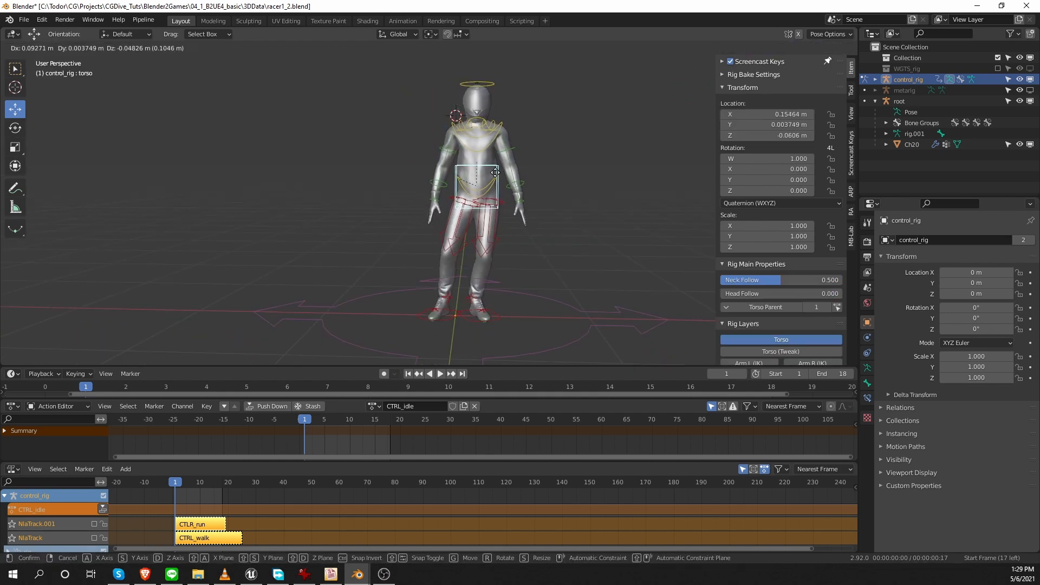
pyautogui.press('x')
pyautogui.click(499, 181)
pyautogui.hotkey('shift', 'alt', 'z')
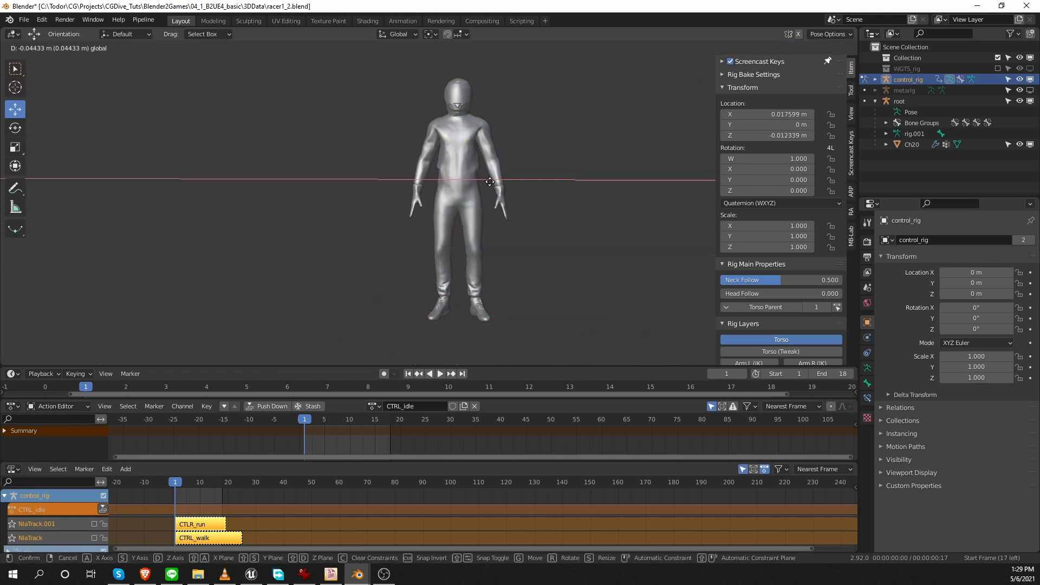
pyautogui.hotkey('ctrl', 'z')
# - Try to rotate the left foot control about its vertical axis
pyautogui.click(490, 317)
pyautogui.press('r')
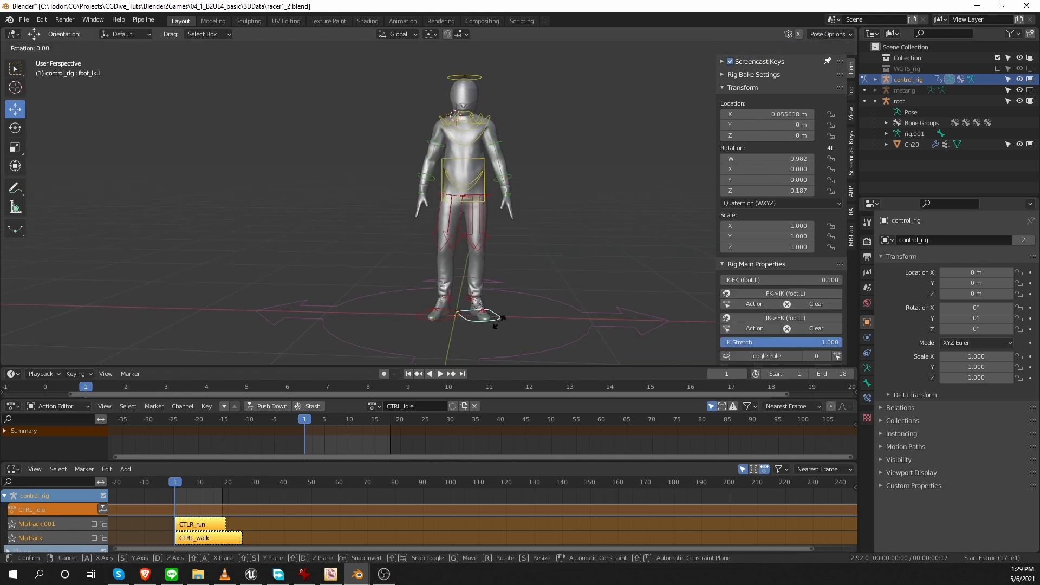
pyautogui.press('z')
pyautogui.press('z')
pyautogui.click(519, 308)
pyautogui.hotkey('ctrl', 'z')
pyautogui.moveTo(520, 276); pyautogui.dragTo(496, 271, button='middle')
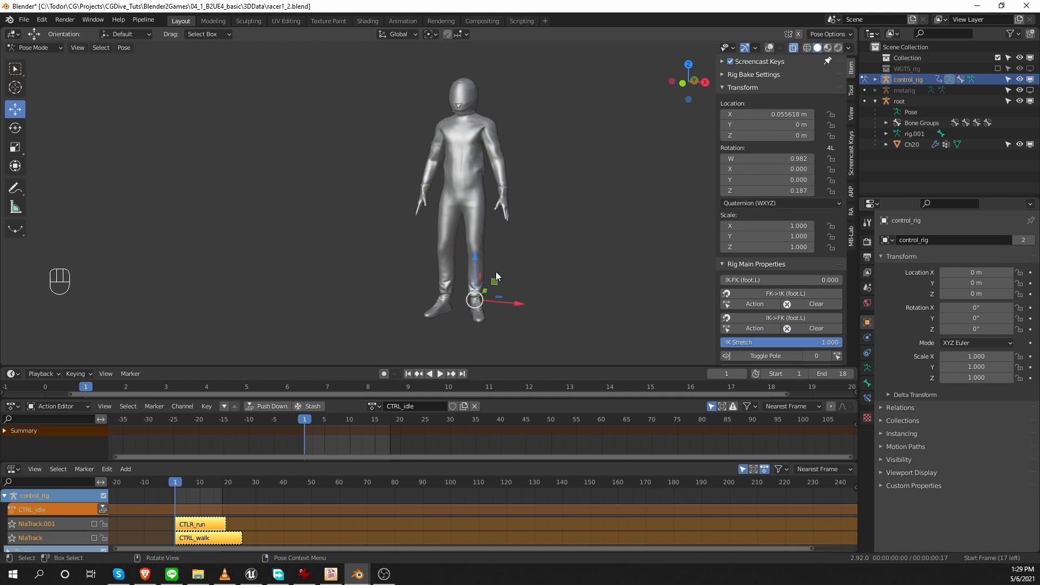
# - Show the overlays again and try sliding the torso control along X
pyautogui.hotkey('shift', 'alt', 'z')
pyautogui.click(486, 173)
pyautogui.click(486, 173)
pyautogui.moveTo(510, 178); pyautogui.dragTo(505, 145)
pyautogui.rightClick(505, 145)
# - Try to rotate the chest control from a side view of the character
pyautogui.click(502, 120)
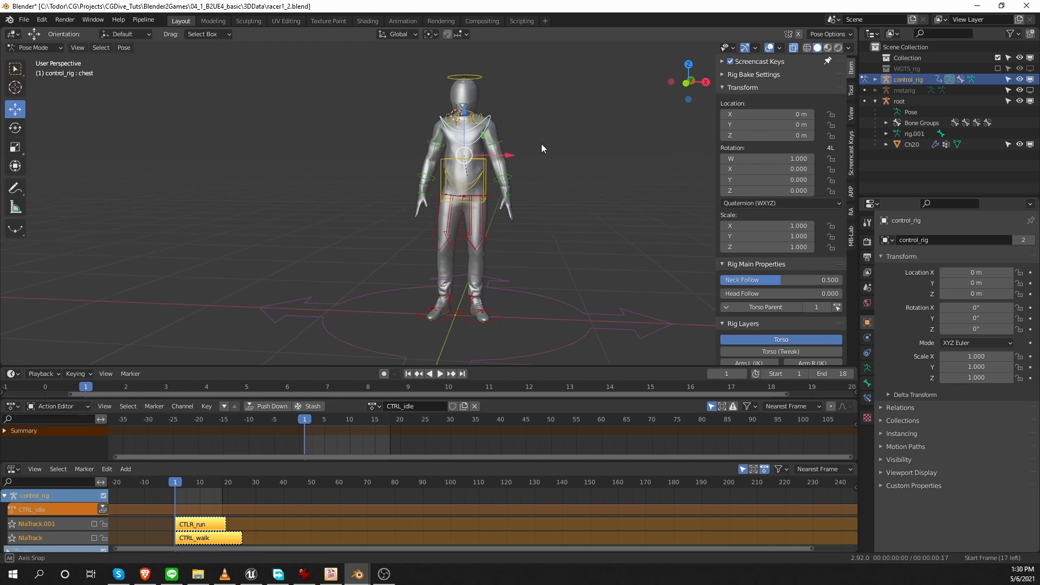
pyautogui.moveTo(543, 142); pyautogui.dragTo(528, 157, button='middle')
pyautogui.press('r')
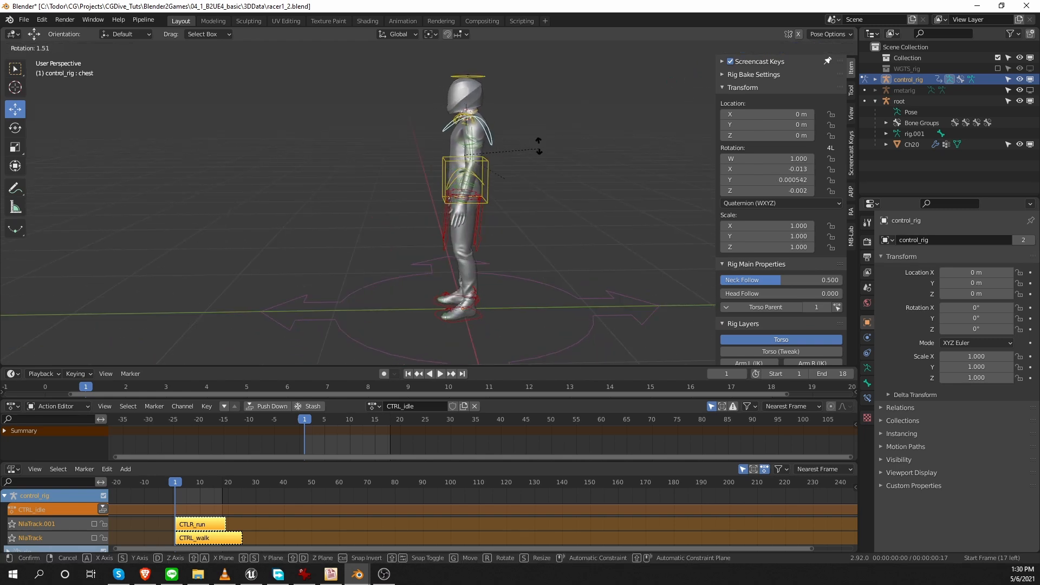
pyautogui.rightClick(541, 151)
pyautogui.moveTo(541, 151); pyautogui.dragTo(590, 172, button='middle')
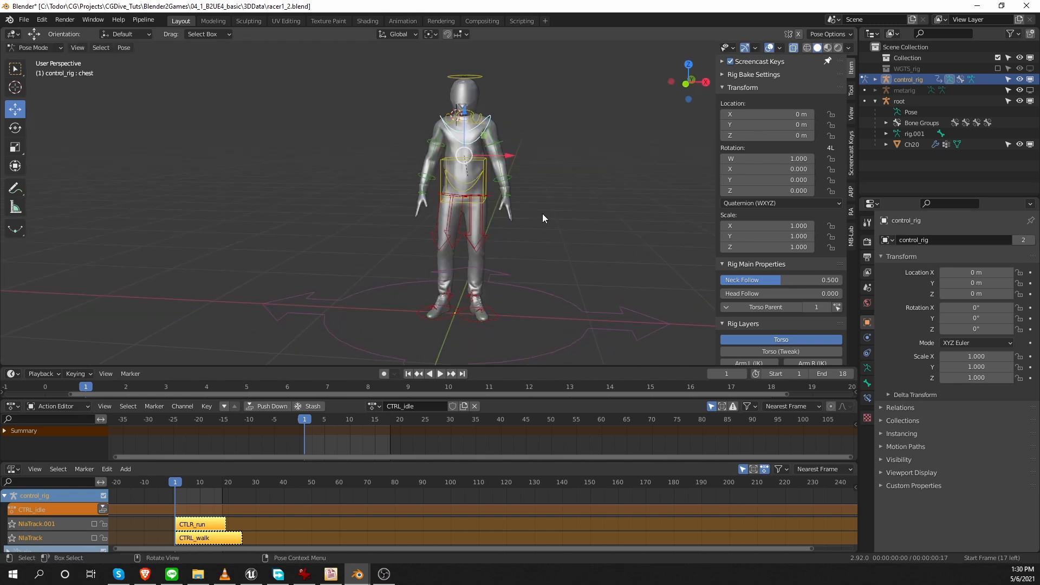
# - Set the end frame of the playback range to 60
pyautogui.click(829, 374)
pyautogui.write('60')
pyautogui.press('Return')
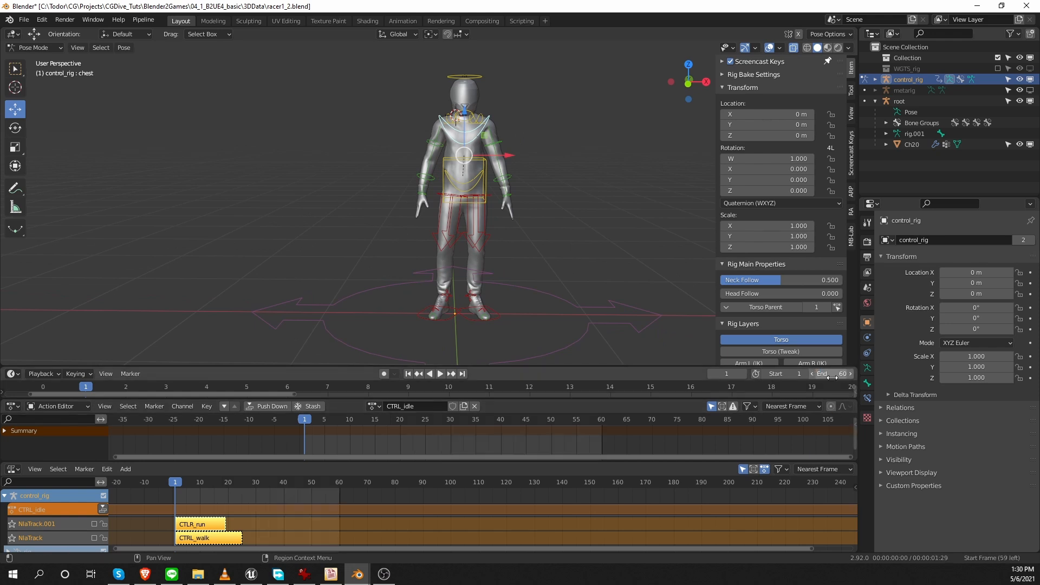
# - Select all of the rig's controls and keyframe their location, rotation and scale at frame 1
pyautogui.press('a')
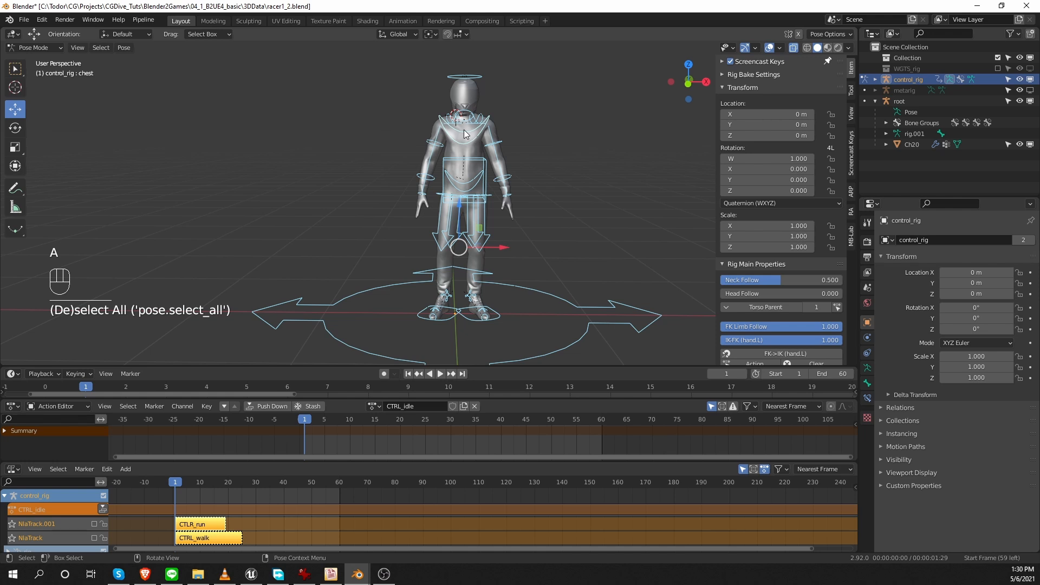
pyautogui.press('i')
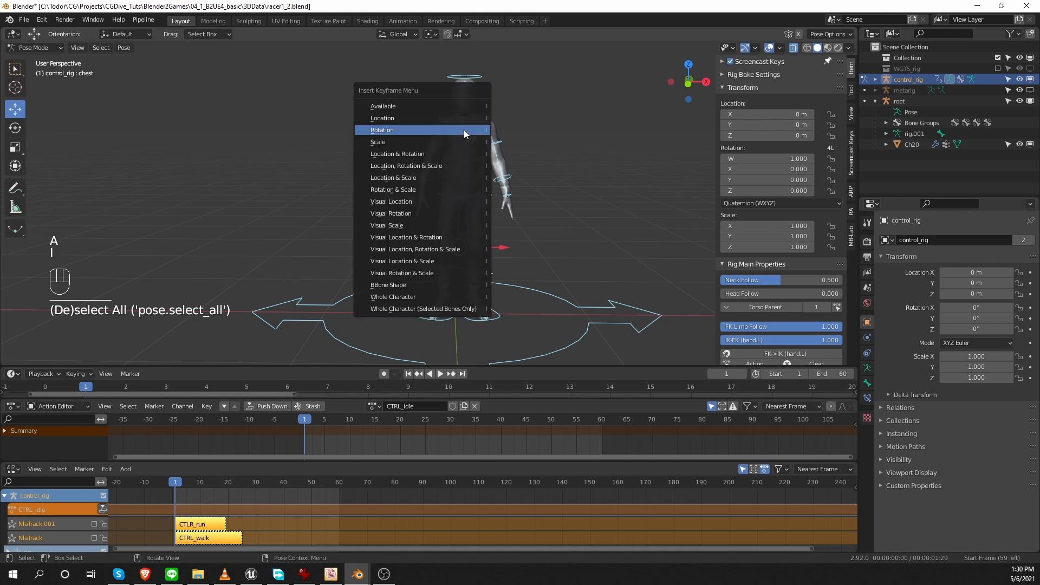
pyautogui.click(453, 164)
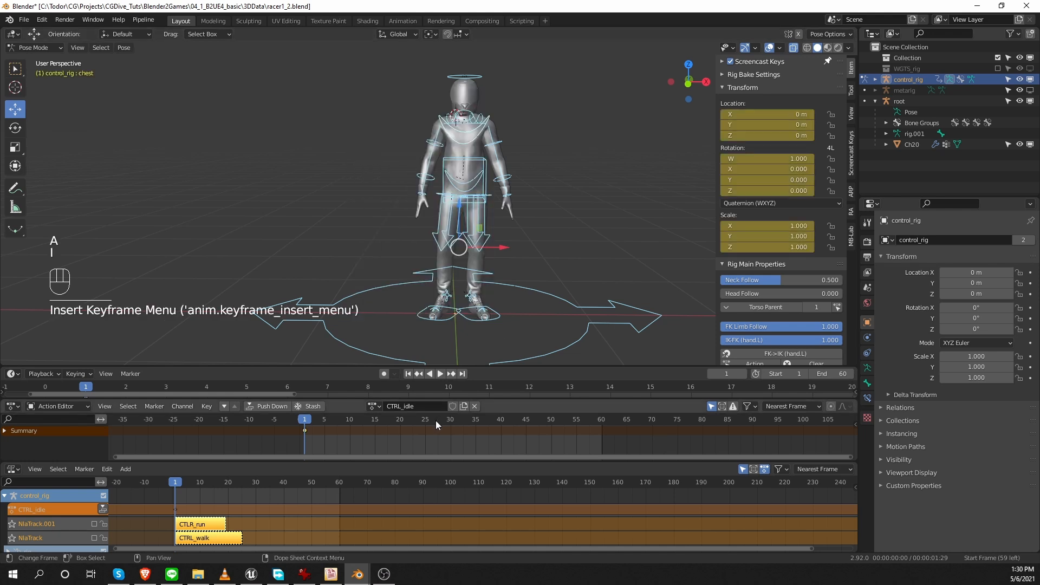
# - Go to frame 30 and shift the torso control sideways to an X location of about 0.01 m
pyautogui.click(450, 421)
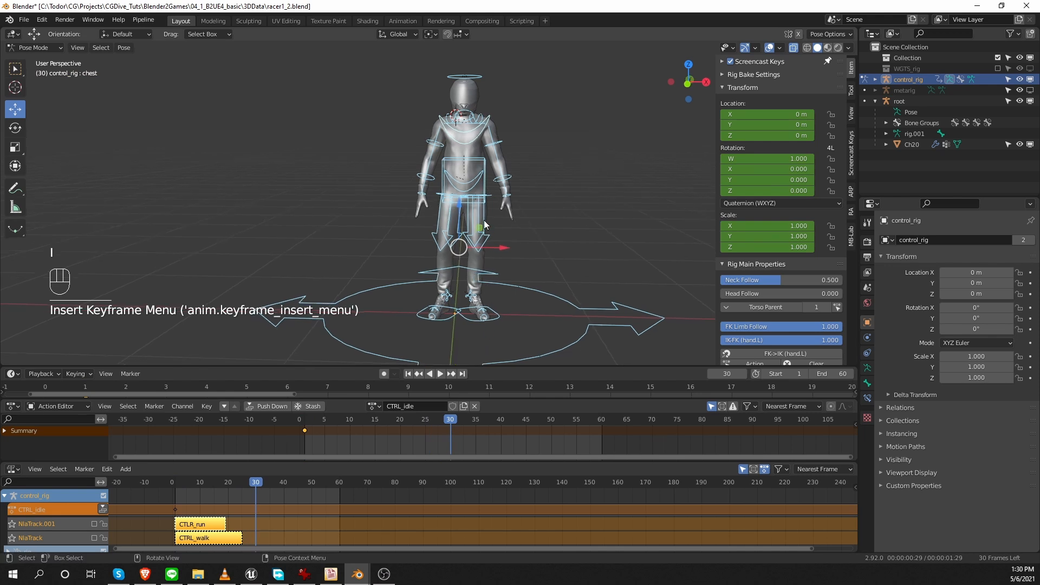
pyautogui.click(510, 190)
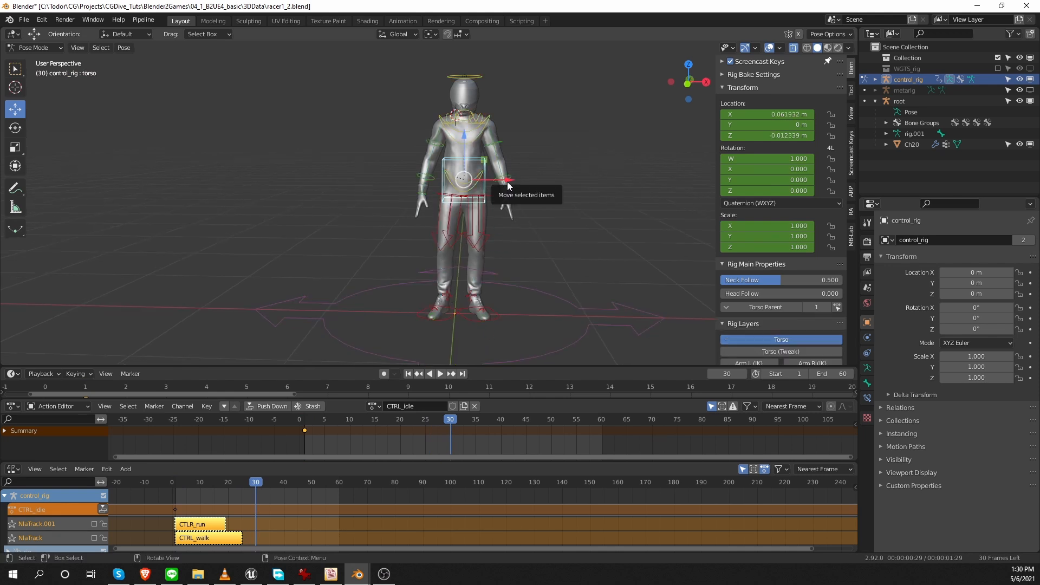
pyautogui.moveTo(507, 186); pyautogui.dragTo(496, 184)
pyautogui.hotkey('ctrl', 'z')
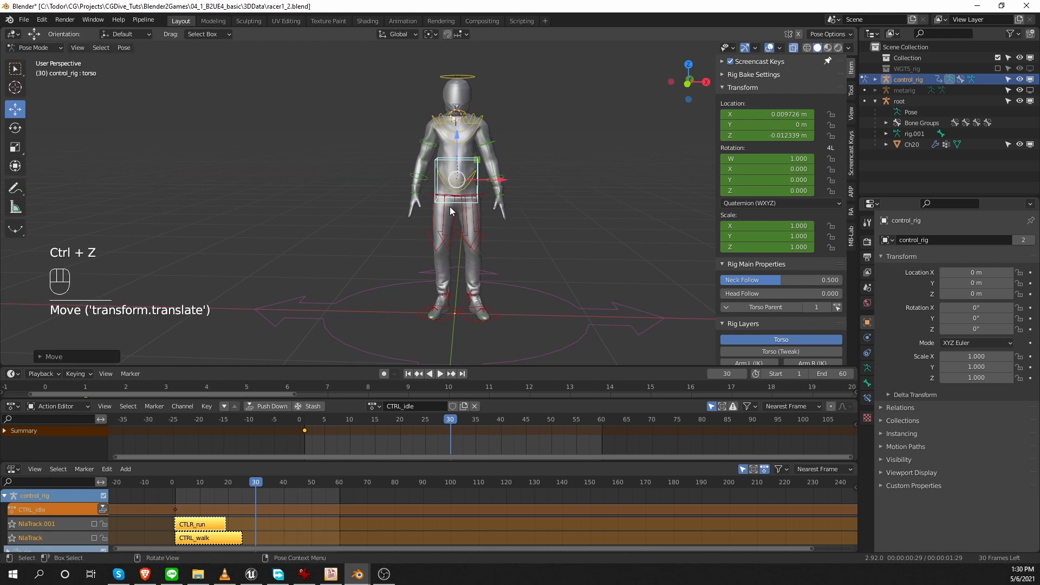
# - Keyframe the torso control's location at frame 30
pyautogui.press('i')
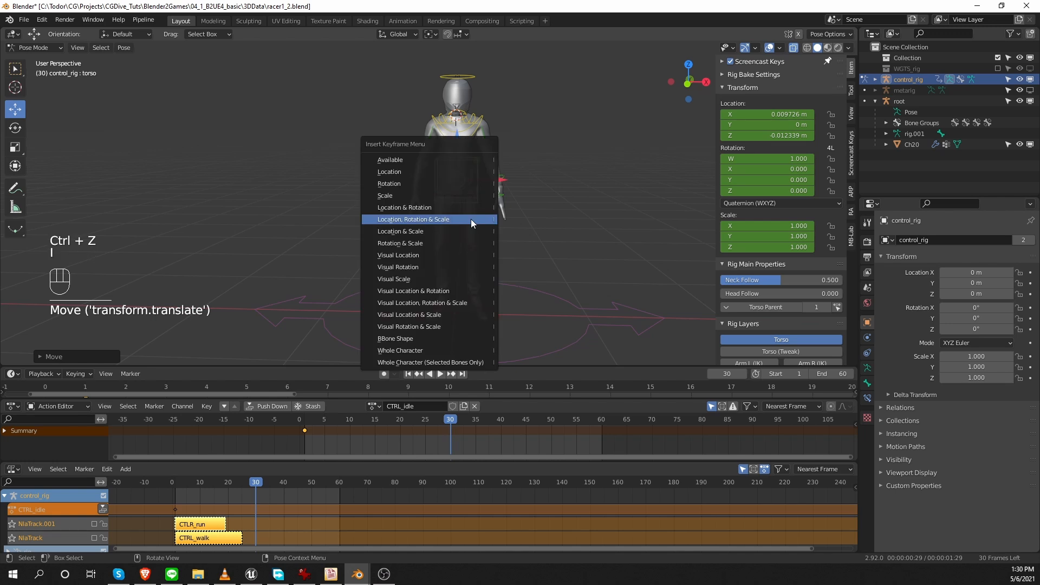
pyautogui.click(432, 172)
# - Duplicate the torso's frame 1 keyframe to frame 60 and play the idle with the viewport overlays hidden
pyautogui.moveTo(288, 439); pyautogui.dragTo(337, 422)
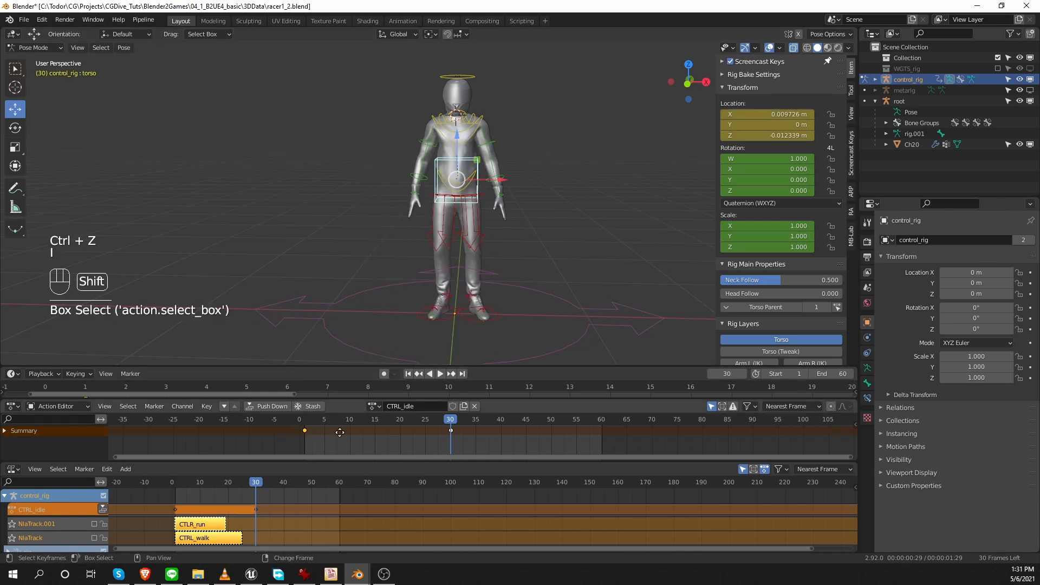
pyautogui.hotkey('shift', 'd')
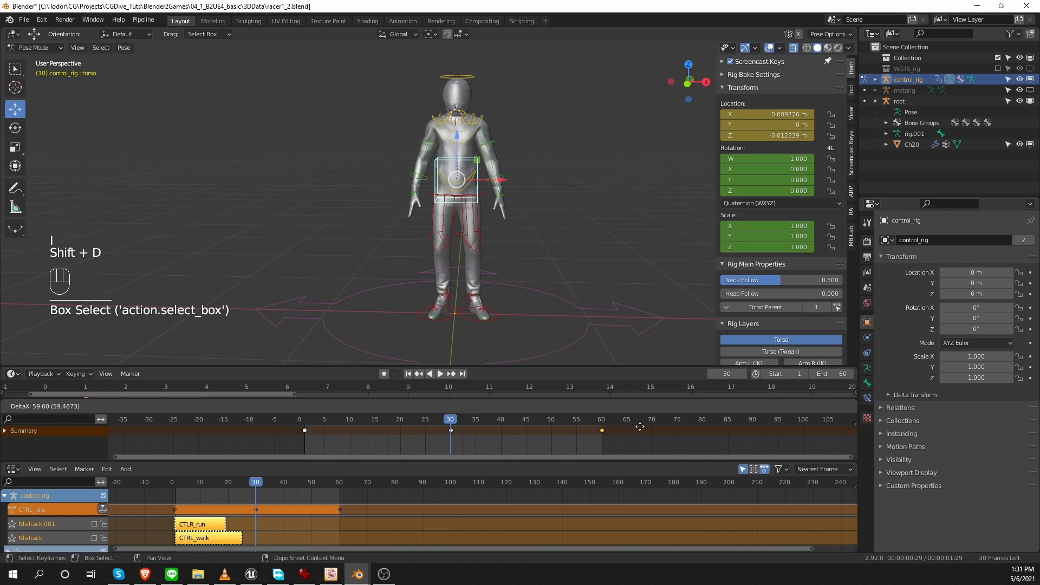
pyautogui.click(639, 426)
pyautogui.hotkey('shift', 'space')
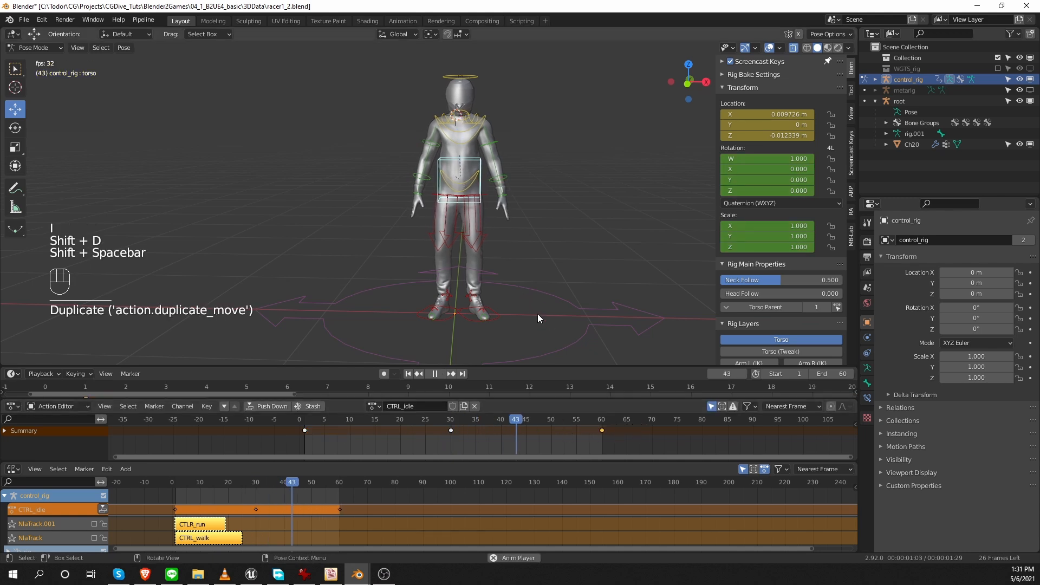
pyautogui.press('z')
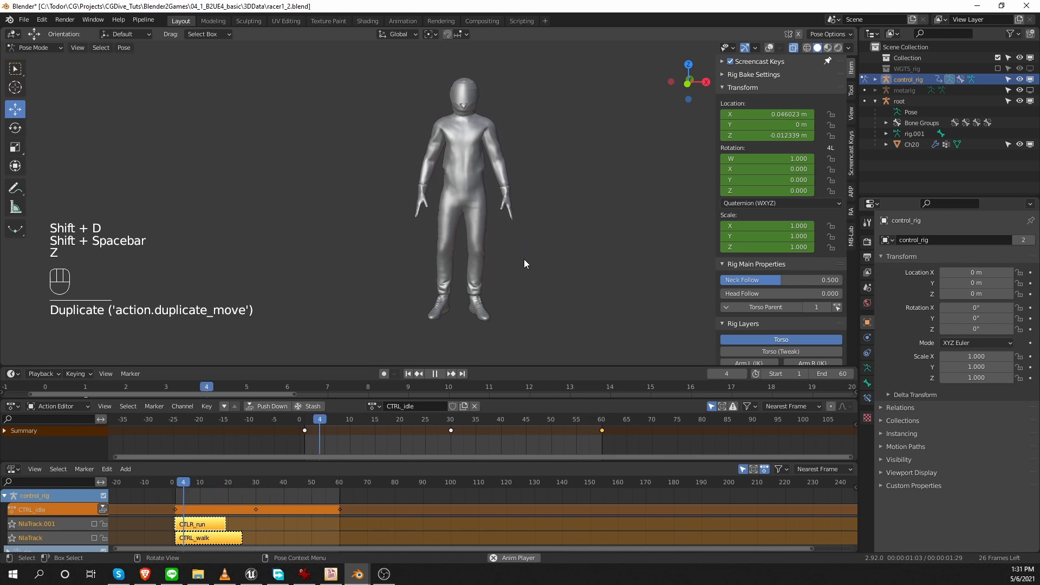
pyautogui.hotkey('shift', 'space')
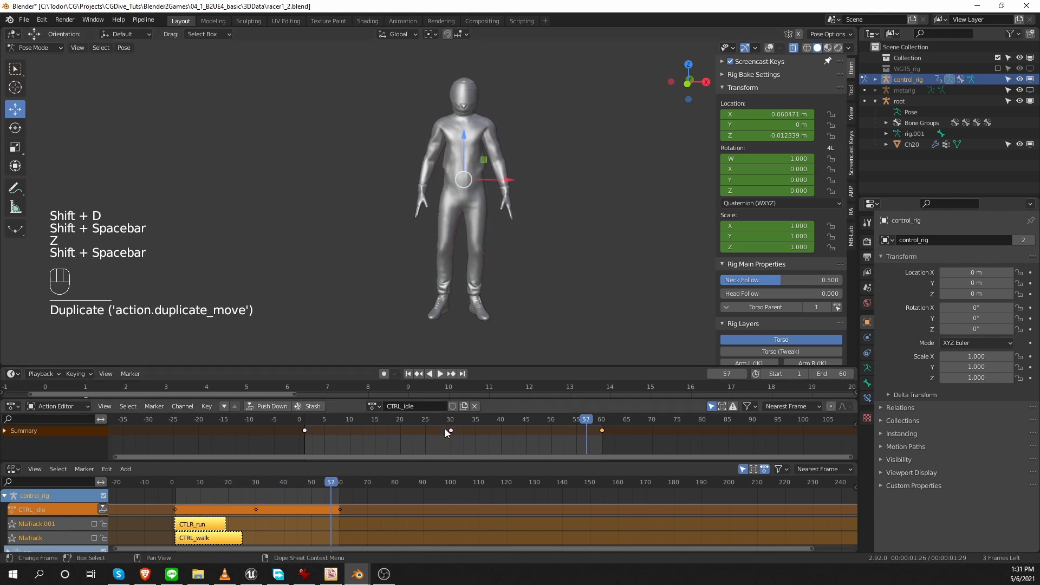
# - Shift the torso at frame 30 to an X location of about 0.03 m, keyframe its location and play the idle
pyautogui.click(450, 423)
pyautogui.moveTo(496, 178); pyautogui.dragTo(496, 180)
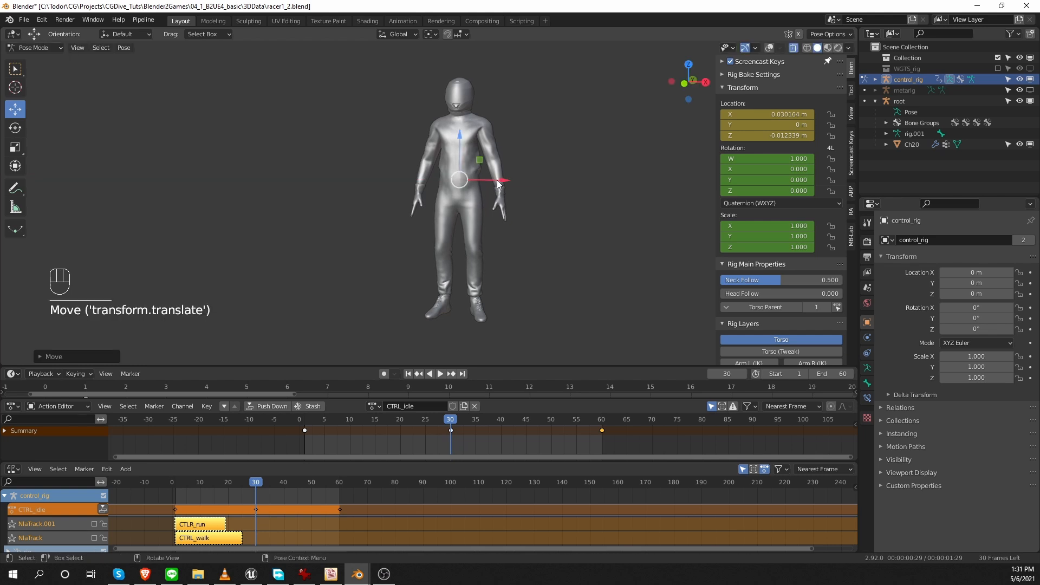
pyautogui.press('i')
pyautogui.click(496, 179)
pyautogui.hotkey('shift', 'space')
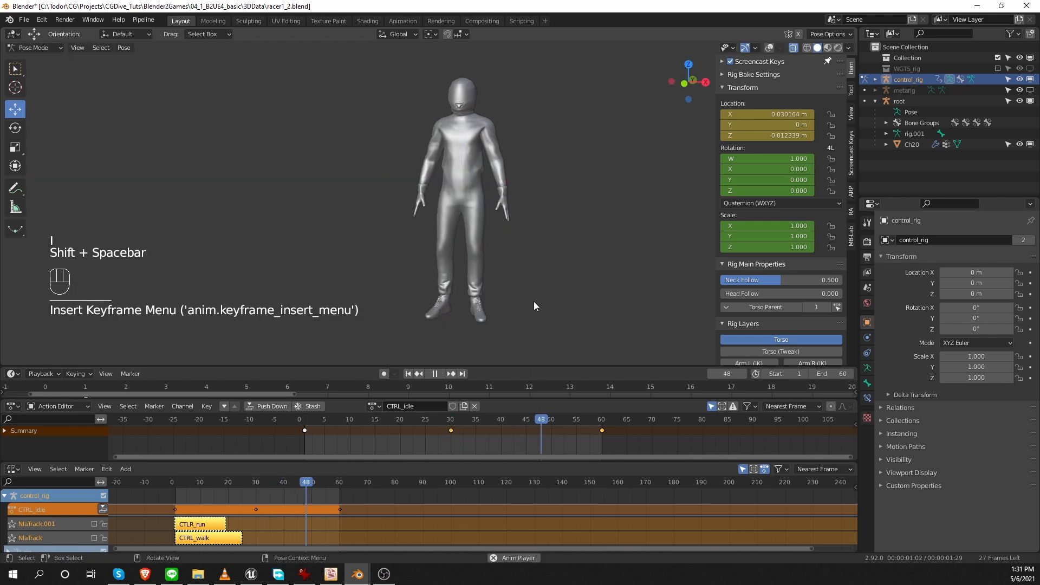
pyautogui.moveTo(505, 311); pyautogui.dragTo(487, 300, button='middle')
pyautogui.hotkey('shift', 'space')
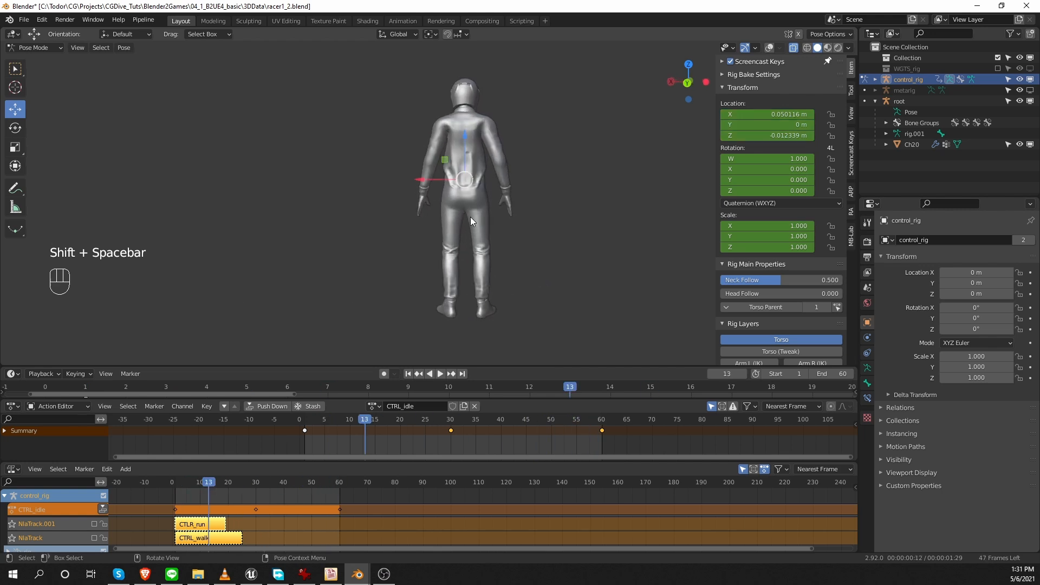
# - Show the viewport overlays again and select the chest control from behind the character
pyautogui.keyDown('shift'); pyautogui.moveTo(478, 172); pyautogui.dragTo(480, 188, button='middle'); pyautogui.keyUp('shift')
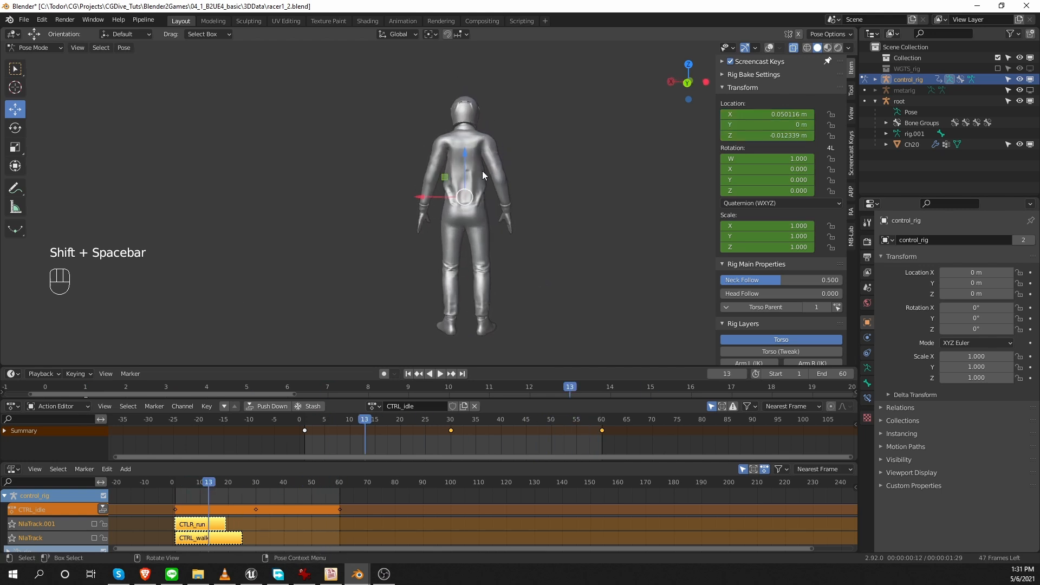
pyautogui.scroll(1, 482, 177)
pyautogui.press('z')
pyautogui.moveTo(501, 124); pyautogui.dragTo(504, 129, button='middle')
pyautogui.click(506, 131)
pyautogui.click(510, 141)
pyautogui.press('r')
pyautogui.rightClick(524, 143)
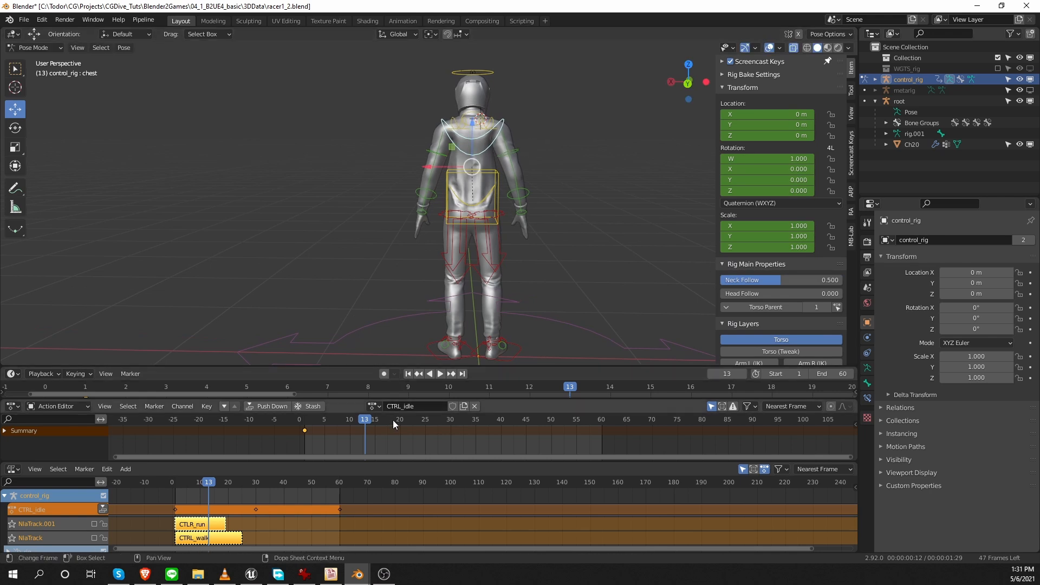
# - At frame 30, rotate the chest control by about -3.4° in the back view and keyframe its rotation
pyautogui.click(450, 419)
pyautogui.press('r')
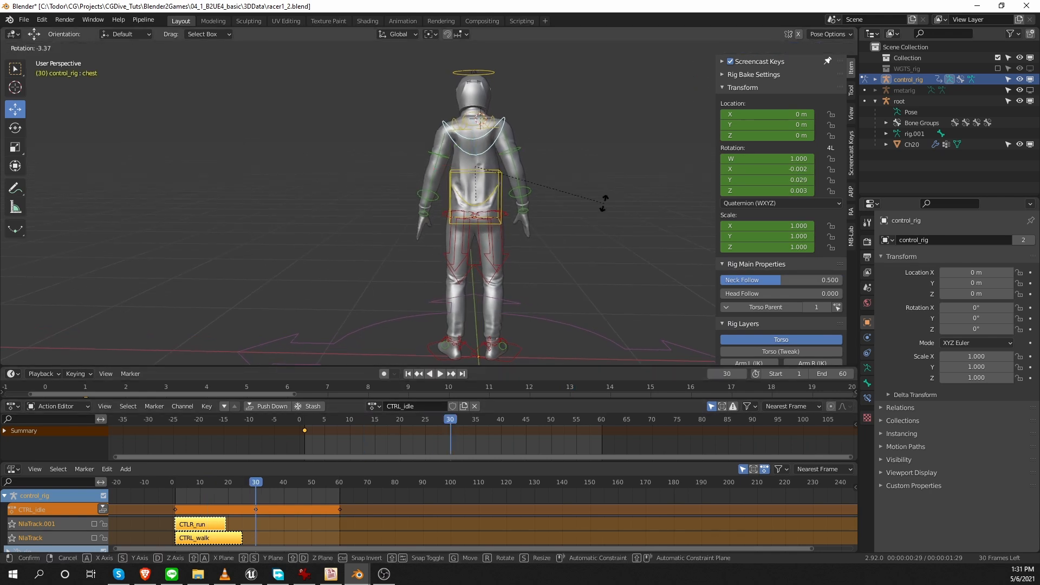
pyautogui.click(604, 201)
pyautogui.press('i')
pyautogui.click(605, 214)
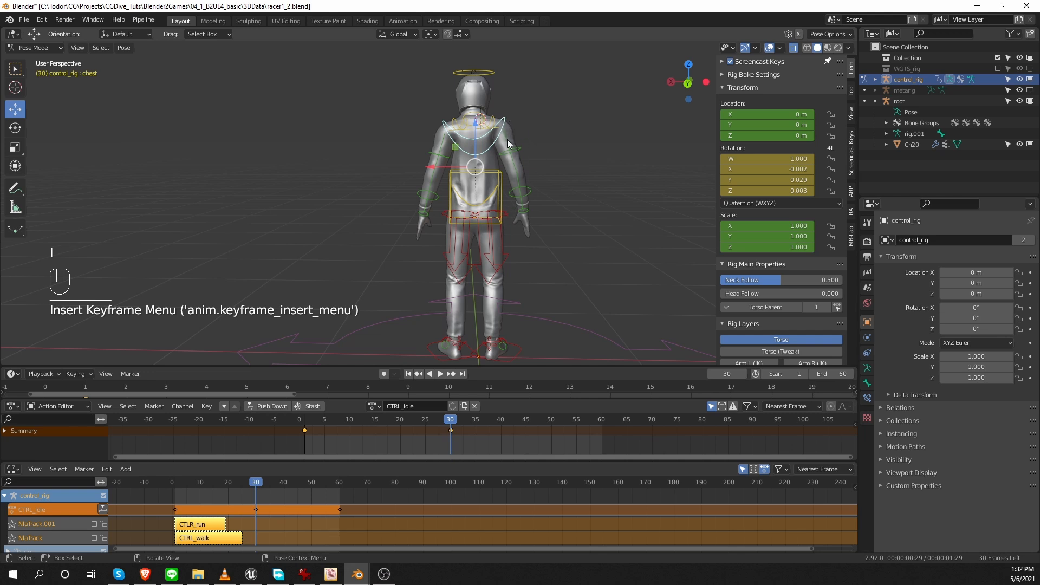
# - Duplicate the chest's frame 1 keyframe to frame 60 and play the idle from behind with the overlays hidden
pyautogui.moveTo(406, 438); pyautogui.dragTo(340, 422, button='middle')
pyautogui.click(330, 420)
pyautogui.moveTo(233, 442); pyautogui.dragTo(251, 425)
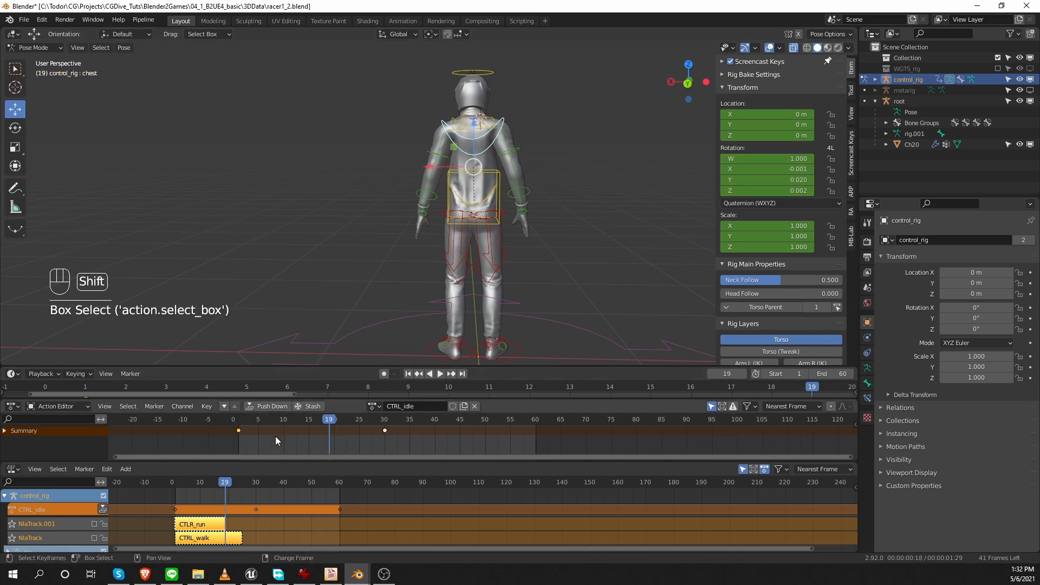
pyautogui.hotkey('shift', 'd')
pyautogui.hotkey('ctrl', 'z')
pyautogui.hotkey('shift', 'd')
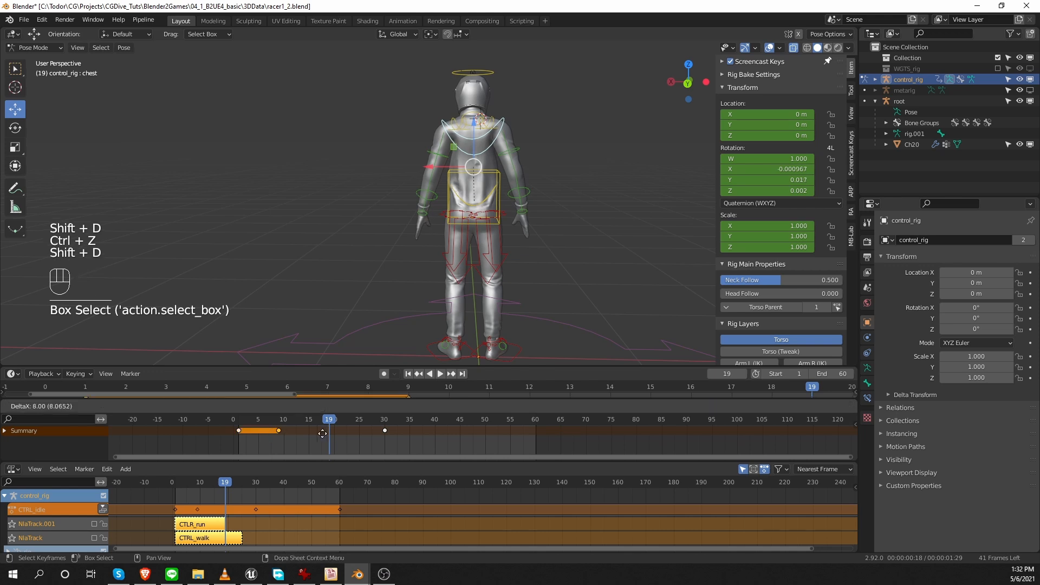
pyautogui.click(564, 418)
pyautogui.hotkey('shift', 'space')
pyautogui.press('z')
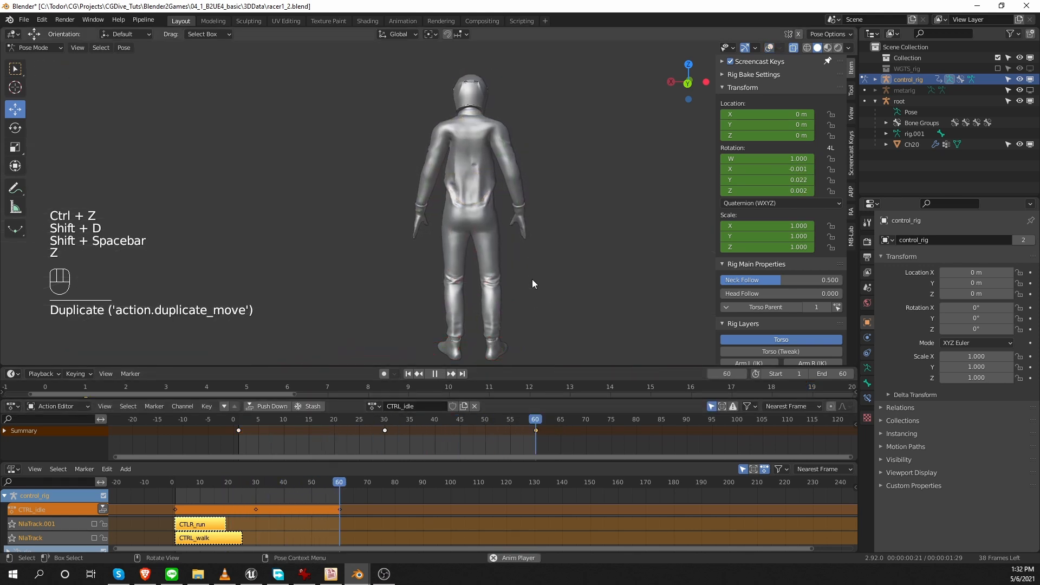
pyautogui.scroll(-3, 505, 281)
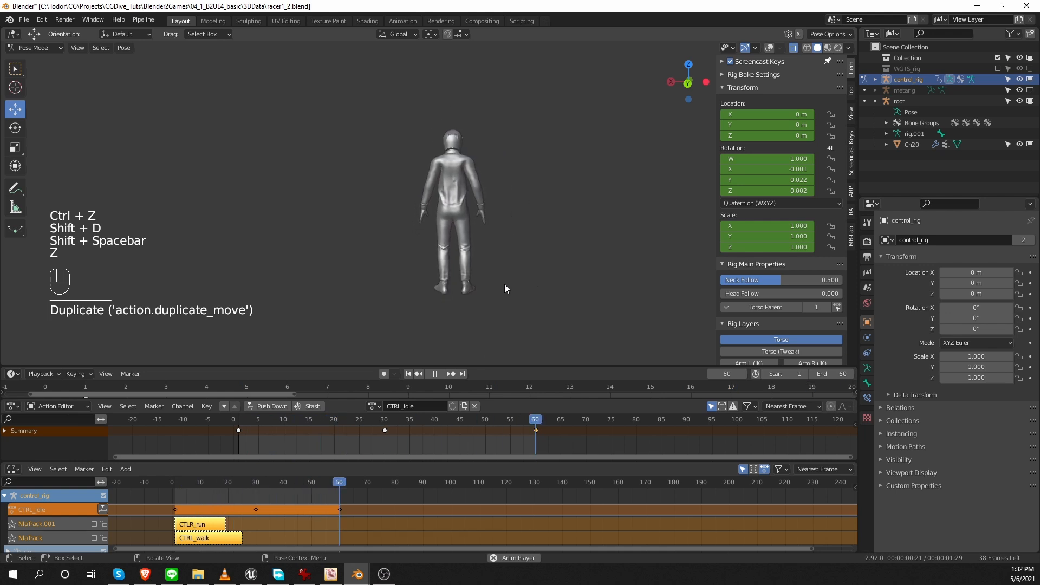
pyautogui.hotkey('shift', 'space')
# - Tilt the chest the opposite way at frame 30 to a Y rotation of about -0.019, keyframe its rotation and check the playback
pyautogui.scroll(3, 414, 319)
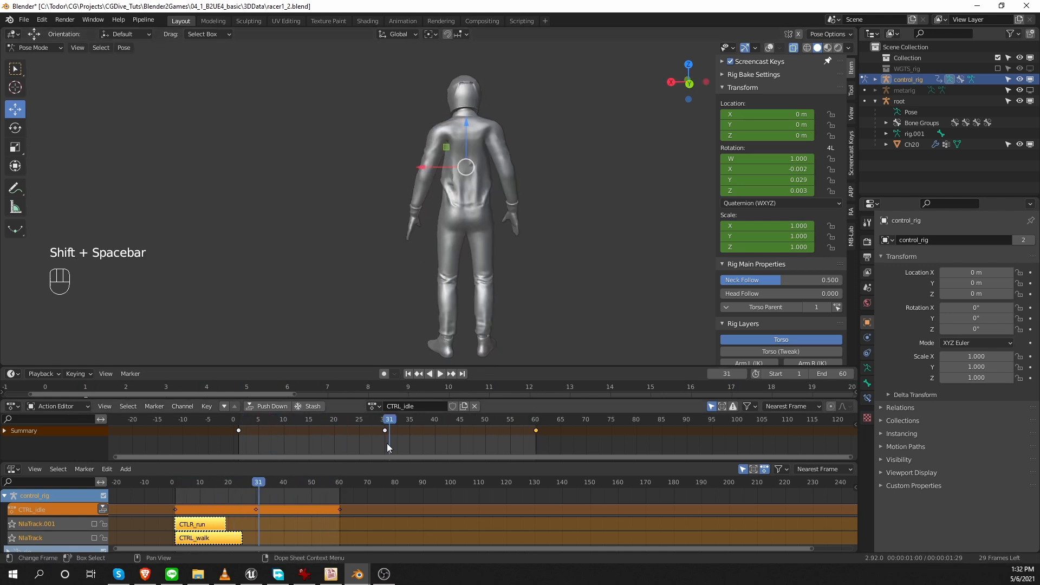
pyautogui.click(384, 419)
pyautogui.press('z')
pyautogui.press('r')
pyautogui.click(572, 179)
pyautogui.press('i')
pyautogui.click(559, 175)
pyautogui.press('r')
pyautogui.click(560, 172)
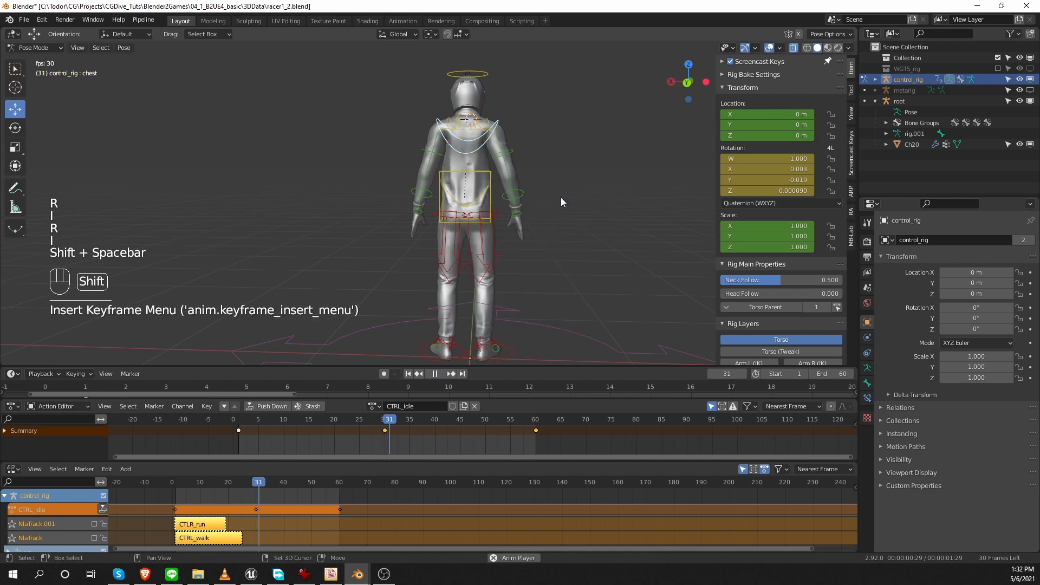
pyautogui.hotkey('shift', 'space')
pyautogui.press('z')
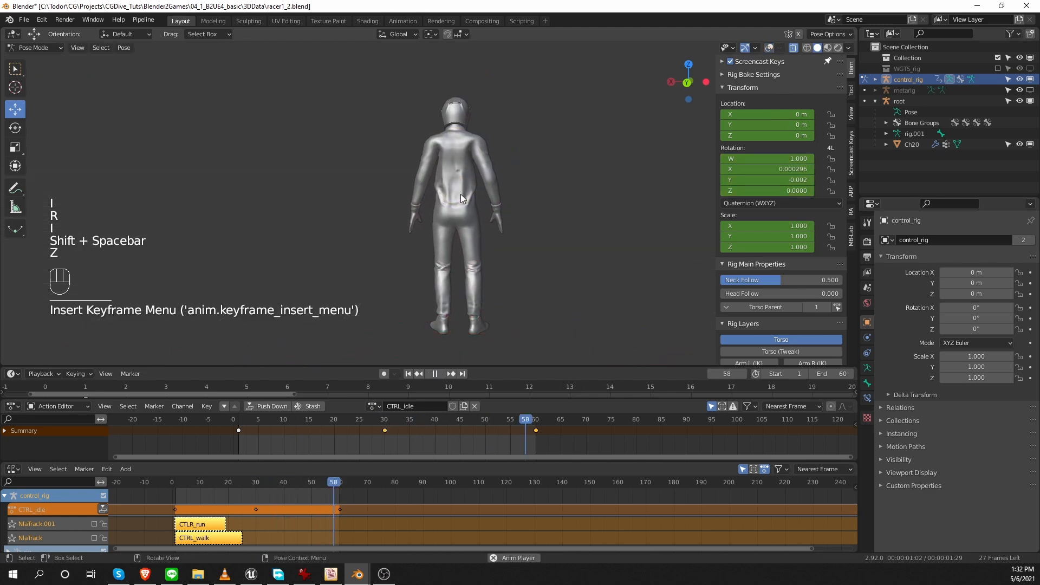
pyautogui.hotkey('shift', 'space')
# - Rotate the chest control about 2.4° further at frame 30, keyframe its rotation and play the result without overlays
pyautogui.press('z')
pyautogui.press('r')
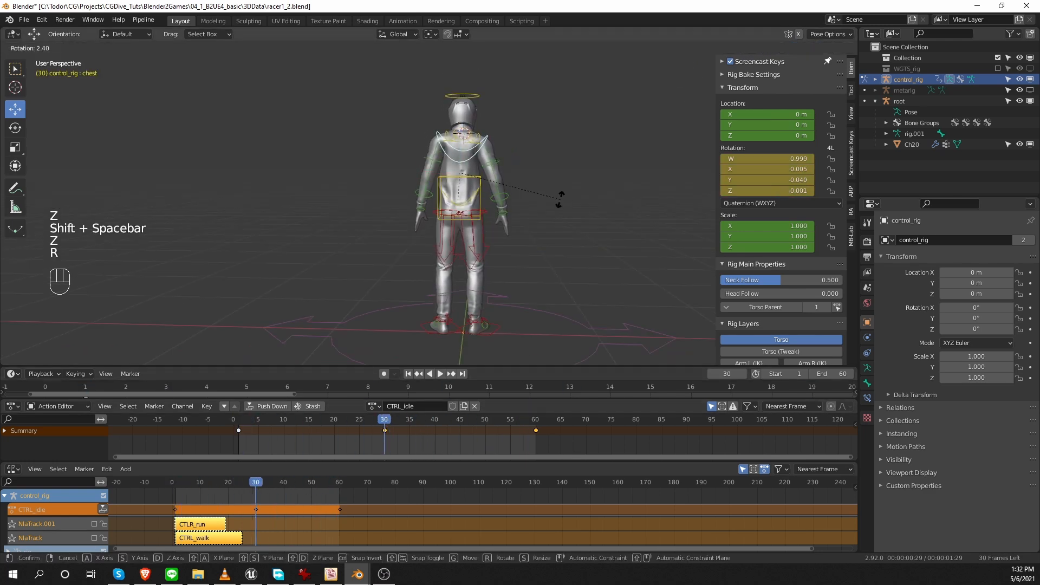
pyautogui.click(560, 199)
pyautogui.press('i')
pyautogui.click(561, 201)
pyautogui.hotkey('shift', 'space')
pyautogui.press('z')
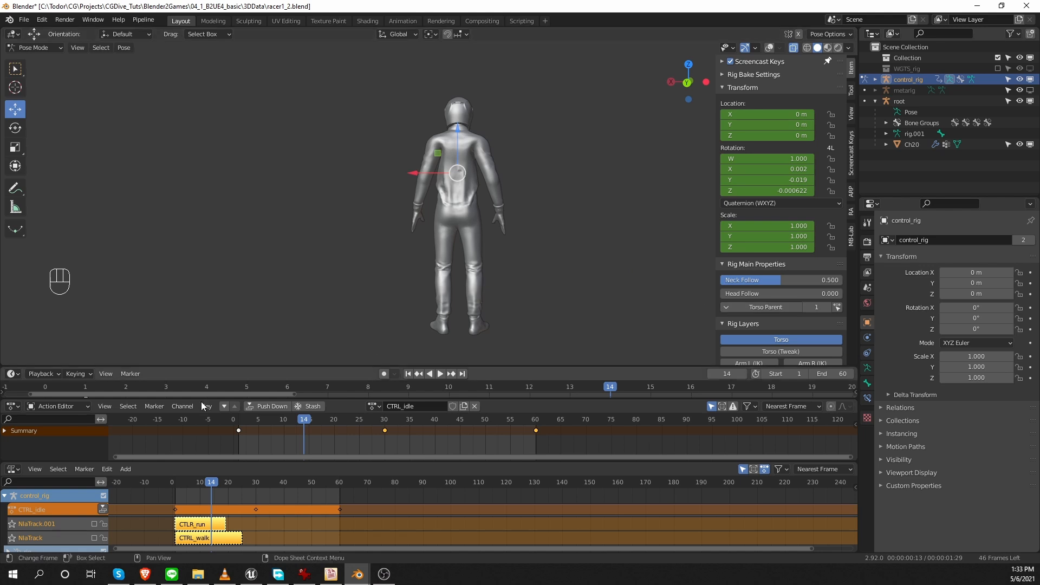
# - Push the CTRL_idle action down into the NLA and disable its new track
pyautogui.click(270, 407)
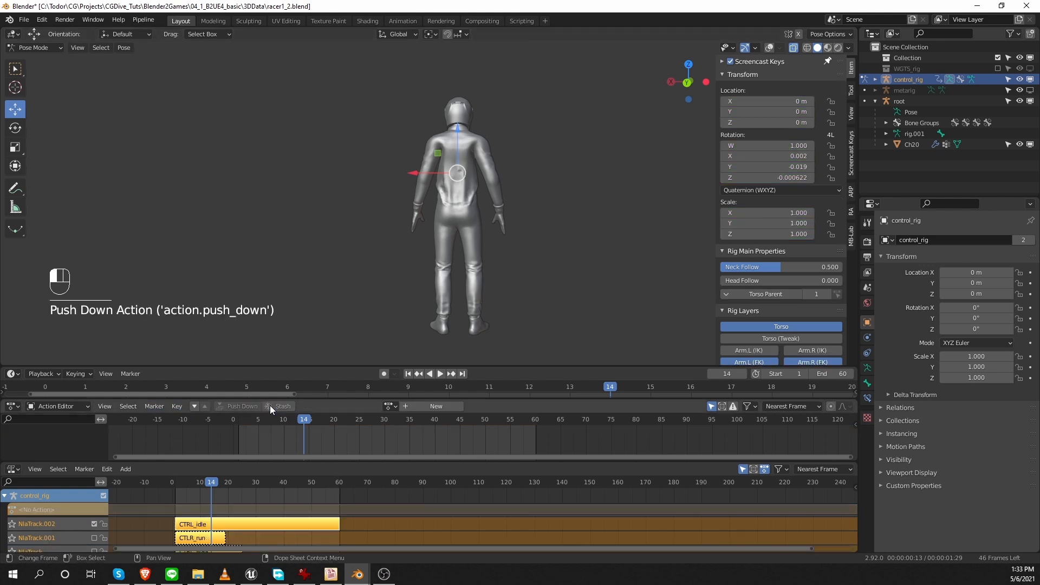
pyautogui.scroll(-2, 84, 524)
pyautogui.scroll(2, 85, 524)
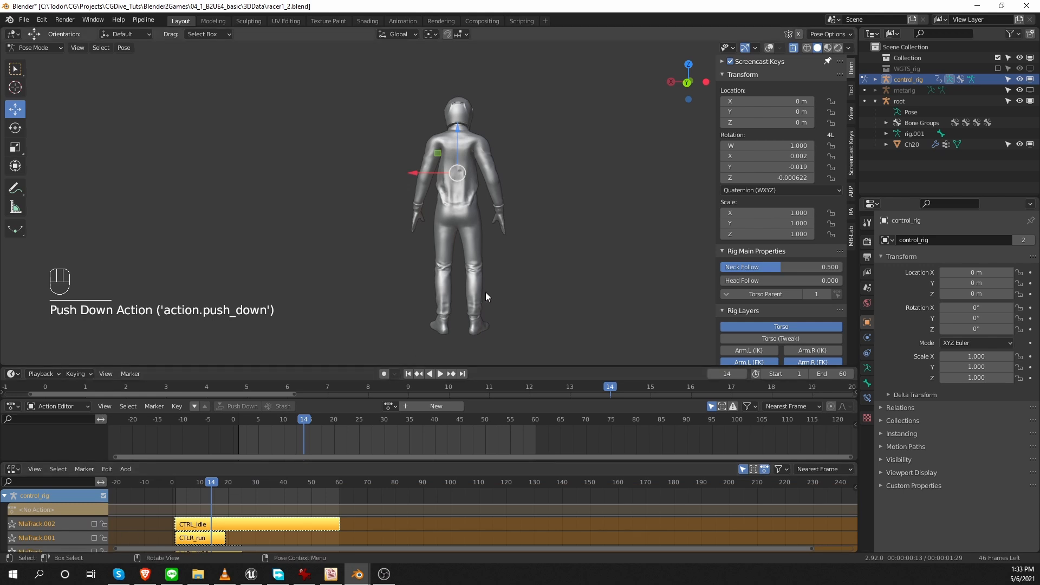
# - Show the overlays, select all of the rig's controls and clear all their pose transforms
pyautogui.press('z')
pyautogui.press('a')
pyautogui.click(123, 48)
pyautogui.moveTo(216, 67)
pyautogui.click(291, 69)
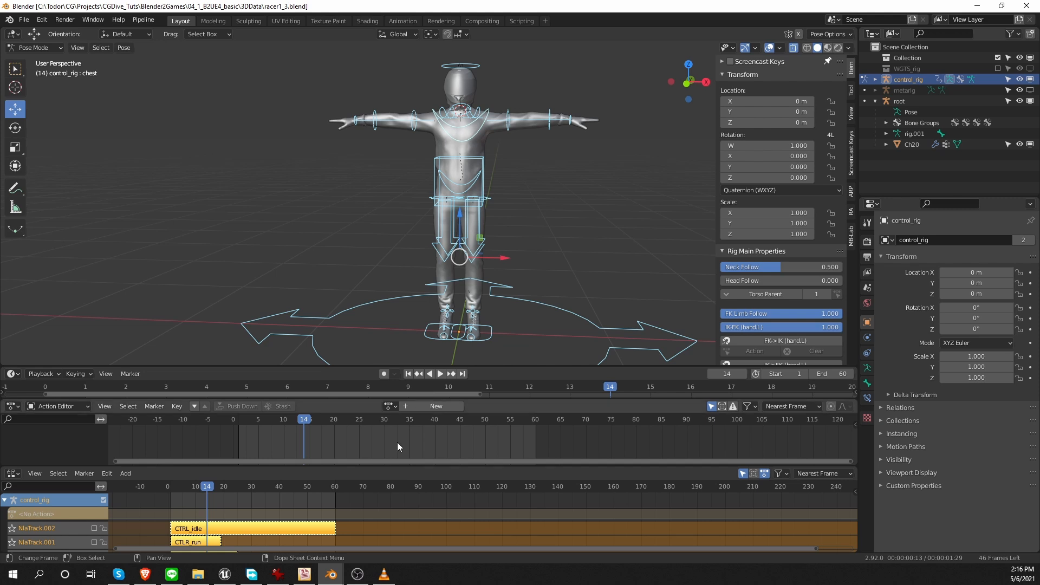
# - Load the CTRL_walk action on the rig at frame 1 and make a separate copy of it
pyautogui.click(390, 406)
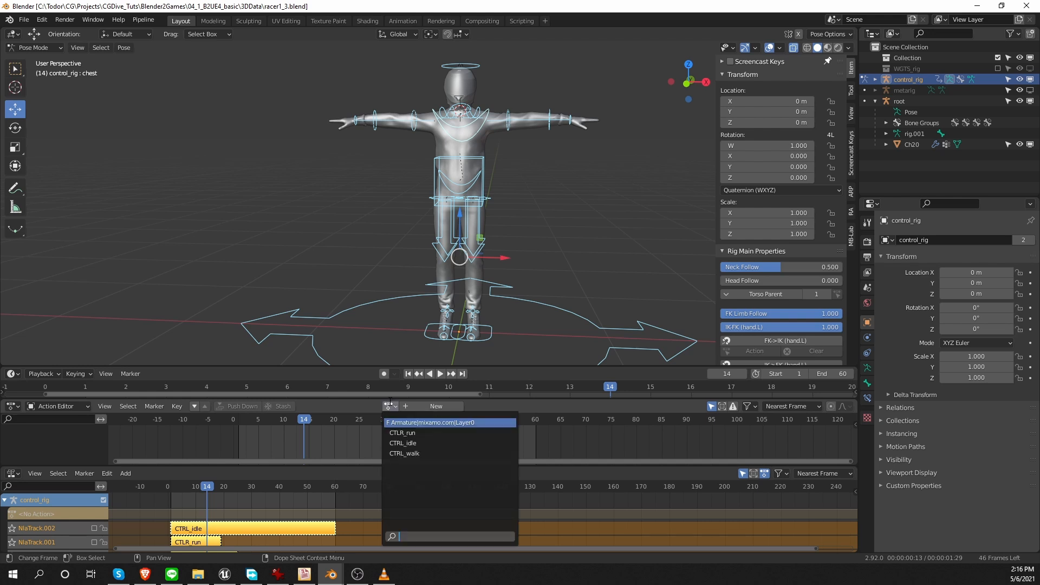
pyautogui.click(428, 454)
pyautogui.hotkey('shift', 'Left')
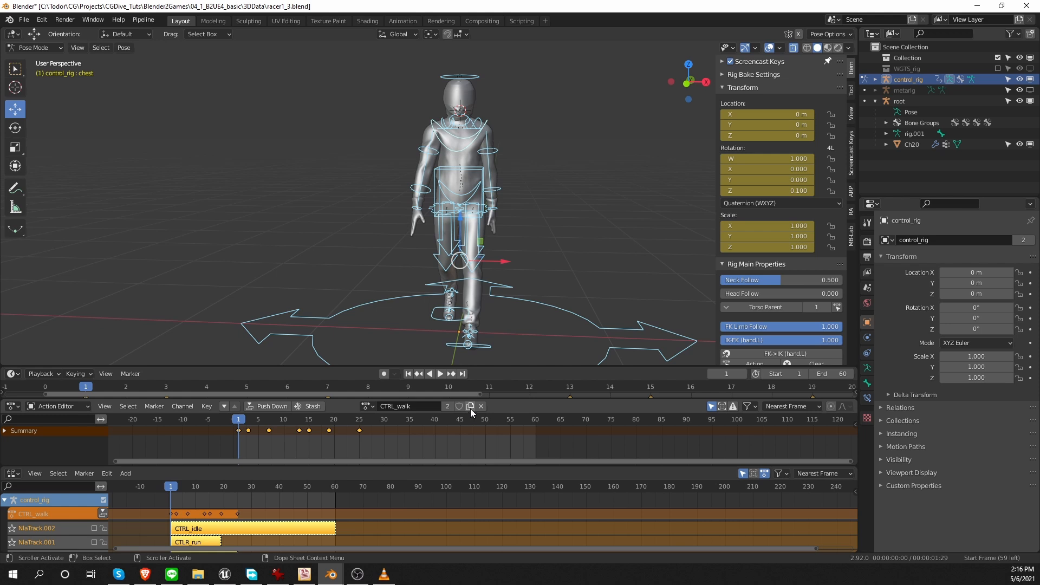
pyautogui.click(470, 406)
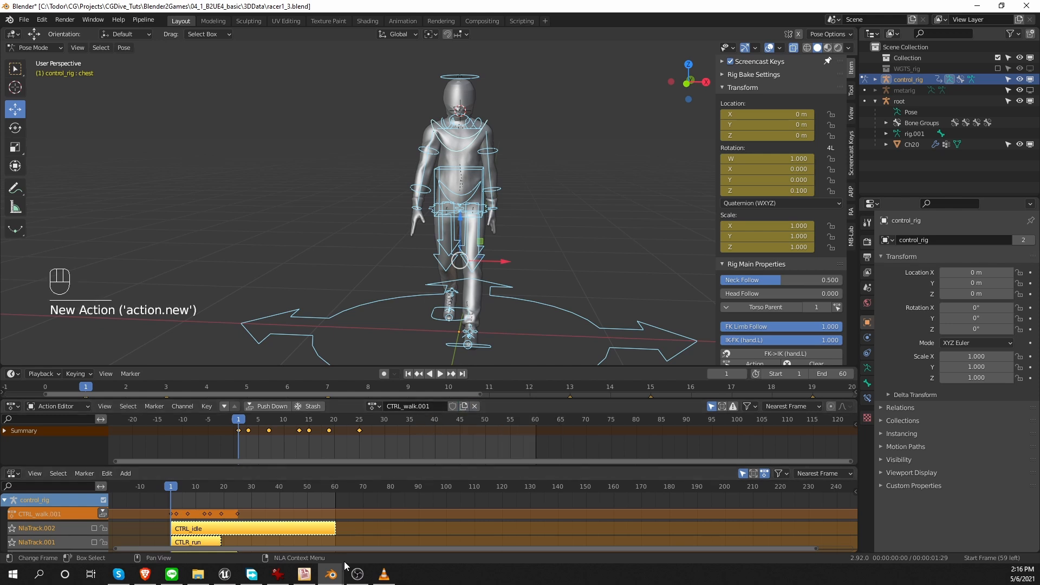
# - Delete the [Action Stash] track from the control rig's NLA tracks
pyautogui.scroll(-3, 265, 547)
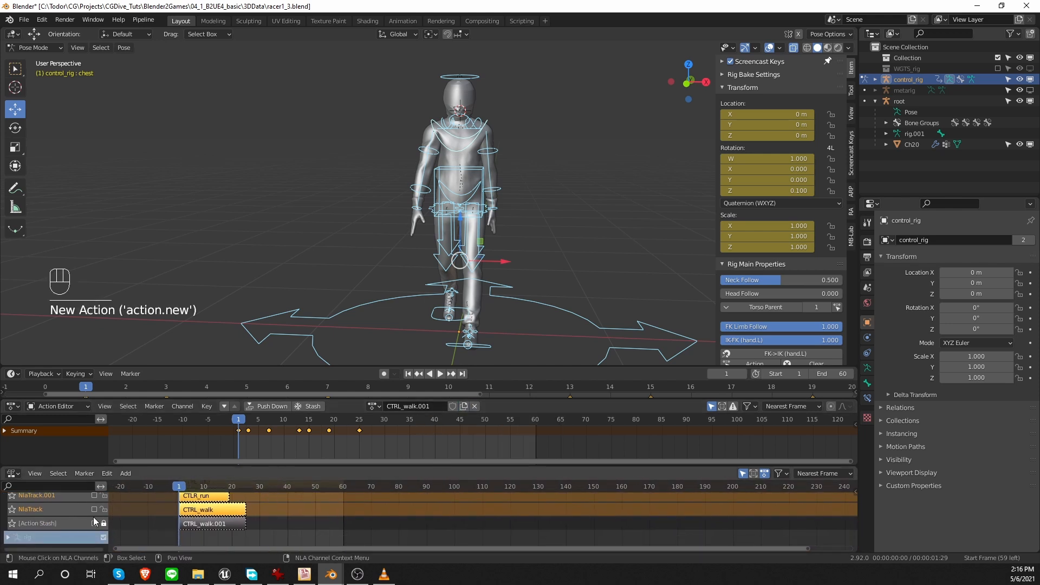
pyautogui.scroll(2, 192, 525)
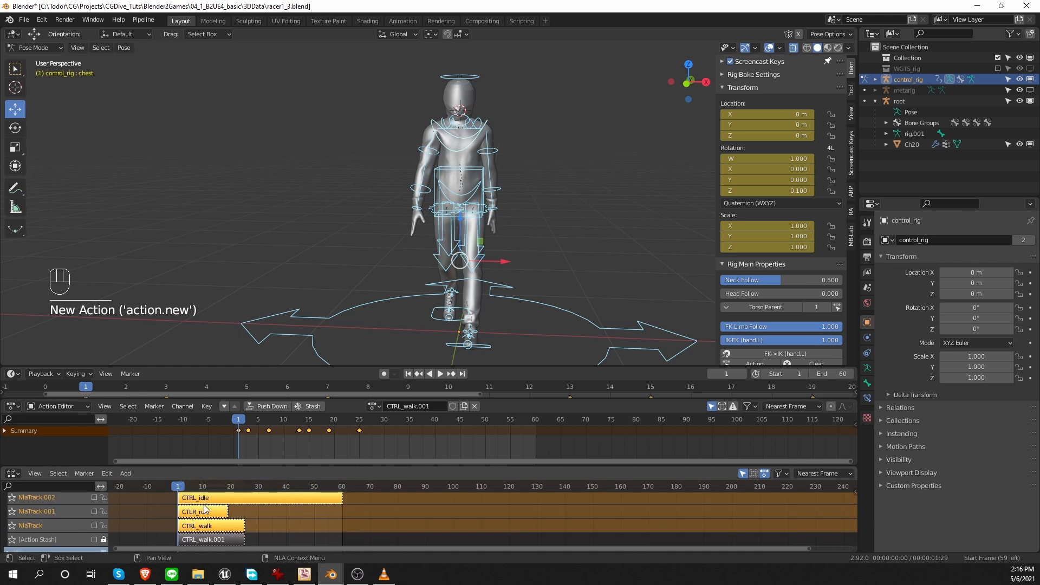
pyautogui.scroll(-1, 189, 545)
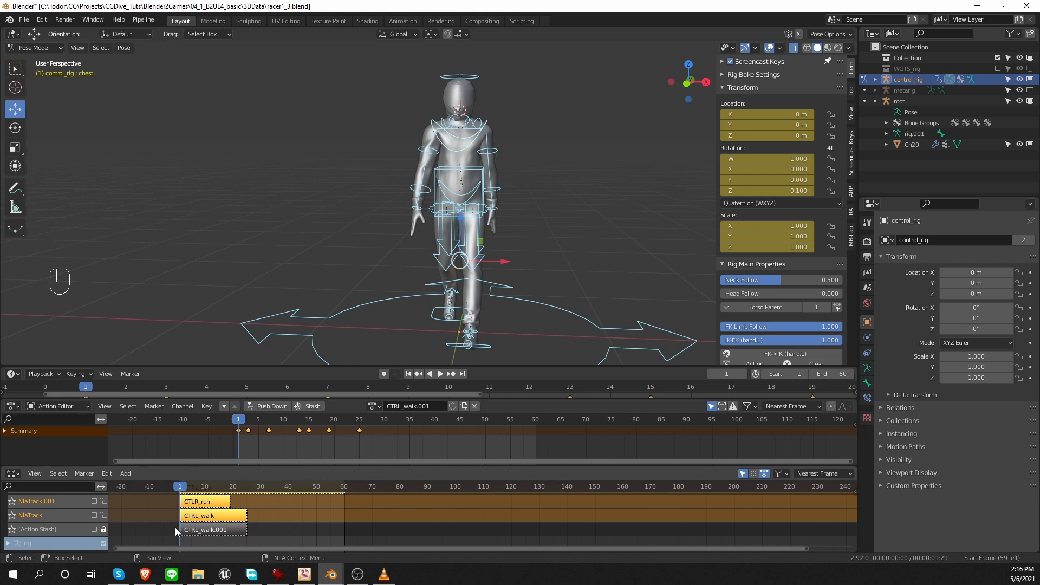
pyautogui.click(42, 530)
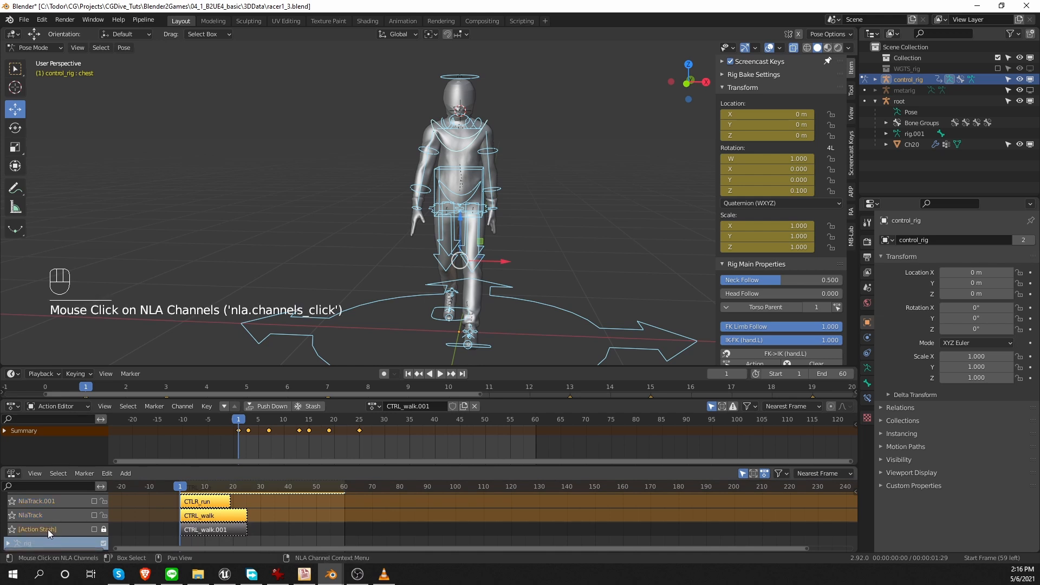
pyautogui.press('Delete')
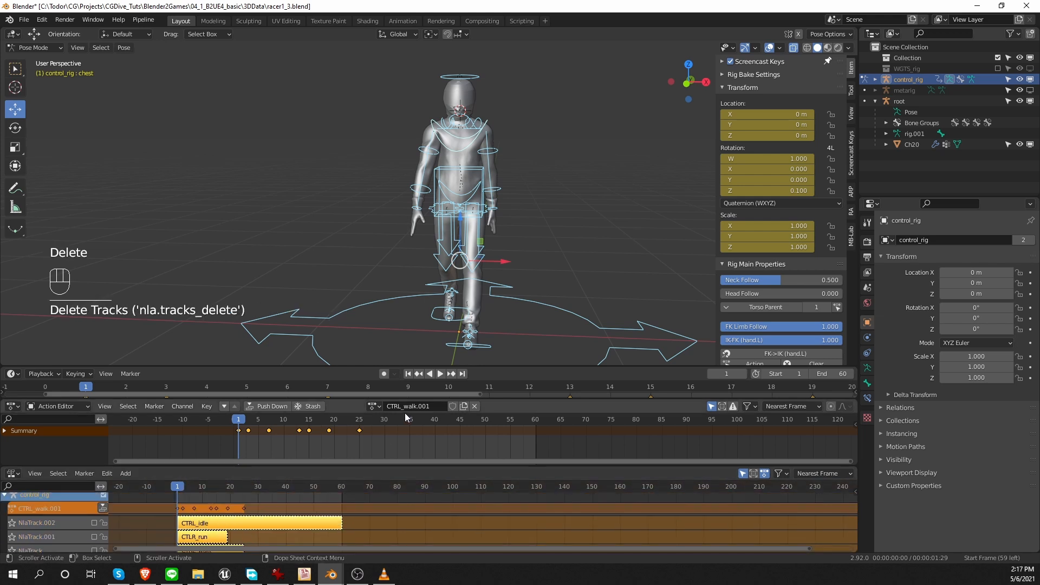
# - Rename the copied walk action to CTRL_crouch_walk
pyautogui.moveTo(404, 406); pyautogui.dragTo(526, 403)
pyautogui.press('Left')
pyautogui.write('crouch')
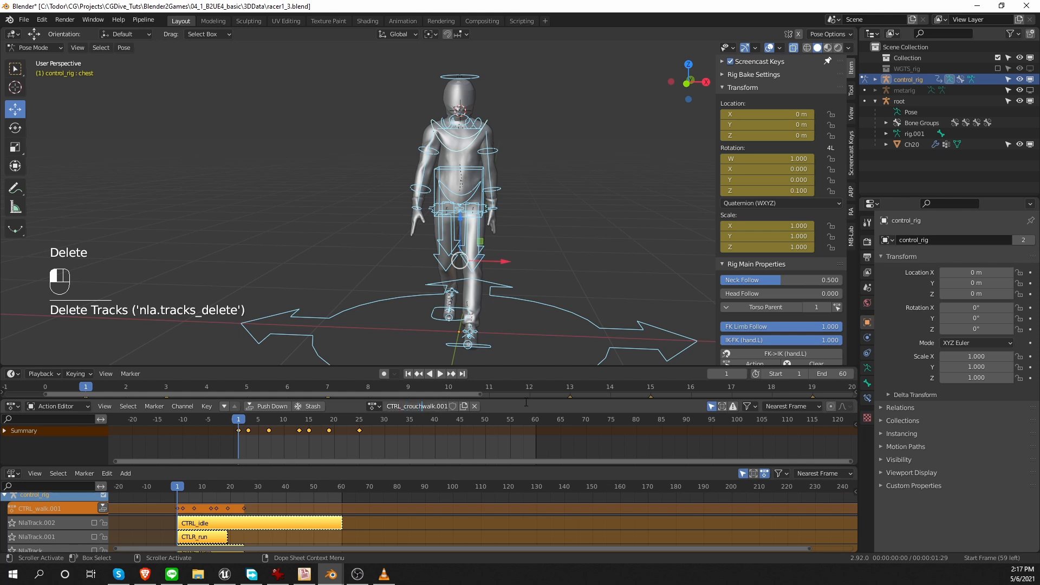
pyautogui.write('_')
pyautogui.press('Right')
pyautogui.press('Right')
pyautogui.press('Right')
pyautogui.press('Right')
pyautogui.press('Right')
pyautogui.press('Right')
pyautogui.press('Right')
pyautogui.press('Right')
pyautogui.press('BackSpace')
pyautogui.press('BackSpace')
pyautogui.press('BackSpace')
pyautogui.press('BackSpace')
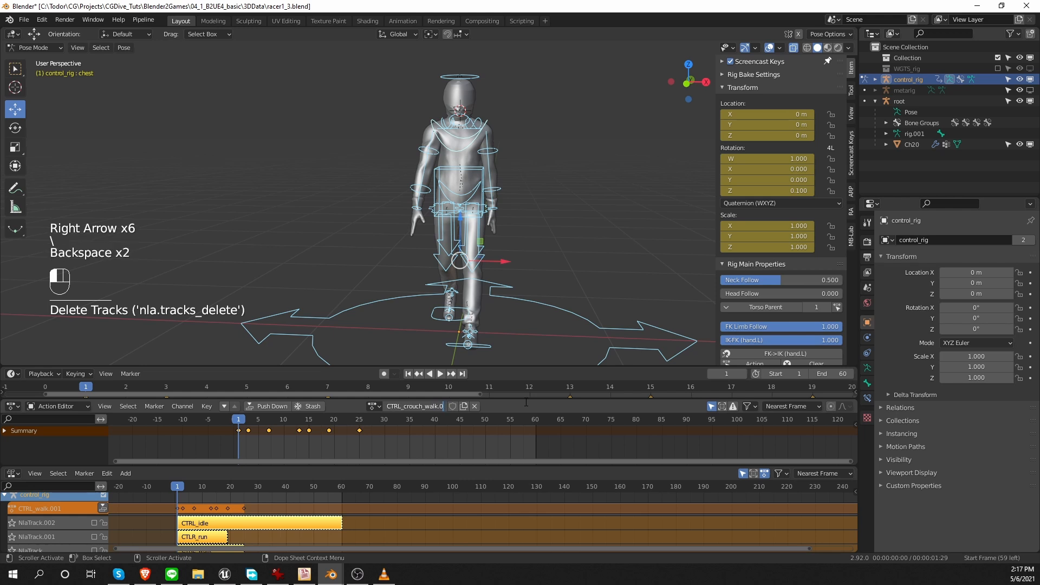
pyautogui.press('Return')
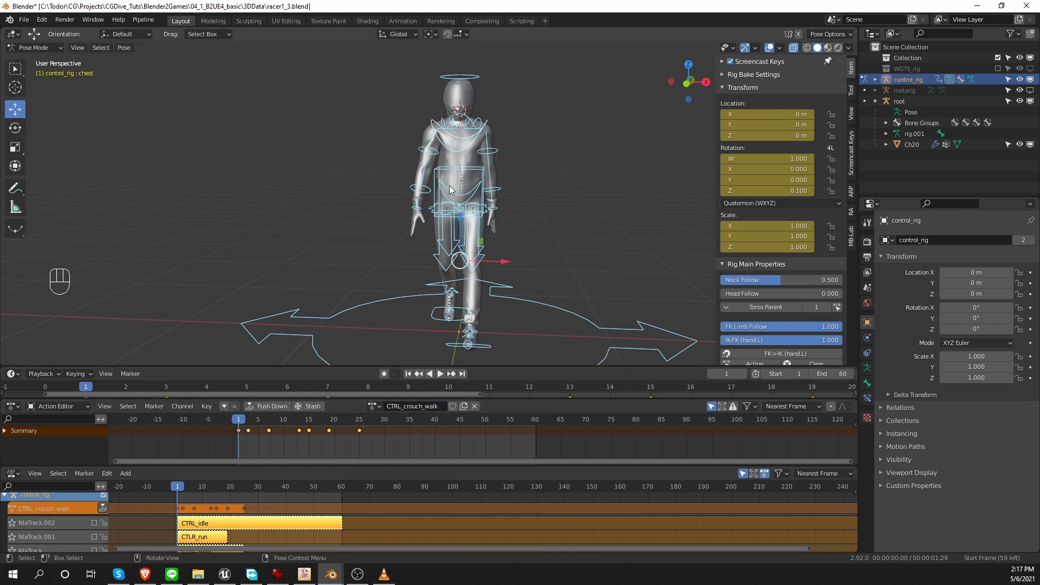
# - Select the torso control and isolate its Z Location curve in an enlarged Graph Editor with the filter "z loc"
pyautogui.moveTo(502, 194); pyautogui.dragTo(464, 188, button='middle')
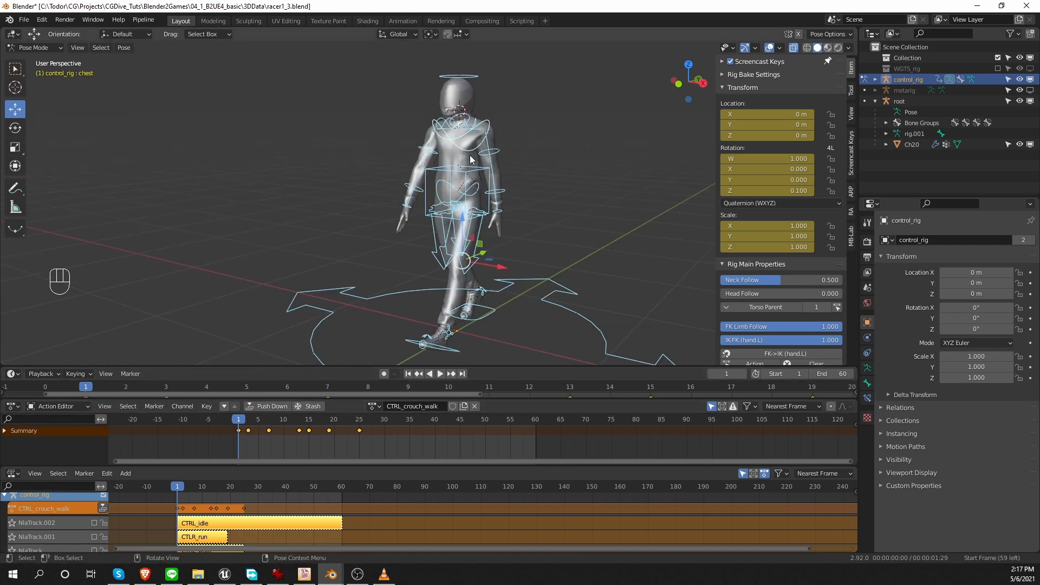
pyautogui.click(461, 165)
pyautogui.moveTo(459, 158); pyautogui.dragTo(459, 207)
pyautogui.rightClick(460, 207)
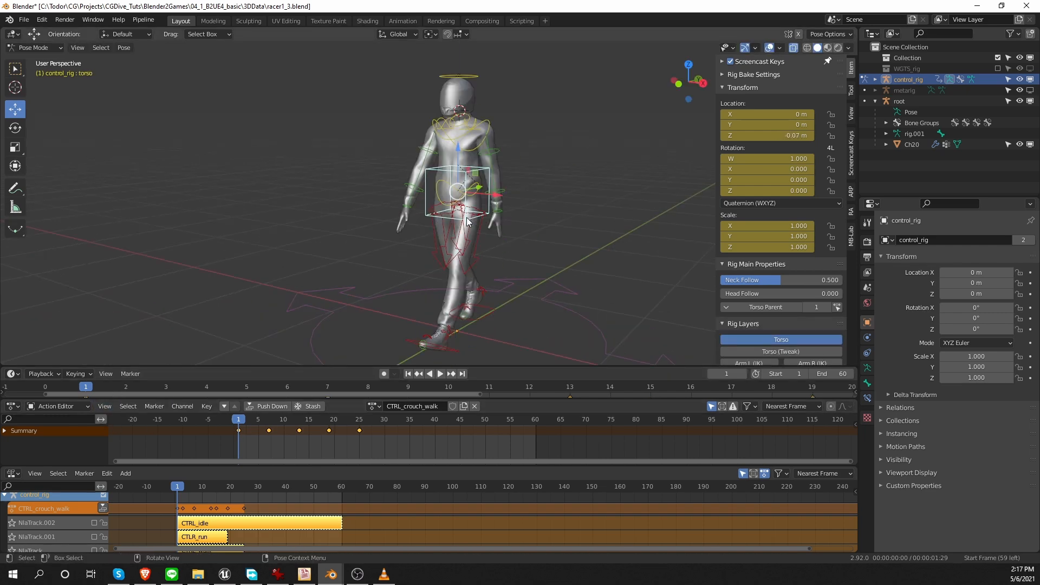
pyautogui.moveTo(122, 464); pyautogui.dragTo(142, 510)
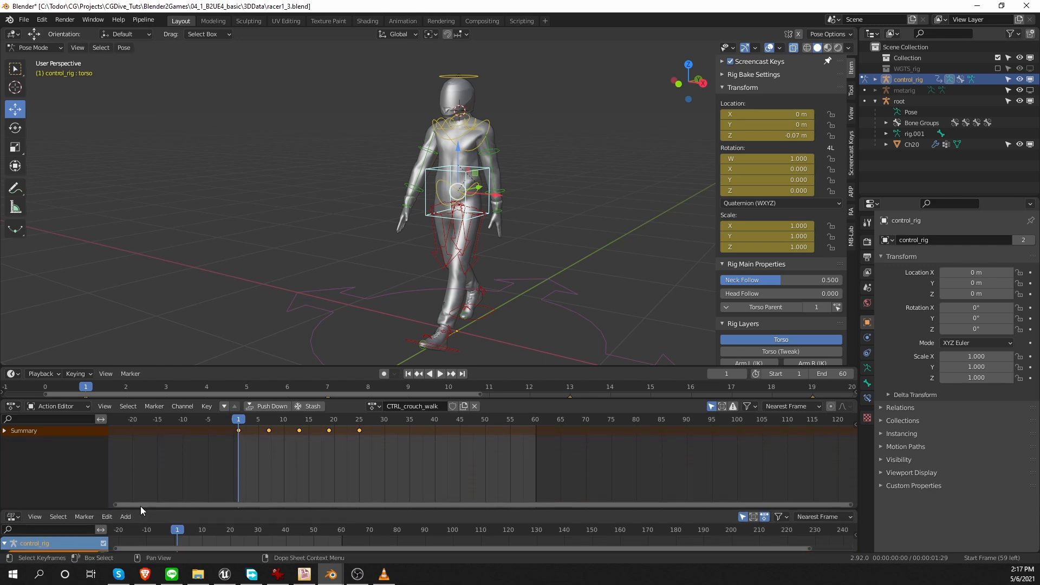
pyautogui.click(13, 405)
pyautogui.click(152, 460)
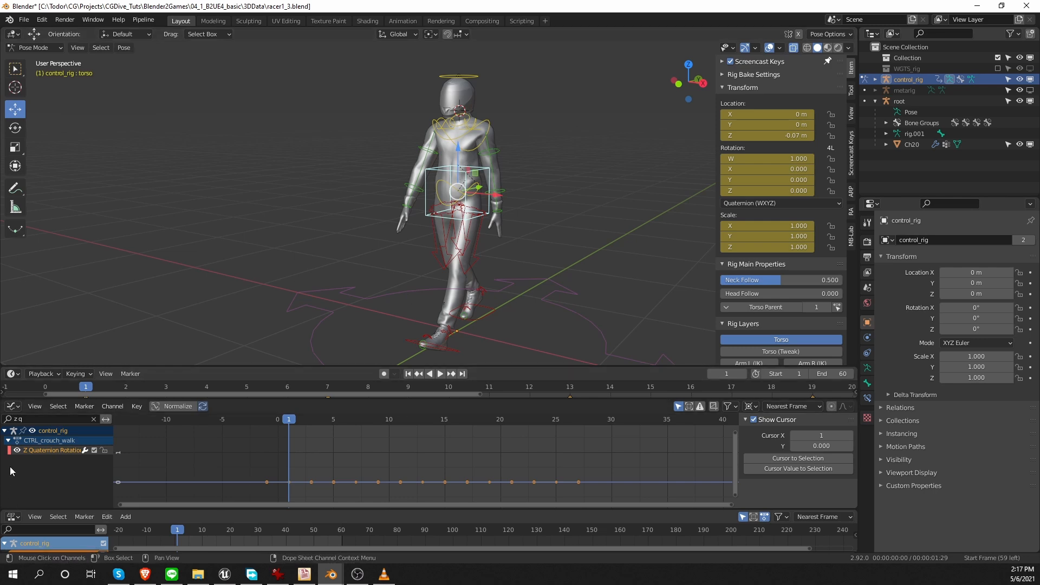
pyautogui.press('BackSpace')
pyautogui.write('loc')
pyautogui.press('Return')
pyautogui.click(72, 450)
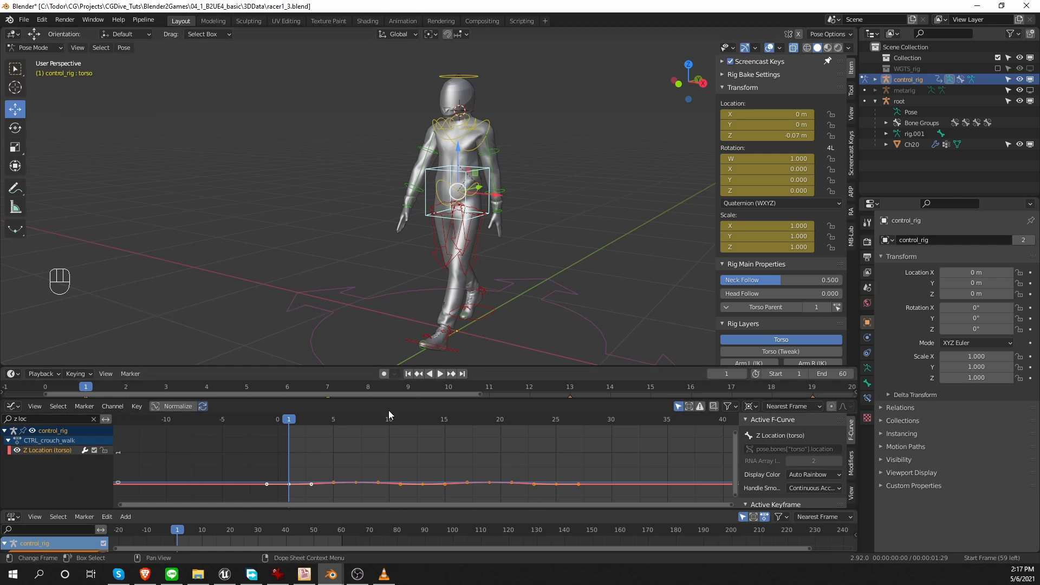
# - Lower all keyframes of the torso's Z Location curve to about -0.437 m at frame 1 and play the animation from the side
pyautogui.press('a')
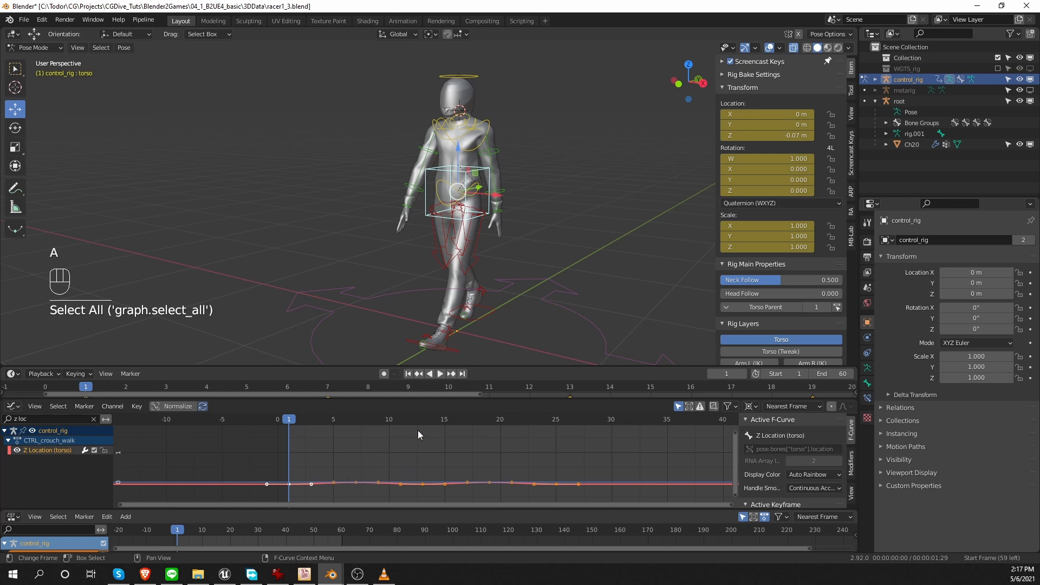
pyautogui.press('g')
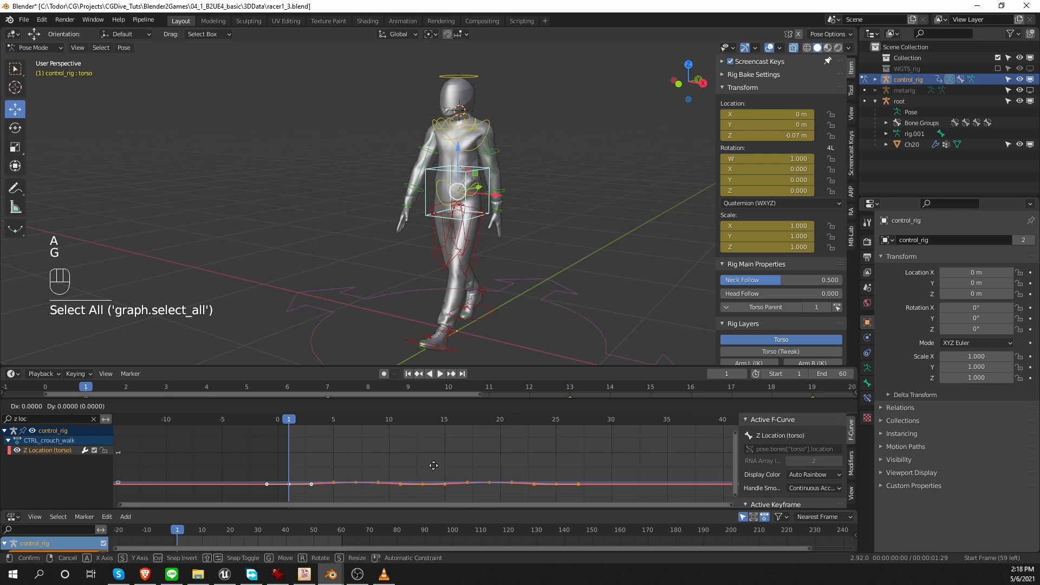
pyautogui.press('s')
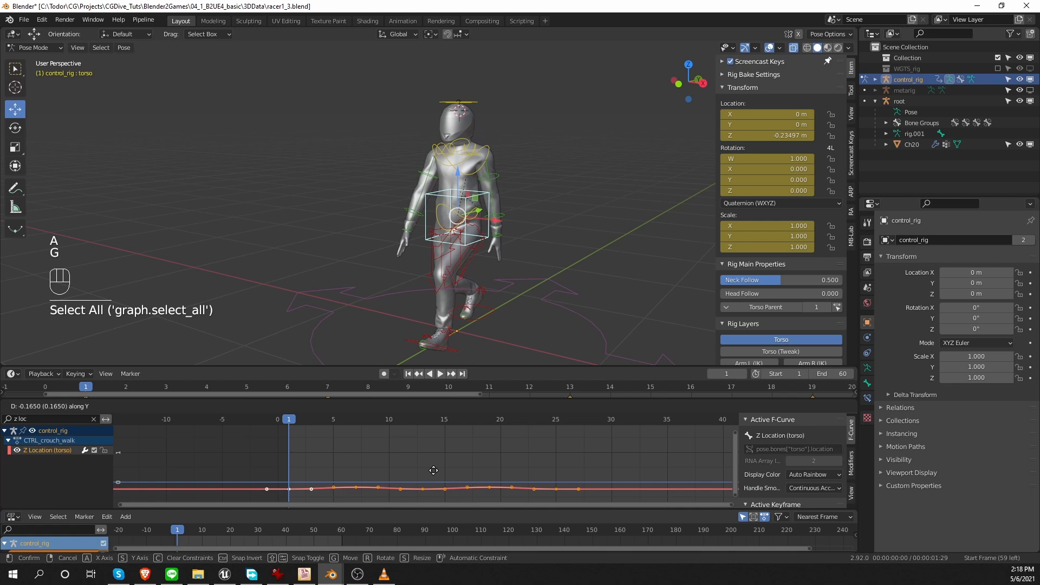
pyautogui.click(433, 433)
pyautogui.moveTo(550, 213); pyautogui.dragTo(502, 264, button='middle')
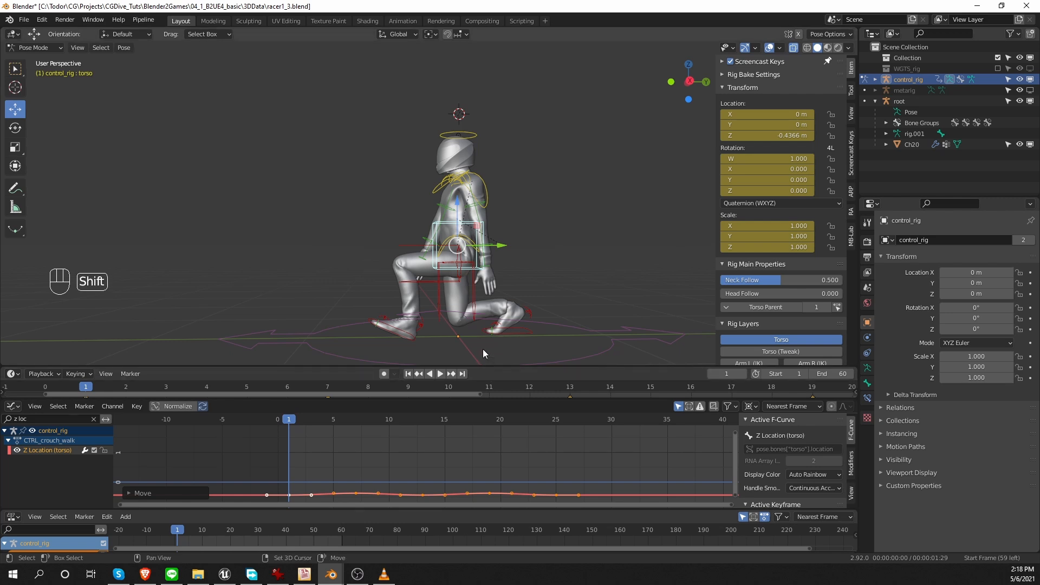
pyautogui.hotkey('shift', 'space')
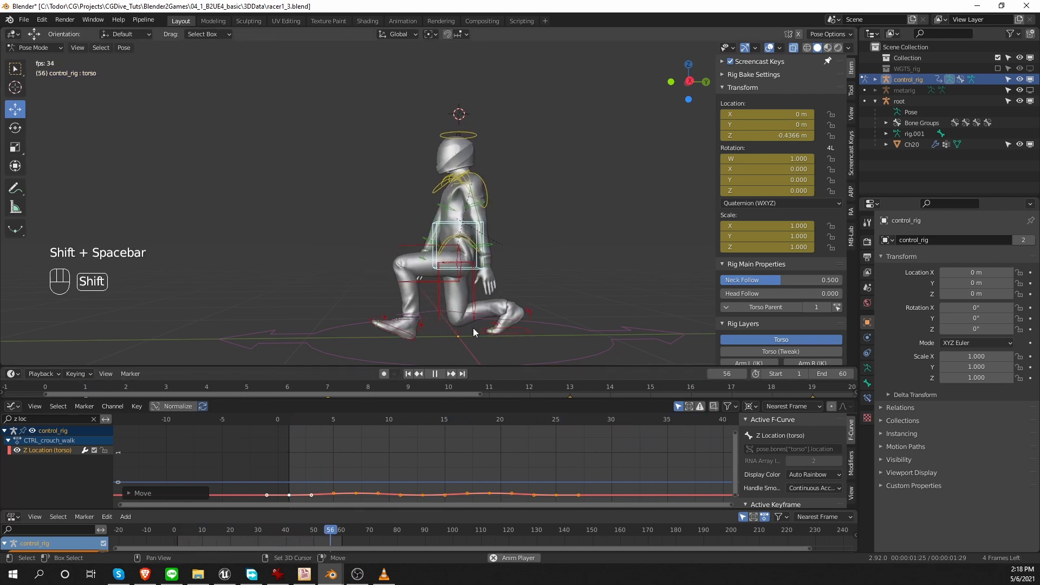
pyautogui.hotkey('shift', 'space')
pyautogui.hotkey('shift', 'space')
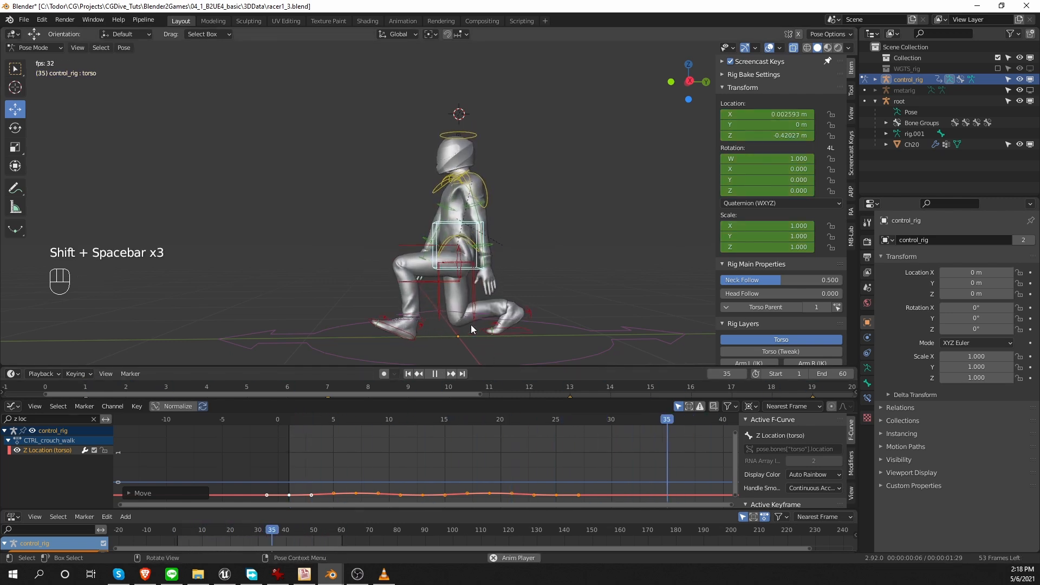
pyautogui.hotkey('shift', 'space')
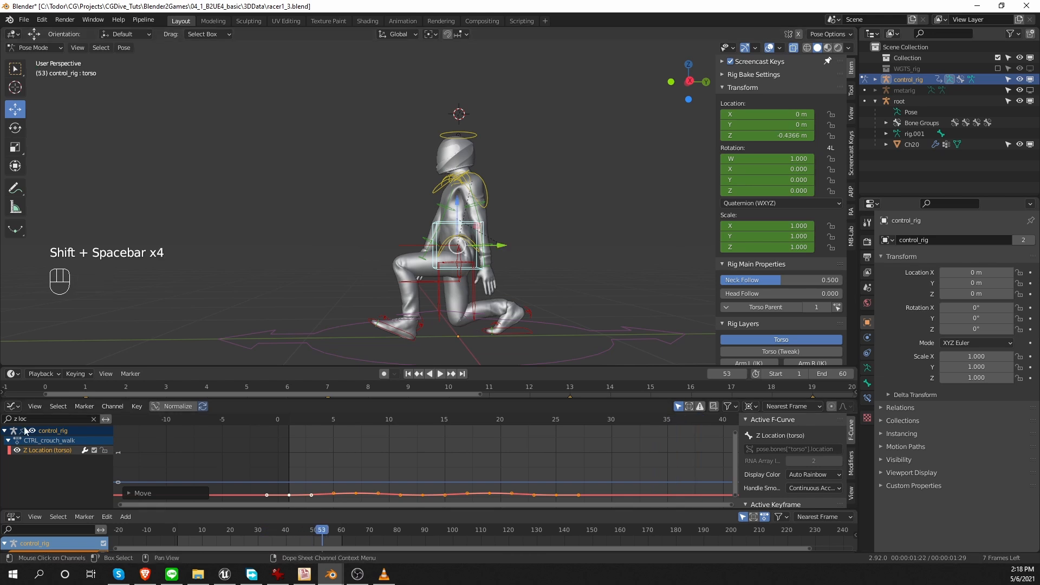
# - In the Action Editor, stretch all controls' keyframes from frame 1 by about 1.25 so the last key lands on frame 31
pyautogui.click(12, 407)
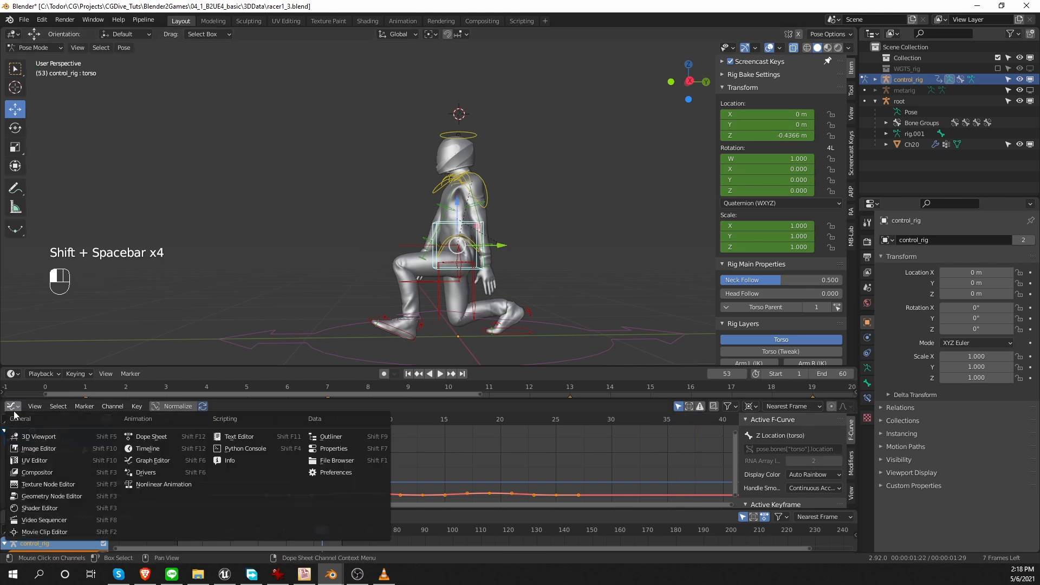
pyautogui.click(157, 439)
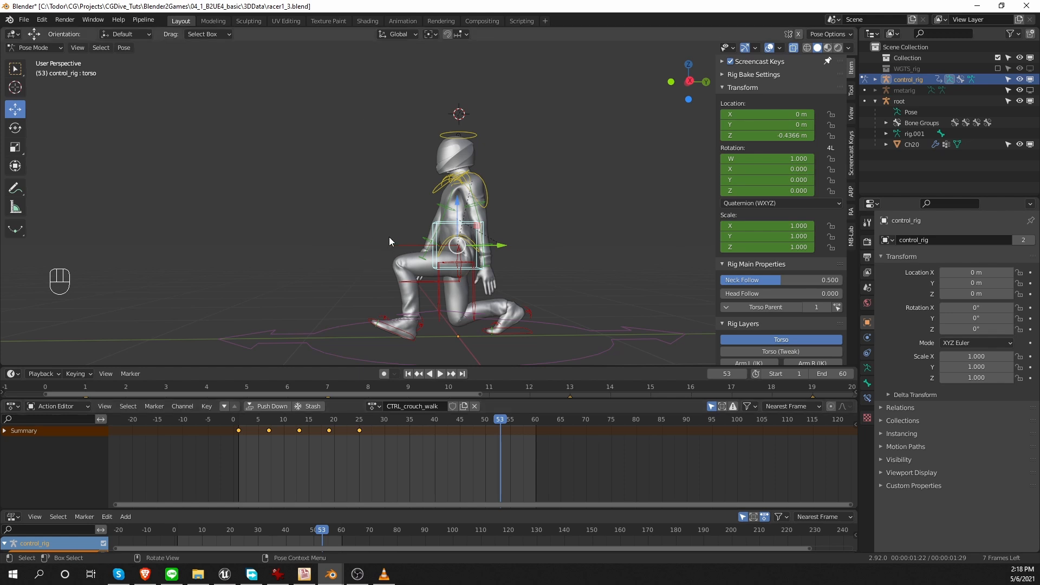
pyautogui.press('a')
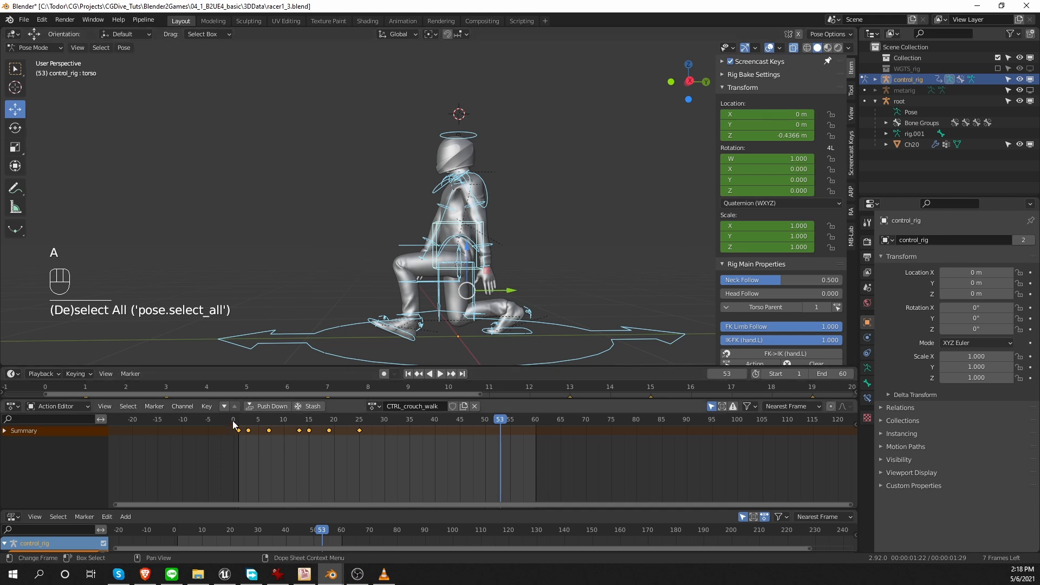
pyautogui.click(236, 429)
pyautogui.press('a')
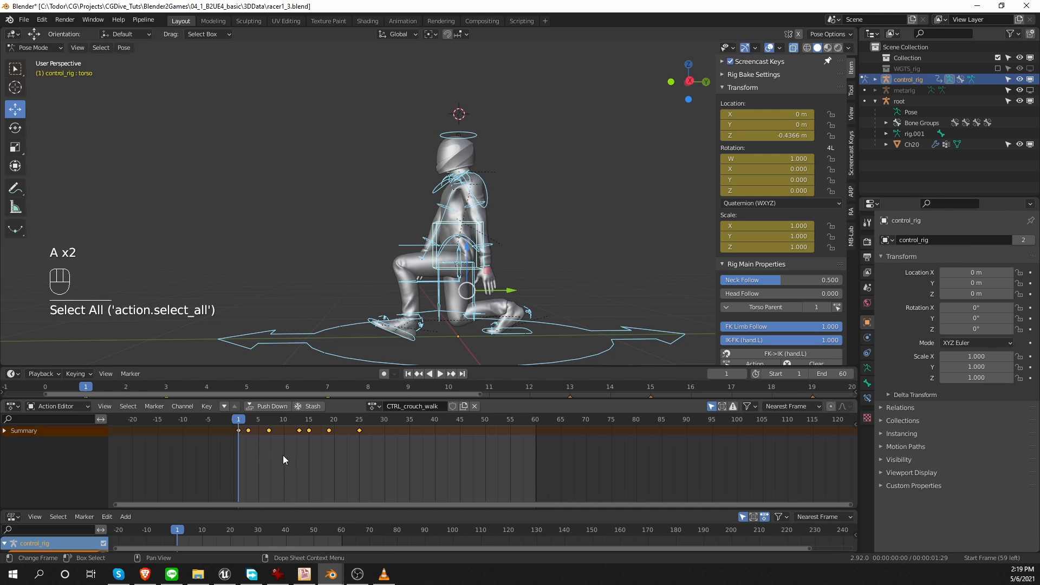
pyautogui.press('s')
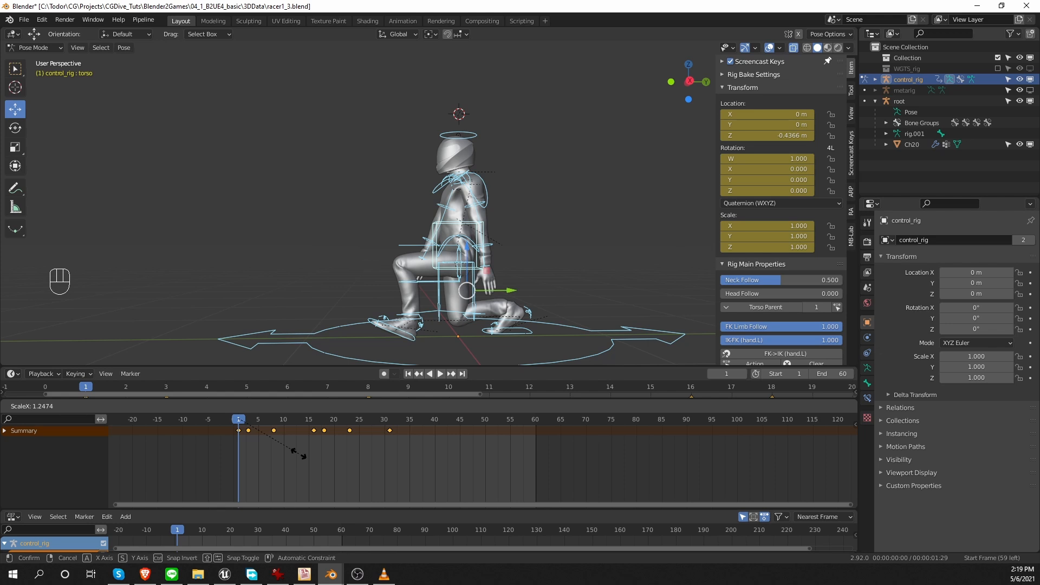
pyautogui.click(301, 453)
pyautogui.moveTo(300, 449); pyautogui.dragTo(385, 433)
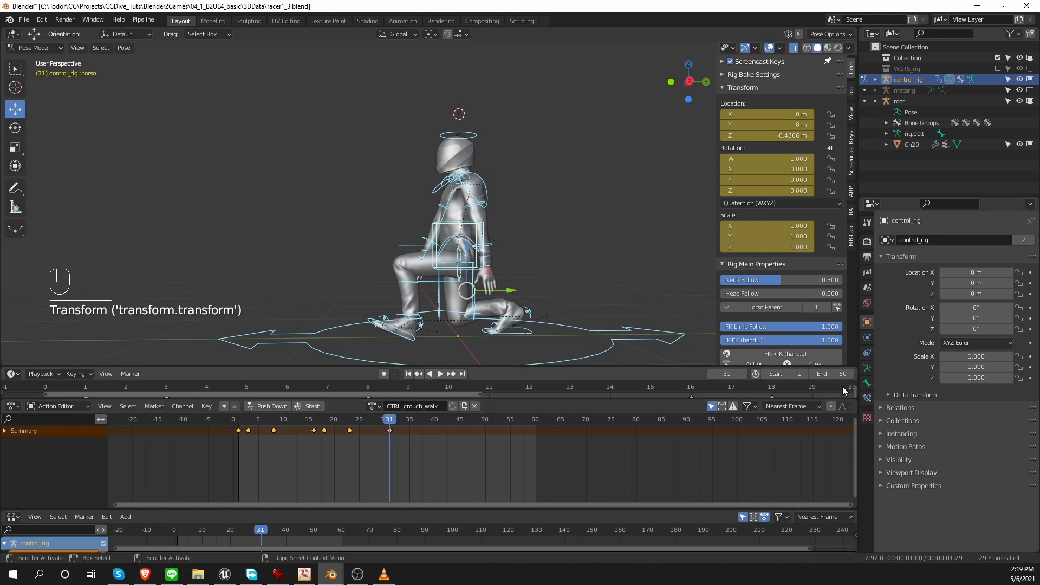
# - Set the scene's end frame to 30 and play the slowed crouch walk
pyautogui.click(833, 373)
pyautogui.write('30')
pyautogui.press('Return')
pyautogui.hotkey('shift', 'space')
pyautogui.hotkey('shift', 'space')
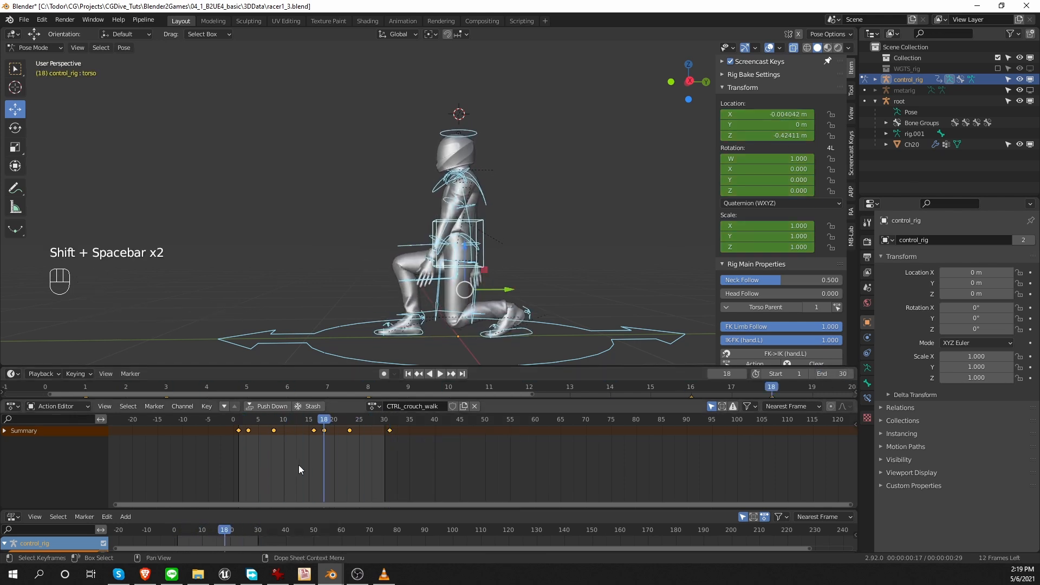
# - Insert Location, Rotation & Scale keyframes on all selected controls at frame 1
pyautogui.click(238, 420)
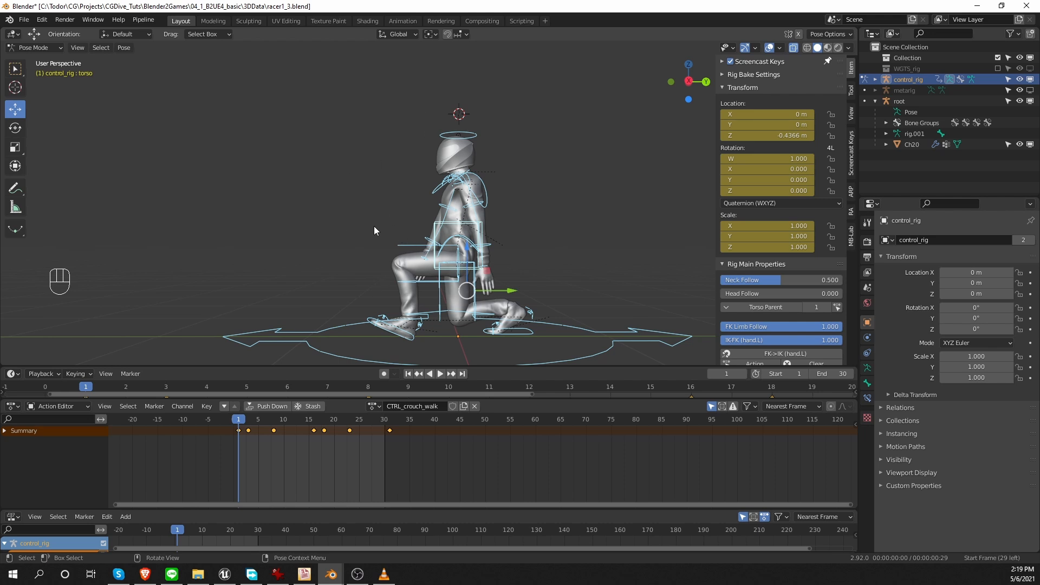
pyautogui.press('i')
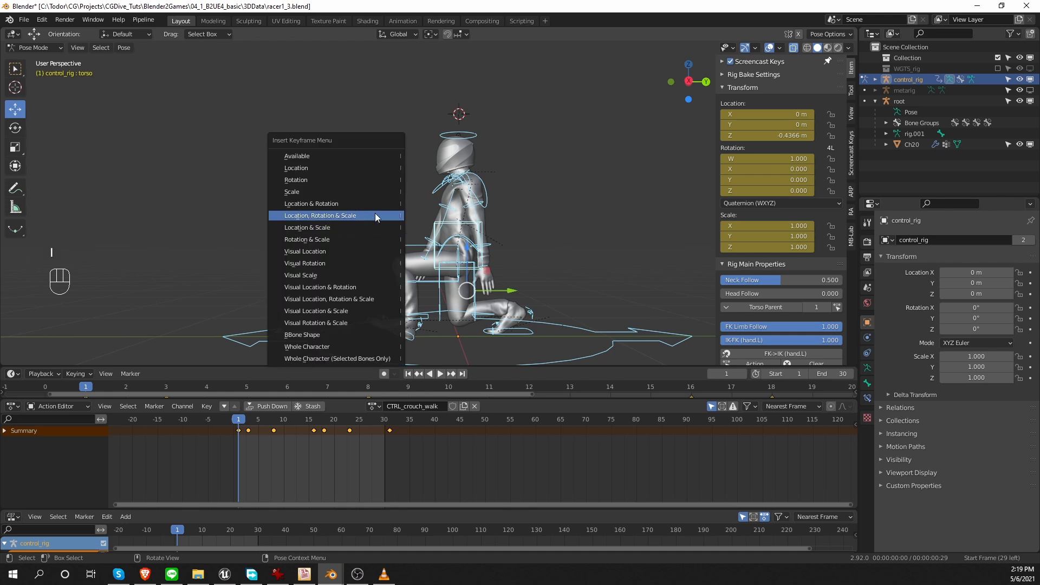
pyautogui.click(382, 215)
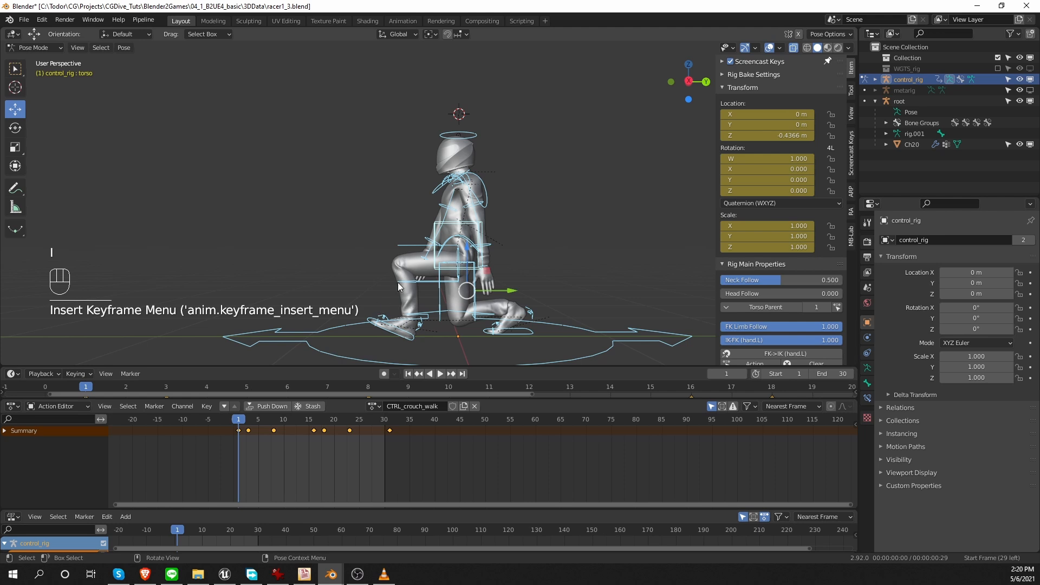
# - Isolate the torso's X Quaternion Rotation curve in the Graph Editor with the filter "x q" and raise all its keys to lean the body forward
pyautogui.moveTo(517, 400); pyautogui.dragTo(518, 416)
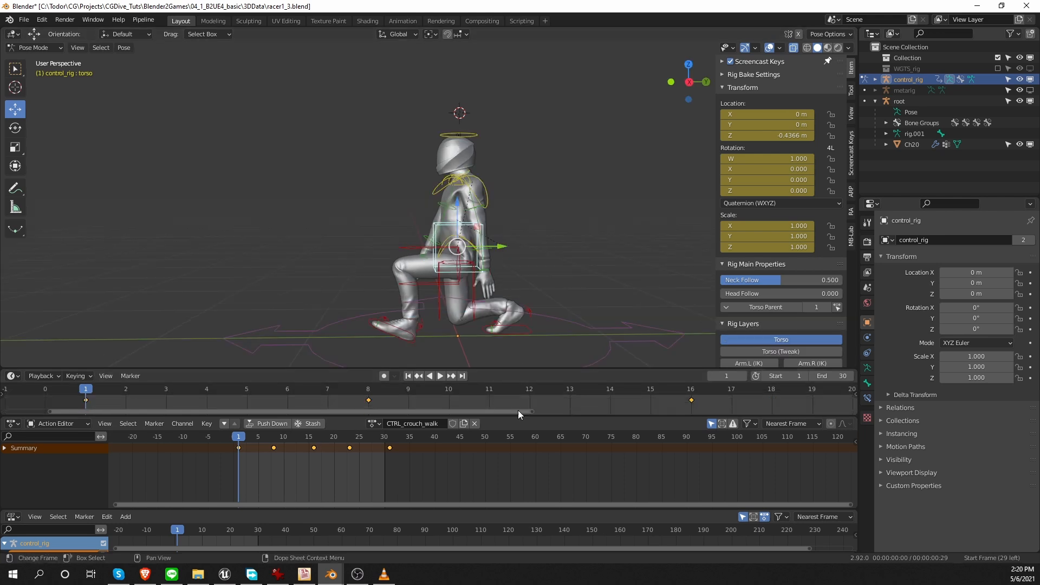
pyautogui.click(729, 62)
pyautogui.moveTo(644, 148); pyautogui.dragTo(626, 151, button='middle')
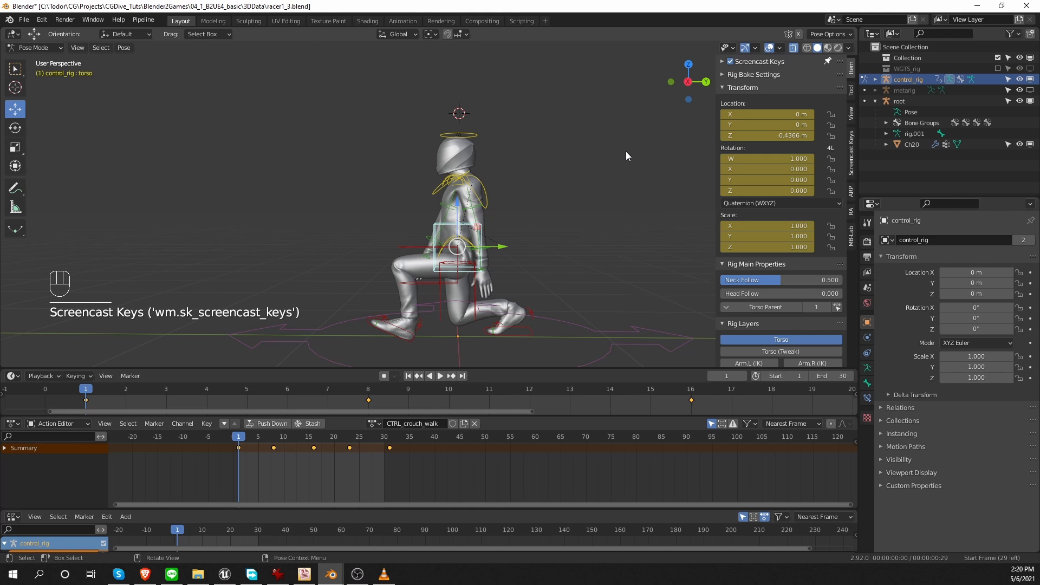
pyautogui.click(13, 423)
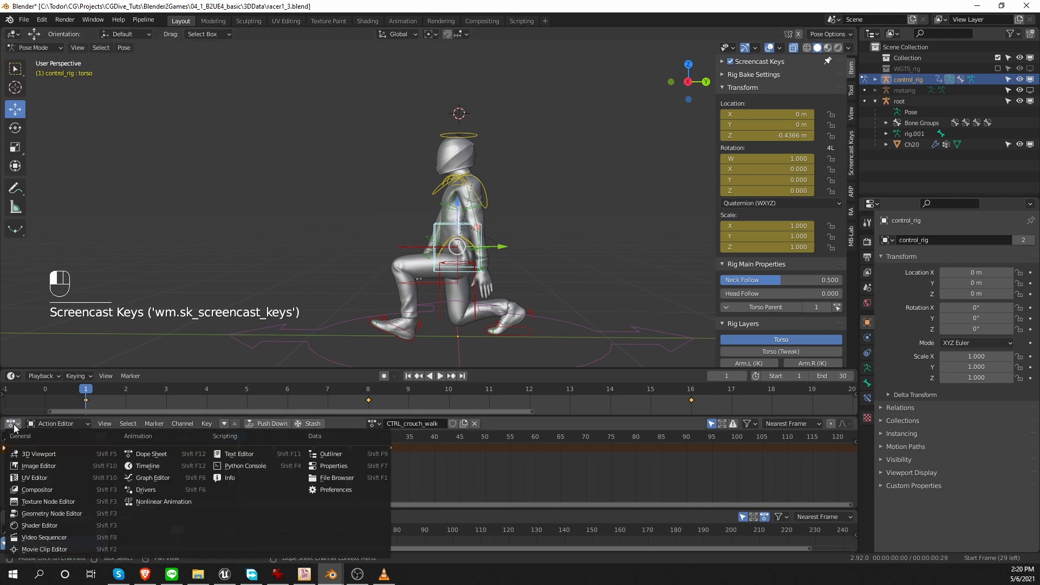
pyautogui.click(152, 477)
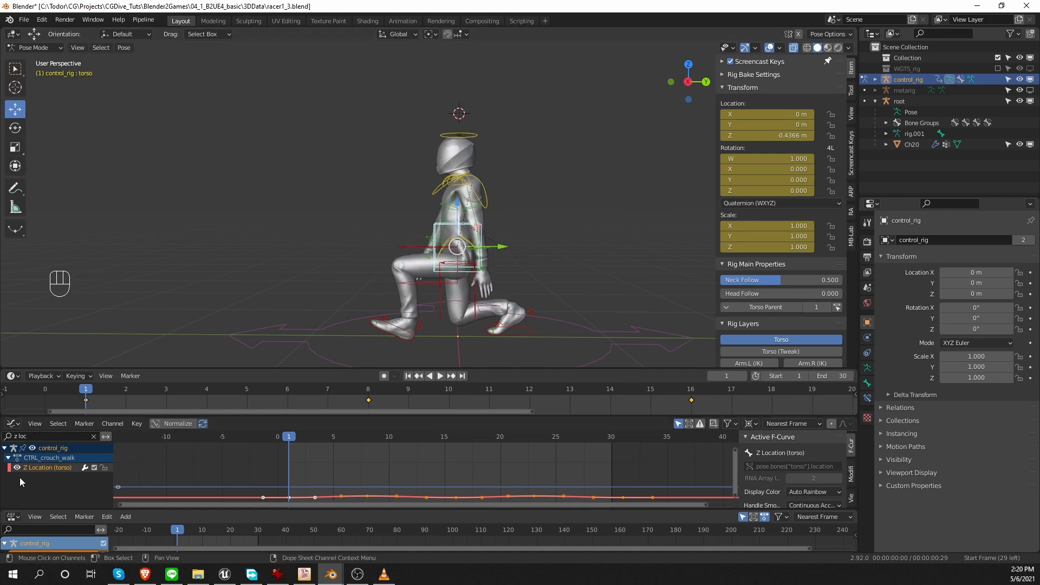
pyautogui.click(41, 436)
pyautogui.write('x')
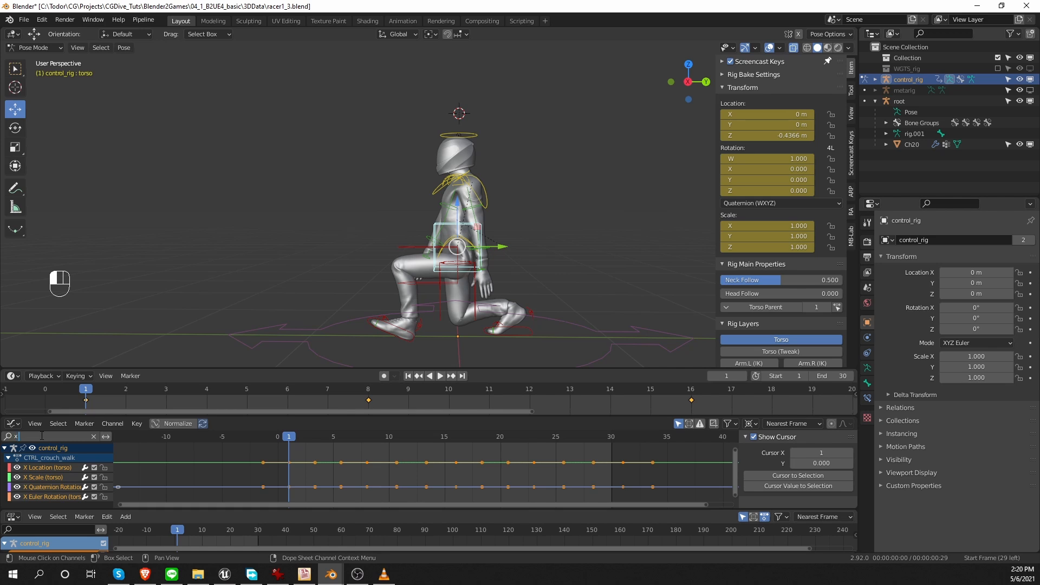
pyautogui.write(' q')
pyautogui.press('Return')
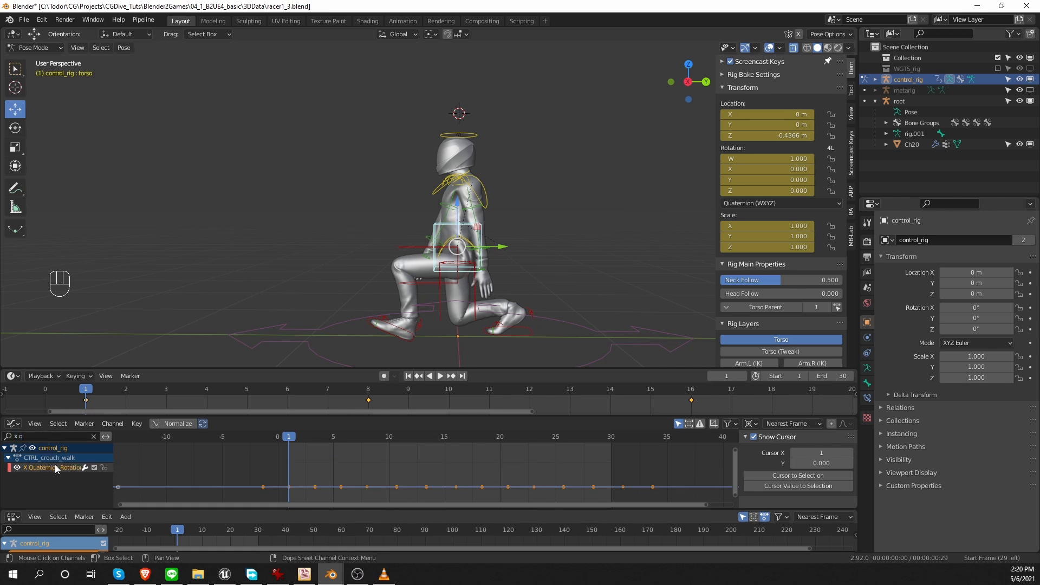
pyautogui.press('g')
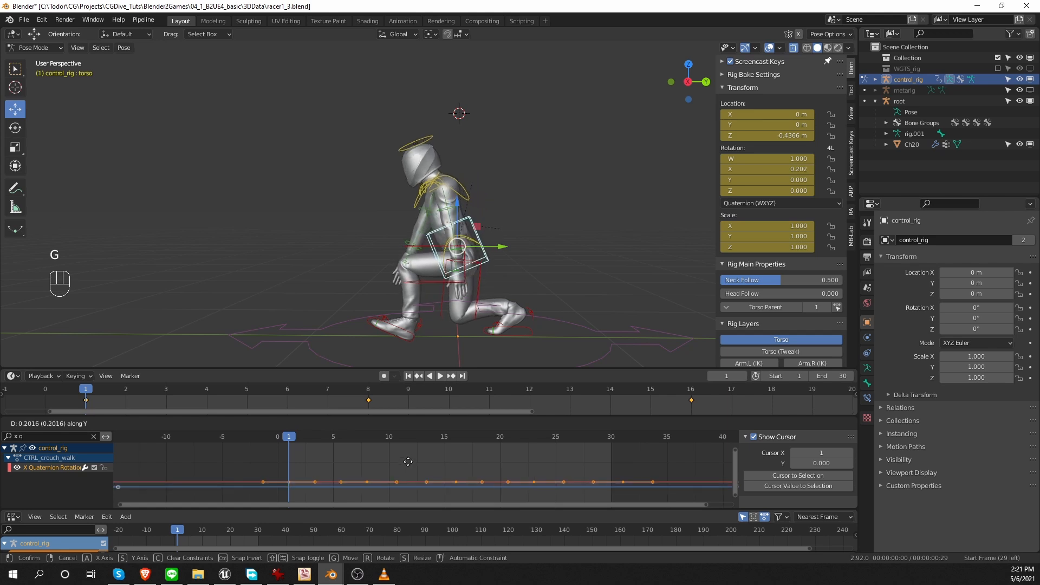
pyautogui.click(408, 464)
# - Raise the chest control's whole X Quaternion Rotation curve to about 0.246 and play the crouch walk from the front
pyautogui.click(469, 196)
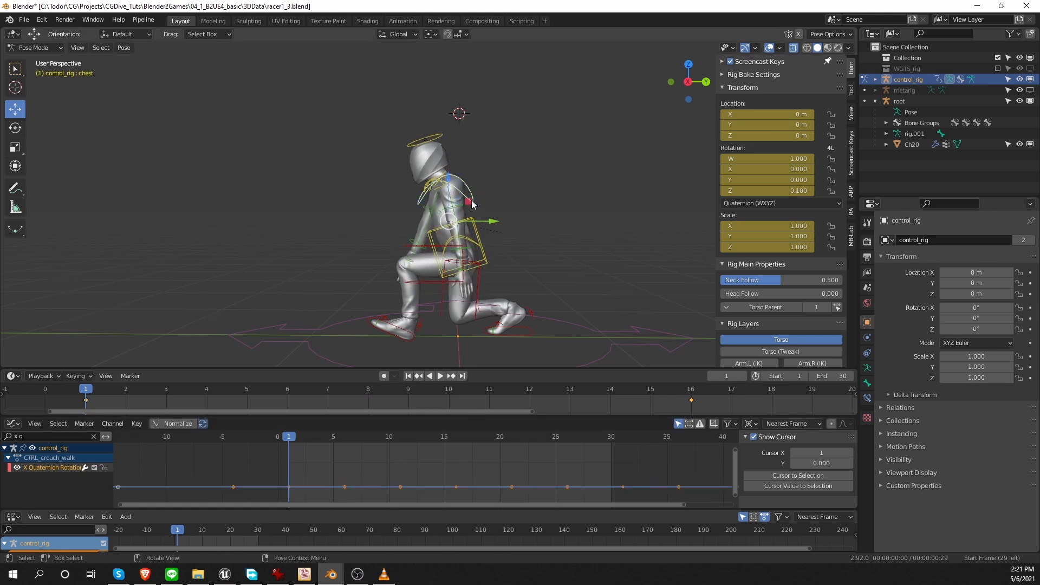
pyautogui.press('g')
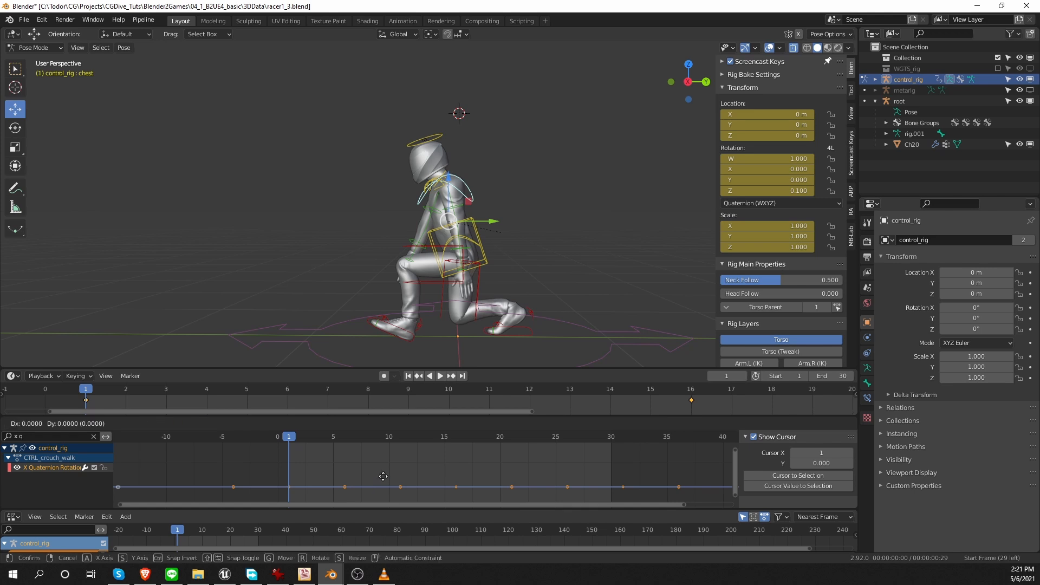
pyautogui.click(385, 470)
pyautogui.hotkey('shift', 'space')
pyautogui.hotkey('shift', 'space')
pyautogui.moveTo(489, 265); pyautogui.dragTo(540, 275, button='middle')
pyautogui.hotkey('shift', 'space')
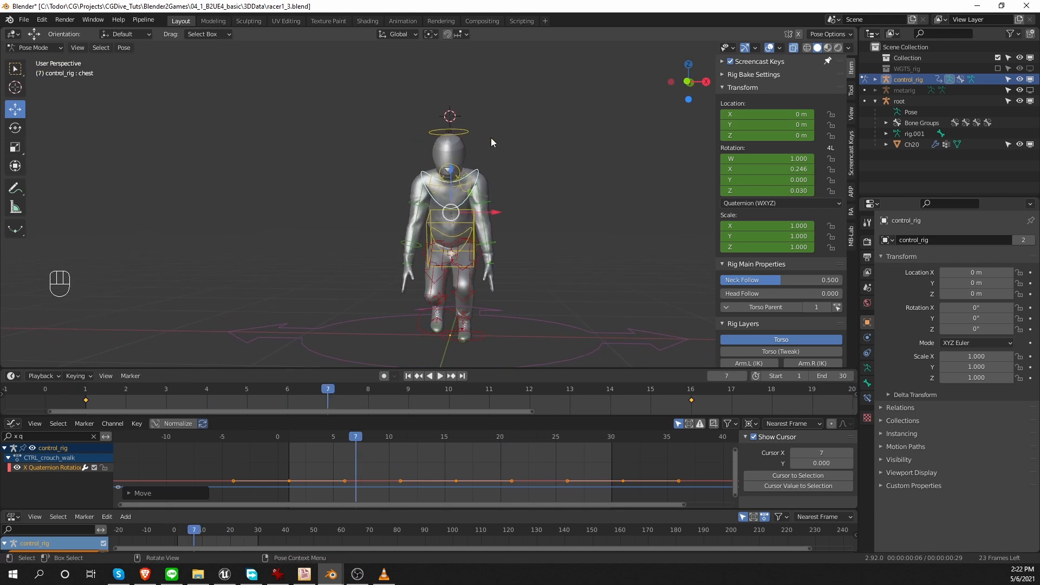
# - Scale both upper arm FK controls' Z Quaternion Rotation curves to about 0.85 in value, filtered with "z q", and play the crouch walk
pyautogui.click(490, 203)
pyautogui.click(417, 208)
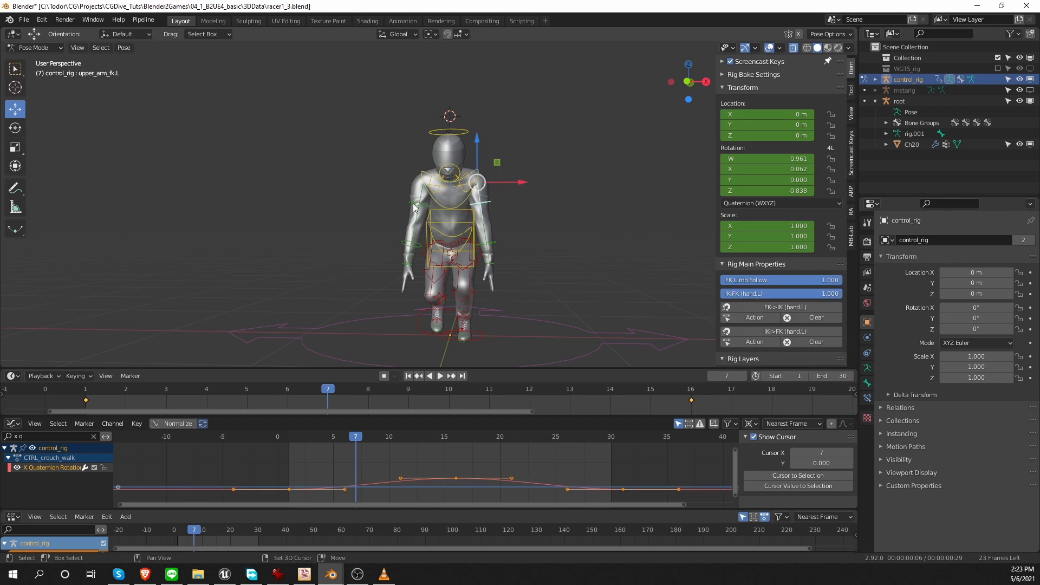
pyautogui.click(39, 437)
pyautogui.write('z q')
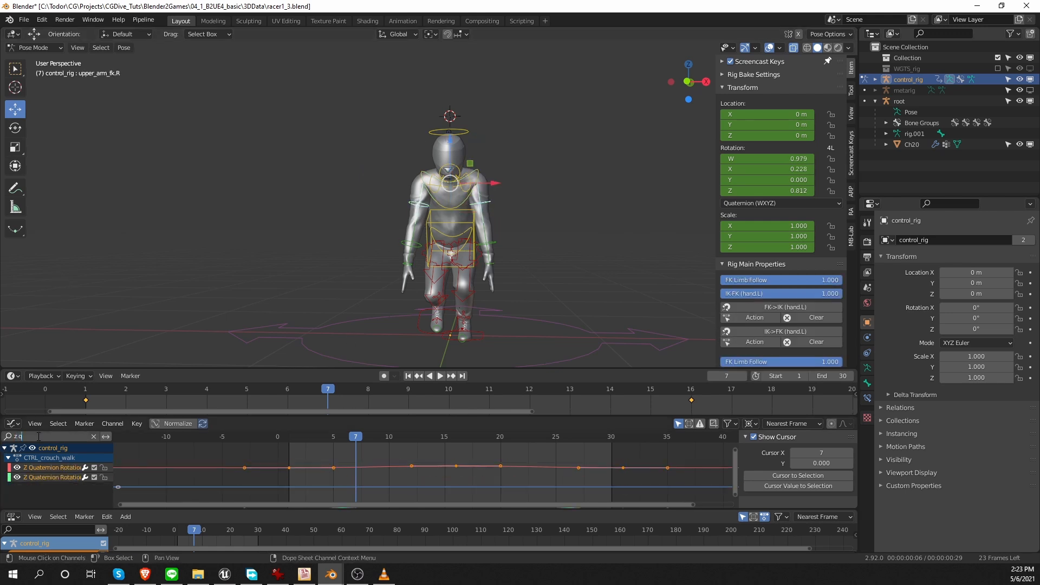
pyautogui.press('Return')
pyautogui.press('Home')
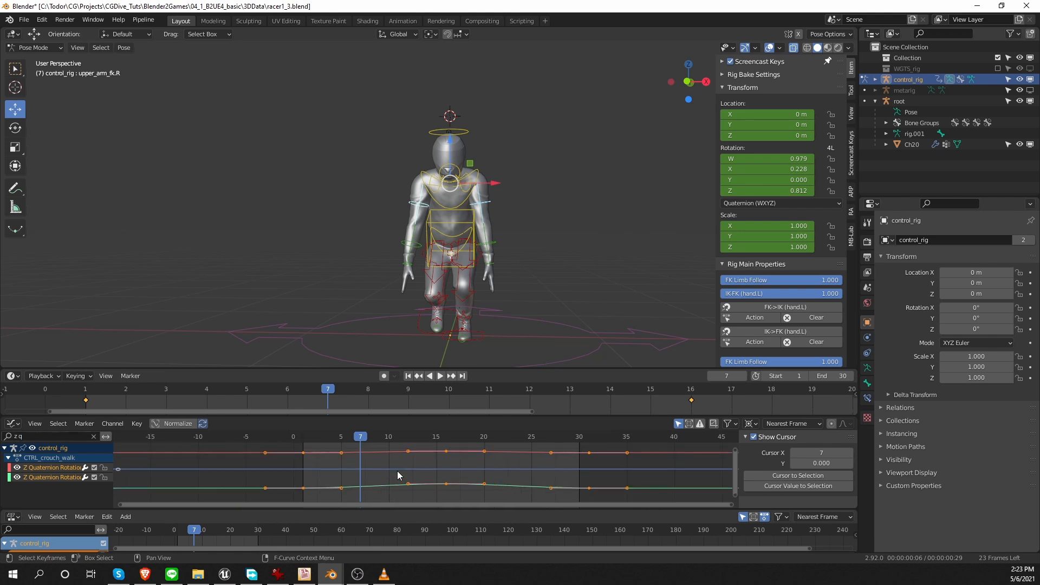
pyautogui.press('s')
pyautogui.press('y')
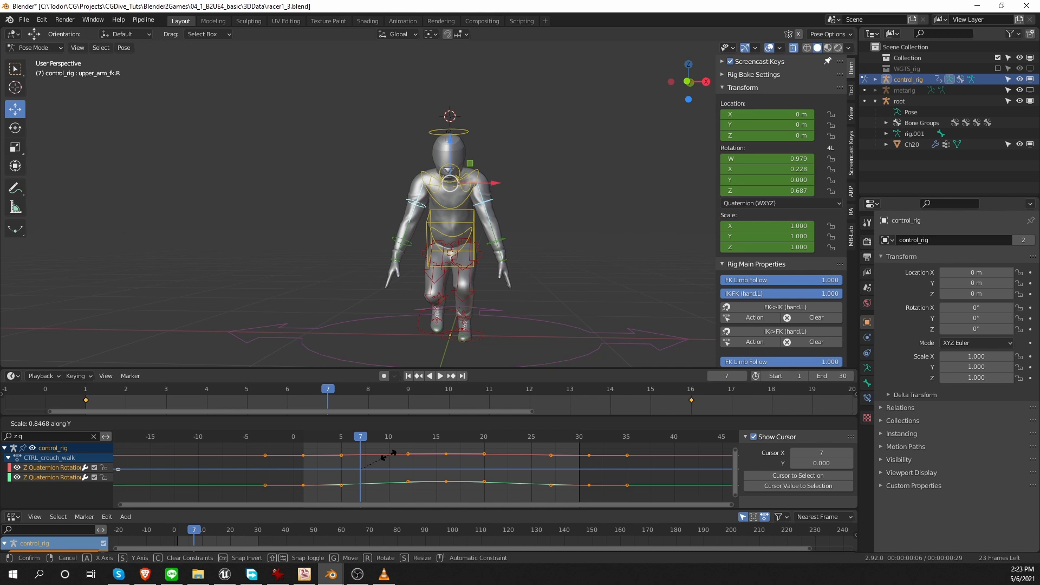
pyautogui.click(389, 455)
pyautogui.moveTo(632, 230); pyautogui.dragTo(509, 249, button='middle')
pyautogui.hotkey('shift', 'space')
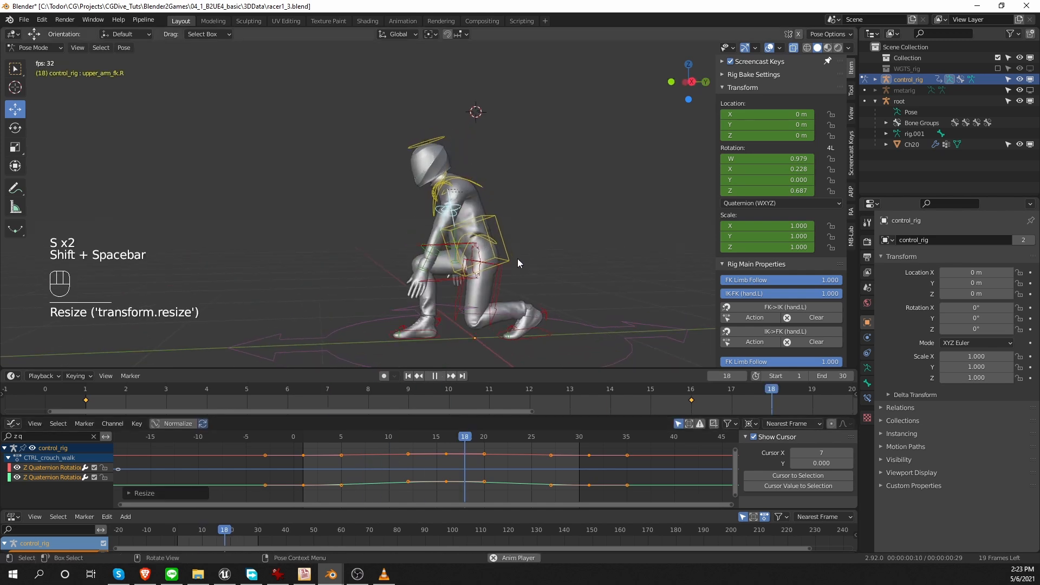
pyautogui.hotkey('shift', 'space')
# - Isolate the upper arms' X Quaternion Rotation curves with the filter "x q" and raise their upper keys to swing the arms further forward
pyautogui.click(67, 436)
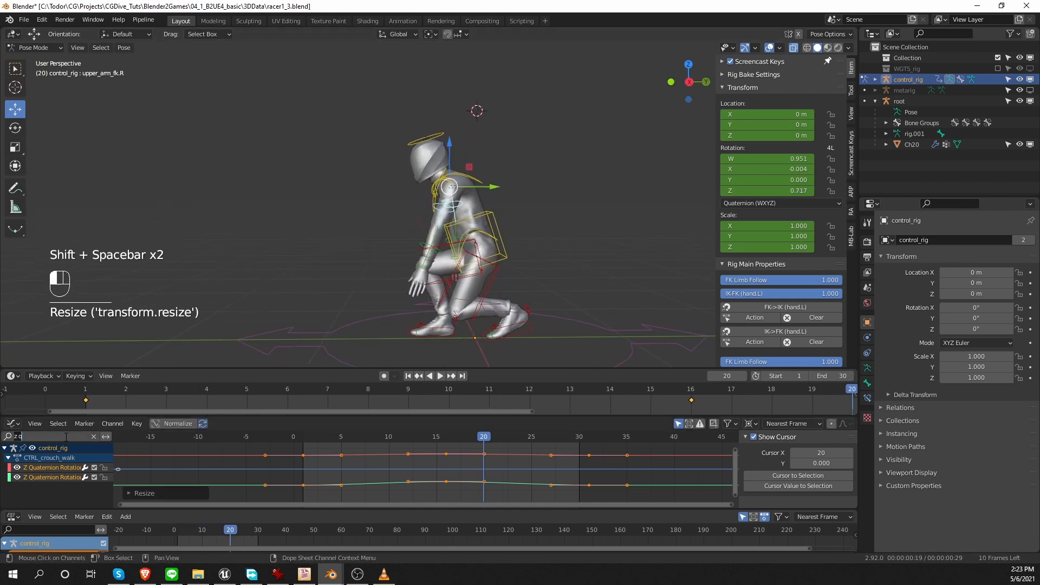
pyautogui.write('x q')
pyautogui.press('Return')
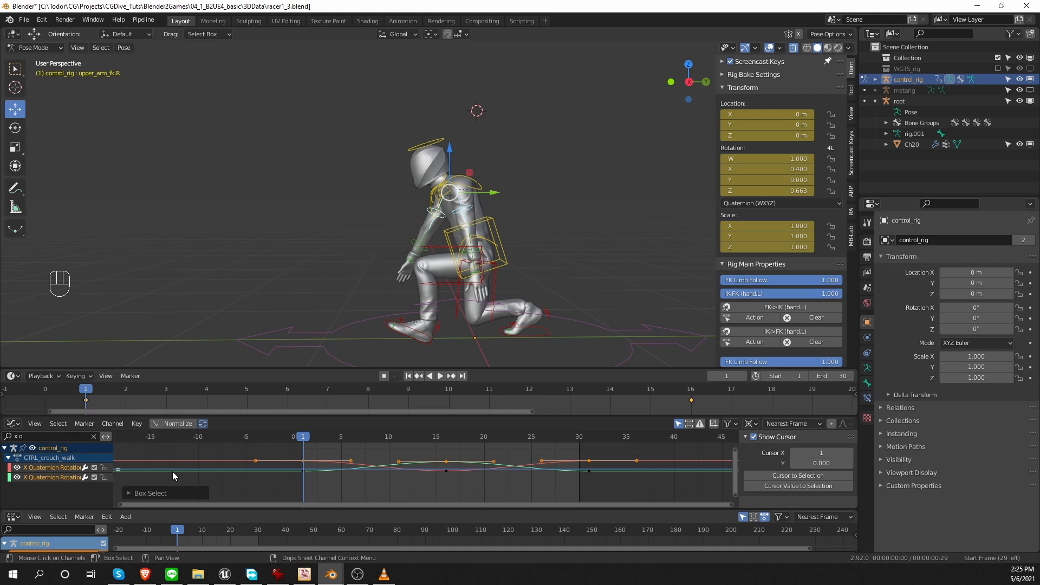
pyautogui.press('g')
pyautogui.press('s')
pyautogui.press('g')
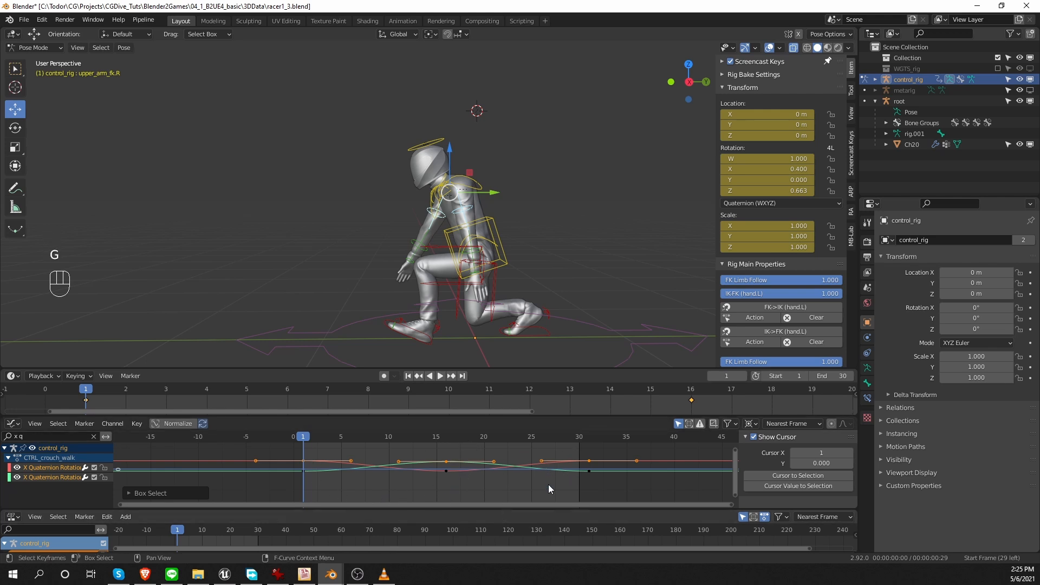
pyautogui.press('g')
pyautogui.press('g')
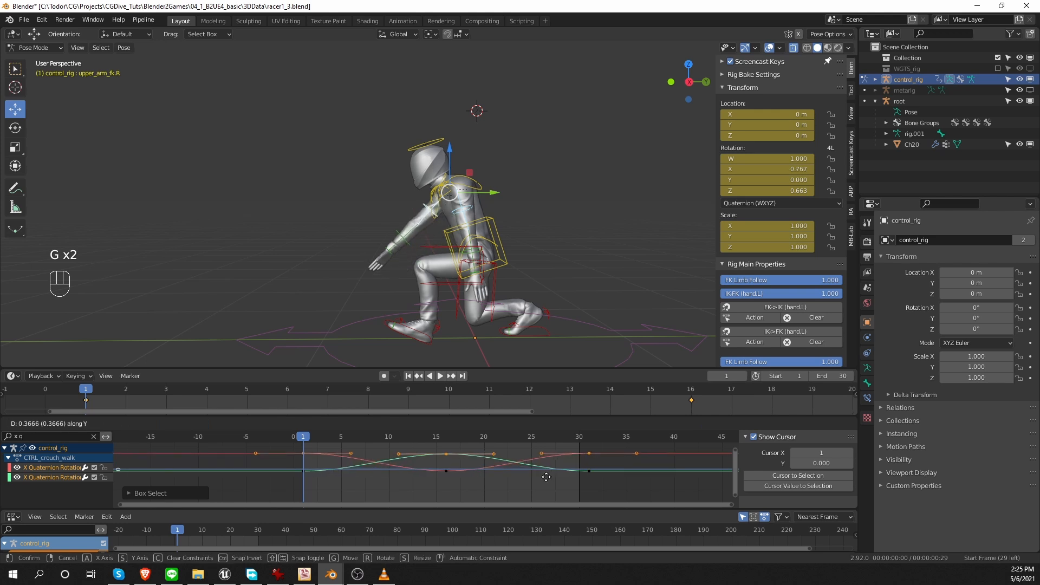
pyautogui.click(454, 488)
# - Lower the bottom keys of both upper arms' X Quaternion Rotation curves to swing the arms further back, and check the playback
pyautogui.moveTo(260, 485); pyautogui.dragTo(648, 469)
pyautogui.press('g')
pyautogui.click(645, 477)
pyautogui.hotkey('shift', 'space')
pyautogui.hotkey('shift', 'space')
# - Readjust the upper keys of both upper arms' X Quaternion Rotation curves to balance the swing while checking the playback
pyautogui.moveTo(260, 450); pyautogui.dragTo(650, 470)
pyautogui.press('g')
pyautogui.click(643, 476)
pyautogui.hotkey('shift', 'space')
pyautogui.hotkey('shift', 'space')
pyautogui.press('g')
pyautogui.hotkey('shift', 'space')
pyautogui.hotkey('shift', 'space')
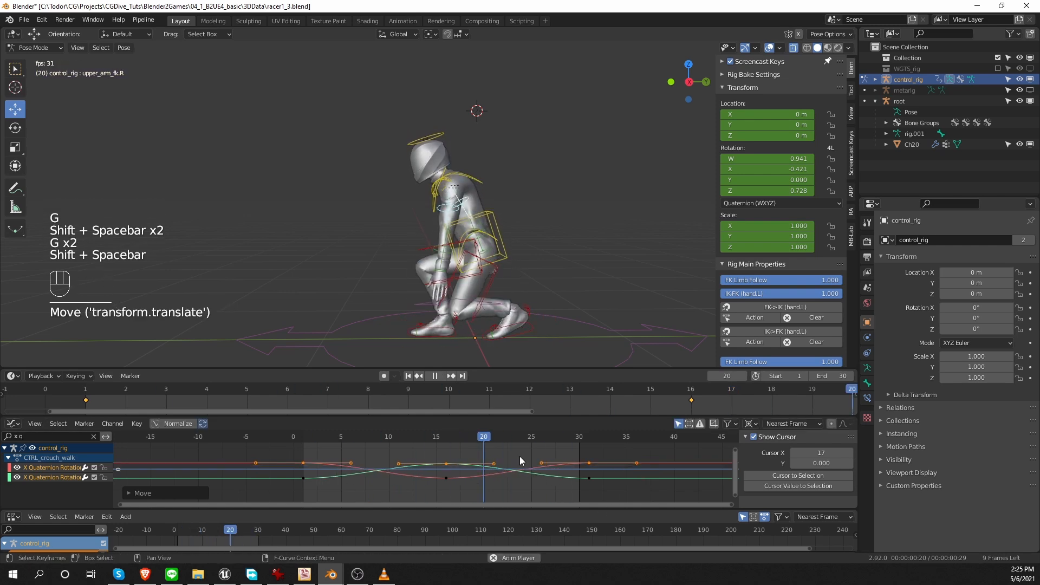
pyautogui.hotkey('shift', 'space')
# - Raise both forearm FK controls' X Quaternion Rotation curves to about 0.236 to bend the elbows, and play the walk without overlays
pyautogui.moveTo(517, 249); pyautogui.dragTo(534, 263, button='middle')
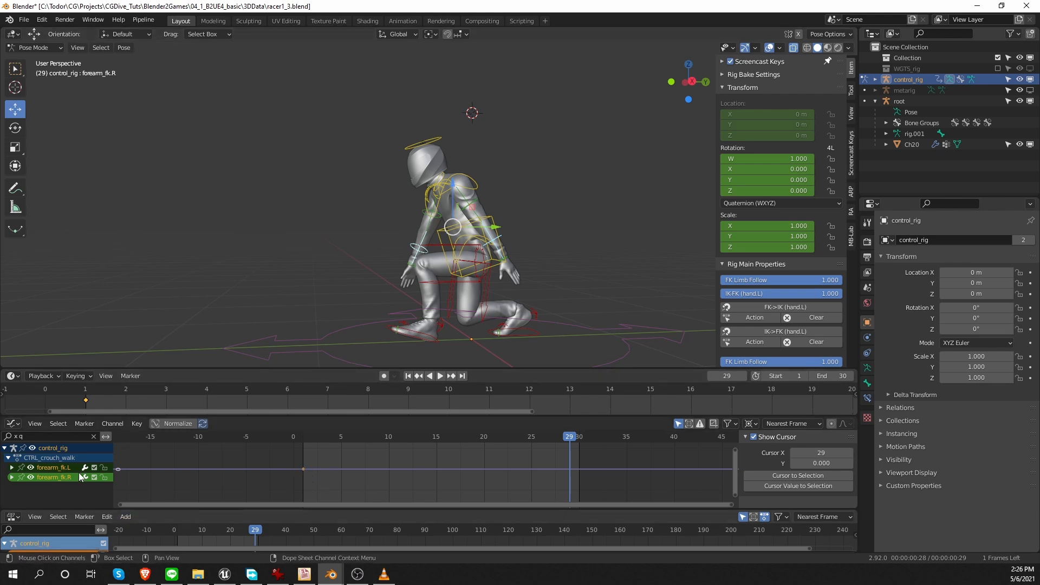
pyautogui.press('g')
pyautogui.click(326, 471)
pyautogui.hotkey('shift', 'space')
pyautogui.press('z')
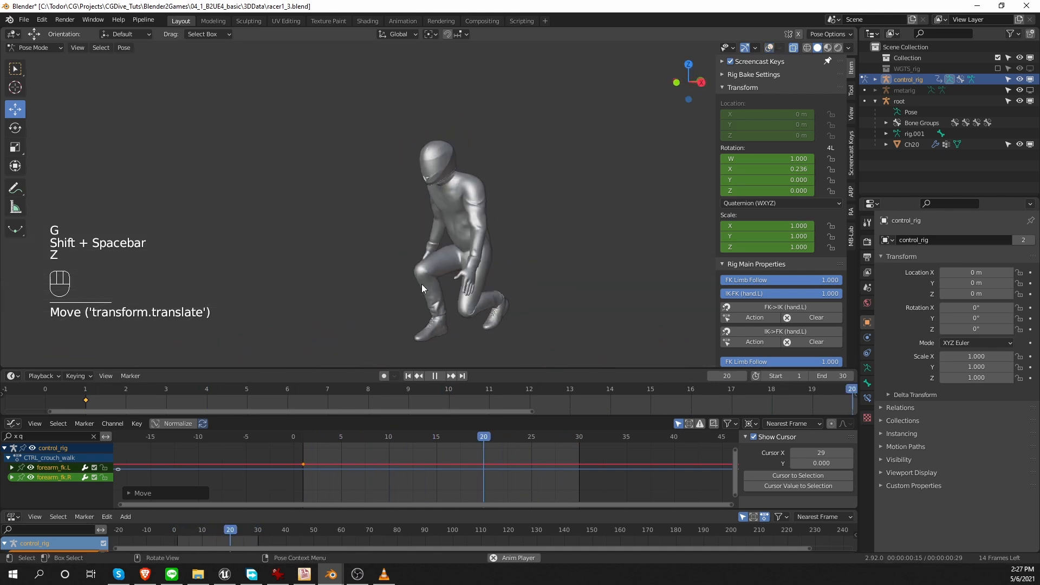
pyautogui.hotkey('shift', 'space')
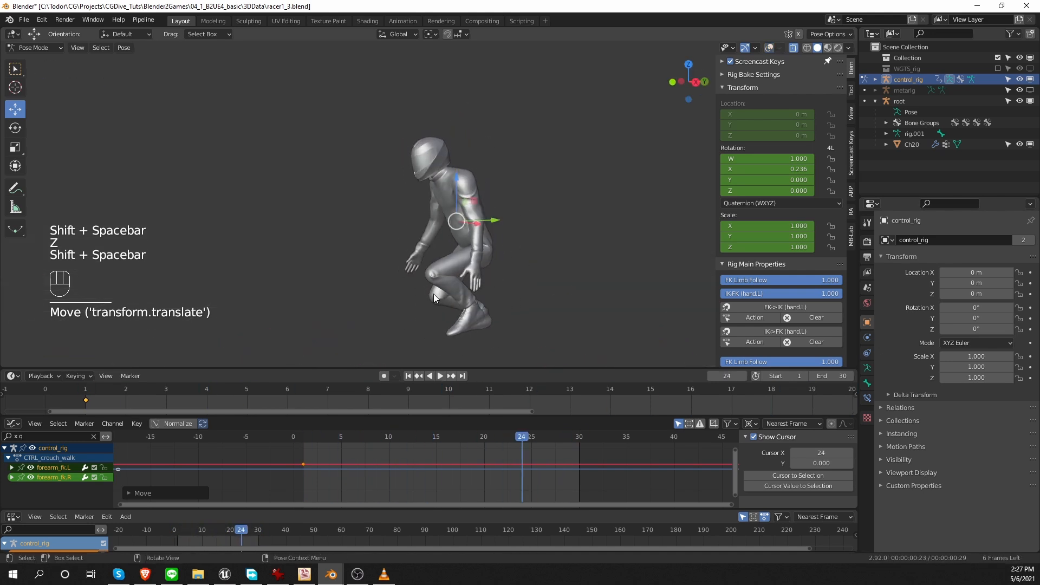
pyautogui.hotkey('shift', 'space')
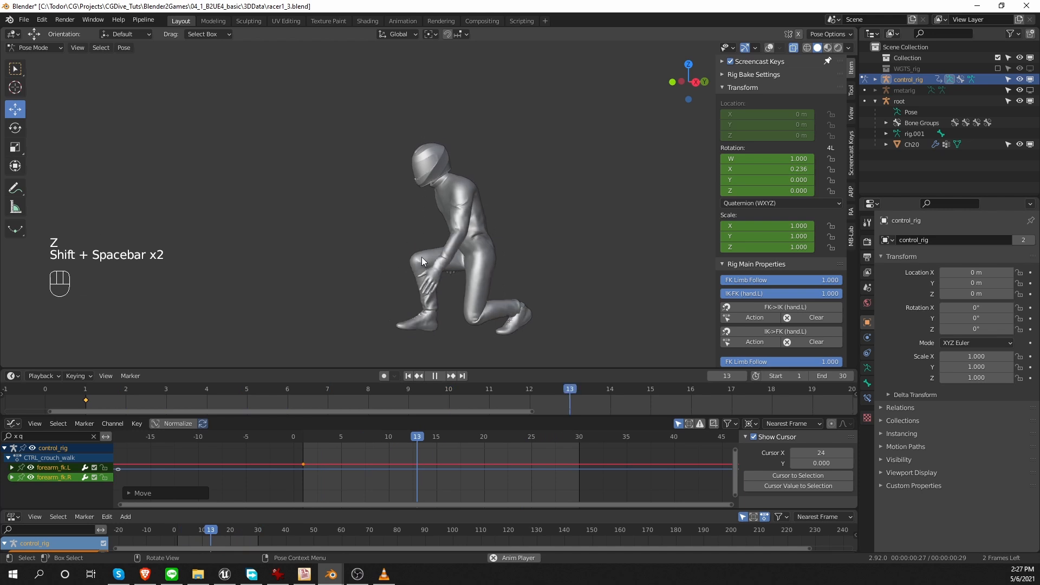
pyautogui.hotkey('shift', 'space')
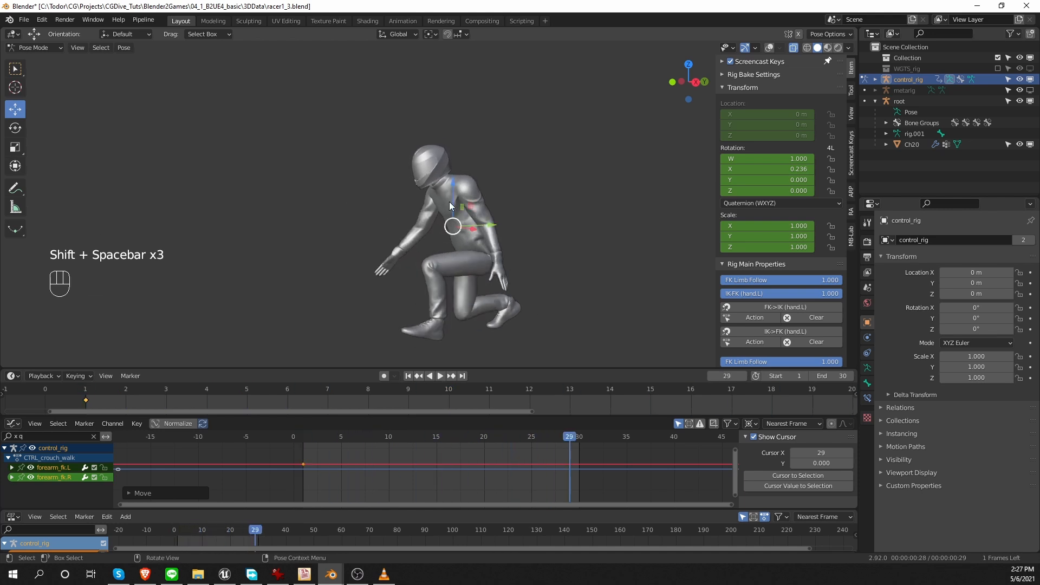
pyautogui.moveTo(441, 249); pyautogui.dragTo(501, 249, button='middle')
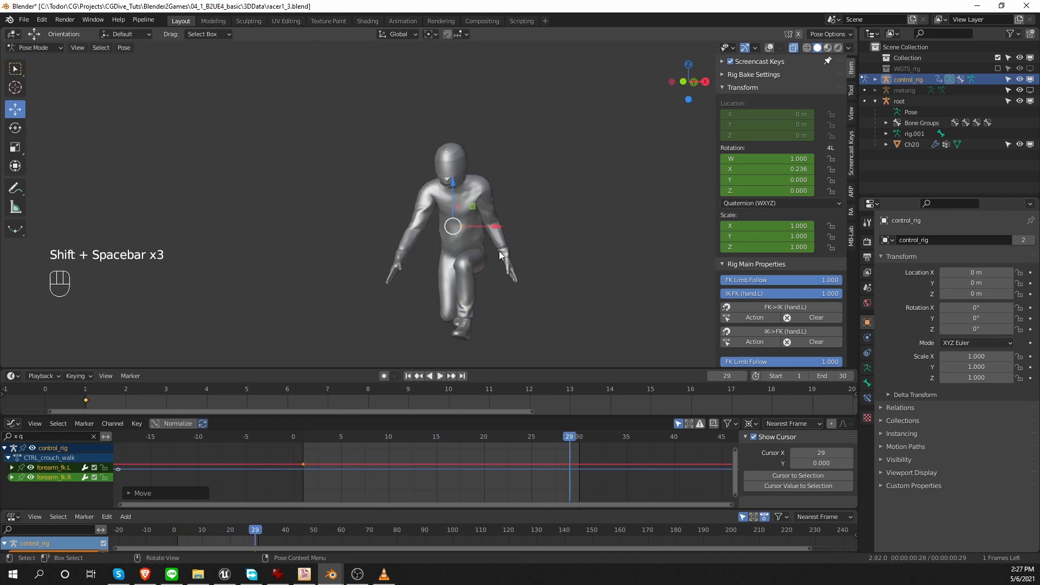
# - Raise the chest control's Z Quaternion Rotation curve to about 0.247 at the start and end of the cycle, and play the crouch walk
pyautogui.hotkey('shift', 'alt', 'z')
pyautogui.click(483, 182)
pyautogui.press('g')
pyautogui.rightClick(443, 484)
pyautogui.click(52, 436)
pyautogui.write('z q')
pyautogui.press('Return')
pyautogui.press('g')
pyautogui.rightClick(484, 483)
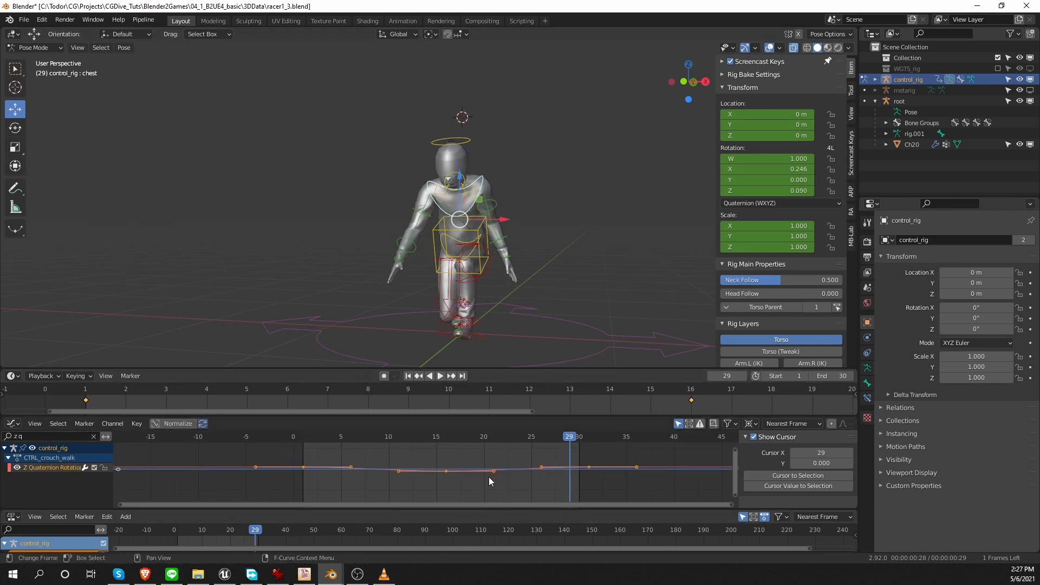
pyautogui.press('g')
pyautogui.click(490, 478)
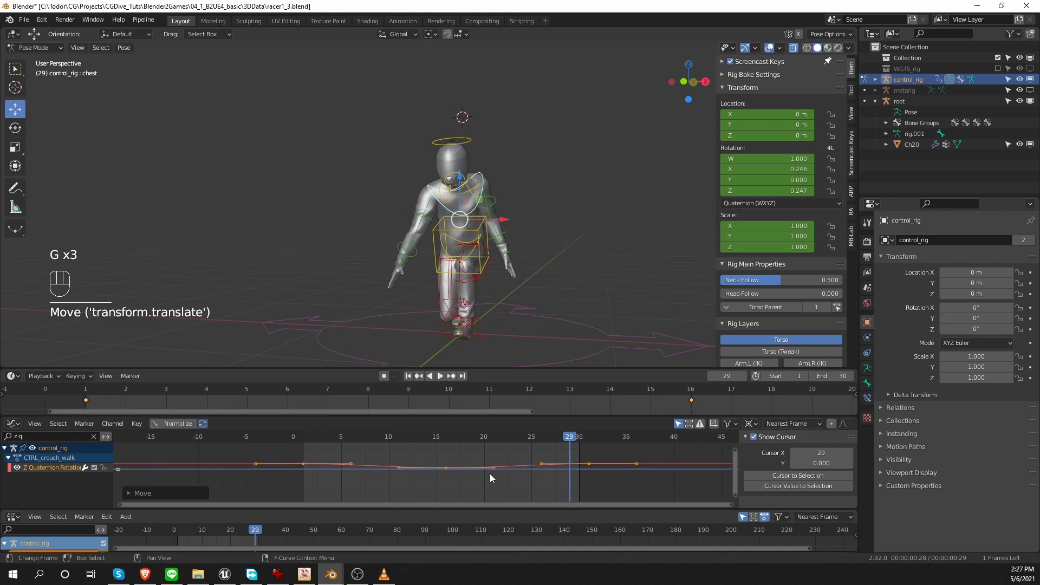
pyautogui.hotkey('shift', 'space')
pyautogui.press('z')
pyautogui.moveTo(433, 310); pyautogui.dragTo(381, 305, button='middle')
pyautogui.hotkey('shift', 'space')
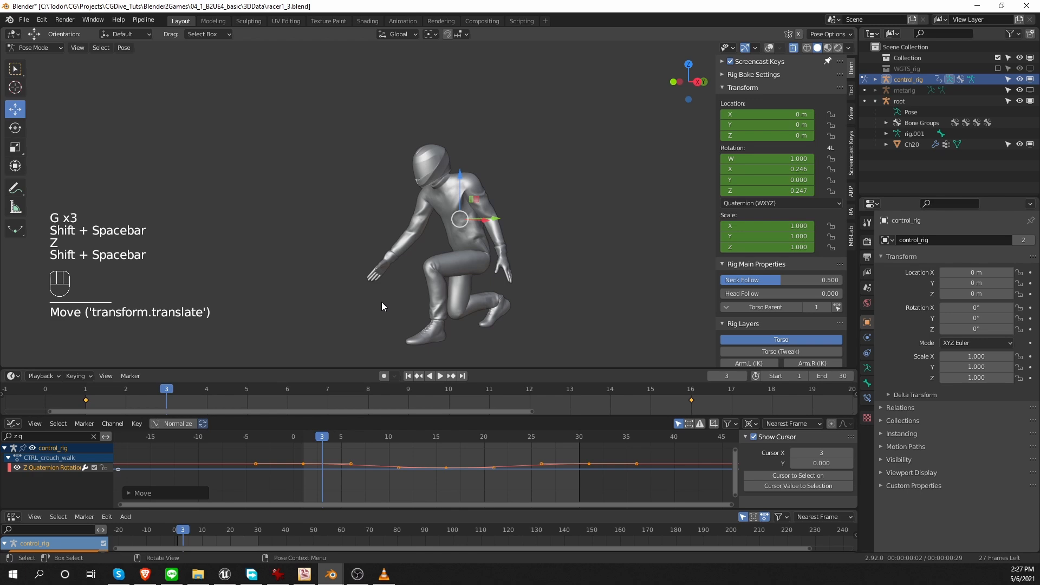
# - Push the CTRL_crouch_walk action down to the NLA from the Action Editor and mute its track
pyautogui.click(84, 423)
pyautogui.click(14, 423)
pyautogui.click(147, 454)
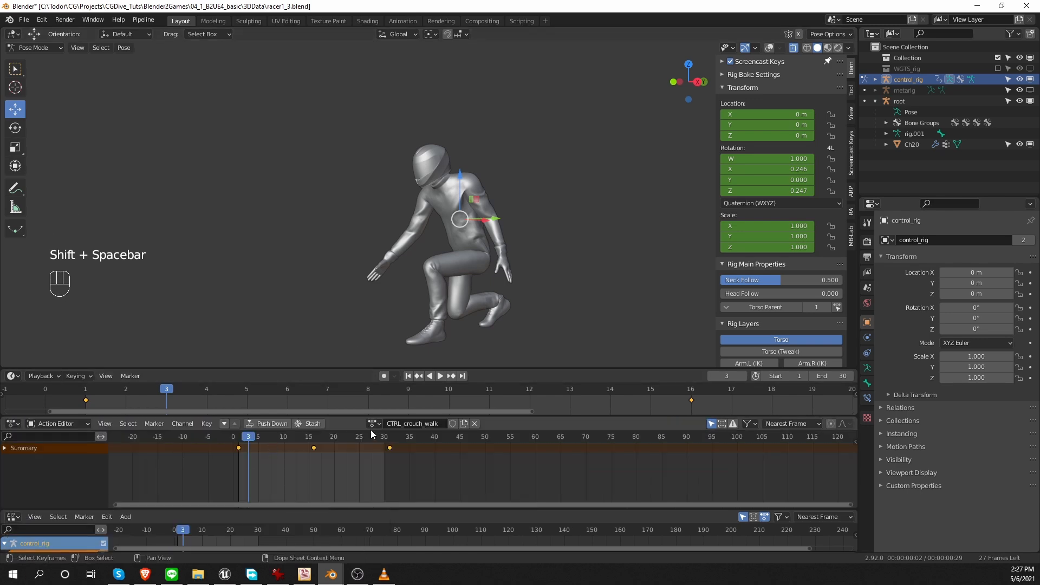
pyautogui.click(274, 424)
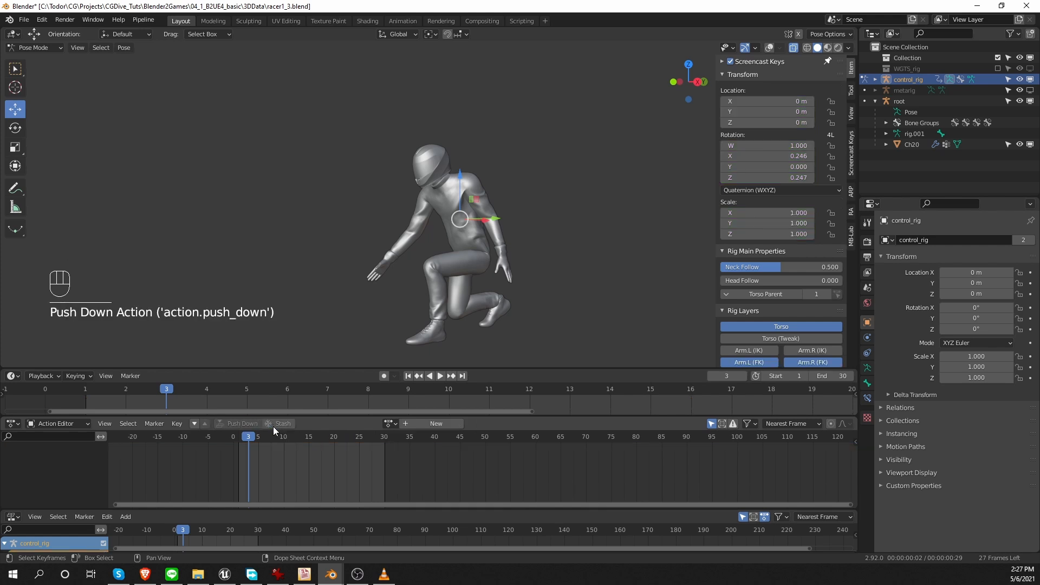
pyautogui.moveTo(274, 511); pyautogui.dragTo(275, 456)
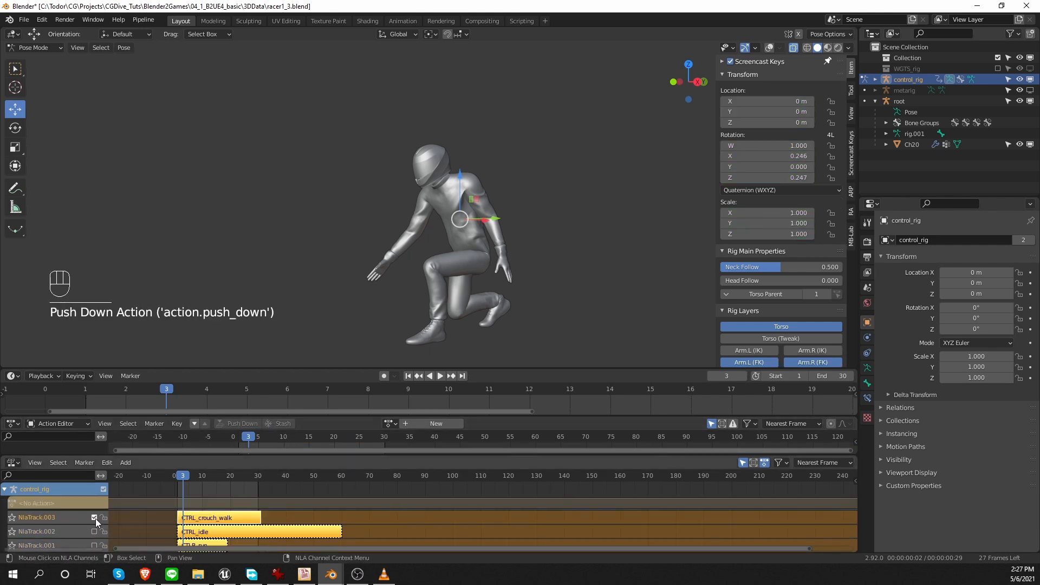
pyautogui.click(95, 518)
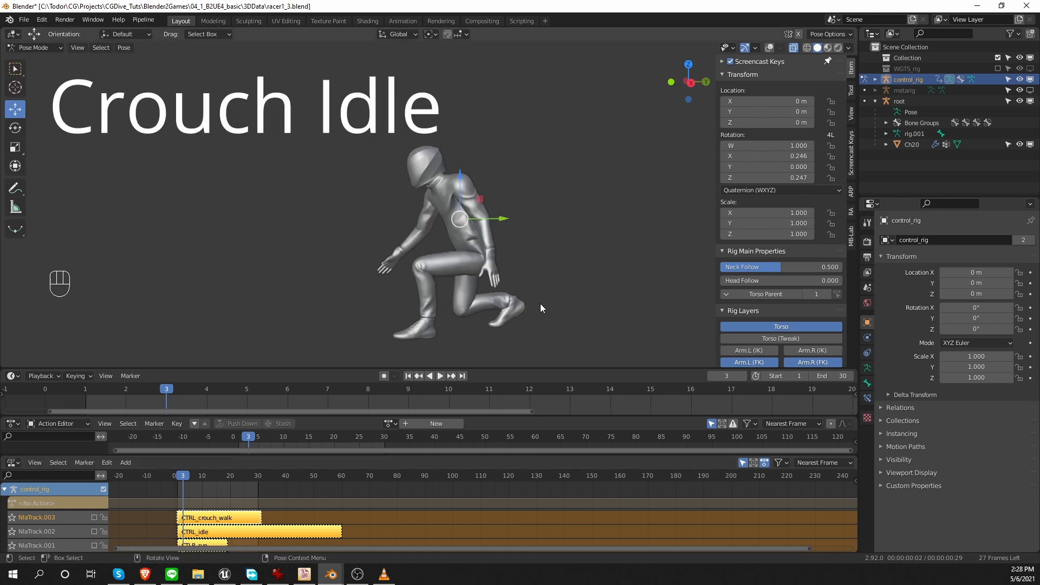
# - Show the rig overlays again and create a new action named CTRL_crouch_idel for the rig
pyautogui.moveTo(462, 258); pyautogui.dragTo(478, 298, button='middle')
pyautogui.hotkey('shift', 'alt', 'z')
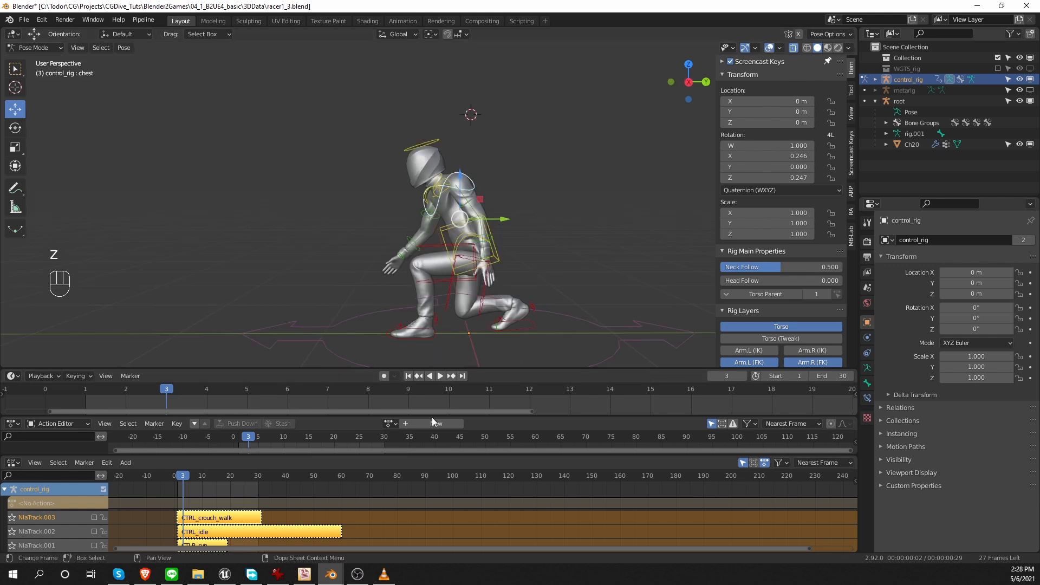
pyautogui.click(427, 423)
pyautogui.click(446, 424)
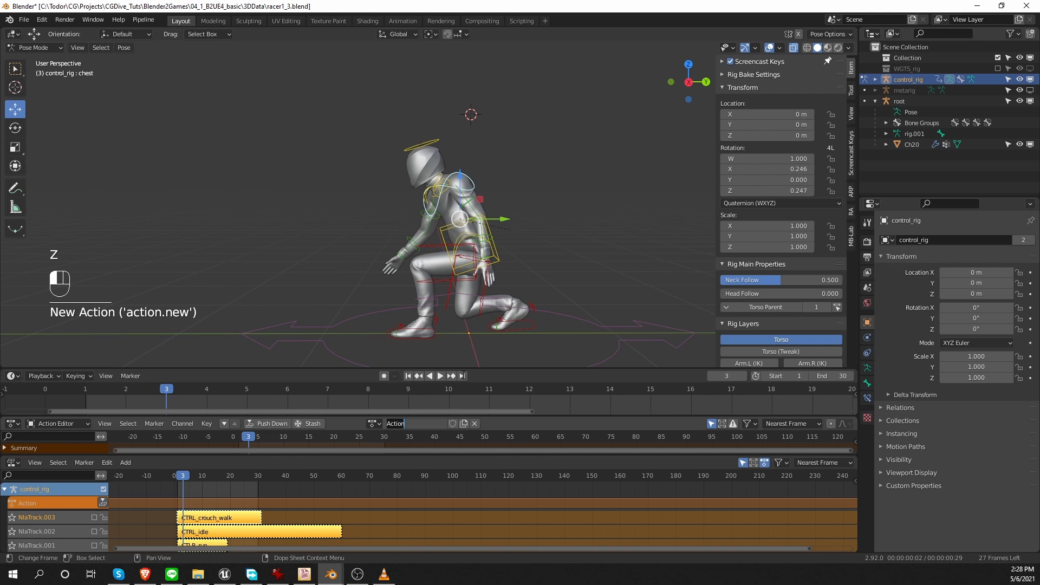
pyautogui.write('CL')
pyautogui.write('RL_crouch')
pyautogui.write('_idel')
pyautogui.press('Return')
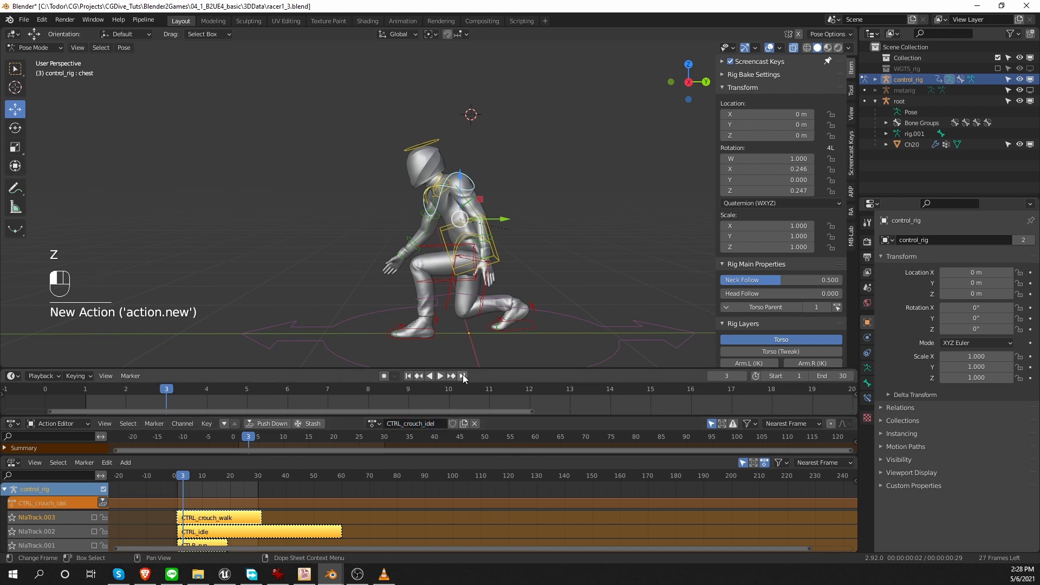
# - Select the foot controls and clear all their transforms
pyautogui.click(519, 331)
pyautogui.click(474, 313)
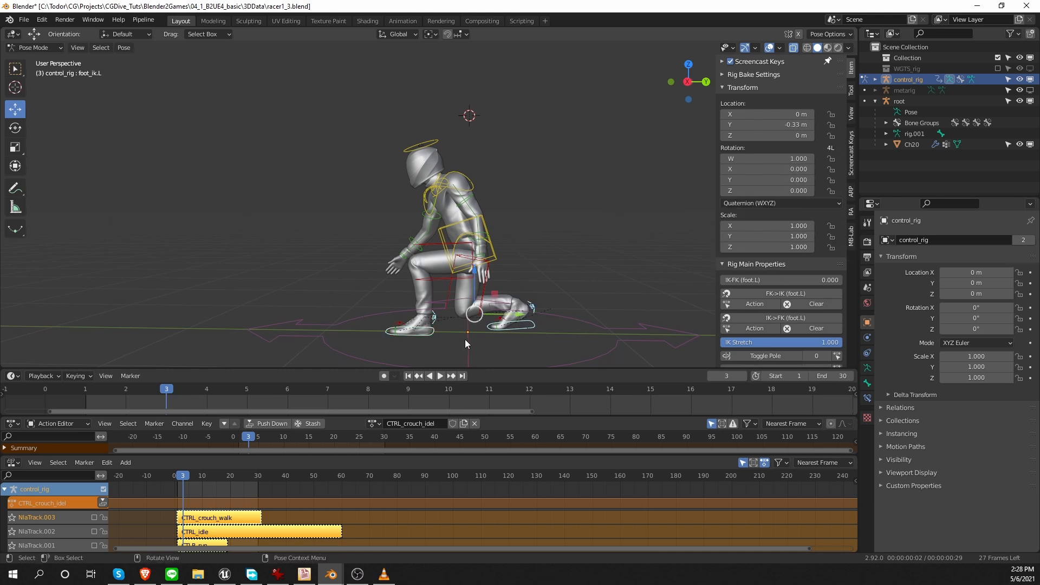
pyautogui.click(124, 49)
pyautogui.moveTo(217, 71)
pyautogui.click(259, 71)
# - Move the left foot IK control back to a Y location of about 0.323 m for the kneeling pose
pyautogui.moveTo(357, 265); pyautogui.dragTo(414, 296, button='middle')
pyautogui.scroll(1, 456, 335)
pyautogui.keyDown('shift'); pyautogui.moveTo(456, 336); pyautogui.dragTo(437, 288, button='middle'); pyautogui.keyUp('shift')
pyautogui.click(480, 303)
pyautogui.moveTo(511, 287); pyautogui.dragTo(468, 288)
pyautogui.click(478, 307)
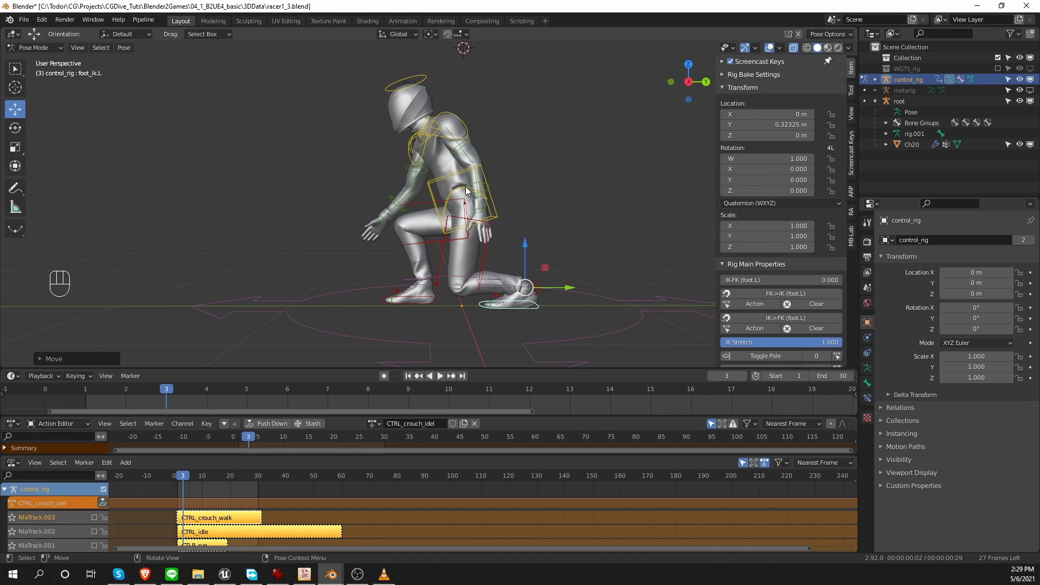
# - Move the torso control to about Y 0.076 m and Z -0.472 m, and rotate it to a slight forward lean
pyautogui.click(466, 186)
pyautogui.press('r')
pyautogui.press('g')
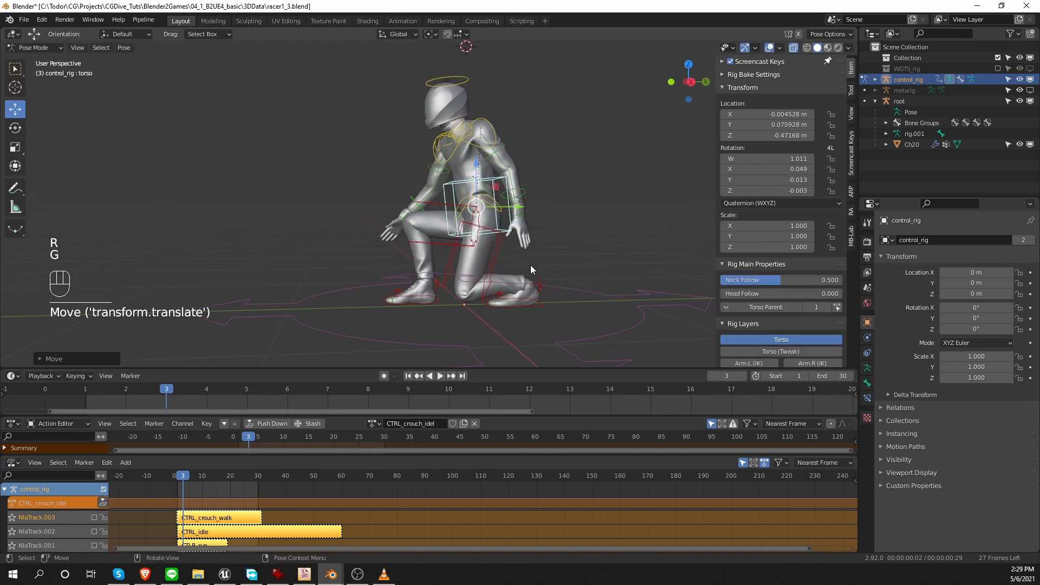
pyautogui.press('r')
pyautogui.press('r')
pyautogui.press('r')
pyautogui.click(500, 194)
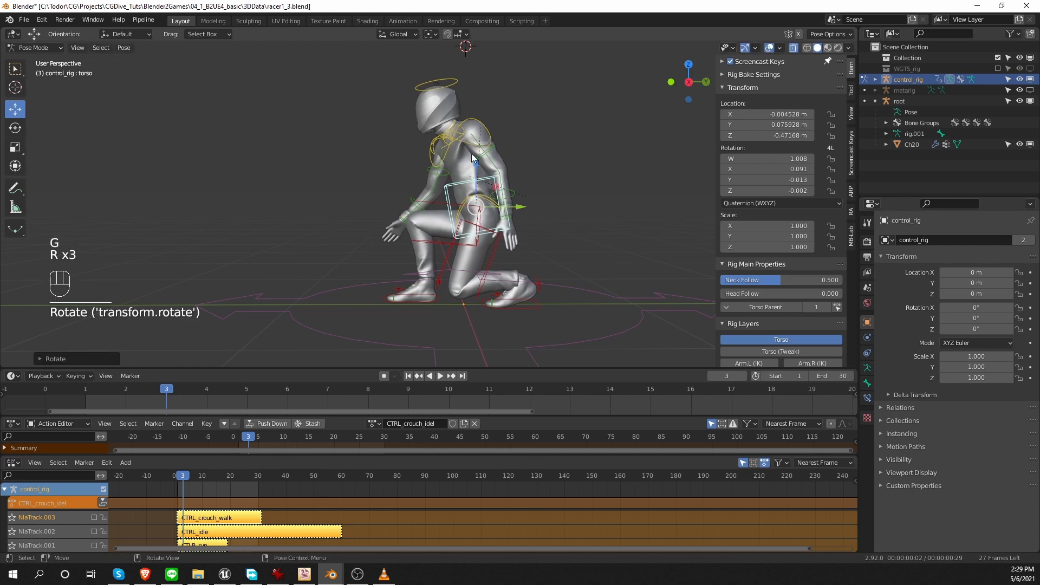
# - Clear the chest control's rotation and rotate the chest anew to suit the crouched pose
pyautogui.click(490, 140)
pyautogui.press('r')
pyautogui.press('r')
pyautogui.click(467, 117)
pyautogui.hotkey('alt', 'r')
pyautogui.moveTo(455, 173)
pyautogui.mouseDown(button='middle')
pyautogui.moveTo(541, 181)
pyautogui.moveTo(455, 179)
pyautogui.mouseUp(button='middle')
pyautogui.press('r')
pyautogui.click(527, 130)
# - Rotate the right arm's FK controls to pose the upper arm and forearm for the crouch
pyautogui.click(424, 168)
pyautogui.moveTo(403, 211); pyautogui.dragTo(485, 222, button='middle')
pyautogui.press('r')
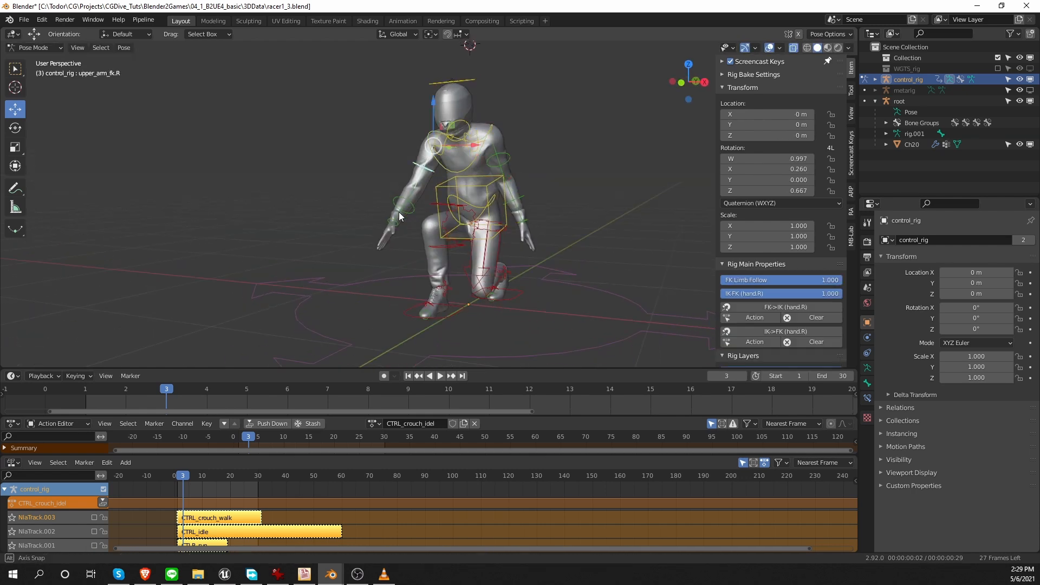
pyautogui.click(407, 222)
pyautogui.press('r')
pyautogui.click(423, 168)
pyautogui.press('r')
pyautogui.moveTo(401, 228)
pyautogui.mouseDown(button='middle')
pyautogui.moveTo(482, 233)
pyautogui.moveTo(417, 223)
pyautogui.mouseUp(button='middle')
# - Clear the left upper arm FK control's rotation and rotate the upper arm into a new crouch position
pyautogui.click(499, 157)
pyautogui.moveTo(492, 205); pyautogui.dragTo(452, 206, button='middle')
pyautogui.hotkey('alt', 'r')
pyautogui.press('r')
pyautogui.click(523, 243)
pyautogui.press('r')
pyautogui.moveTo(547, 237); pyautogui.dragTo(644, 237, button='middle')
pyautogui.press('r')
pyautogui.click(531, 216)
# - Rotate the left forearm FK control to bend the arm in front of the body
pyautogui.click(503, 203)
pyautogui.press('r')
pyautogui.moveTo(552, 241)
pyautogui.mouseDown(button='middle')
pyautogui.moveTo(492, 249)
pyautogui.moveTo(639, 252)
pyautogui.moveTo(408, 217)
pyautogui.moveTo(631, 206)
pyautogui.moveTo(412, 212)
pyautogui.moveTo(294, 199)
pyautogui.moveTo(489, 219)
pyautogui.moveTo(425, 238)
pyautogui.moveTo(528, 250)
pyautogui.moveTo(548, 231)
pyautogui.mouseUp(button='middle')
pyautogui.press('r')
pyautogui.press('z')
pyautogui.press('z')
pyautogui.click(513, 228)
pyautogui.press('r')
pyautogui.click(537, 251)
pyautogui.press('z')
pyautogui.press('z')
# - Refine the rotations of the left arm's lower controls so the hand rests near the raised knee
pyautogui.click(488, 206)
pyautogui.click(482, 199)
pyautogui.press('r')
pyautogui.press('r')
pyautogui.click(433, 244)
pyautogui.press('r')
pyautogui.click(535, 255)
pyautogui.press('z')
pyautogui.press('r')
pyautogui.click(526, 247)
pyautogui.moveTo(639, 233); pyautogui.dragTo(540, 251, button='middle')
pyautogui.press('r')
pyautogui.click(518, 274)
pyautogui.press('z')
# - Lean the upper body further forward, rotating the chest control to an X Quaternion rotation of about 0.312
pyautogui.press('g')
pyautogui.rightClick(535, 193)
pyautogui.press('r')
pyautogui.click(517, 181)
pyautogui.moveTo(513, 185); pyautogui.dragTo(491, 181, button='middle')
pyautogui.click(494, 134)
pyautogui.press('r')
pyautogui.press('r')
pyautogui.press('r')
pyautogui.press('z')
pyautogui.press('z')
pyautogui.click(580, 163)
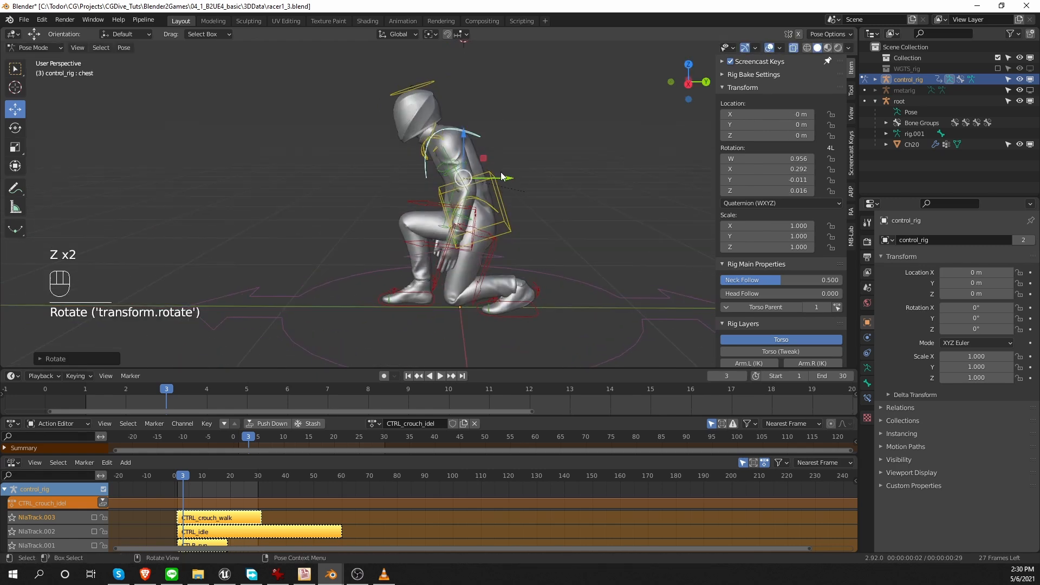
pyautogui.press('r')
pyautogui.click(502, 164)
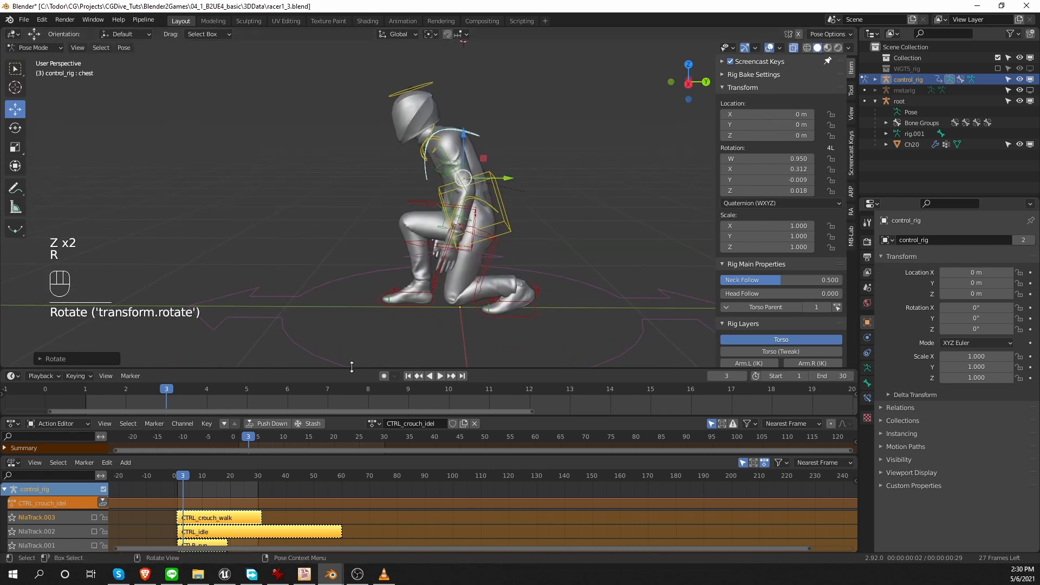
# - Key the location, rotation and scale of all control rig bones in the kneeling pose at frame 1
pyautogui.moveTo(120, 391); pyautogui.dragTo(85, 391)
pyautogui.press('a')
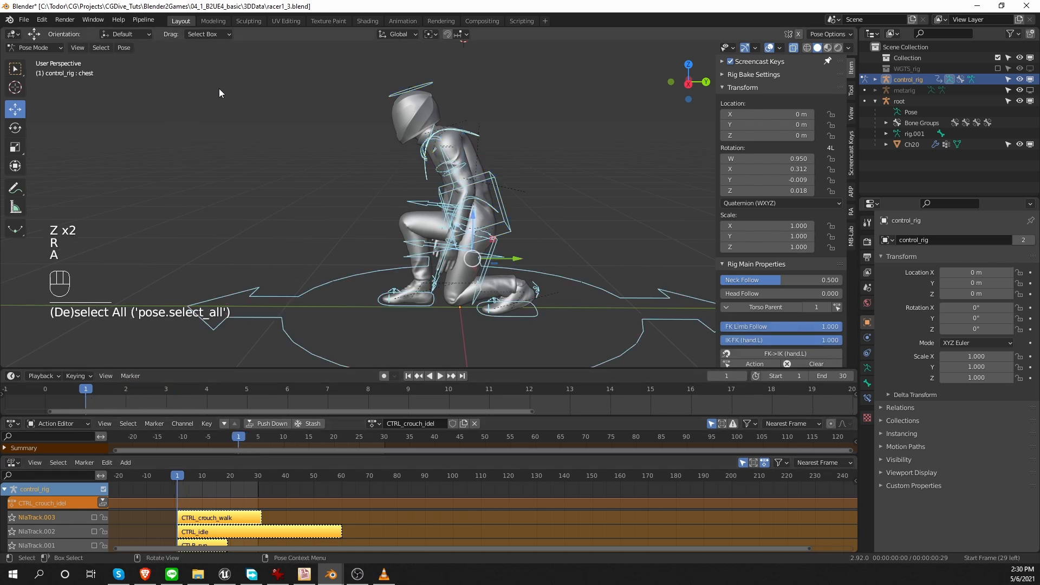
pyautogui.click(122, 48)
pyautogui.moveTo(157, 73)
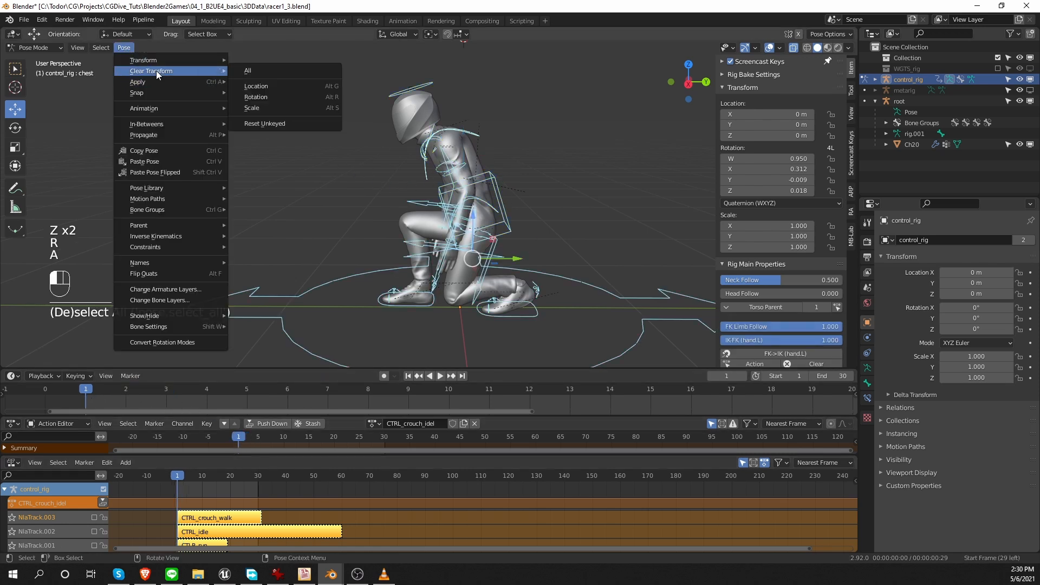
pyautogui.press('i')
pyautogui.click(372, 147)
pyautogui.moveTo(364, 249); pyautogui.dragTo(489, 246, button='middle')
pyautogui.click(498, 204)
pyautogui.press('g')
pyautogui.rightClick(504, 198)
pyautogui.moveTo(515, 209); pyautogui.dragTo(524, 210)
pyautogui.rightClick(528, 211)
pyautogui.hotkey('shift', 'alt', 'z')
pyautogui.moveTo(580, 212); pyautogui.dragTo(511, 215, button='middle')
pyautogui.moveTo(511, 210); pyautogui.dragTo(501, 210)
pyautogui.rightClick(477, 211)
pyautogui.moveTo(472, 211); pyautogui.dragTo(554, 227, button='middle')
# - Set the scene's end frame to 60 and fit the timeline to the new range
pyautogui.scroll(-4, 633, 392)
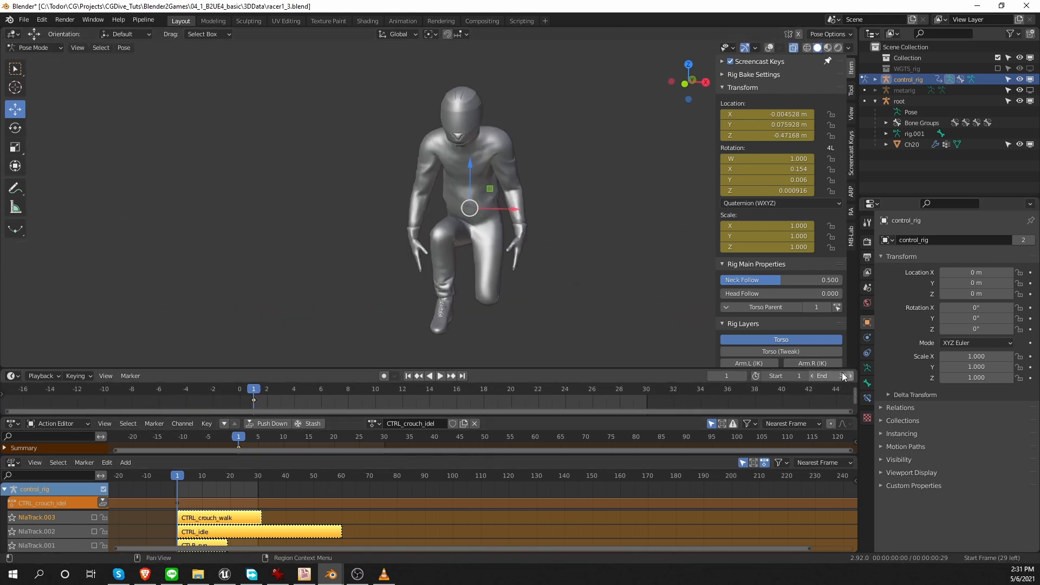
pyautogui.click(827, 374)
pyautogui.write('60')
pyautogui.press('Return')
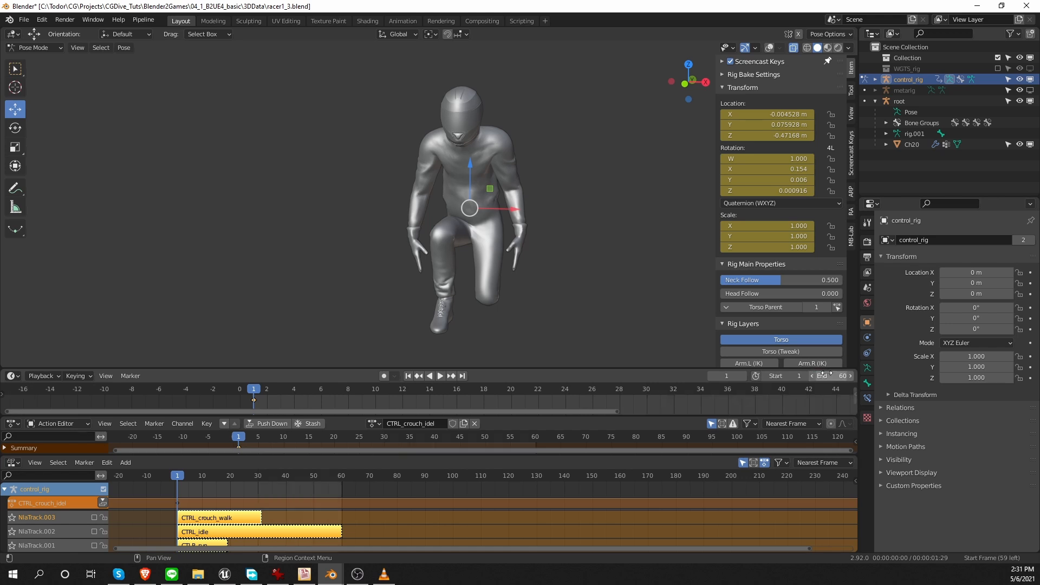
pyautogui.press('Home')
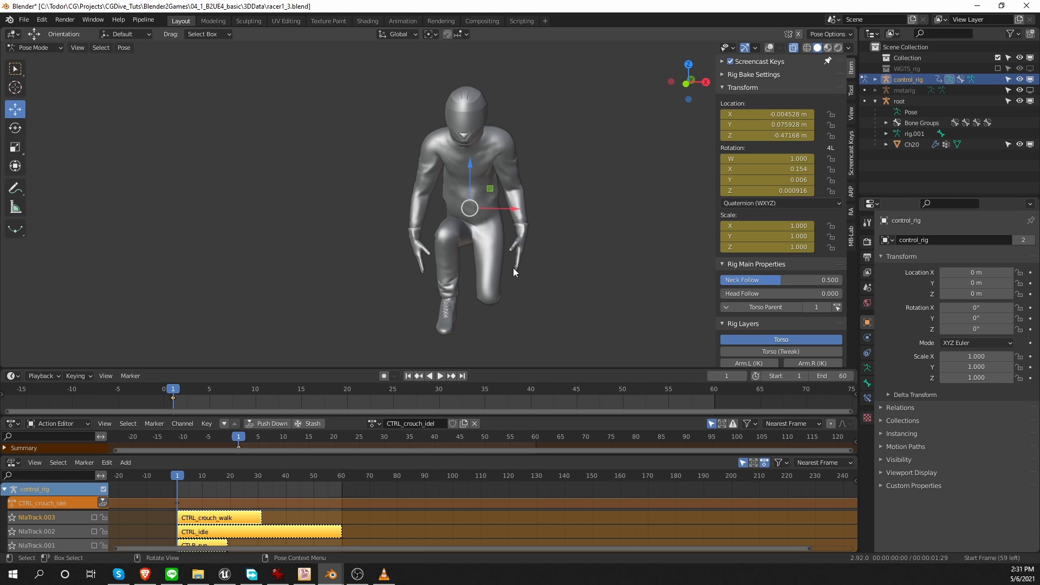
# - At frame 30, rotate the chest control by about -8.5 degrees in the front view and key its rotation
pyautogui.hotkey('shift', 'alt', 'z')
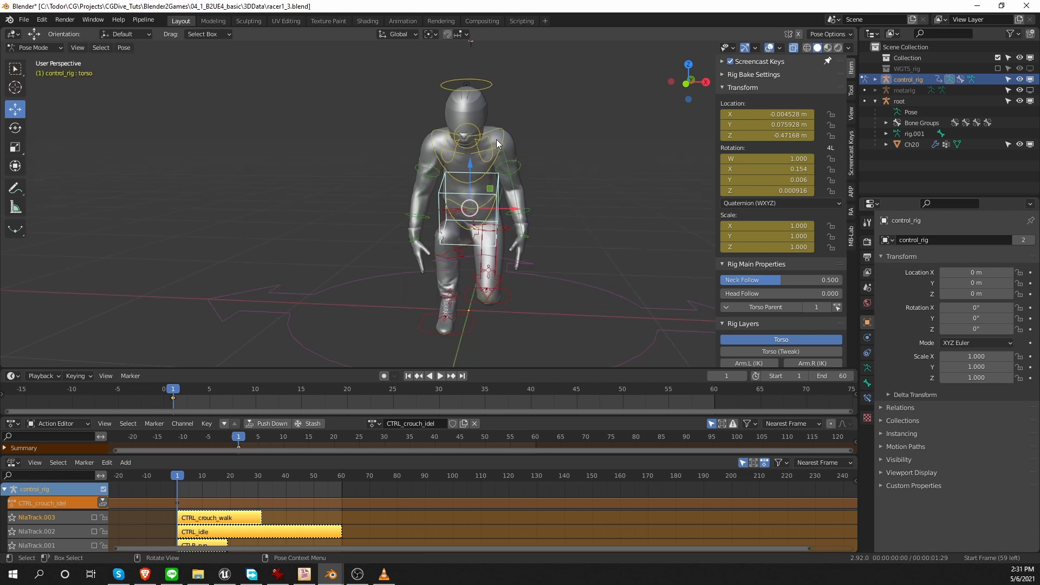
pyautogui.click(438, 390)
pyautogui.press('r')
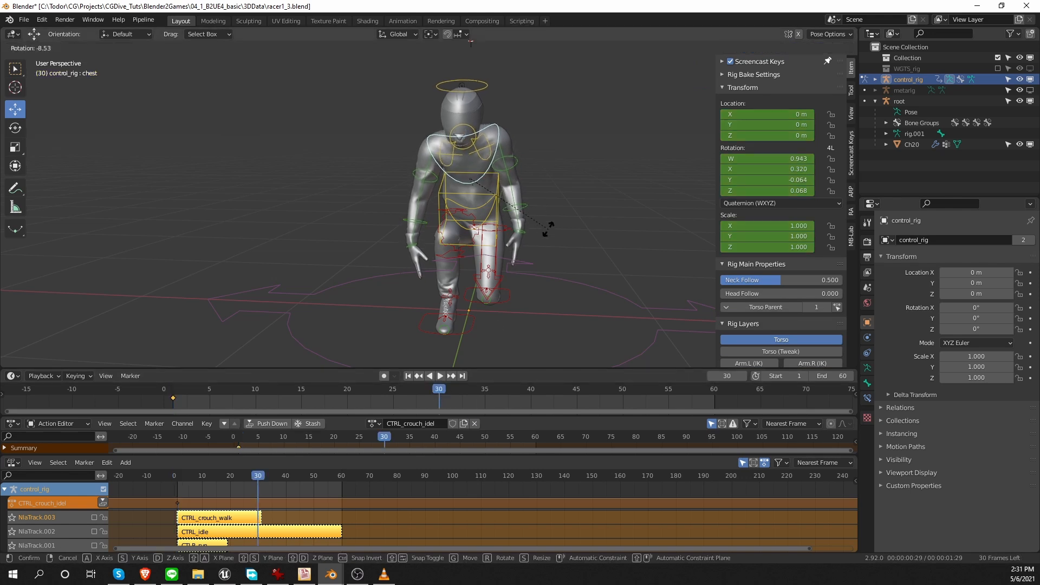
pyautogui.click(548, 228)
pyautogui.press('i')
pyautogui.click(542, 196)
# - Duplicate the chest's frame 1 keyframe to frame 60 so the crouch idle loops
pyautogui.moveTo(190, 408); pyautogui.dragTo(161, 393)
pyautogui.hotkey('shift', 'd')
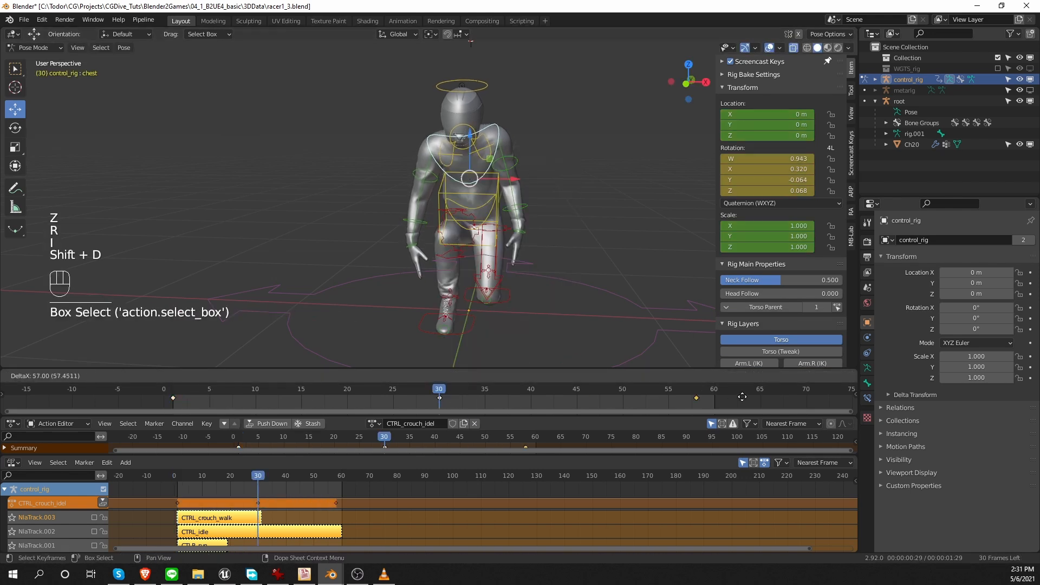
pyautogui.click(751, 401)
# - Play back the loop, refine the chest's rotation at frame 30 from behind and key the rotation again
pyautogui.hotkey('shift', 'space')
pyautogui.hotkey('shift', 'alt', 'z')
pyautogui.moveTo(456, 285); pyautogui.dragTo(560, 276, button='middle')
pyautogui.hotkey('shift', 'space')
pyautogui.press('r')
pyautogui.click(645, 186)
pyautogui.press('i')
pyautogui.hotkey('shift', 'space')
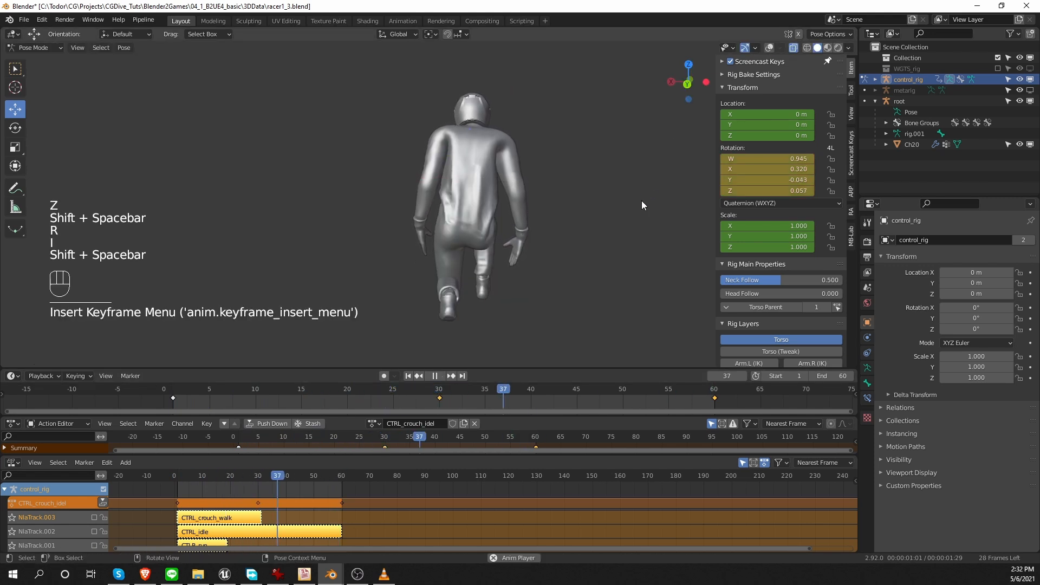
# - At frame 30, move the torso control slightly back to a Y location of about 0.104 m and key its location
pyautogui.hotkey('shift', 'space')
pyautogui.hotkey('shift', 'alt', 'z')
pyautogui.click(447, 213)
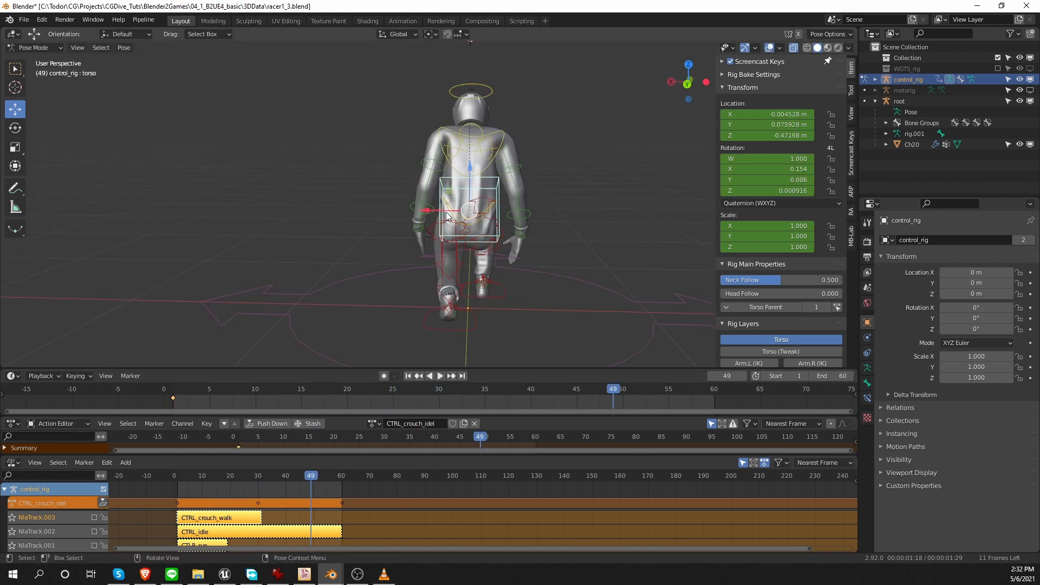
pyautogui.click(438, 390)
pyautogui.moveTo(465, 228); pyautogui.dragTo(527, 213, button='middle')
pyautogui.moveTo(527, 212); pyautogui.dragTo(521, 207)
pyautogui.press('i')
pyautogui.click(521, 207)
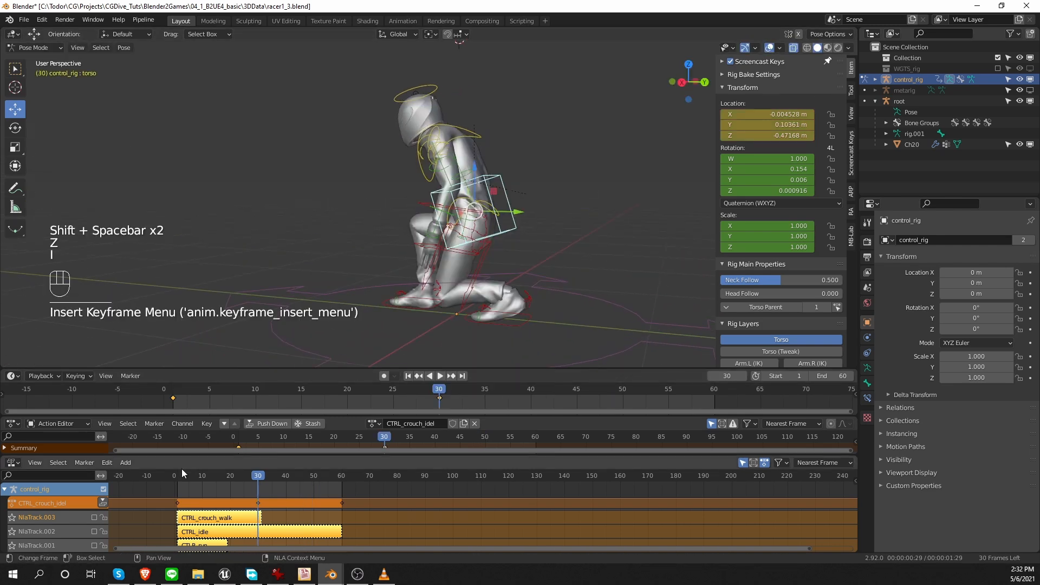
# - Duplicate the torso's frame 1 keyframe to frame 60 and play back the crouch idle from several sides
pyautogui.click(191, 392)
pyautogui.hotkey('shift', 'd')
pyautogui.hotkey('shift', 'space')
pyautogui.press('z')
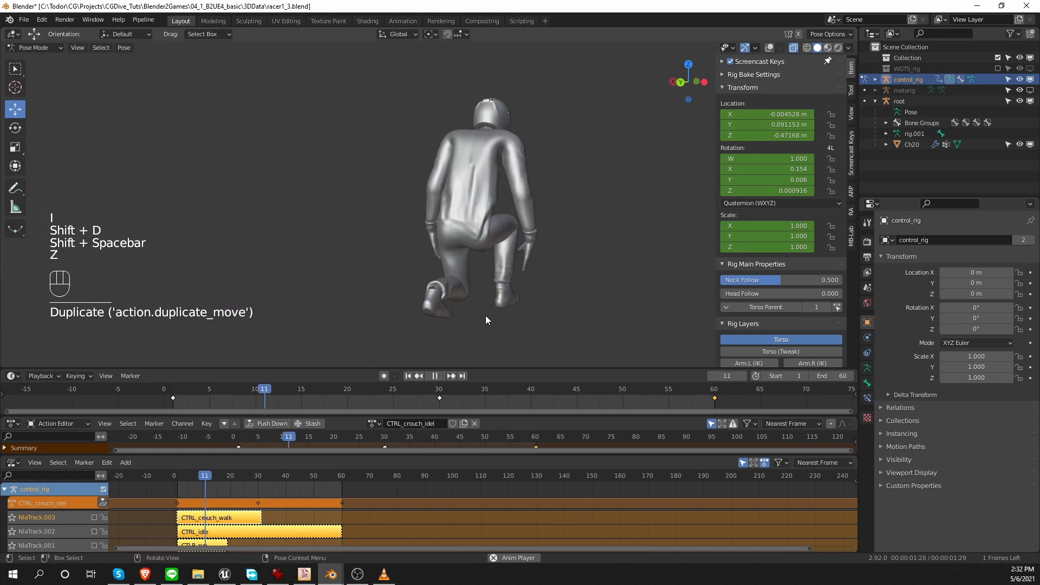
pyautogui.moveTo(562, 318); pyautogui.dragTo(411, 312, button='middle')
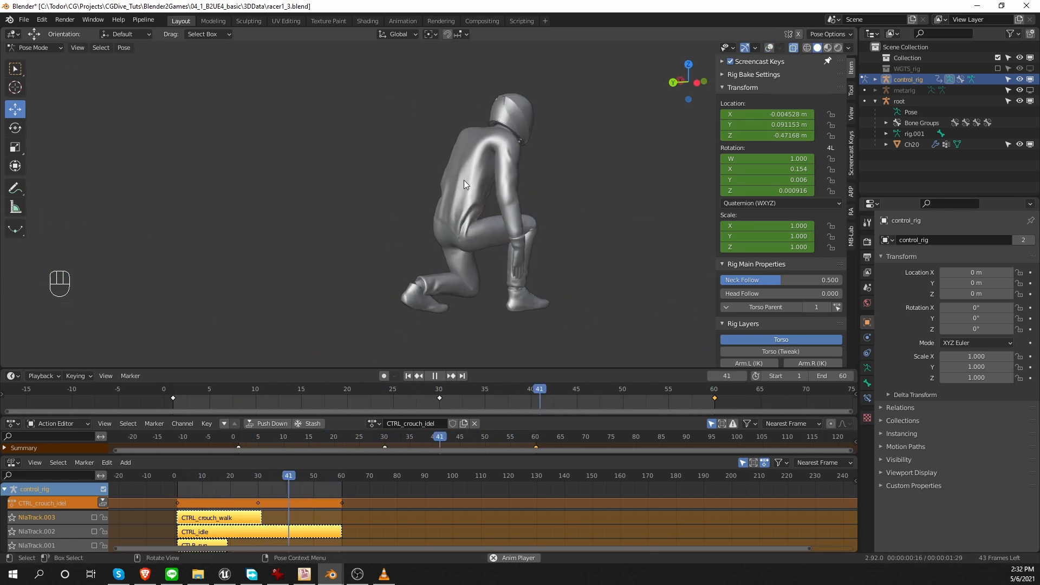
pyautogui.moveTo(474, 245); pyautogui.dragTo(524, 241, button='middle')
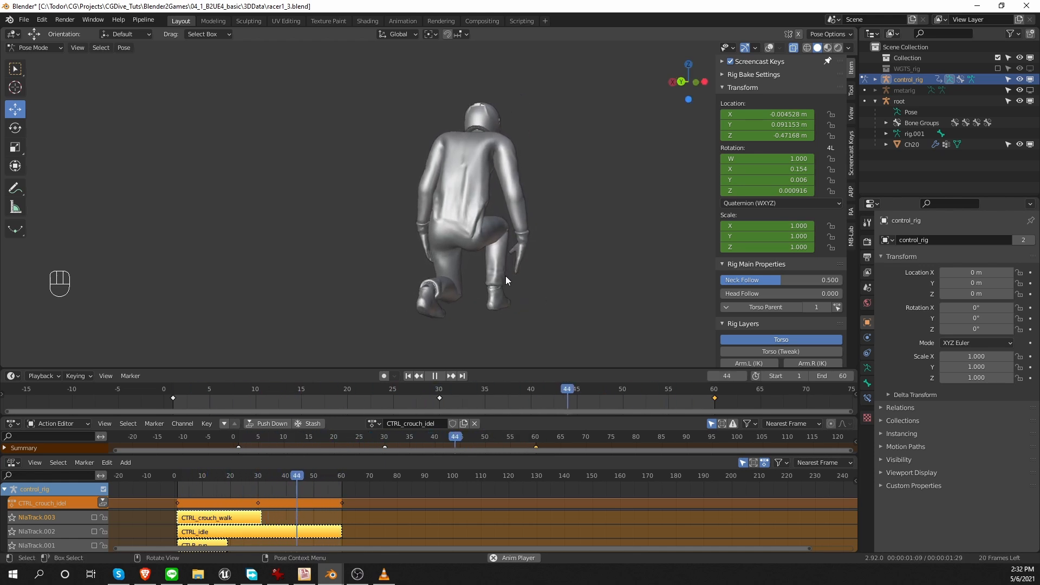
# - Stop the playback, push the CTRL_crouch_idel action down into the NLA and disable its track
pyautogui.hotkey('shift', 'space')
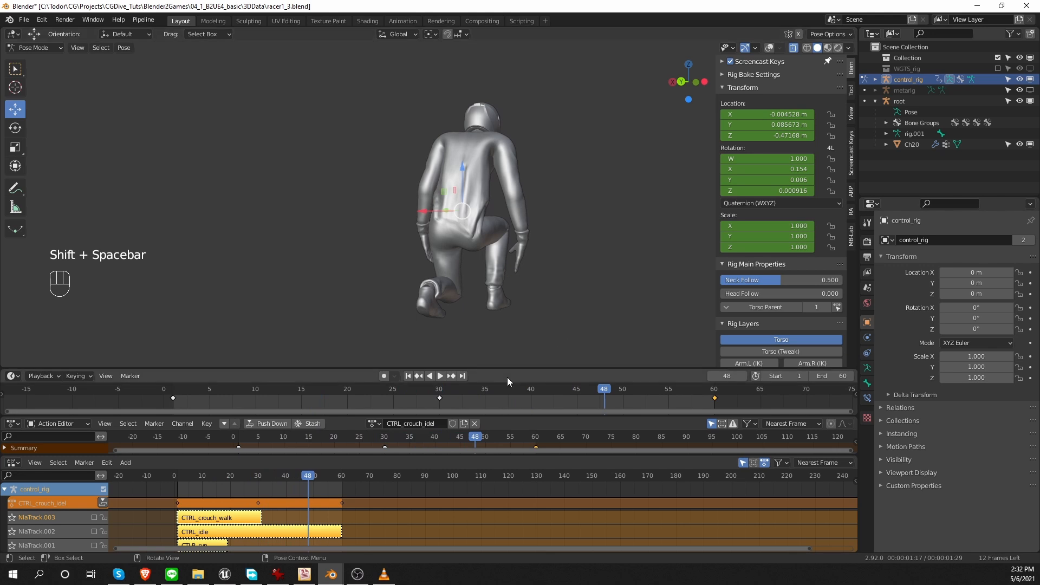
pyautogui.click(272, 424)
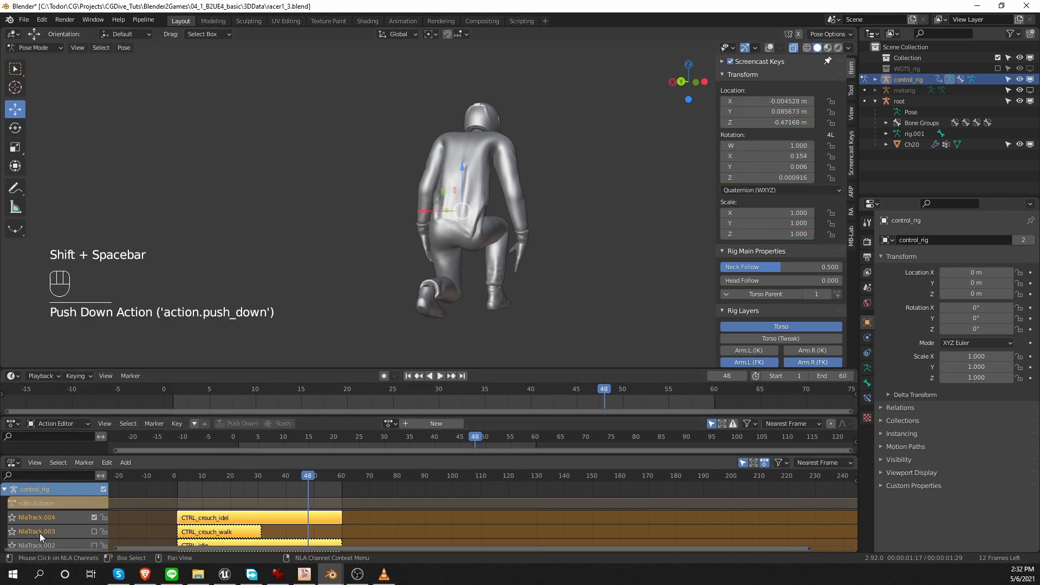
pyautogui.click(94, 517)
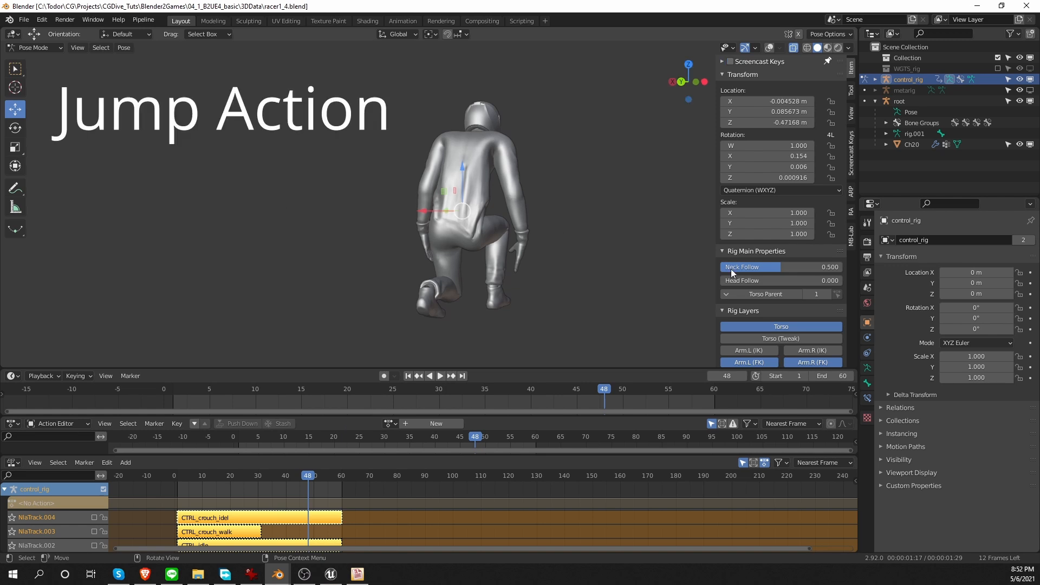
pyautogui.click(850, 212)
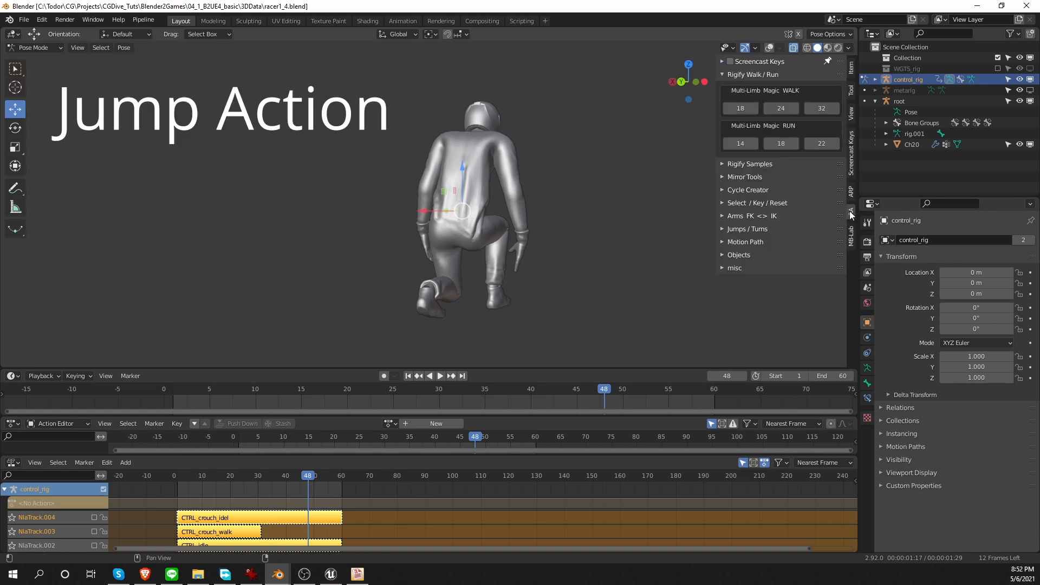
pyautogui.click(751, 230)
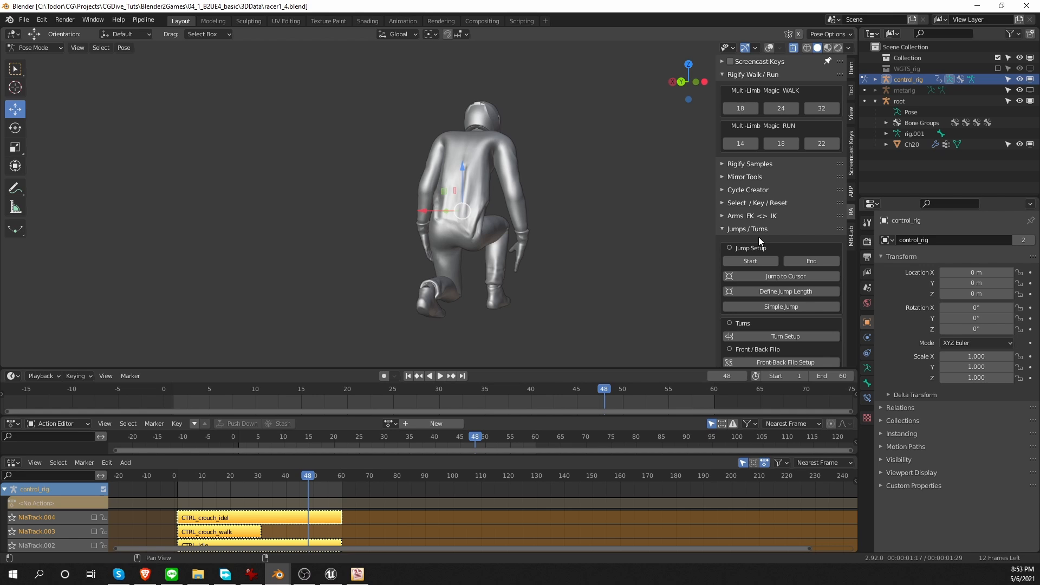
pyautogui.click(759, 237)
# - Show the rig overlays, select all control rig bones and assign the CTRL_idle action to the rig
pyautogui.hotkey('shift', 'alt', 'z')
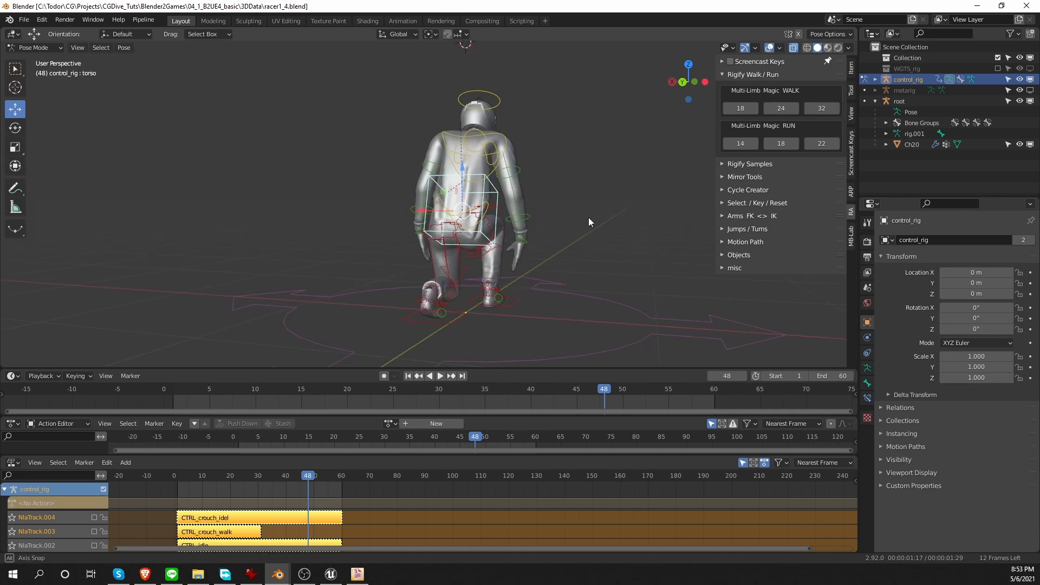
pyautogui.press('a')
pyautogui.click(389, 424)
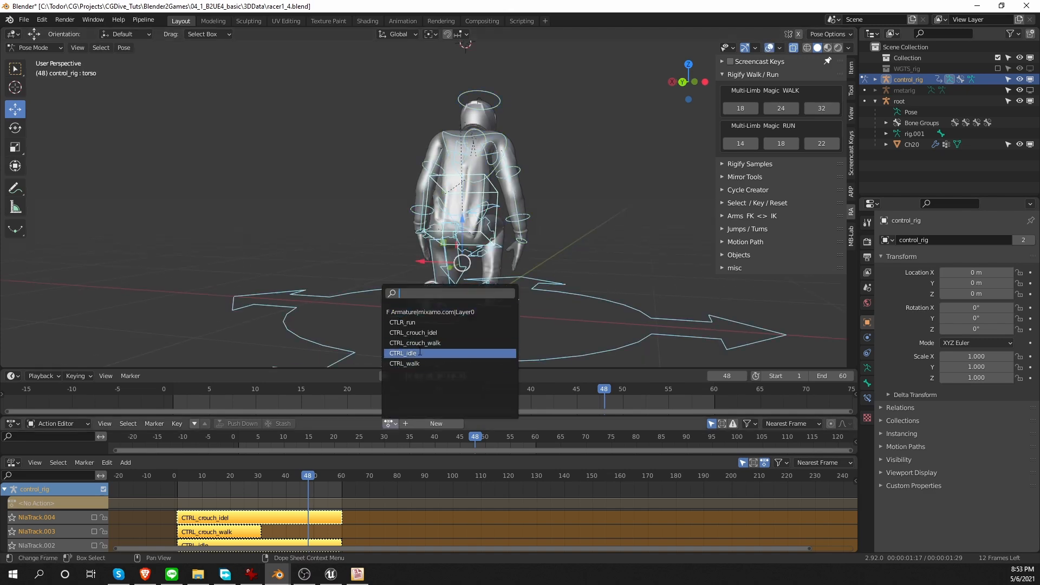
pyautogui.click(440, 353)
pyautogui.scroll(-4, 433, 351)
pyautogui.moveTo(440, 352); pyautogui.dragTo(446, 317, button='middle')
pyautogui.scroll(4, 441, 330)
# - Enlarge the animation editors, make a single-user copy of the idle action and rename it CTRL_jump
pyautogui.moveTo(467, 368); pyautogui.dragTo(471, 344)
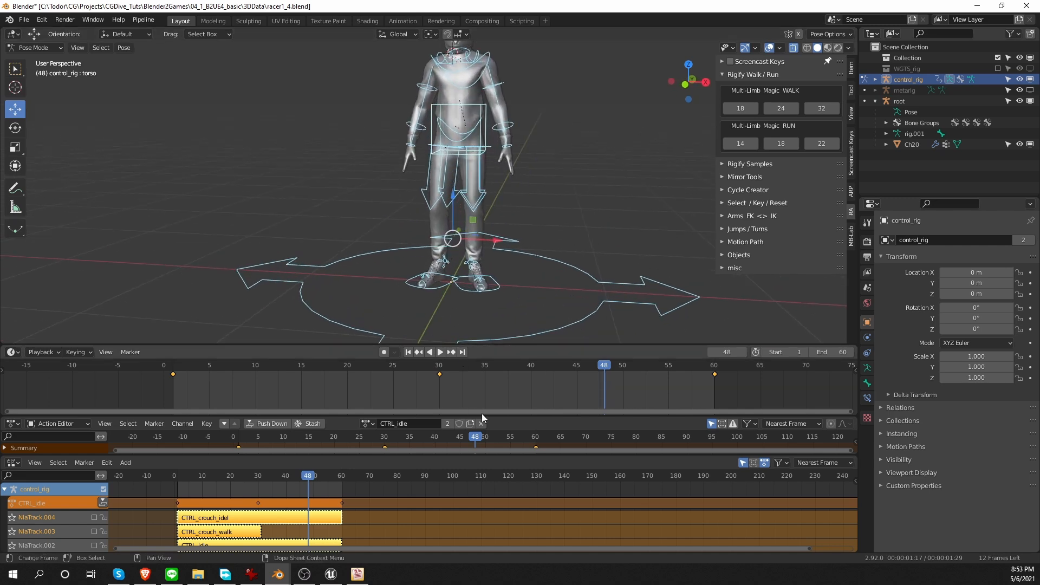
pyautogui.moveTo(482, 416); pyautogui.dragTo(483, 384)
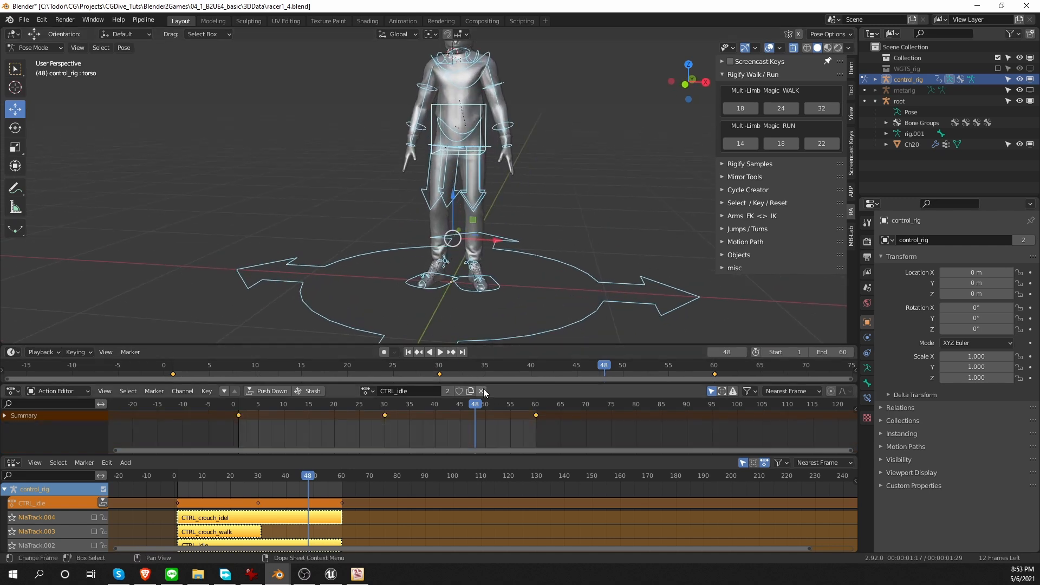
pyautogui.click(447, 391)
pyautogui.scroll(-4, 401, 497)
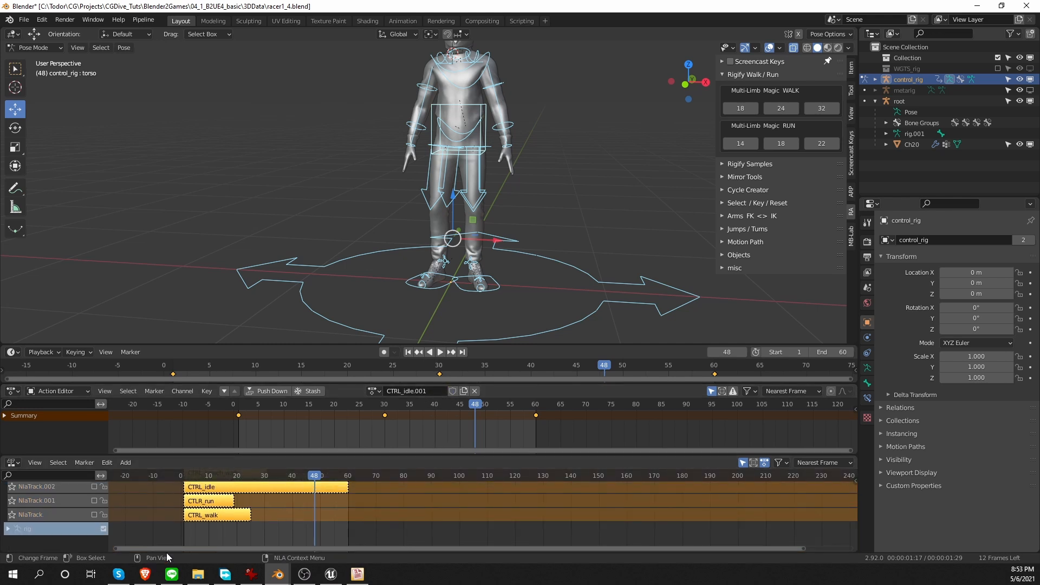
pyautogui.moveTo(271, 502); pyautogui.dragTo(261, 548, button='middle')
pyautogui.moveTo(419, 395); pyautogui.dragTo(455, 399)
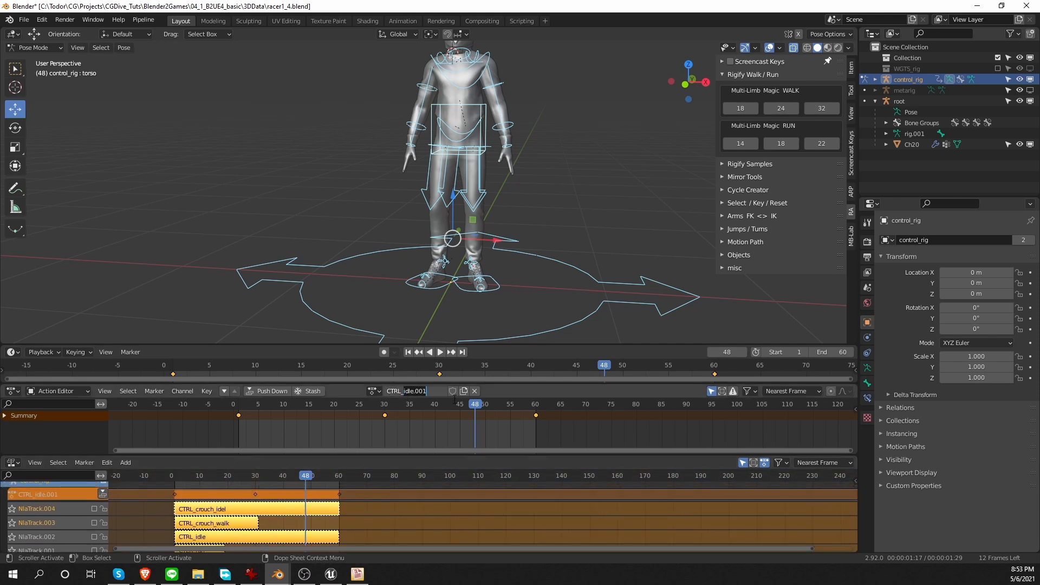
pyautogui.write('jump')
pyautogui.press('Return')
# - Enlarge the timeline and delete all keyframes of the CTRL_jump action
pyautogui.scroll(-1, 506, 268)
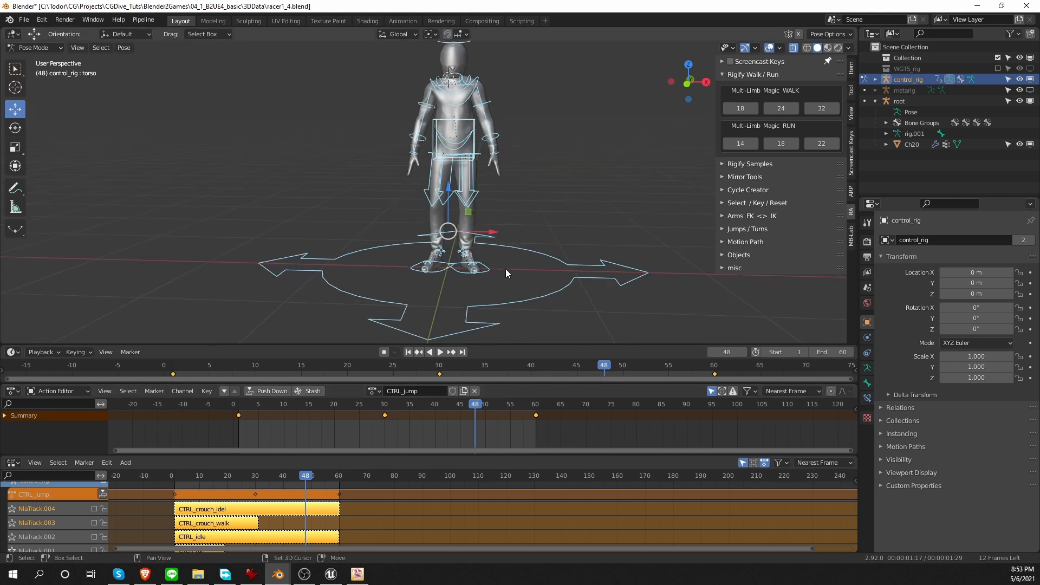
pyautogui.moveTo(496, 345); pyautogui.dragTo(492, 317)
pyautogui.moveTo(444, 219); pyautogui.dragTo(450, 217, button='middle')
pyautogui.scroll(-1, 450, 217)
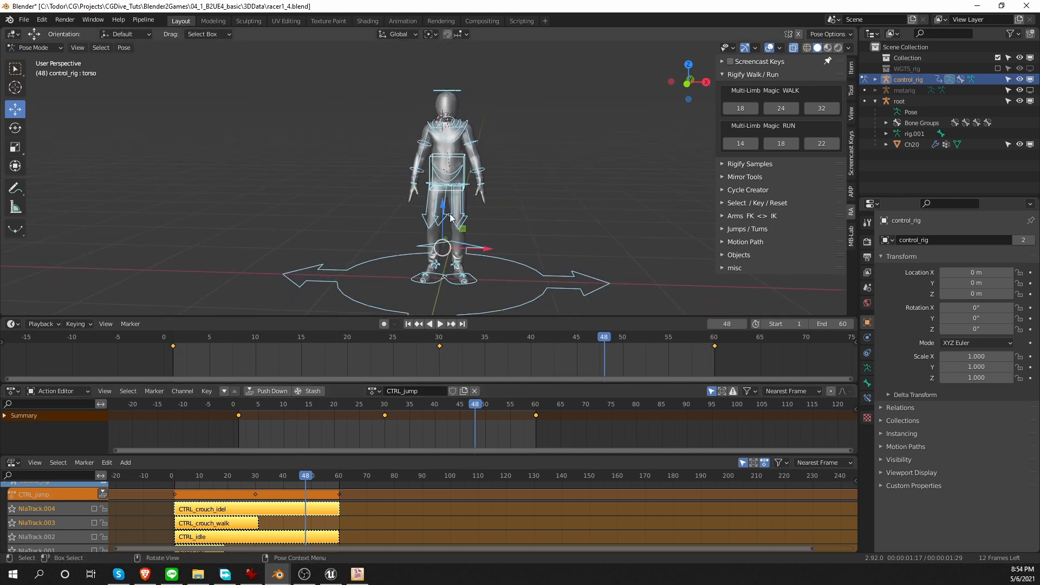
pyautogui.press('x')
pyautogui.click(210, 359)
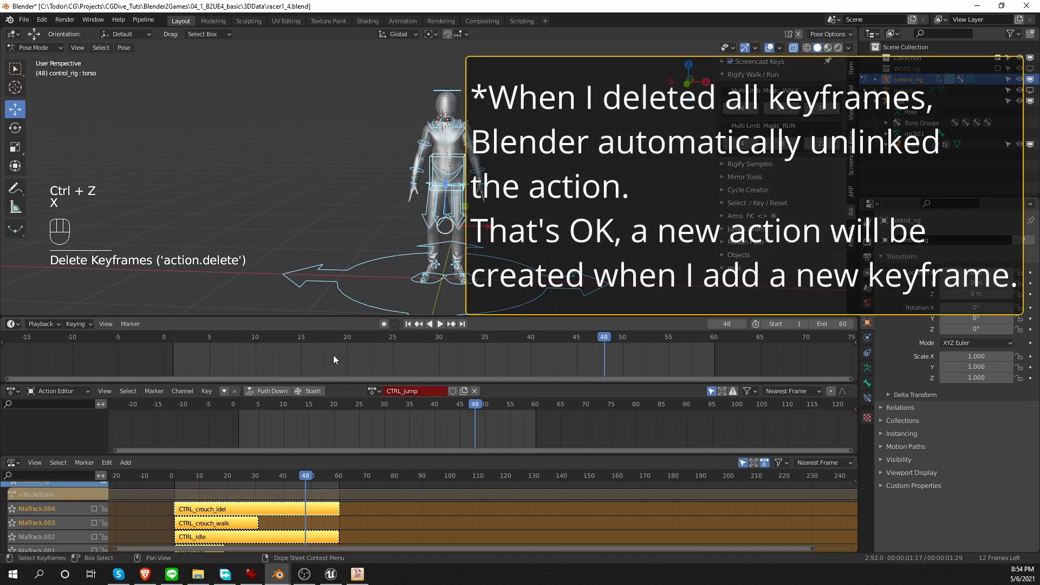
# - Insert a Location, Rotation & Scale keyframe for all control rig bones in the standing pose at frame 1
pyautogui.click(176, 336)
pyautogui.moveTo(176, 337); pyautogui.dragTo(172, 338)
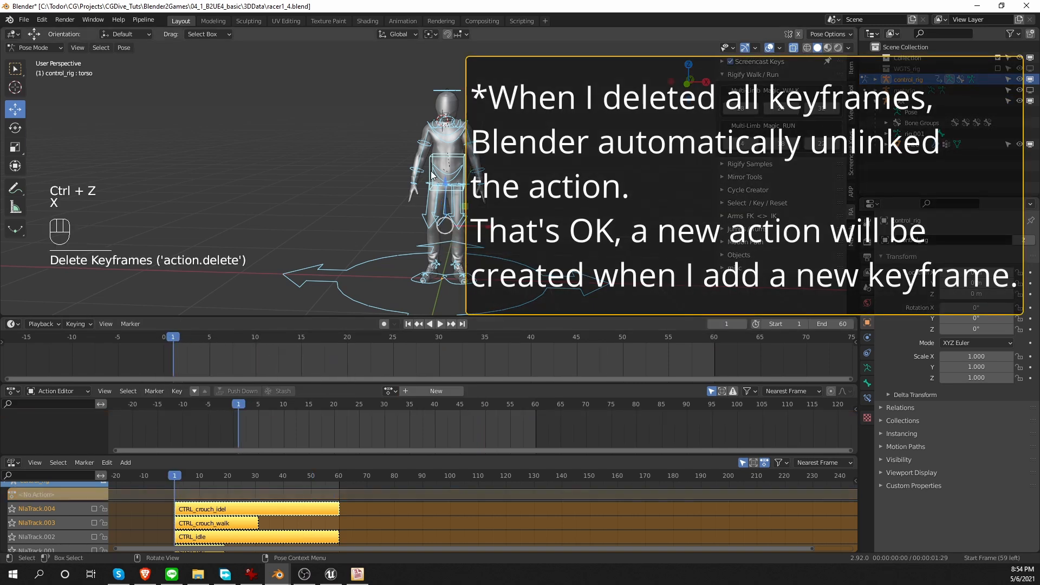
pyautogui.press('i')
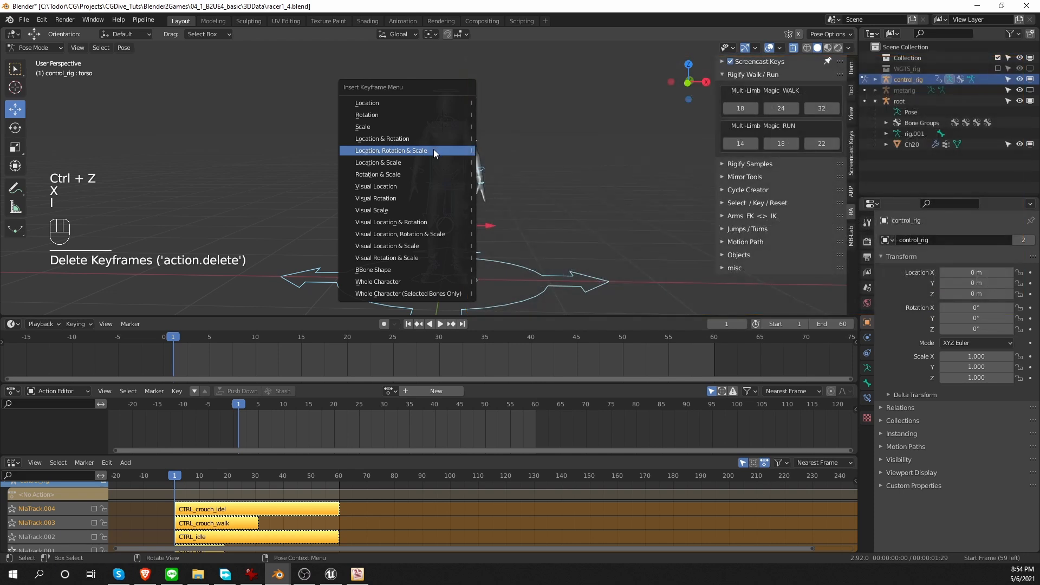
pyautogui.click(448, 150)
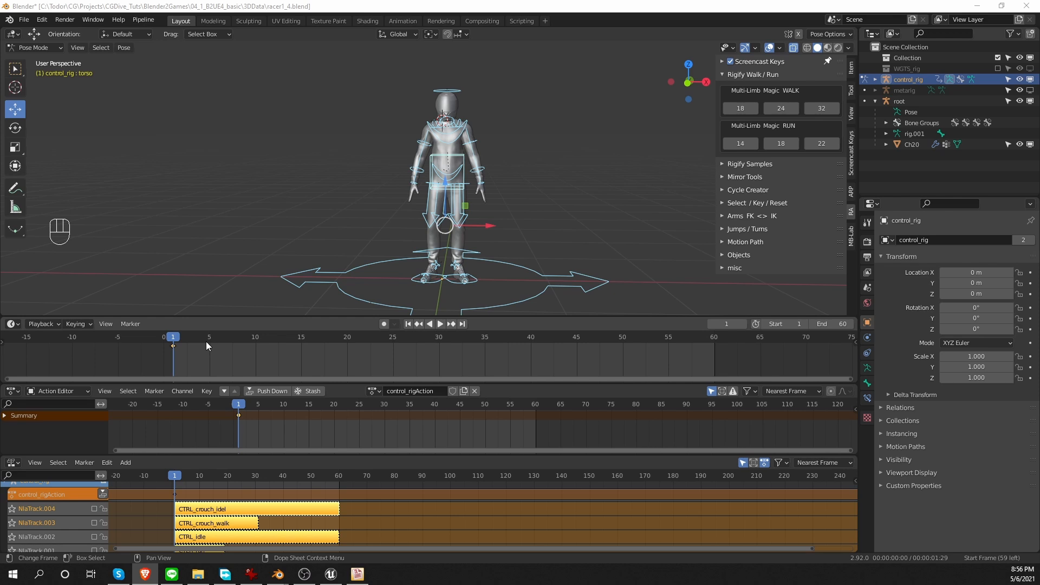
# - At frame 5, lower the torso control by about 0.148 m along the global Z axis so the knees bend
pyautogui.moveTo(177, 338); pyautogui.dragTo(218, 337)
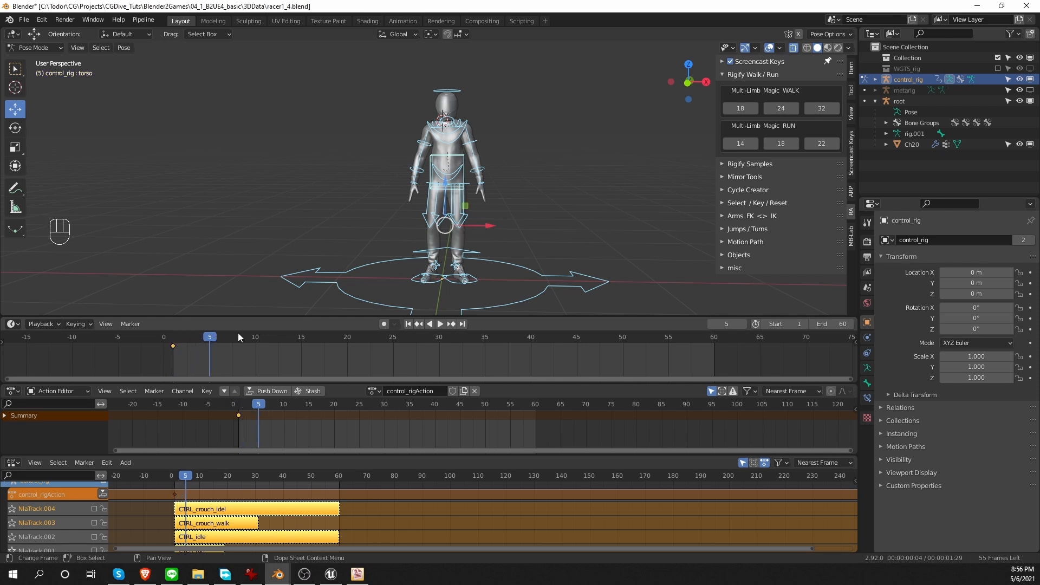
pyautogui.click(458, 171)
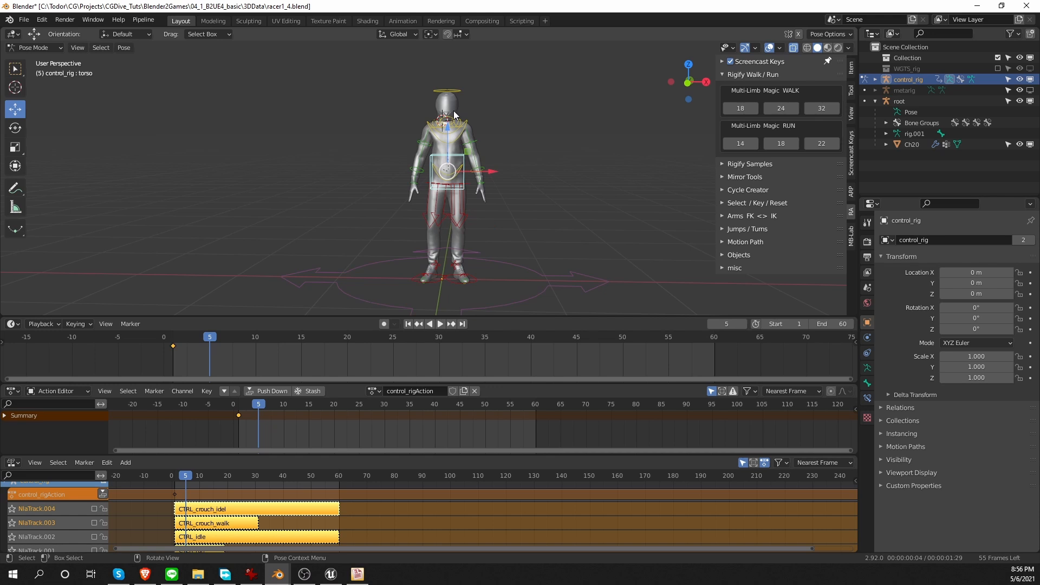
pyautogui.moveTo(449, 132); pyautogui.dragTo(450, 146)
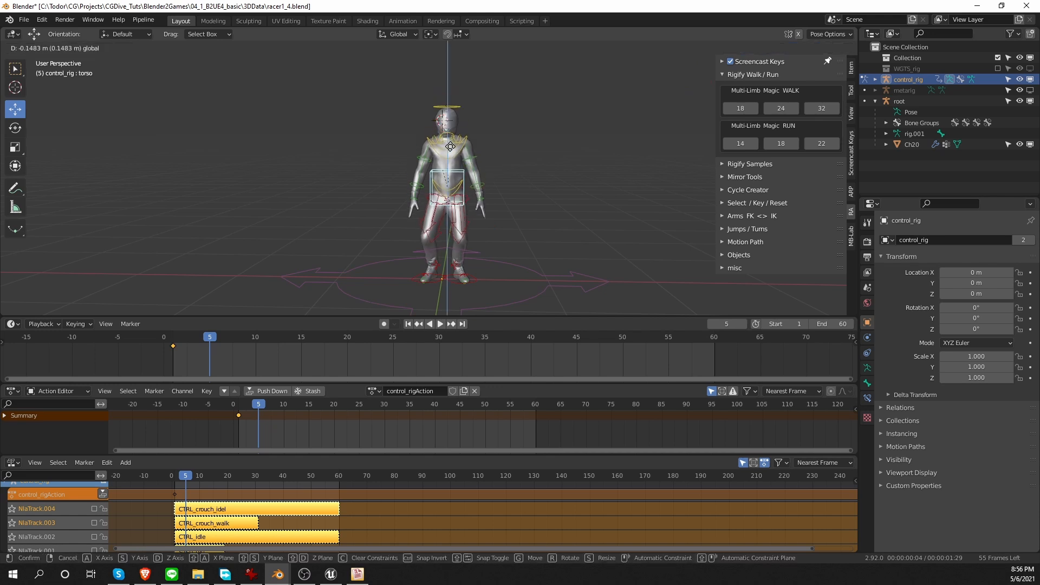
pyautogui.click(450, 146)
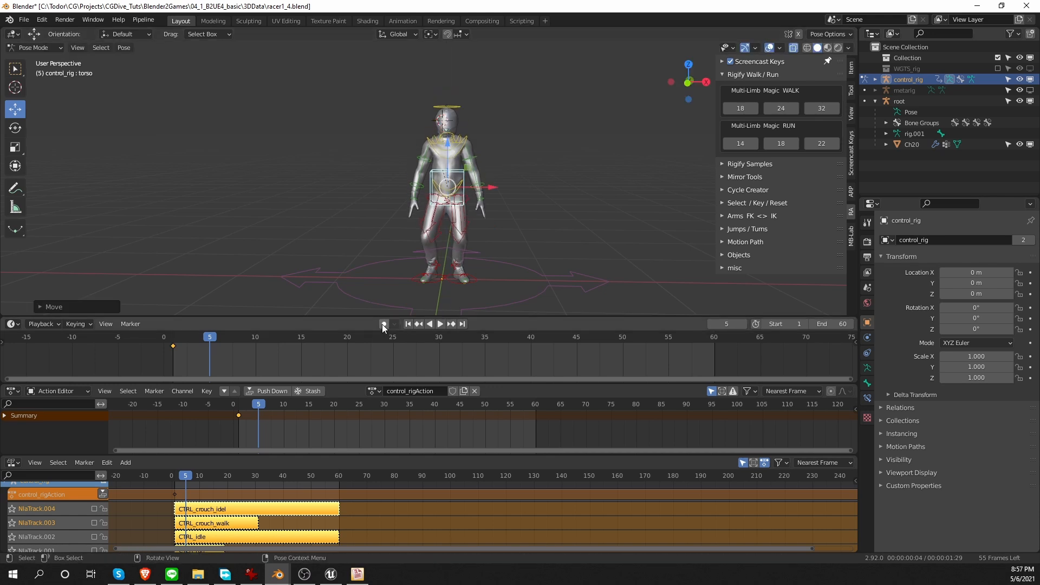
# - Turn on auto keying and lower the torso control about 0.11 m along the global Z axis at frame 5
pyautogui.click(385, 323)
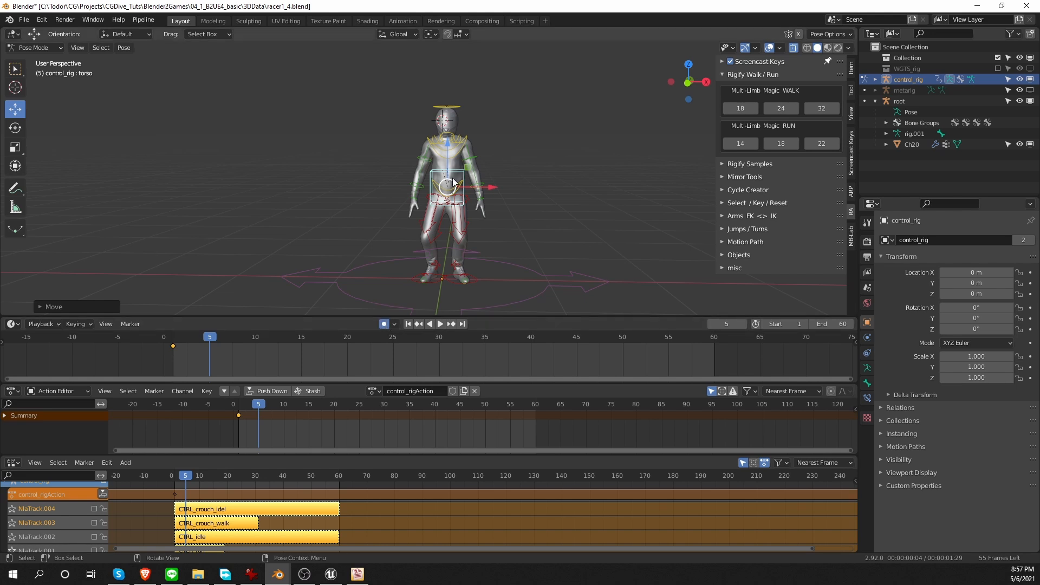
pyautogui.moveTo(449, 158); pyautogui.dragTo(449, 151)
pyautogui.moveTo(453, 146); pyautogui.dragTo(453, 157)
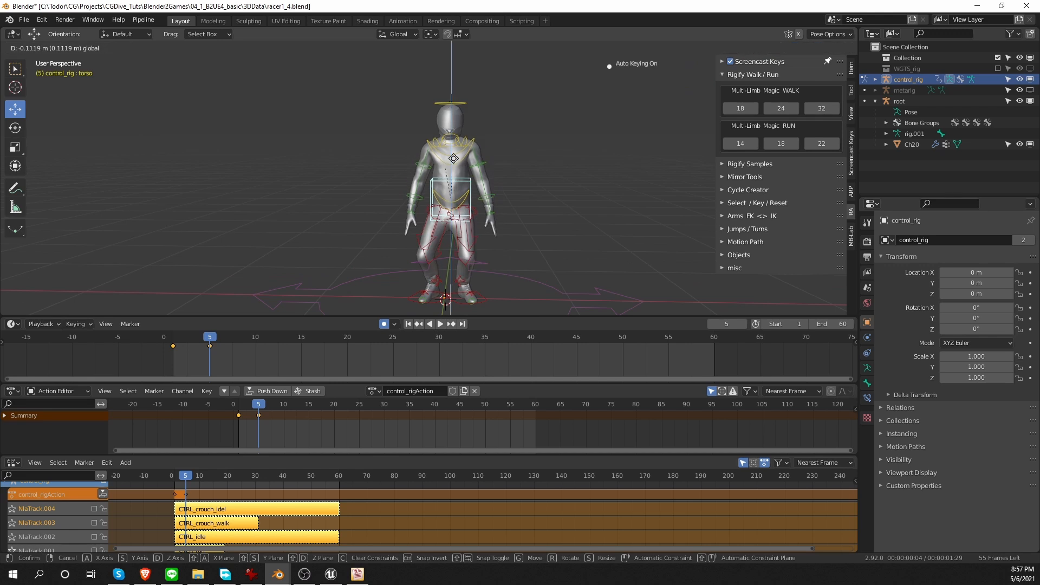
pyautogui.moveTo(501, 196); pyautogui.dragTo(510, 190, button='middle')
# - Rotate the left and right upper arm FK controls outward, away from the body, at frame 5
pyautogui.click(484, 166)
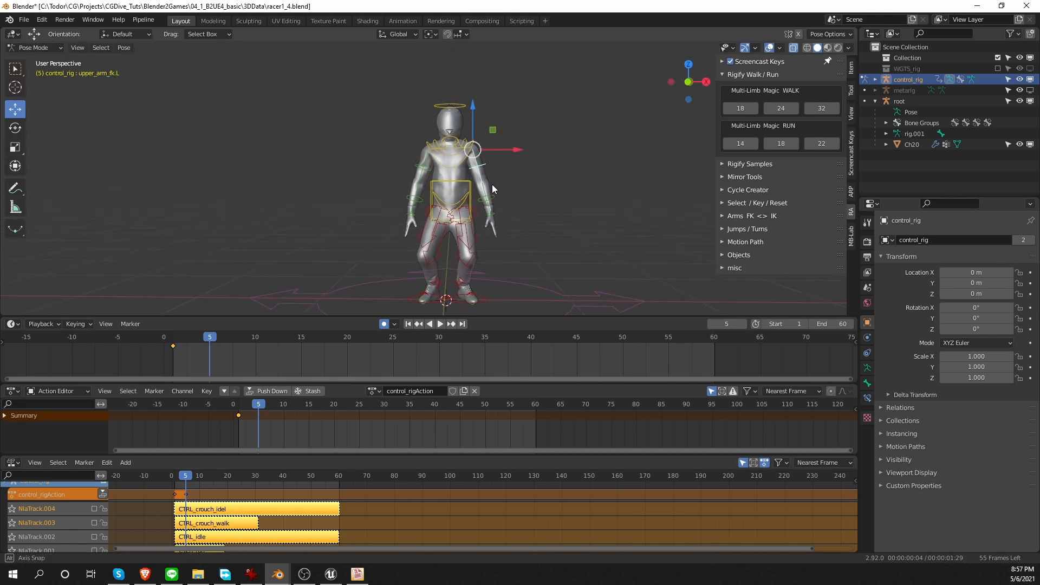
pyautogui.press('r')
pyautogui.click(523, 153)
pyautogui.moveTo(471, 172); pyautogui.dragTo(473, 205, button='middle')
pyautogui.click(422, 168)
pyautogui.press('r')
pyautogui.click(487, 159)
pyautogui.press('r')
pyautogui.click(508, 183)
# - Rotate the right forearm control in Local orientation with the Rotate tool at frame 5
pyautogui.click(15, 128)
pyautogui.click(398, 34)
pyautogui.click(372, 80)
pyautogui.click(403, 187)
pyautogui.moveTo(398, 178); pyautogui.dragTo(421, 170)
# - Hide the viewport overlays and scrub the timeline from frame 1 to frame 15 to check the crouch motion
pyautogui.moveTo(491, 223); pyautogui.dragTo(510, 184, button='middle')
pyautogui.hotkey('alt', 'shift', 'z')
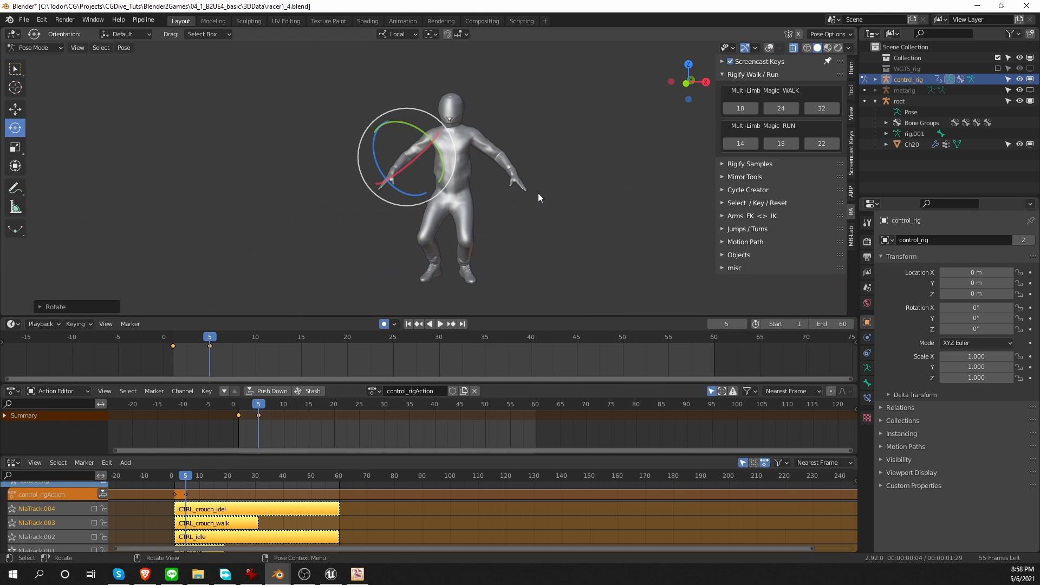
pyautogui.moveTo(173, 349); pyautogui.dragTo(302, 345)
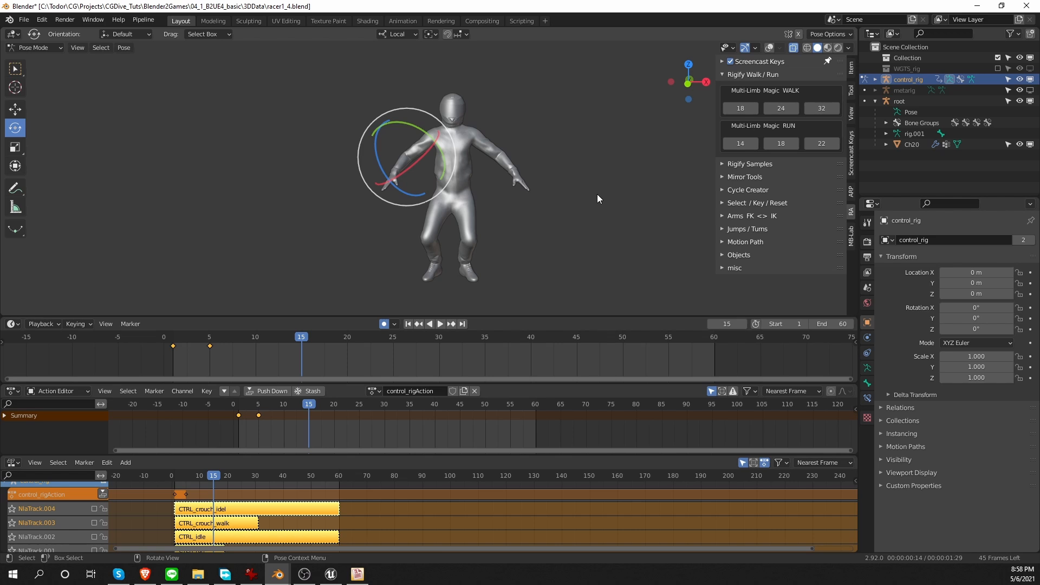
# - Show the overlays, select both foot IK controls and duplicate their frame 1 keyframe to frame 5
pyautogui.click(769, 47)
pyautogui.click(402, 197)
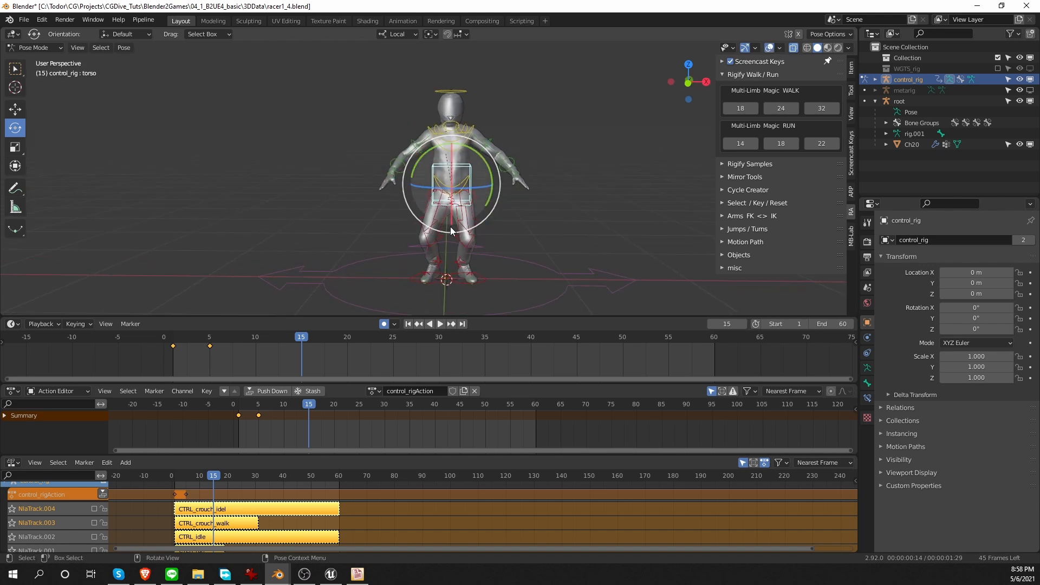
pyautogui.click(484, 277)
pyautogui.click(411, 281)
pyautogui.moveTo(160, 362); pyautogui.dragTo(183, 338)
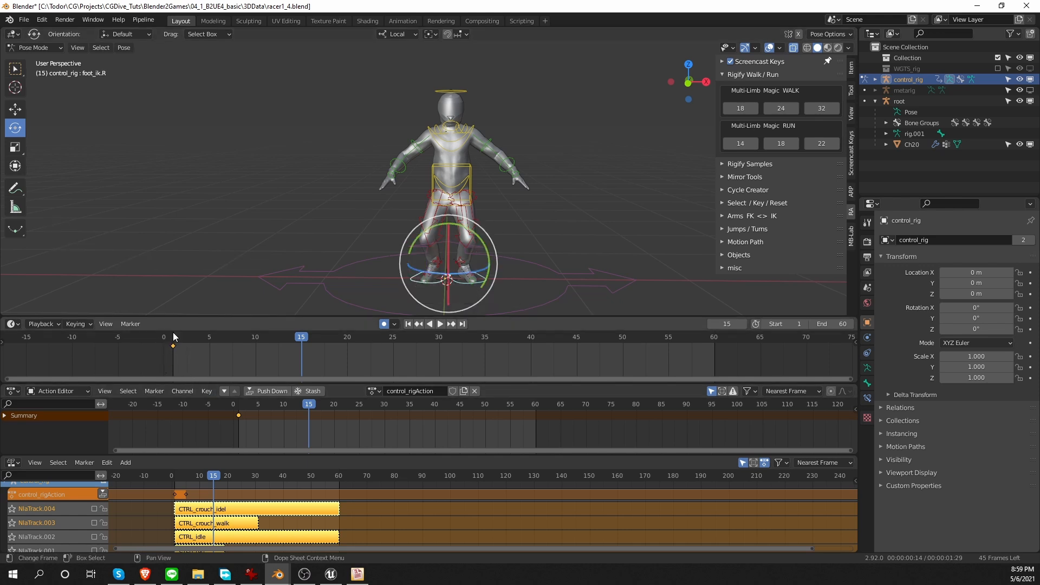
pyautogui.press('g')
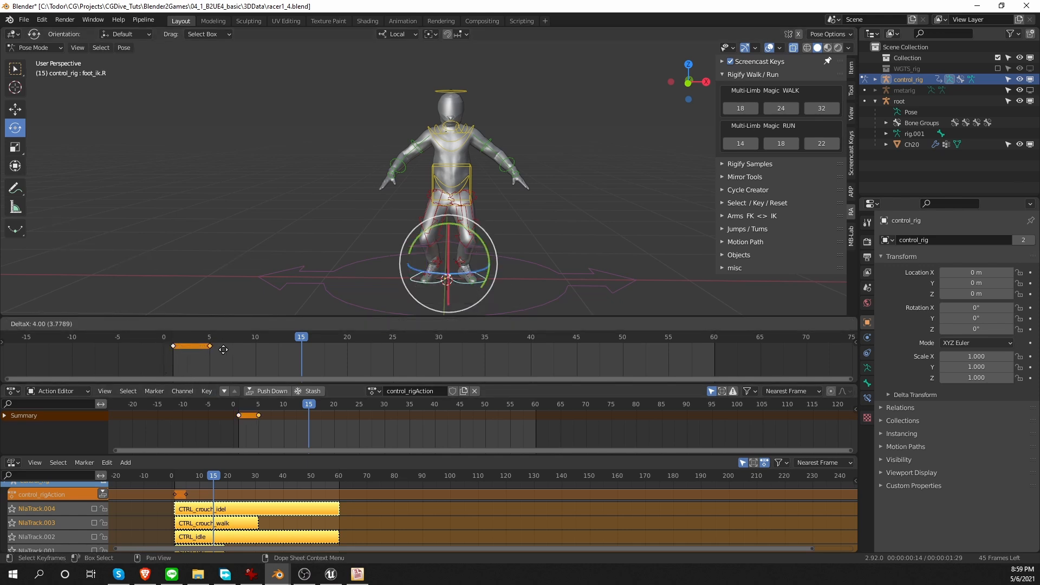
pyautogui.click(224, 349)
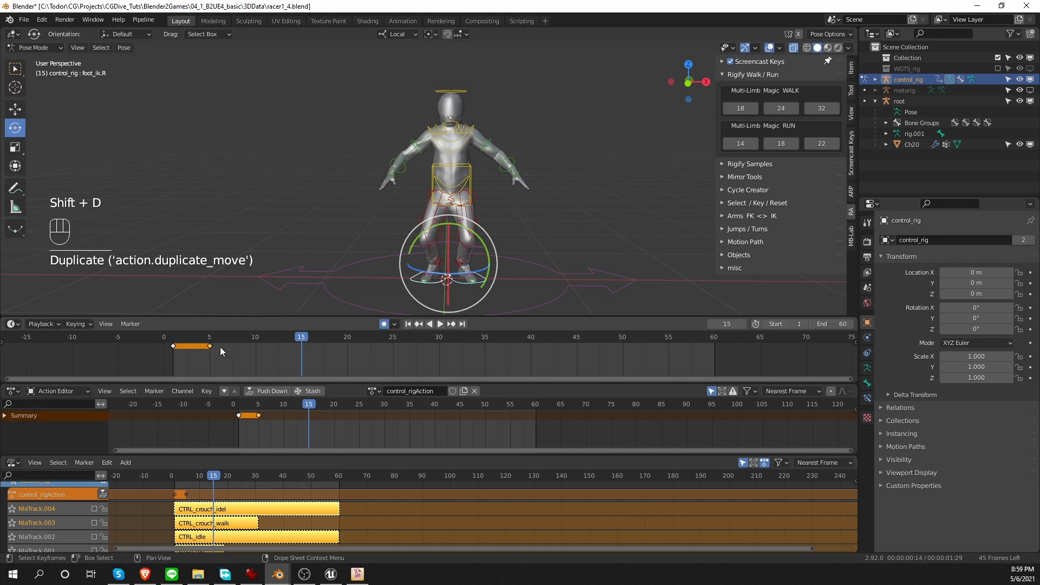
# - Raise the torso control high off the ground at frame 15 with the Move tool
pyautogui.click(463, 173)
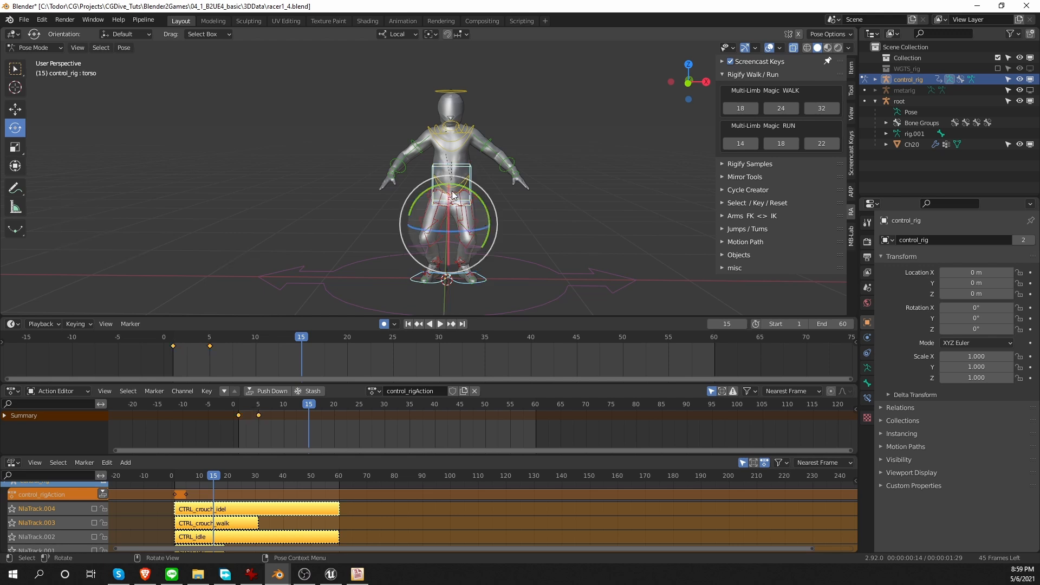
pyautogui.hotkey('shift', 'space')
pyautogui.press('g')
pyautogui.moveTo(449, 185); pyautogui.dragTo(452, 97)
# - At frame 15 in side view, move the feet about 0.25 m forward and 0.3 m up and rotate the toes downward
pyautogui.click(421, 191)
pyautogui.moveTo(421, 195); pyautogui.dragTo(450, 209, button='middle')
pyautogui.press('KP_3')
pyautogui.press('g')
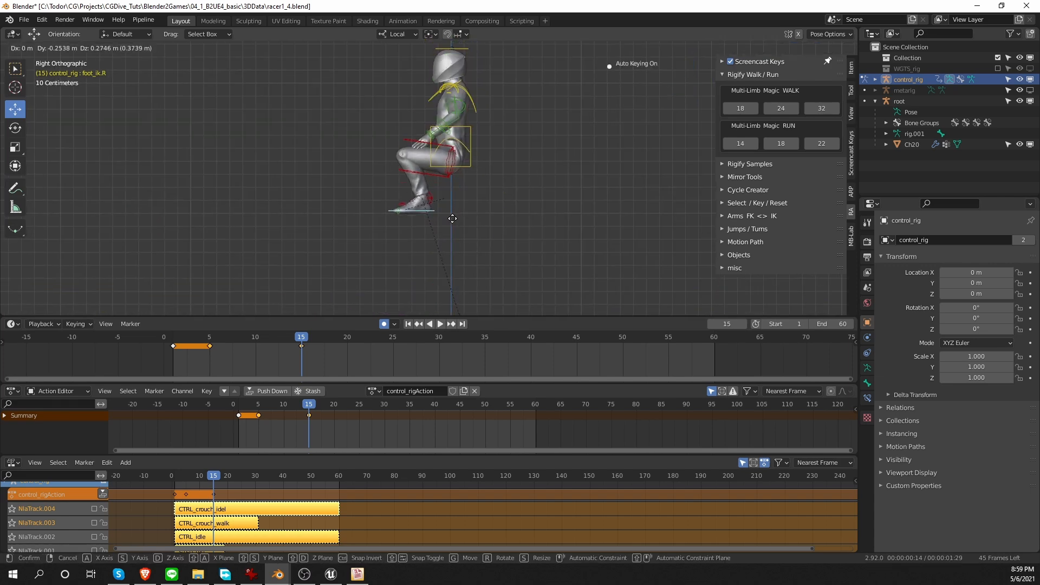
pyautogui.click(452, 213)
pyautogui.press('r')
pyautogui.click(481, 171)
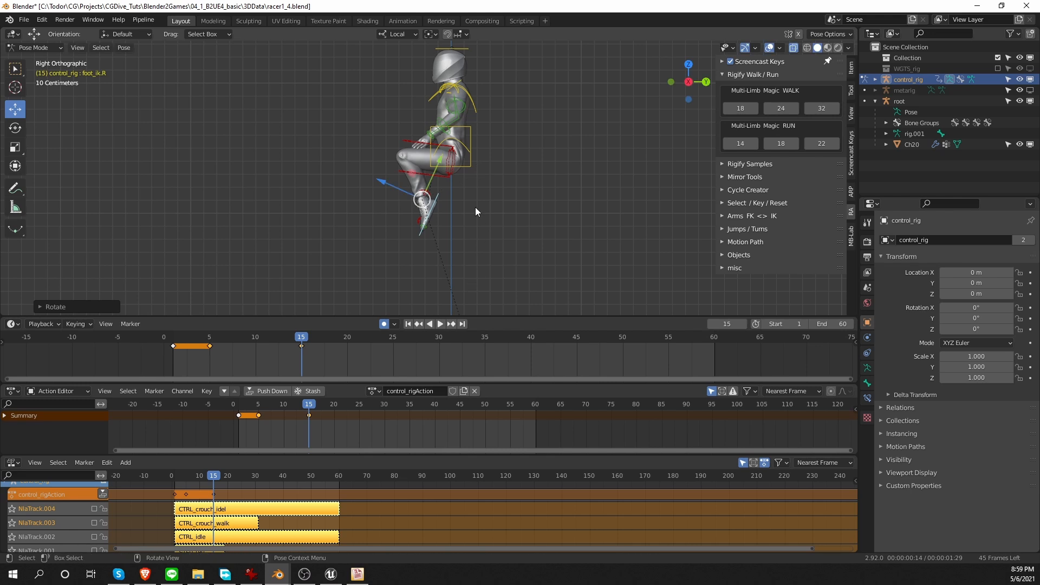
# - Rotate the torso and chest controls so the body leans forward at frame 15
pyautogui.click(470, 165)
pyautogui.moveTo(579, 194); pyautogui.dragTo(574, 200, button='middle')
pyautogui.press('r')
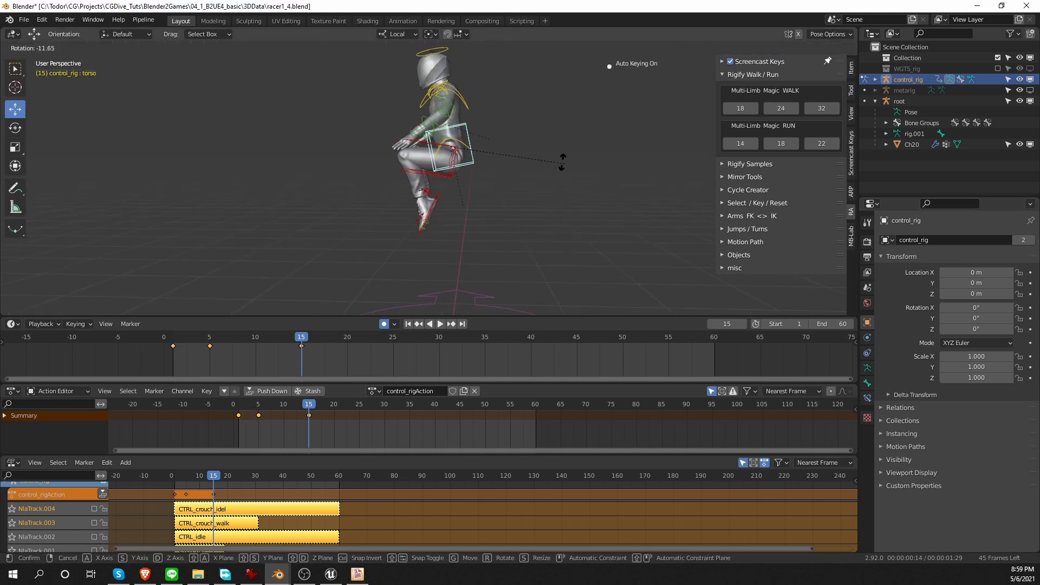
pyautogui.click(502, 127)
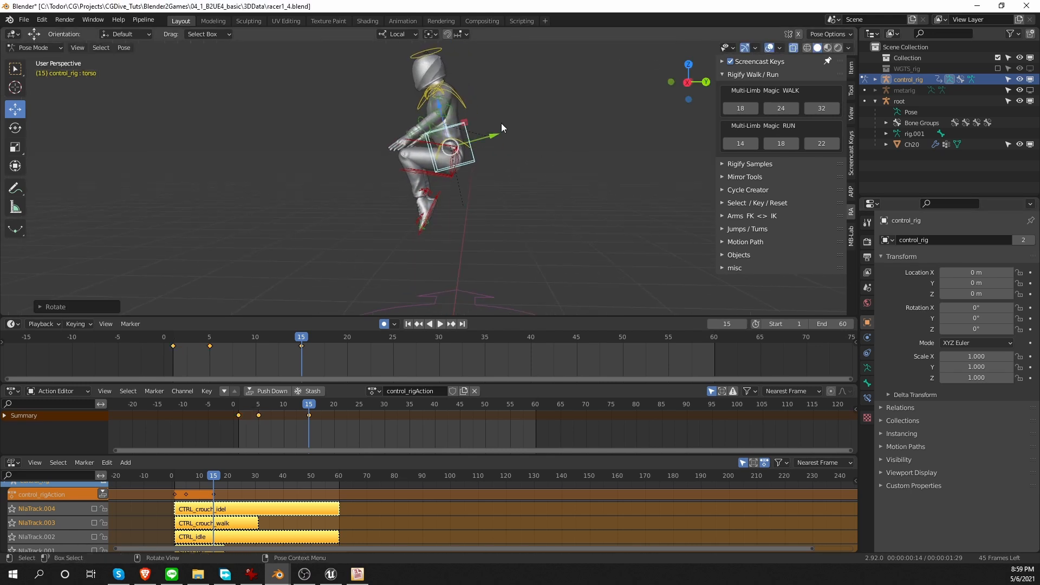
pyautogui.click(456, 94)
pyautogui.press('r')
pyautogui.click(475, 77)
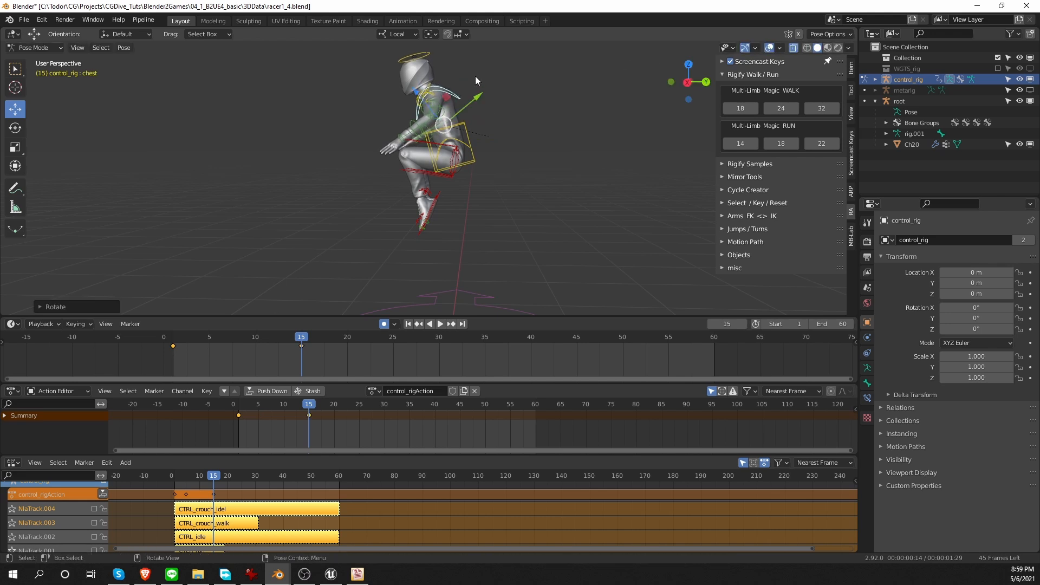
# - Duplicate the chest control's frame 1 keyframe to frame 5 and scrub through to frame 15
pyautogui.click(174, 345)
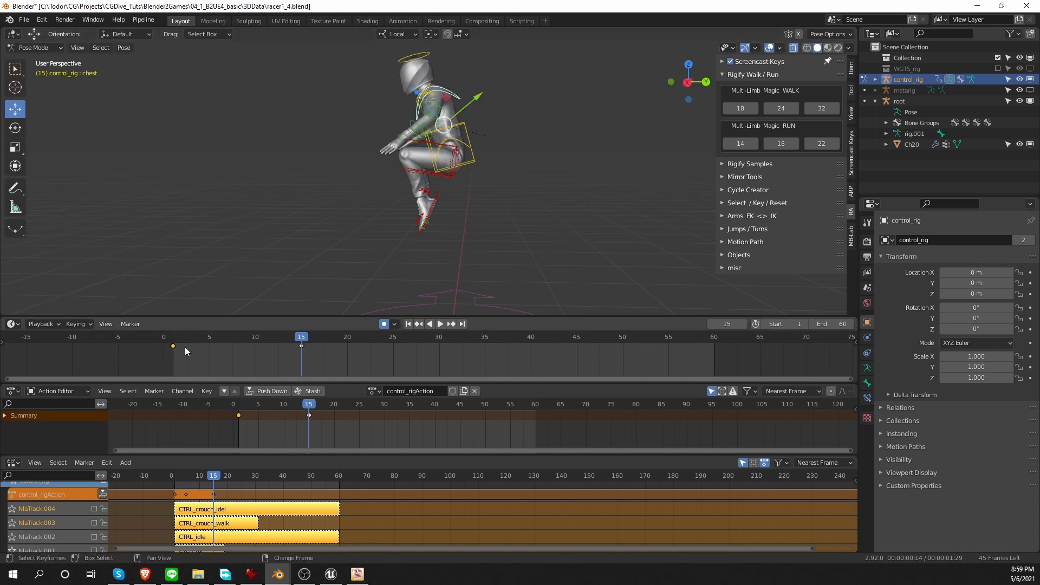
pyautogui.hotkey('shift', 'd')
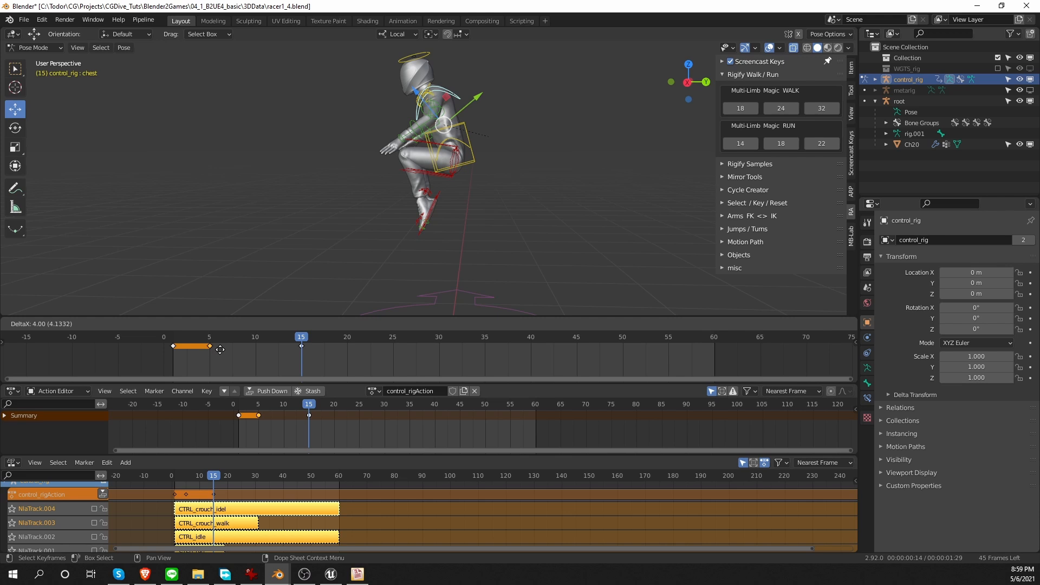
pyautogui.click(220, 350)
pyautogui.click(219, 339)
pyautogui.moveTo(408, 227); pyautogui.dragTo(455, 240, button='middle')
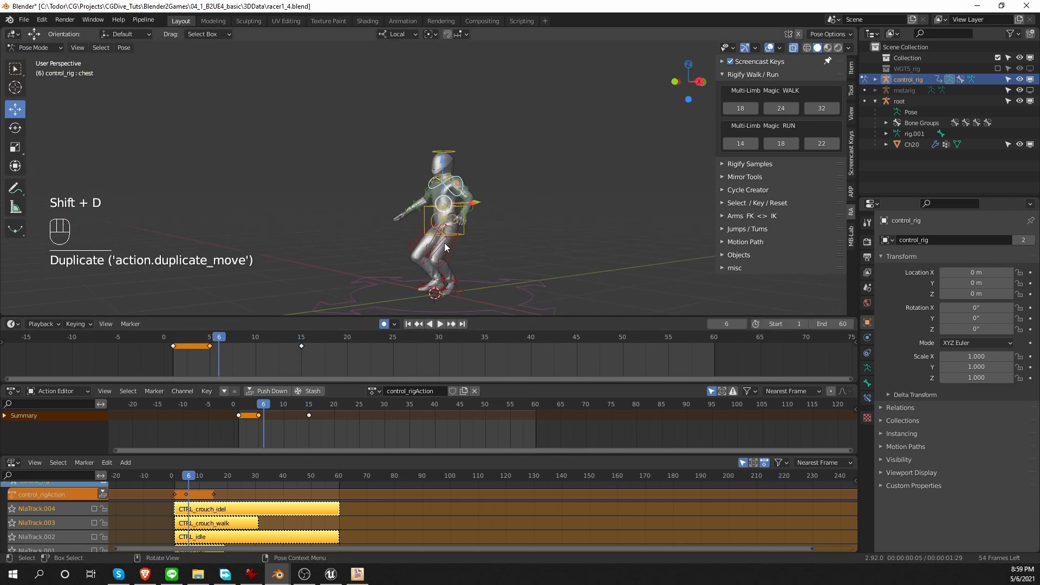
pyautogui.moveTo(203, 340); pyautogui.dragTo(301, 340)
# - Rotate the right foot IK control at frame 15 so the foot points straight down in front view
pyautogui.moveTo(528, 202); pyautogui.dragTo(475, 215, button='middle')
pyautogui.click(431, 226)
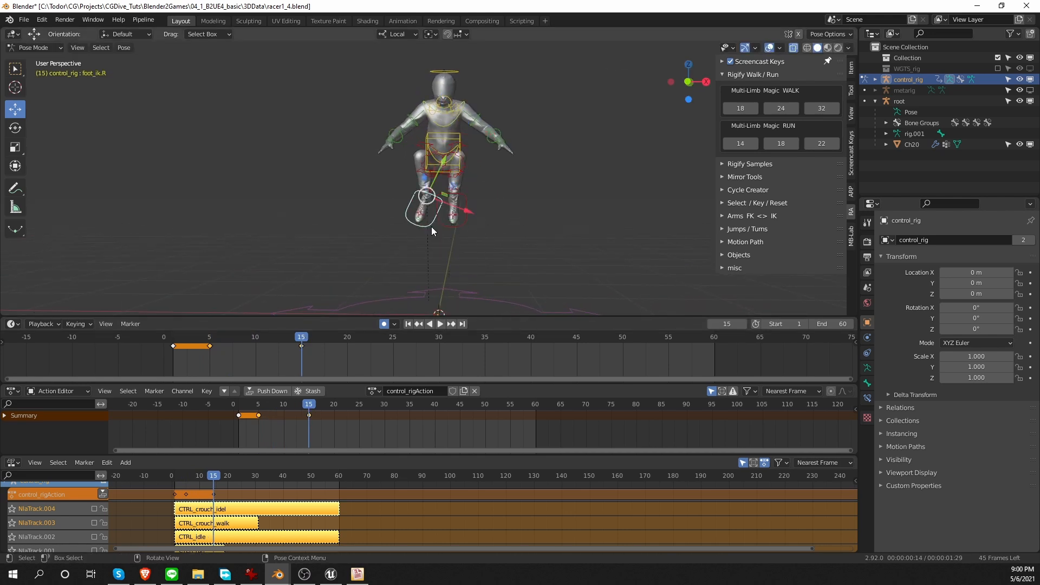
pyautogui.press('r')
pyautogui.click(461, 227)
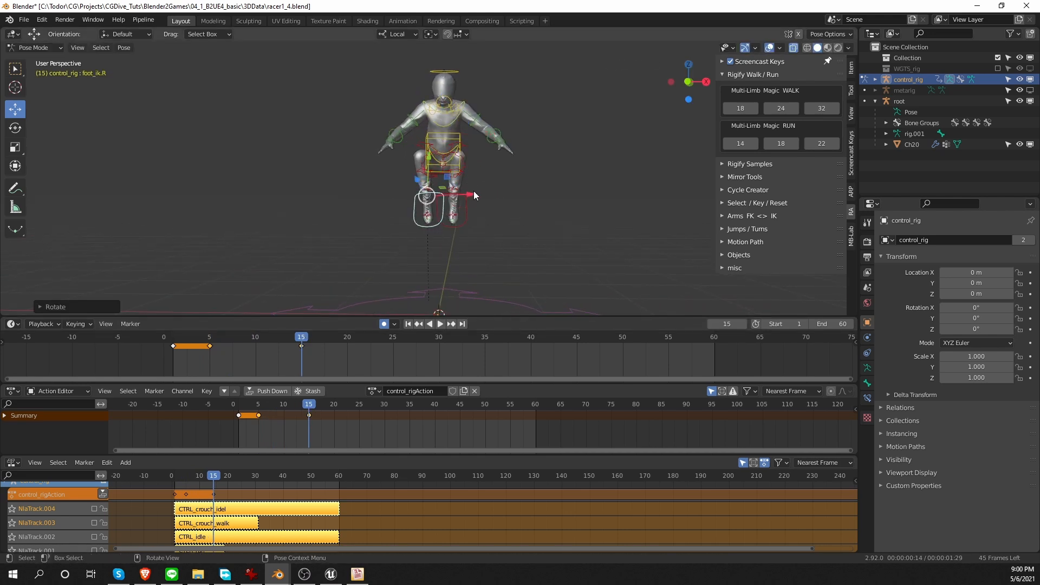
# - Rotate both upper arm controls up to shoulder height at frame 15
pyautogui.click(495, 109)
pyautogui.press('r')
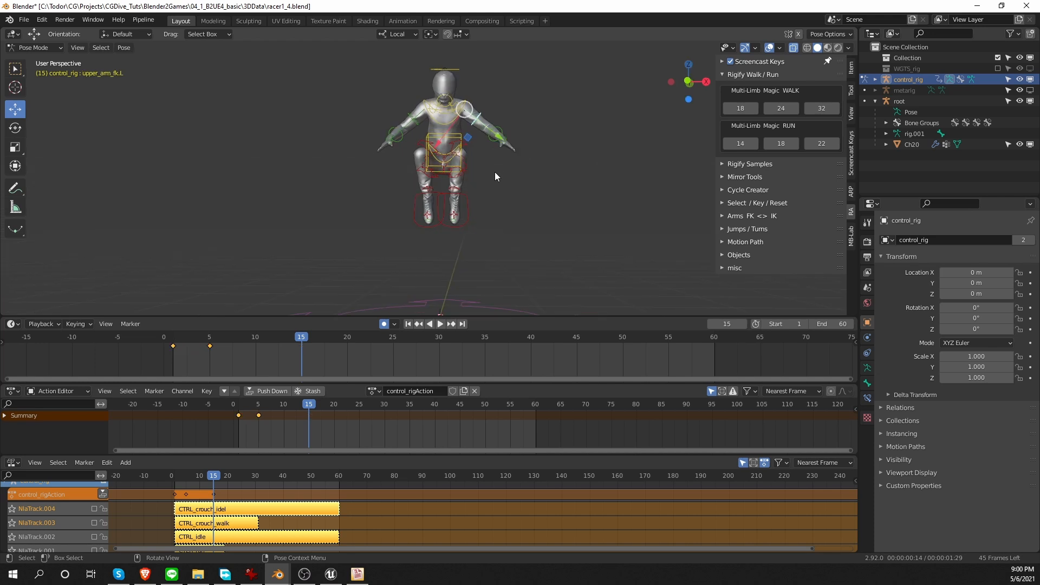
pyautogui.click(477, 141)
pyautogui.click(404, 110)
pyautogui.press('r')
pyautogui.click(394, 144)
# - Play the jump action from the start to review the motion up to frame 15
pyautogui.click(164, 337)
pyautogui.press('space')
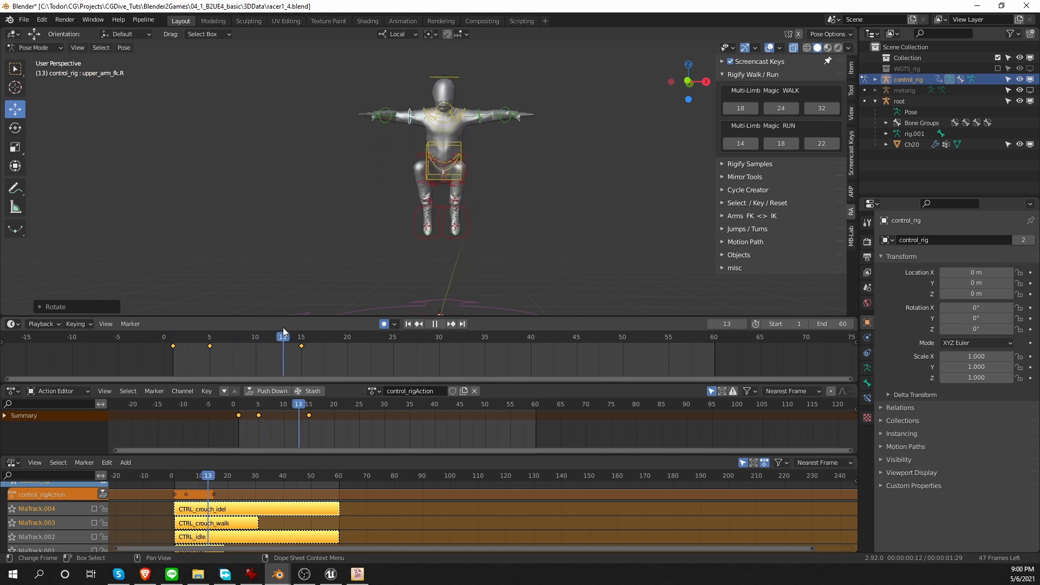
pyautogui.click(297, 337)
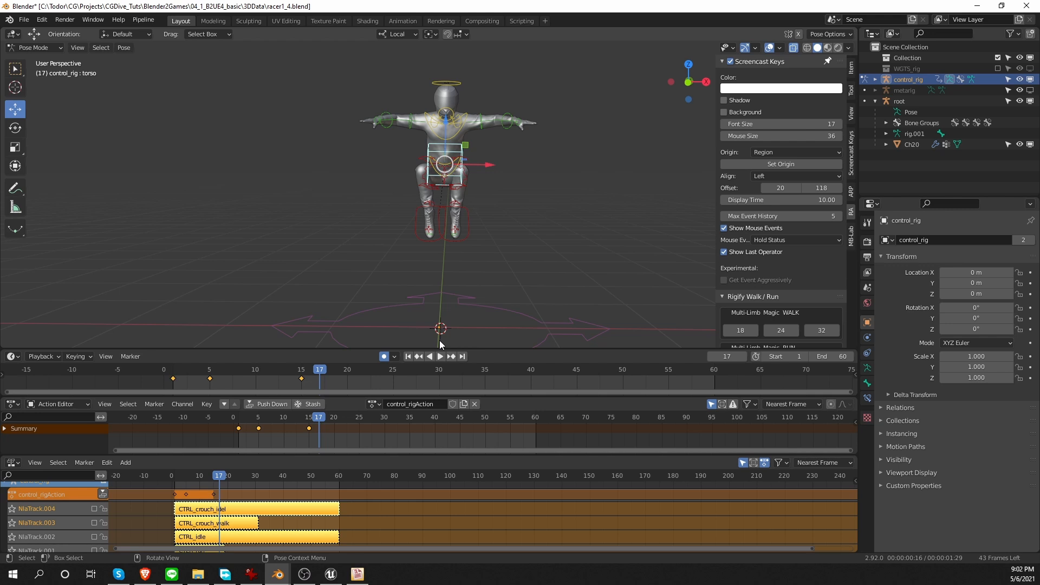
# - Select all control bones and duplicate their frame 15 keyframes to frame 25
pyautogui.click(393, 372)
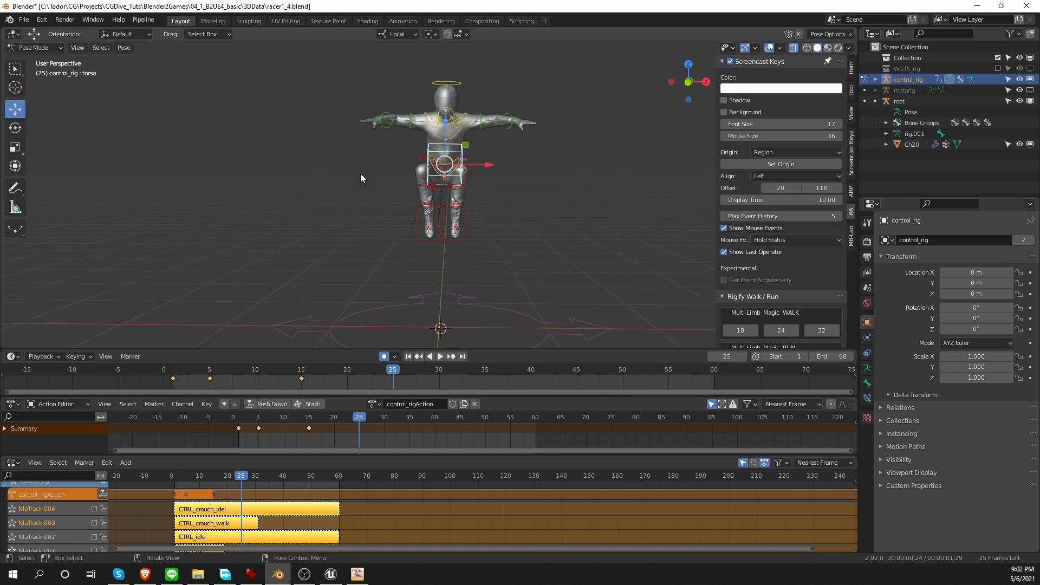
pyautogui.press('a')
pyautogui.keyDown('ctrl'); pyautogui.scroll(-1, 292, 391); pyautogui.keyUp('ctrl')
pyautogui.click(293, 387)
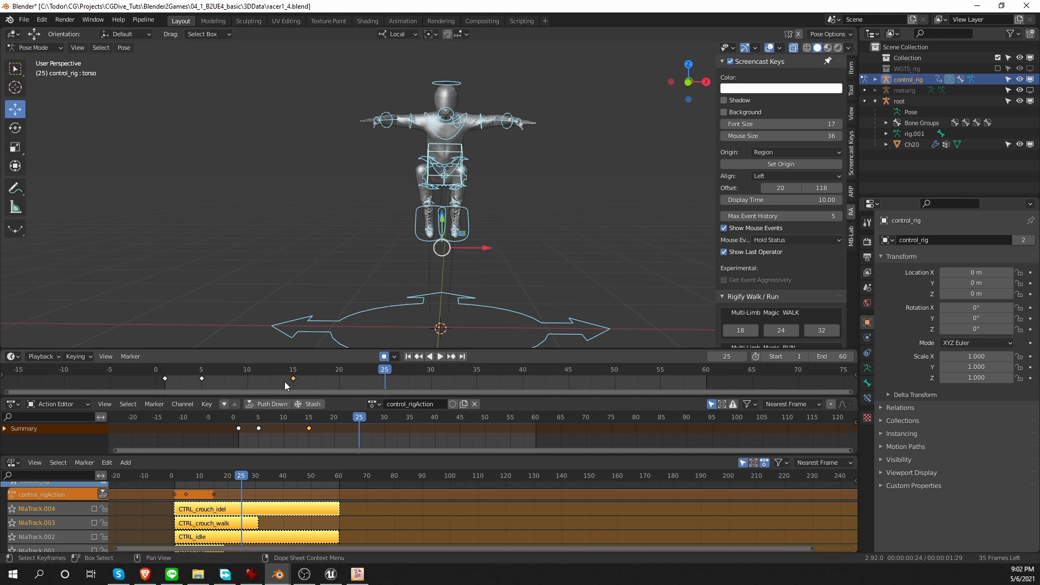
pyautogui.hotkey('shift', 'd')
pyautogui.click(384, 384)
pyautogui.moveTo(385, 372)
pyautogui.mouseDown()
pyautogui.moveTo(297, 369)
pyautogui.moveTo(385, 369)
pyautogui.mouseUp()
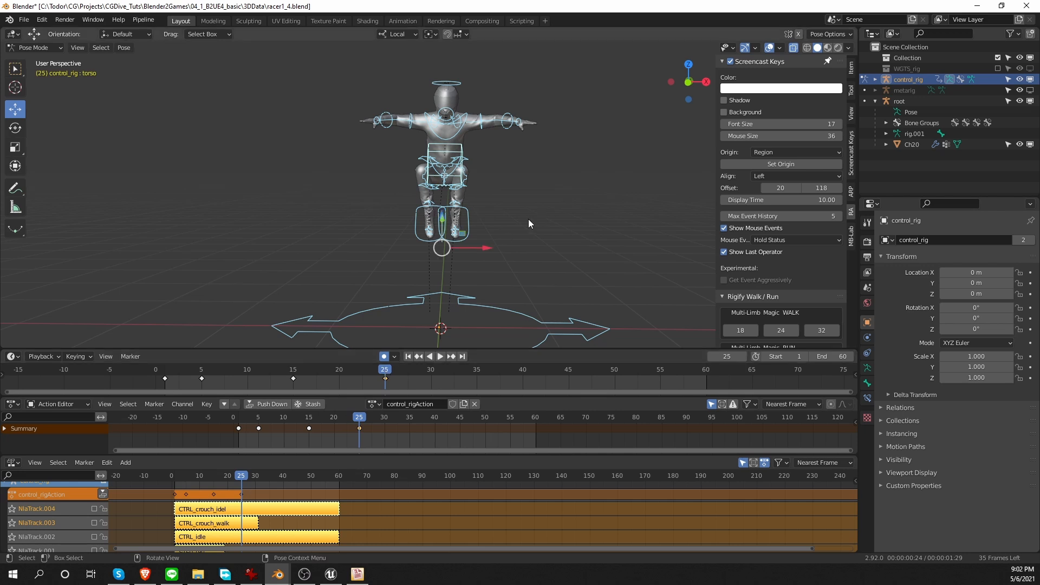
# - Adjust the torso control's height along its local Z axis at frame 25
pyautogui.click(465, 145)
pyautogui.moveTo(482, 204); pyautogui.dragTo(452, 144, button='middle')
pyautogui.scroll(1, 460, 151)
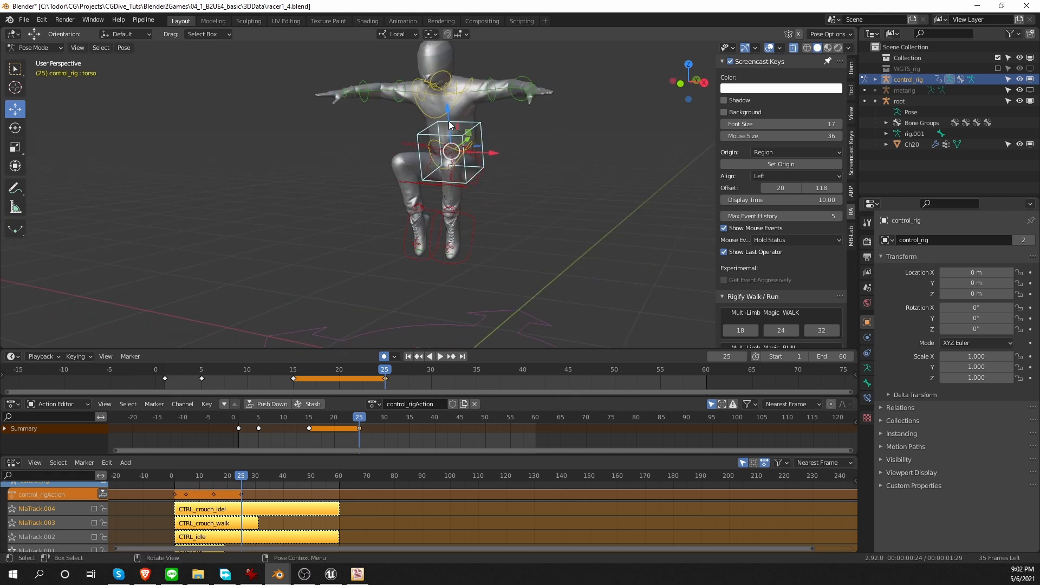
pyautogui.moveTo(449, 120); pyautogui.dragTo(479, 183)
# - At frame 25 in side view, move the feet about 0.11 m forward and 0.12 m up, and rotate them
pyautogui.click(416, 265)
pyautogui.press('KP_3')
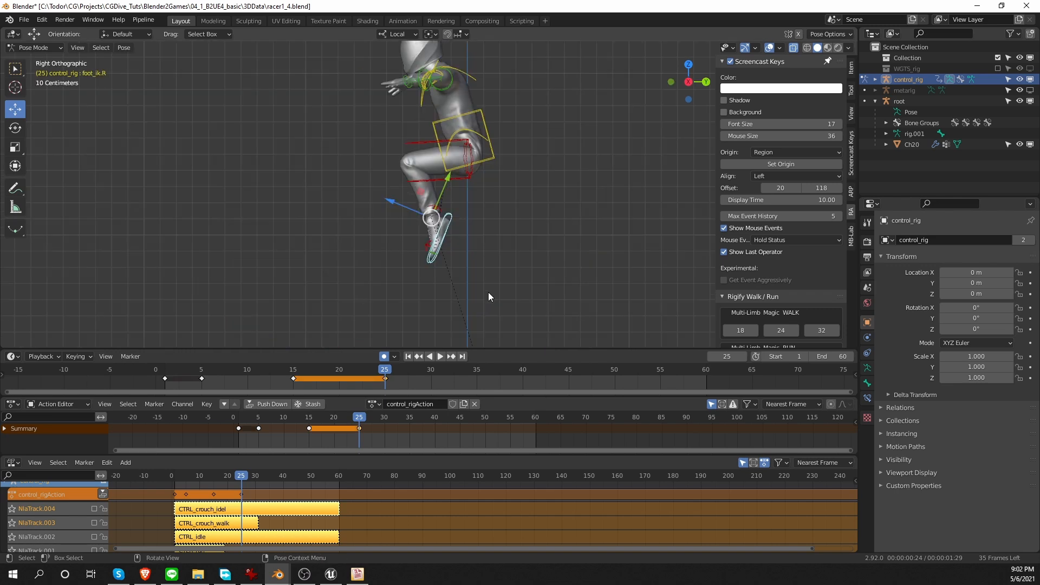
pyautogui.press('g')
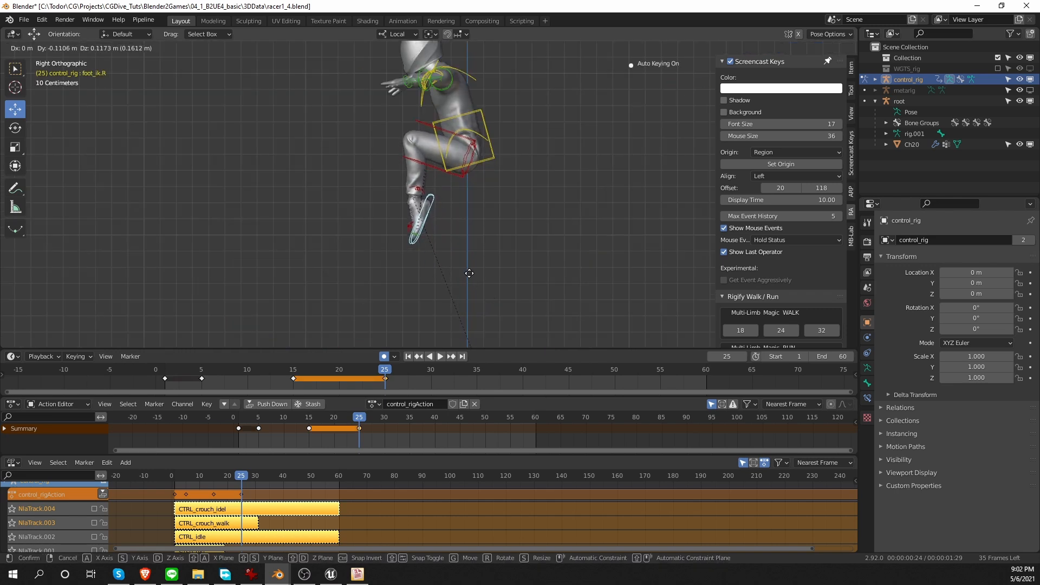
pyautogui.click(469, 276)
pyautogui.press('r')
pyautogui.click(417, 297)
# - Spread the feet farther apart sideways at frame 25
pyautogui.moveTo(419, 295); pyautogui.dragTo(518, 251, button='middle')
pyautogui.click(454, 221)
pyautogui.moveTo(468, 198); pyautogui.dragTo(427, 202)
pyautogui.click(415, 222)
# - Rotate the left and right upper arm controls slightly at frame 25
pyautogui.click(469, 87)
pyautogui.press('r')
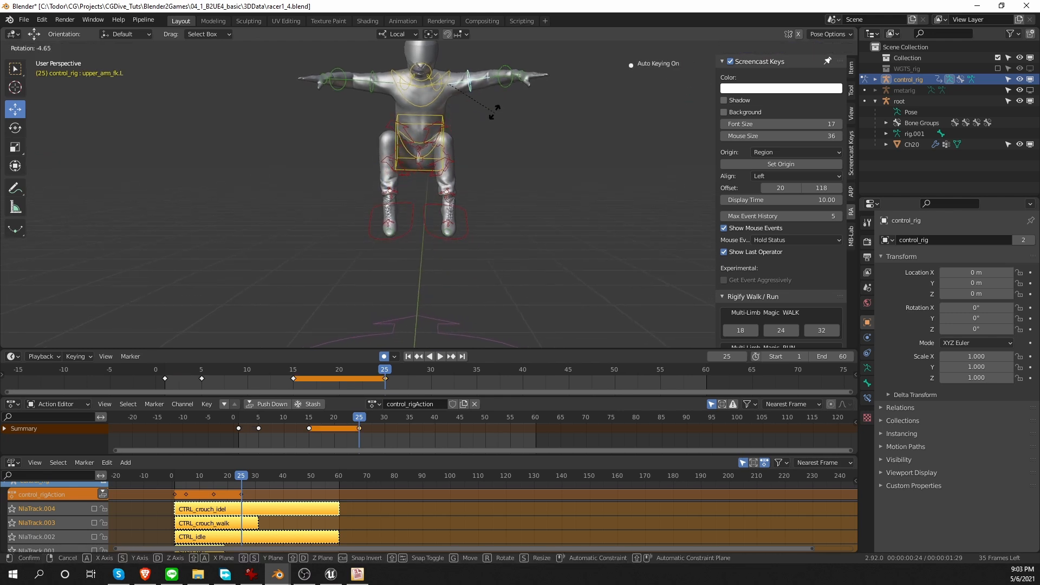
pyautogui.click(493, 104)
pyautogui.click(375, 89)
pyautogui.press('r')
pyautogui.click(386, 92)
pyautogui.moveTo(398, 92); pyautogui.dragTo(407, 138, button='middle')
# - Rotate the left and right forearm controls slightly at frame 25
pyautogui.click(508, 92)
pyautogui.press('r')
pyautogui.click(510, 87)
pyautogui.click(347, 78)
pyautogui.press('r')
pyautogui.moveTo(344, 103); pyautogui.dragTo(349, 48, button='middle')
# - Rotate the left foot control at frame 25 and select the left thigh IK control
pyautogui.click(466, 237)
pyautogui.press('r')
pyautogui.press('r')
pyautogui.click(460, 191)
pyautogui.click(431, 131)
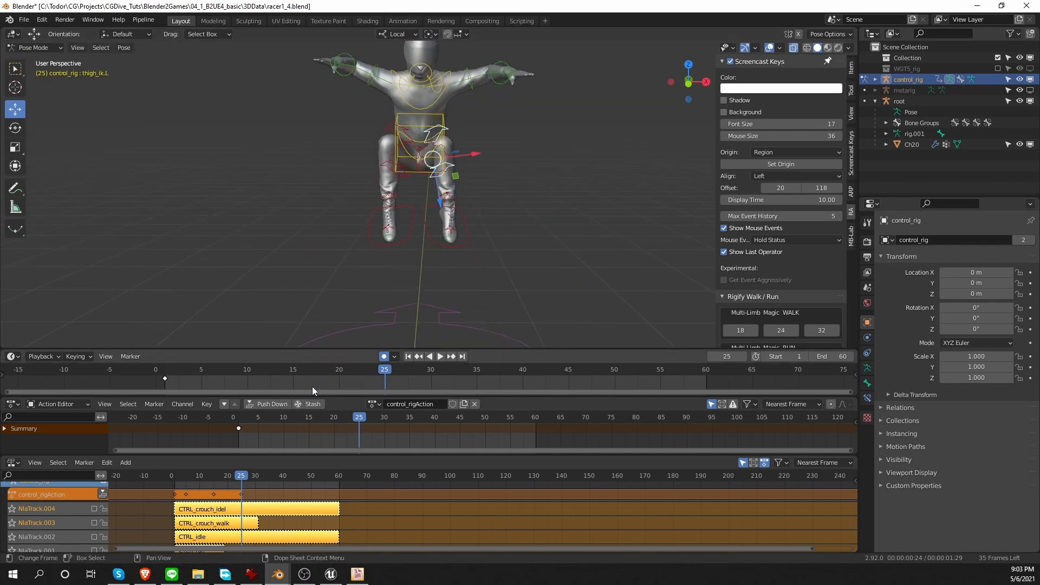
pyautogui.click(442, 130)
pyautogui.moveTo(385, 371)
pyautogui.mouseDown()
pyautogui.moveTo(293, 353)
pyautogui.moveTo(385, 369)
pyautogui.mouseUp()
# - Reposition the left foot control, then move both foot IK controls together at frame 25
pyautogui.moveTo(503, 239); pyautogui.dragTo(400, 235, button='middle')
pyautogui.click(509, 165)
pyautogui.press('h')
pyautogui.hotkey('ctrl', 'z')
pyautogui.press('g')
pyautogui.click(541, 165)
pyautogui.keyDown('shift'); pyautogui.click(398, 232); pyautogui.keyUp('shift')
pyautogui.press('g')
pyautogui.click(393, 221)
pyautogui.moveTo(386, 373)
pyautogui.mouseDown()
pyautogui.moveTo(301, 375)
pyautogui.moveTo(330, 389)
pyautogui.moveTo(385, 385)
pyautogui.mouseUp()
pyautogui.moveTo(444, 246); pyautogui.dragTo(443, 318, button='middle')
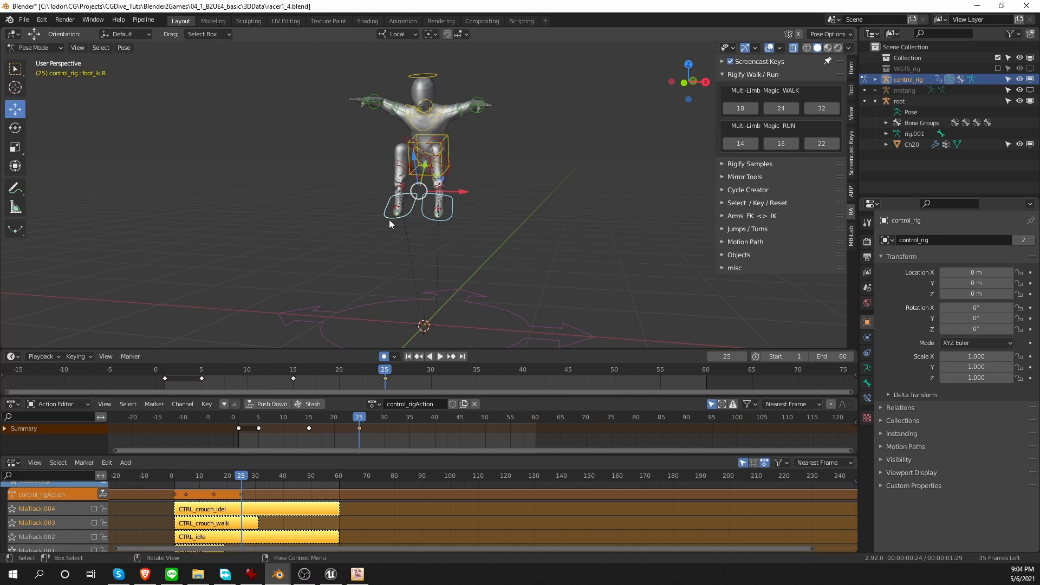
# - Select all rig controls and duplicate the crouch keyframe from frame 5 to frame 30
pyautogui.press('a')
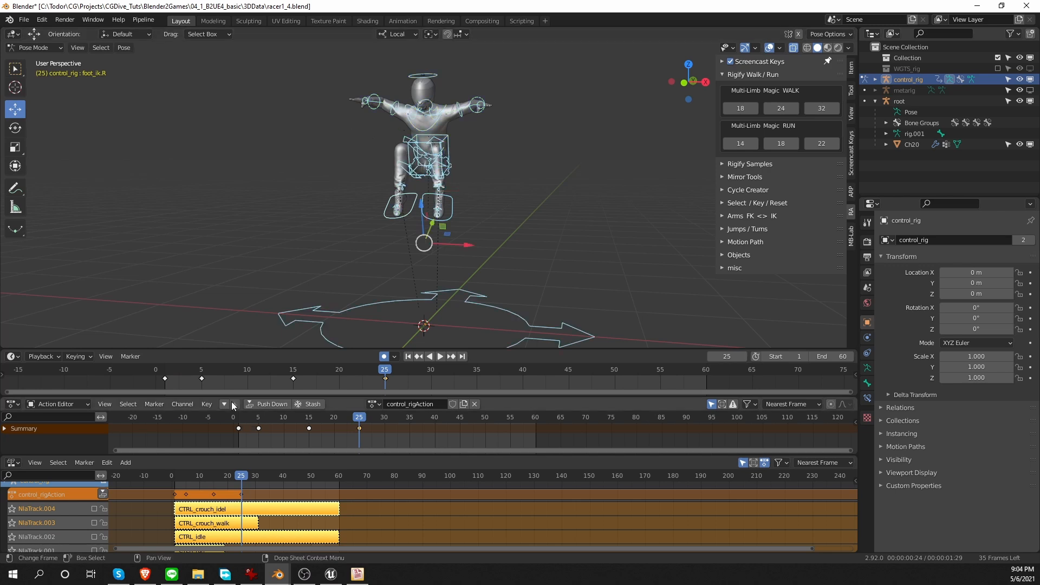
pyautogui.click(202, 379)
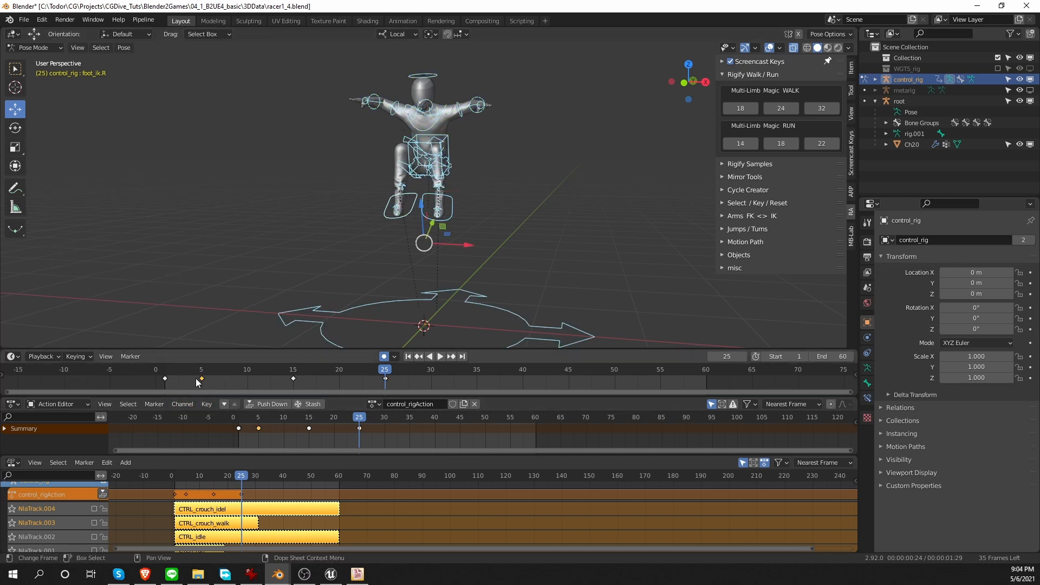
pyautogui.moveTo(203, 382); pyautogui.dragTo(436, 378)
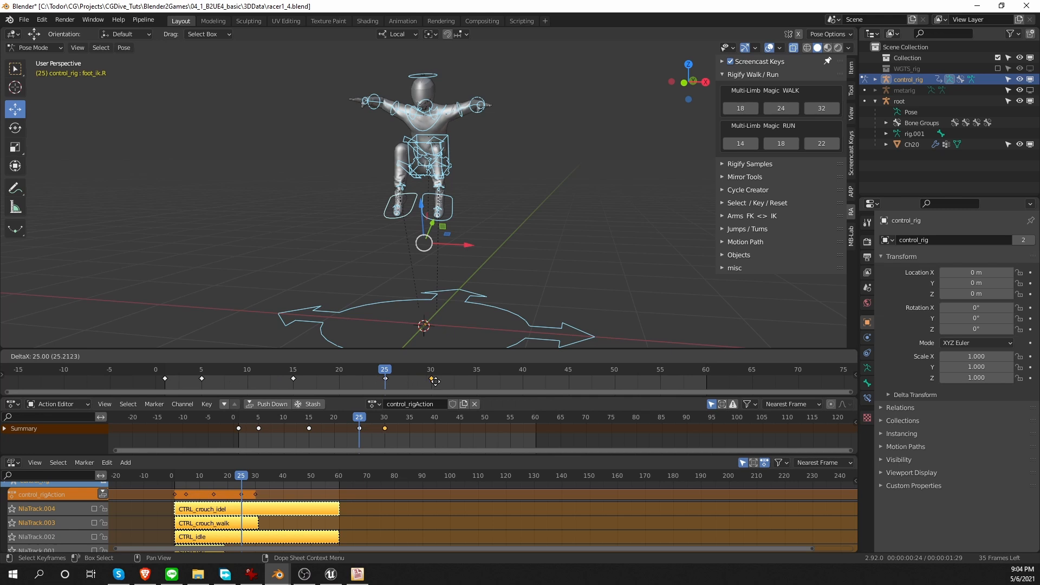
pyautogui.click(435, 381)
# - Duplicate the standing keyframe from frame 1 to frame 35 as the end pose
pyautogui.moveTo(158, 385); pyautogui.dragTo(169, 379)
pyautogui.hotkey('shift', 'd')
pyautogui.click(490, 373)
# - Scrub and play through the jump animation with the viewport overlays hidden
pyautogui.moveTo(386, 369); pyautogui.dragTo(165, 378)
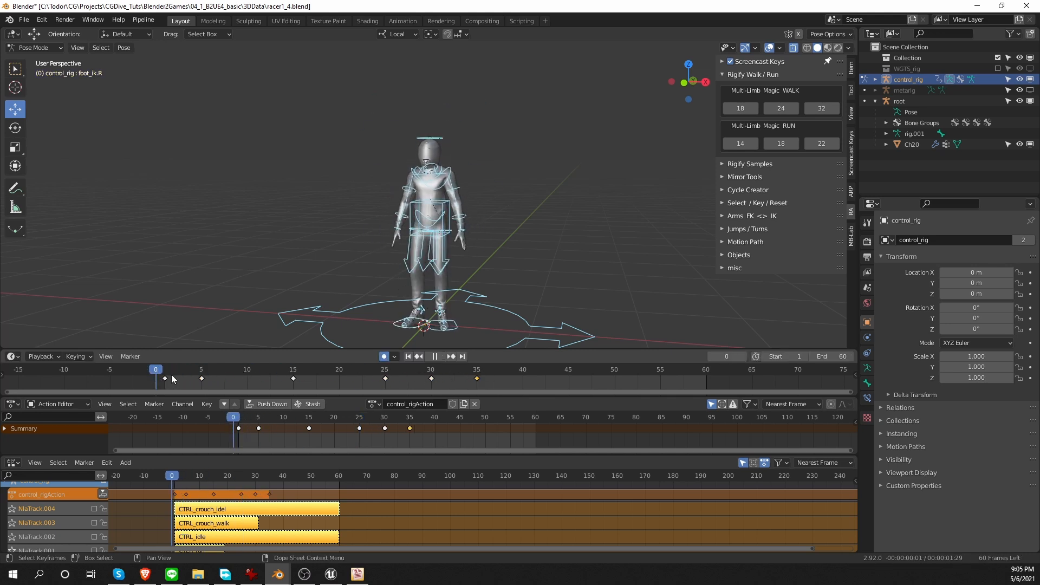
pyautogui.click(433, 356)
pyautogui.click(431, 356)
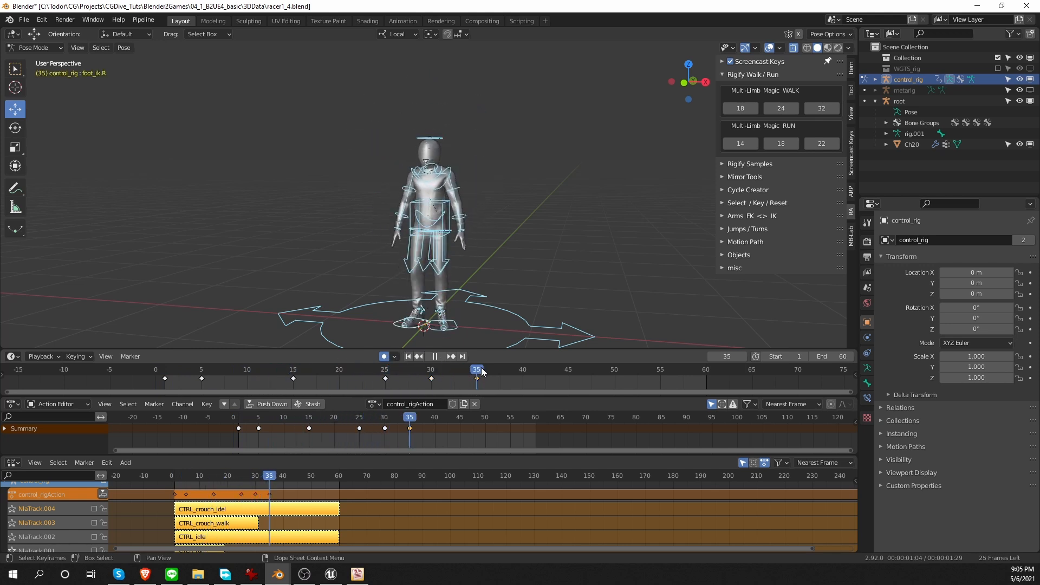
pyautogui.hotkey('shift', 'alt', 'z')
pyautogui.press('space')
# - Set the animation's end frame to 40 and play back the jump
pyautogui.doubleClick(829, 356)
pyautogui.write('40')
pyautogui.press('Return')
pyautogui.press('space')
pyautogui.press('space')
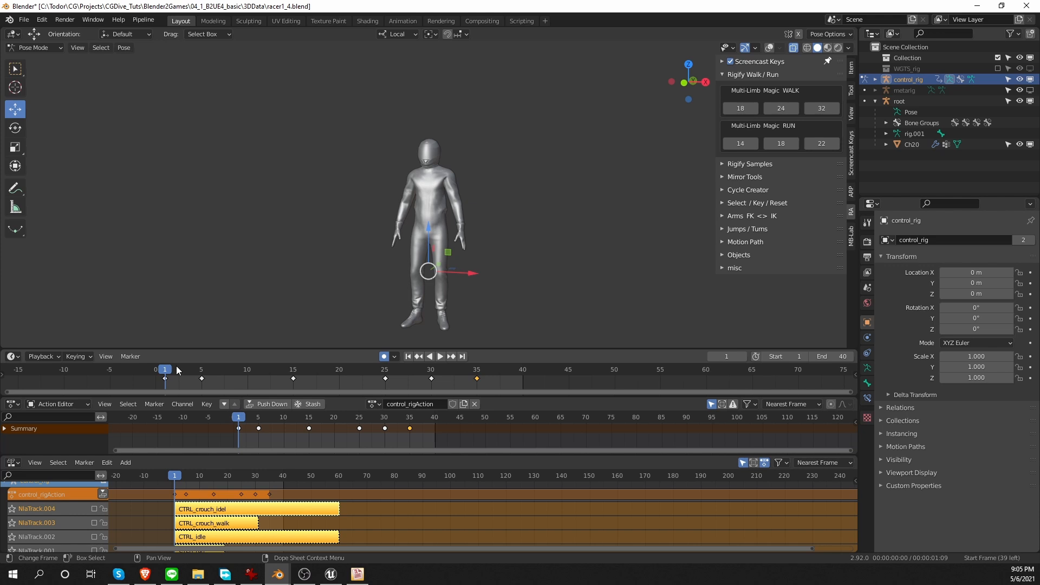
pyautogui.press('space')
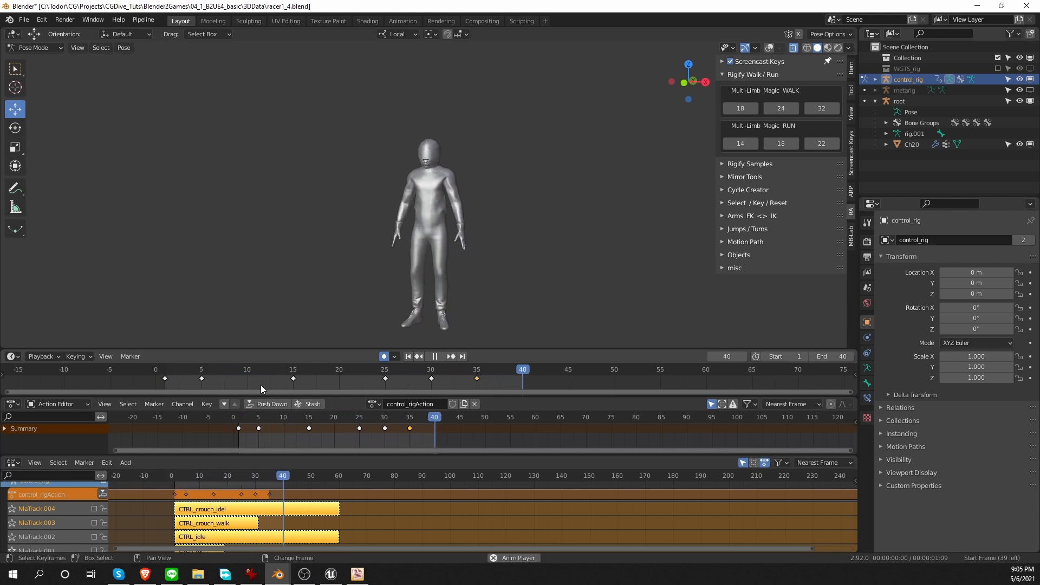
pyautogui.press('space')
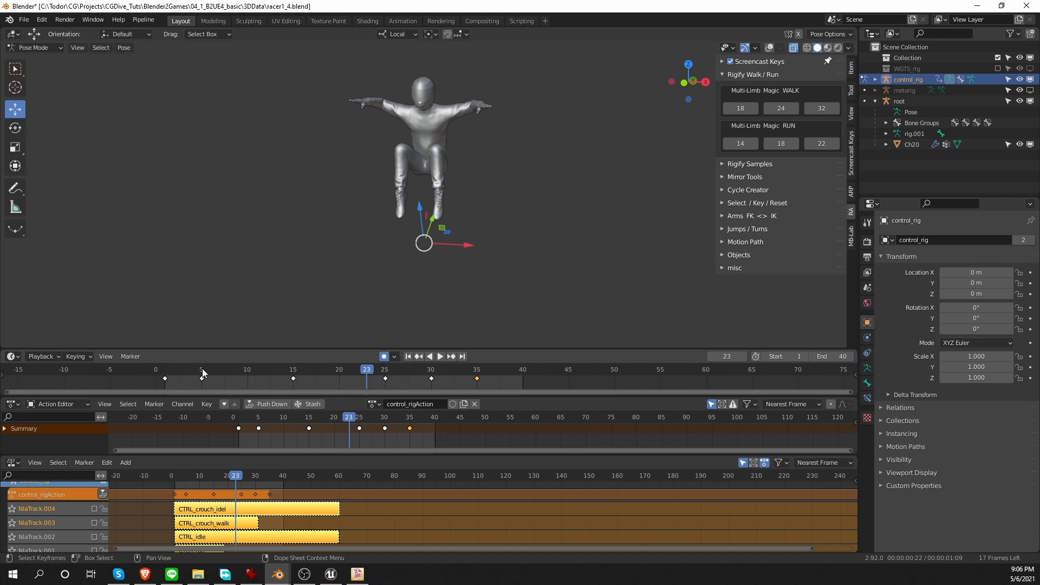
# - Move the airborne keyframes of both foot IK controls two frames earlier, to frames 13 and 23
pyautogui.press('z')
pyautogui.click(465, 236)
pyautogui.click(450, 217)
pyautogui.keyDown('shift'); pyautogui.click(414, 219); pyautogui.keyUp('shift')
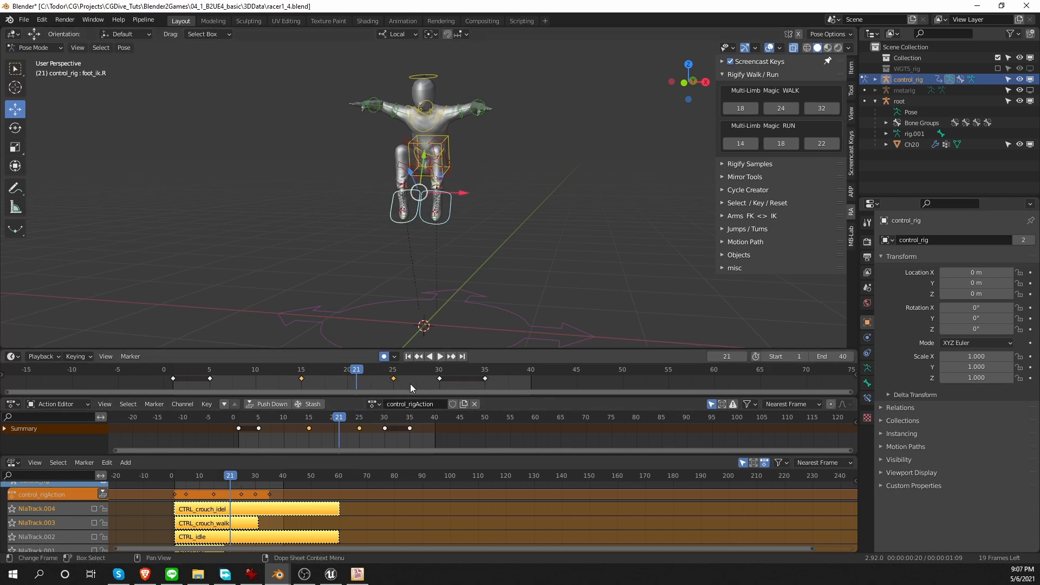
pyautogui.press('g')
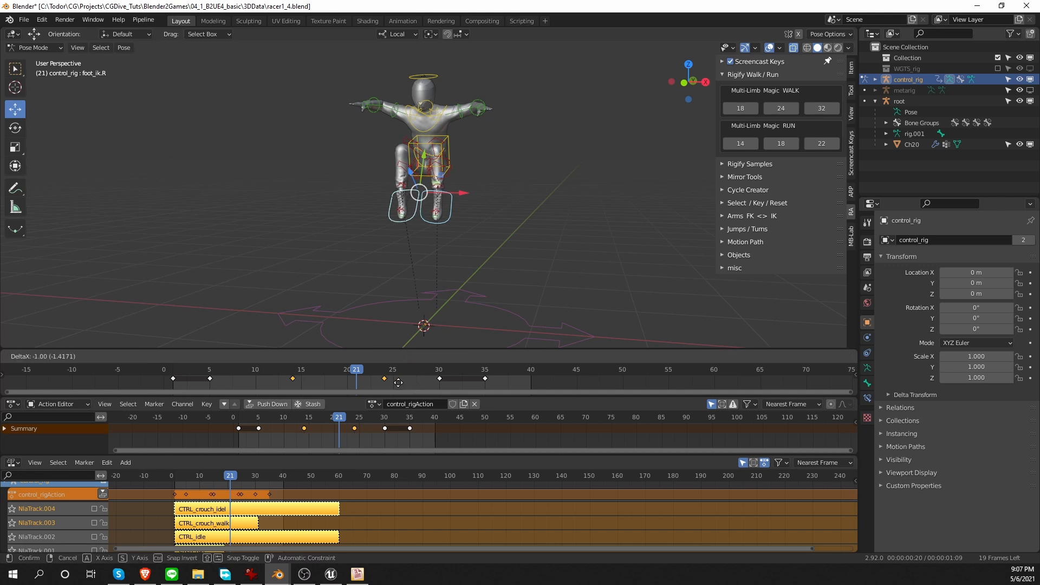
pyautogui.click(379, 387)
pyautogui.press('space')
pyautogui.press('space')
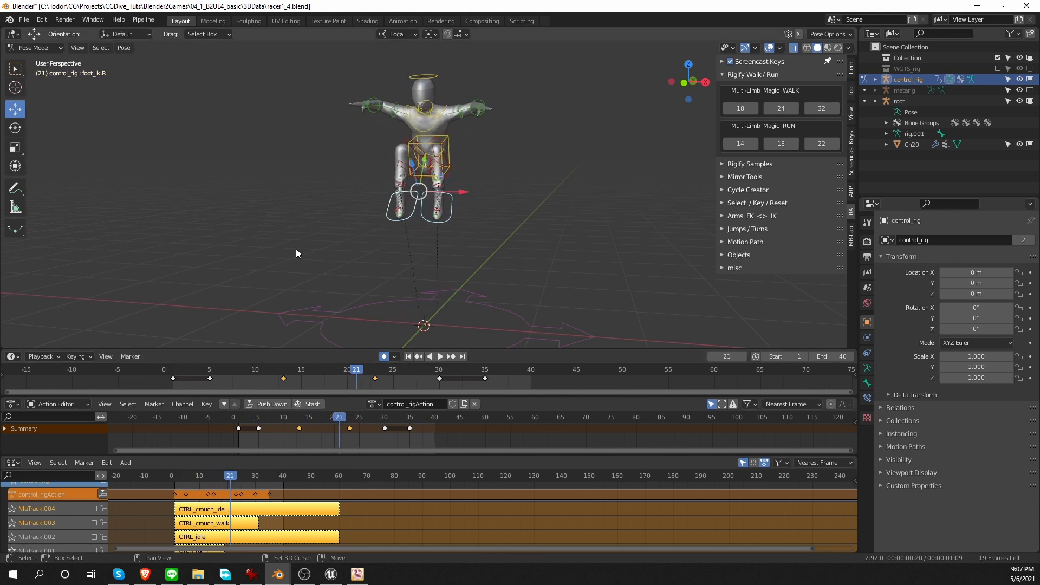
# - Move the airborne keyframes of both upper arm FK controls two frames earlier, to frames 13 and 23
pyautogui.click(460, 111)
pyautogui.keyDown('shift'); pyautogui.click(395, 110); pyautogui.keyUp('shift')
pyautogui.moveTo(289, 386); pyautogui.dragTo(425, 373)
pyautogui.press('g')
pyautogui.click(405, 374)
pyautogui.click(119, 374)
# - Play back the retimed jump with the overlays hidden, and restore the overlays when finished
pyautogui.hotkey('shift', 'space')
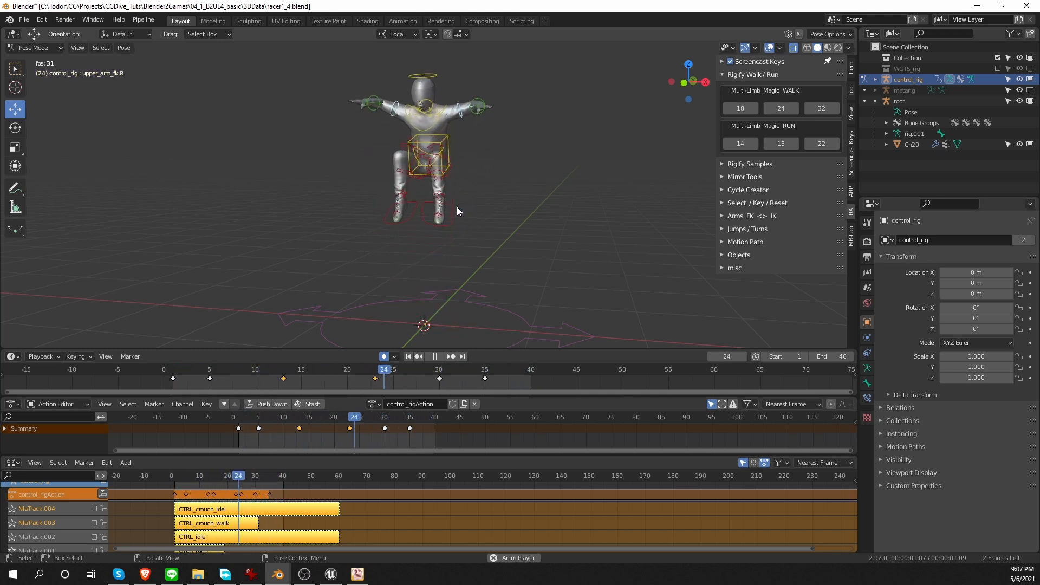
pyautogui.hotkey('shift', 'alt', 'z')
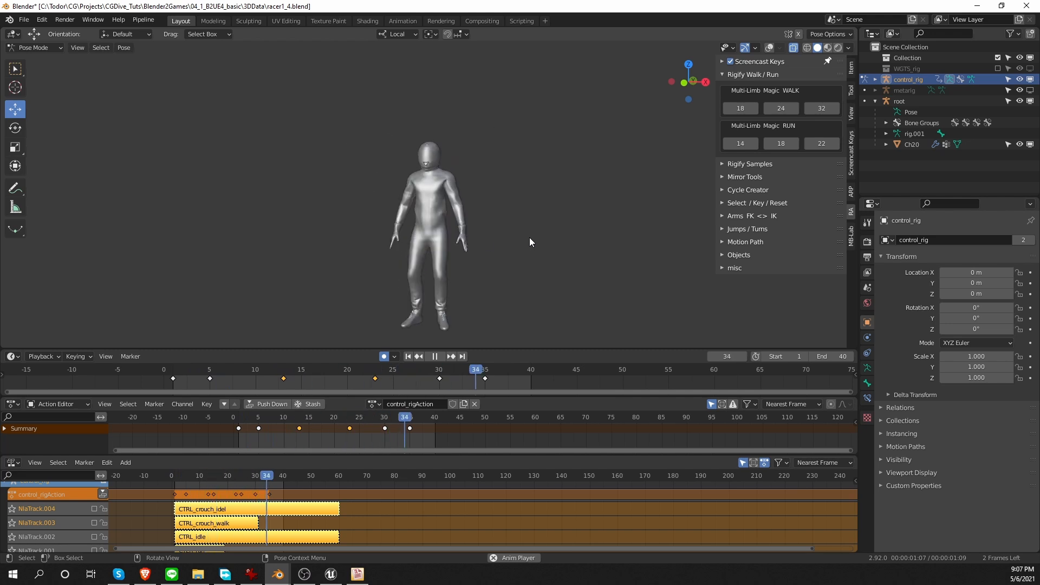
pyautogui.press('space')
pyautogui.hotkey('shift', 'alt', 'z')
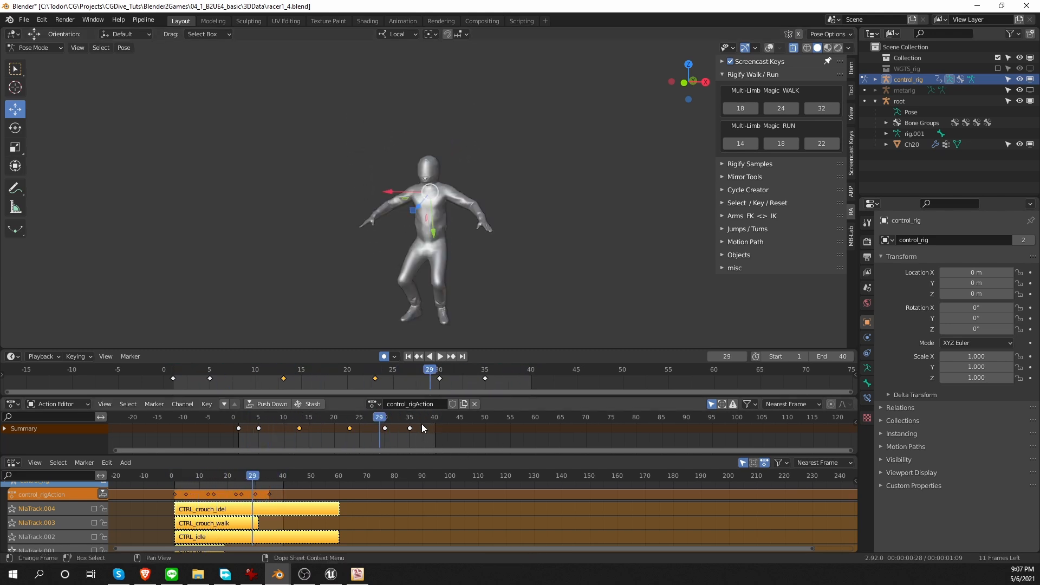
pyautogui.hotkey('shift', 'alt', 'z')
# - In Object Mode, rename the control rig's action to CTRL_jump and push it down onto an NLA track
pyautogui.hotkey('ctrl', 'Tab')
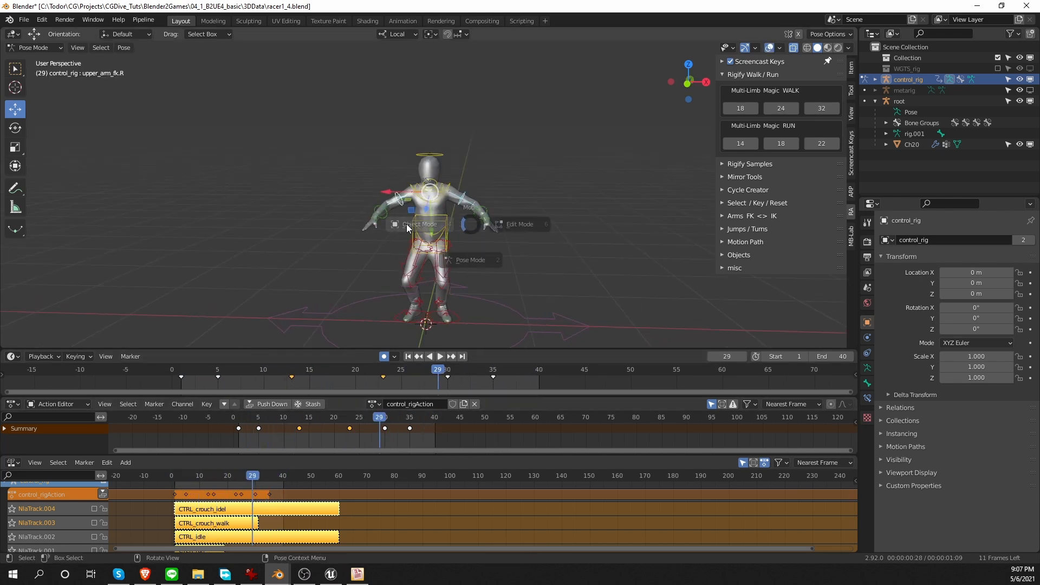
pyautogui.click(422, 228)
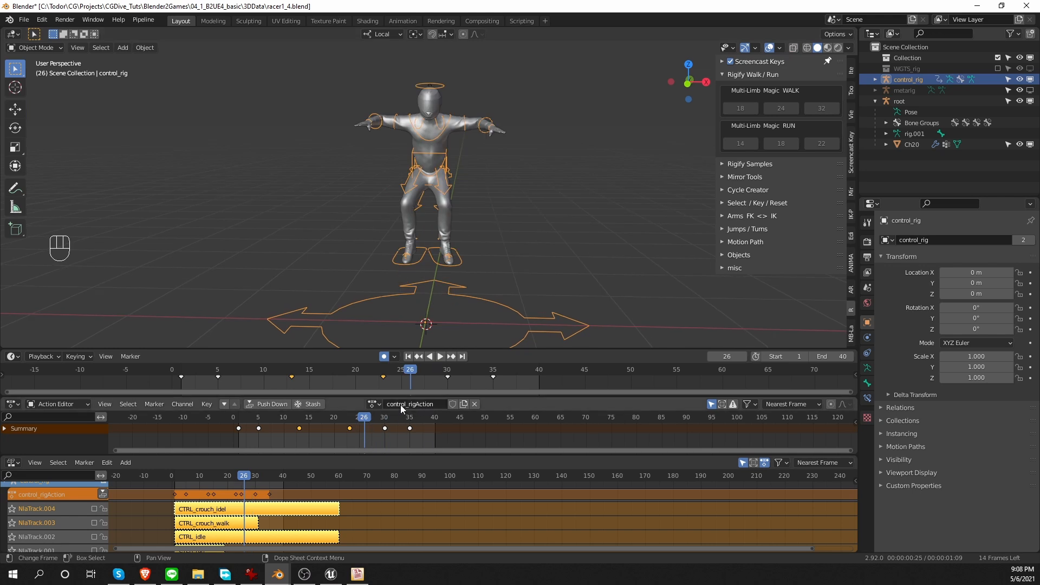
pyautogui.click(420, 404)
pyautogui.write('CTR')
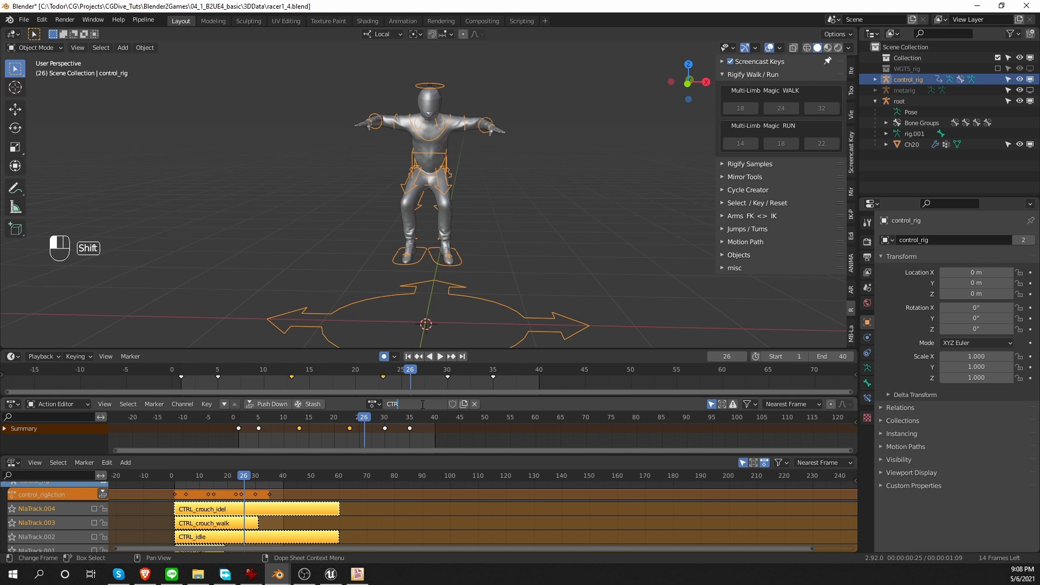
pyautogui.write('L_jump')
pyautogui.press('BackSpace')
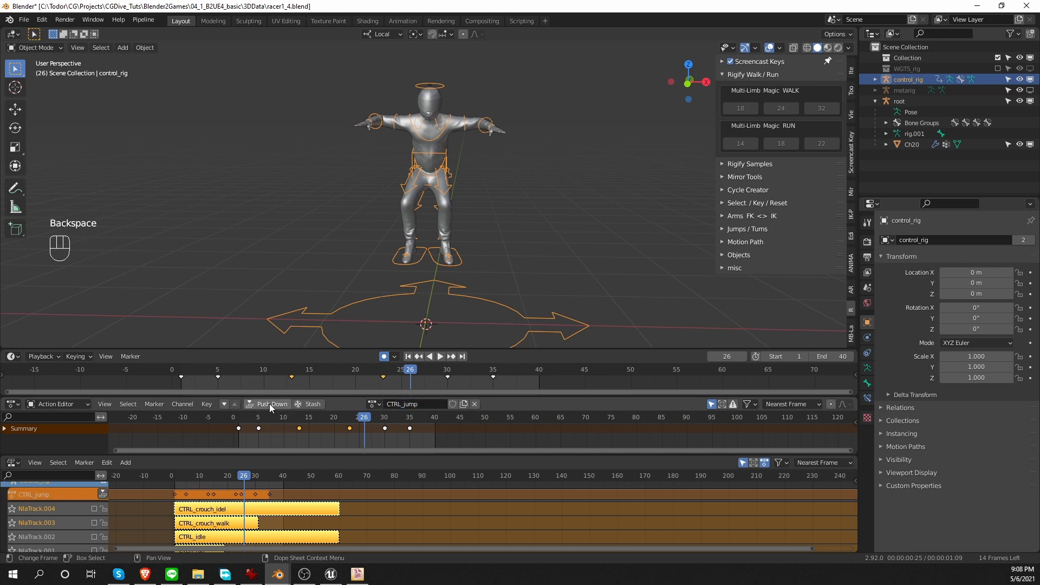
pyautogui.click(269, 404)
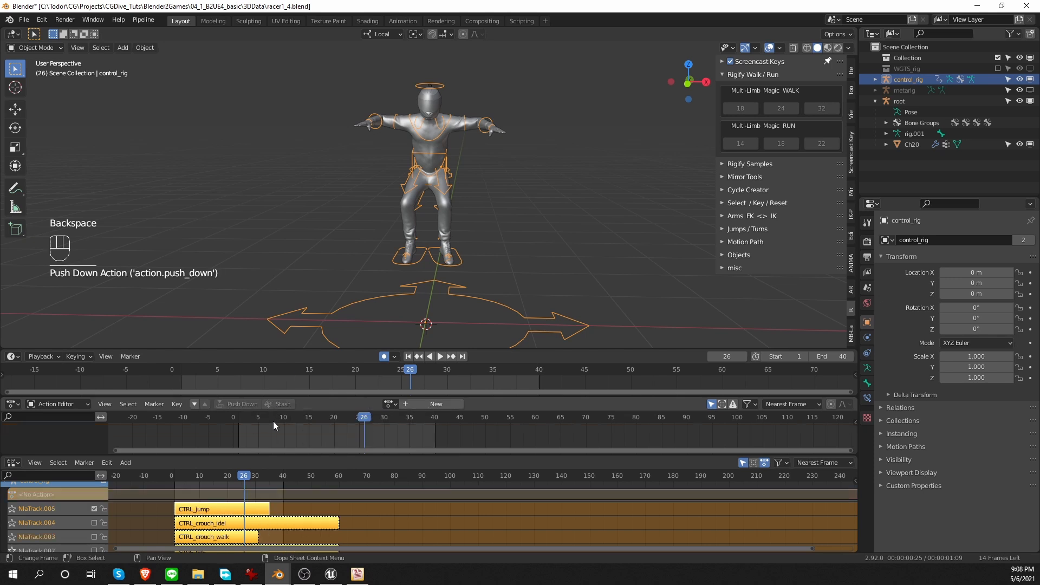
# - Disable the CTRL_jump NLA track and clear the transforms of all rig controls in Pose Mode
pyautogui.click(94, 508)
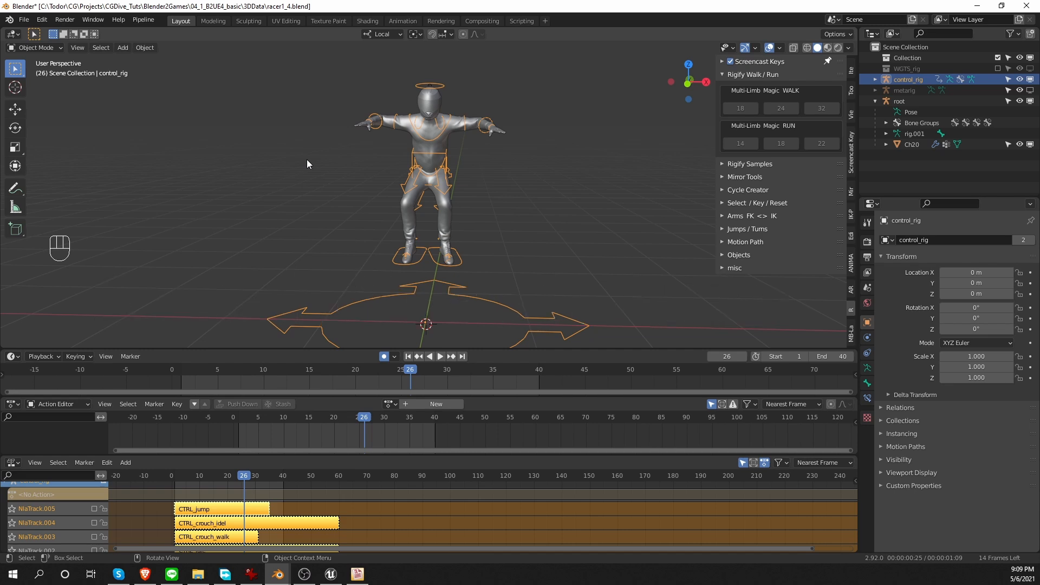
pyautogui.press('Tab')
pyautogui.press('a')
pyautogui.click(124, 47)
pyautogui.click(282, 66)
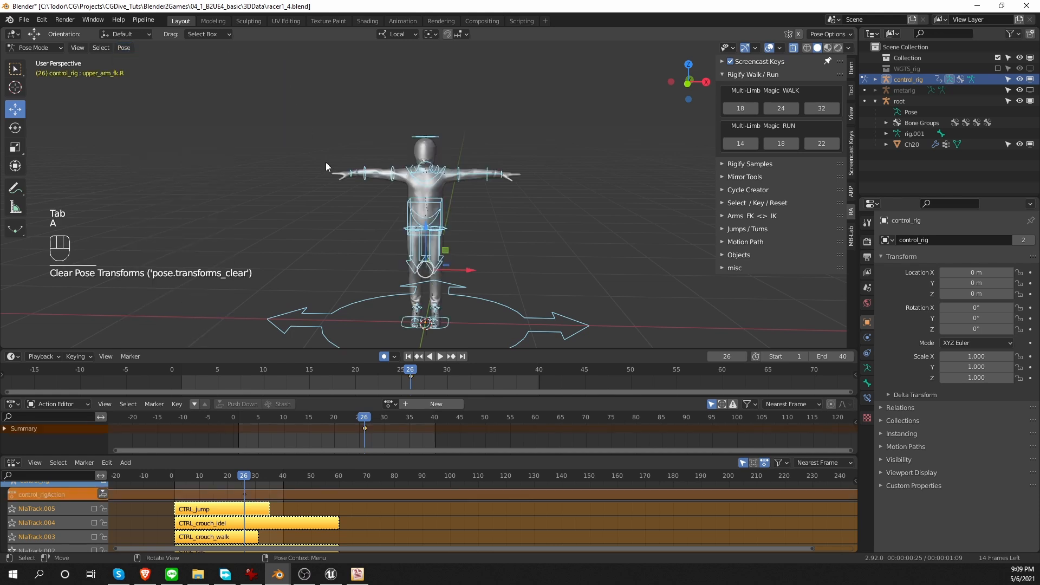
# - Turn off auto keying and delete the keyframe at frame 26
pyautogui.click(384, 357)
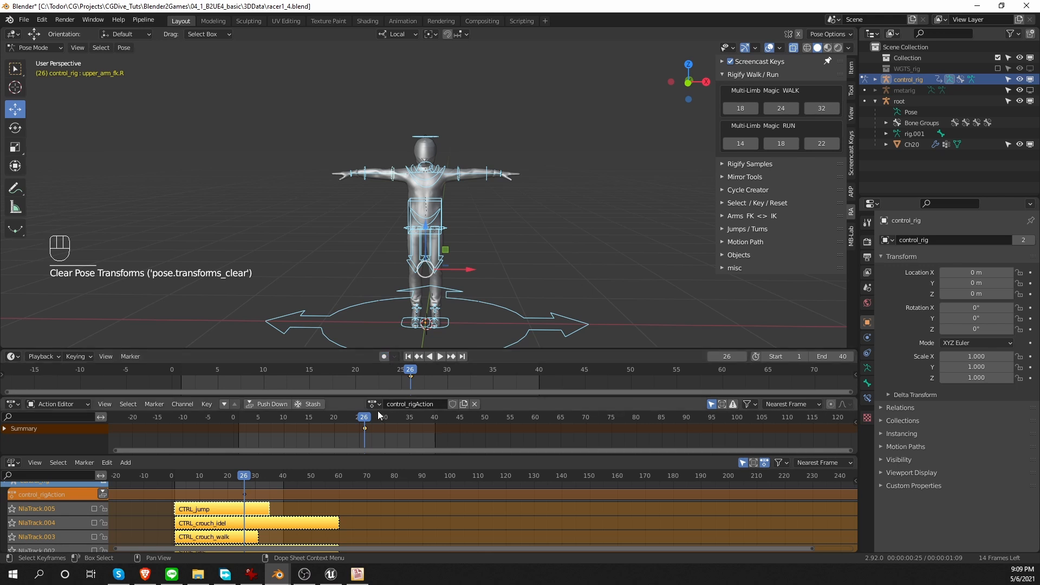
pyautogui.moveTo(350, 437); pyautogui.dragTo(240, 414)
pyautogui.press('Delete')
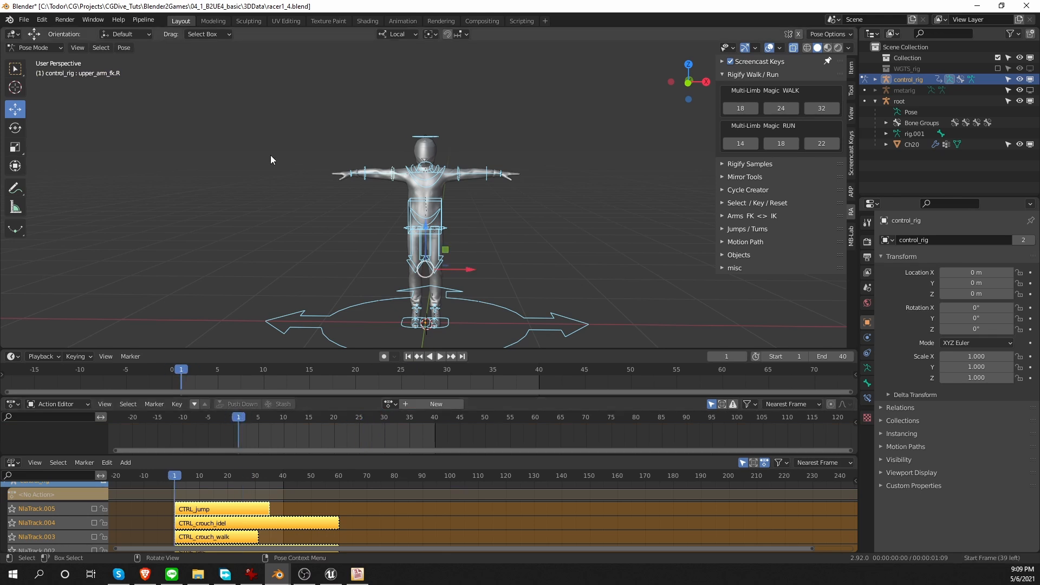
# - Insert a Location, Rotation & Scale keyframe for all rig controls at frame 1
pyautogui.press('i')
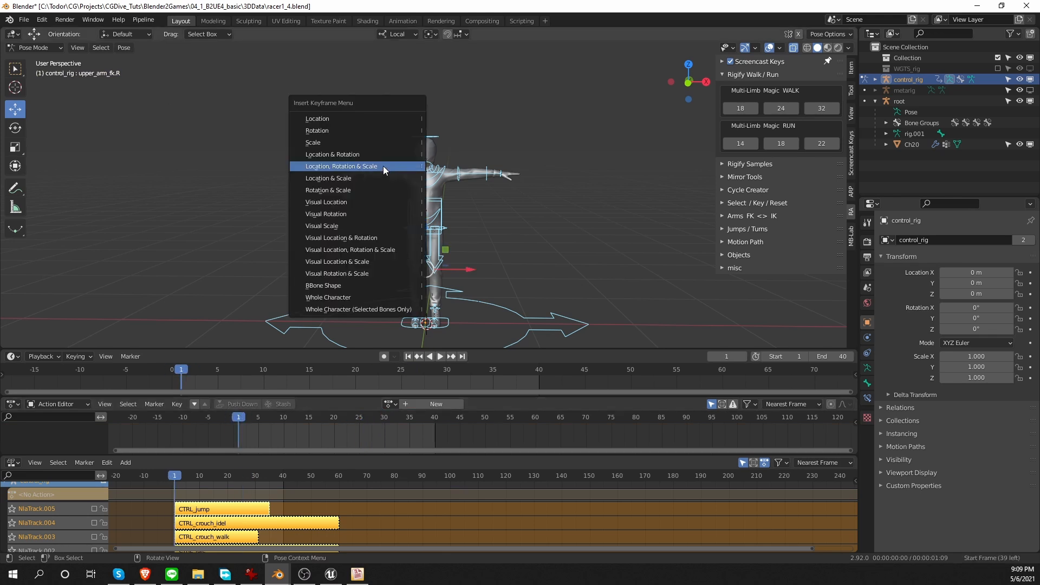
pyautogui.click(382, 166)
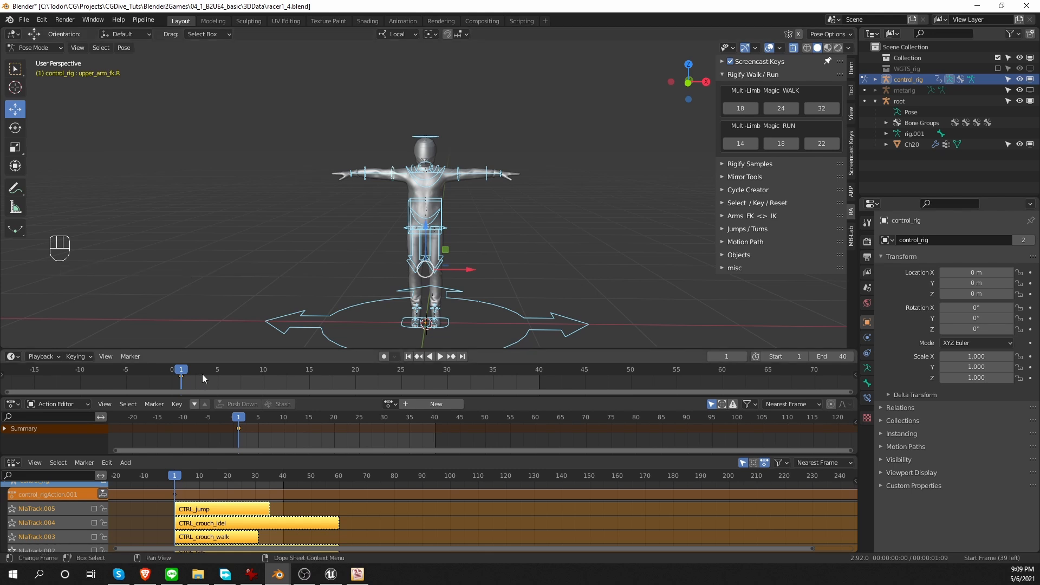
# - At frame 20, scale up the left upper arm FK control to roughly double the arm's length and keyframe it
pyautogui.moveTo(182, 374); pyautogui.dragTo(358, 369)
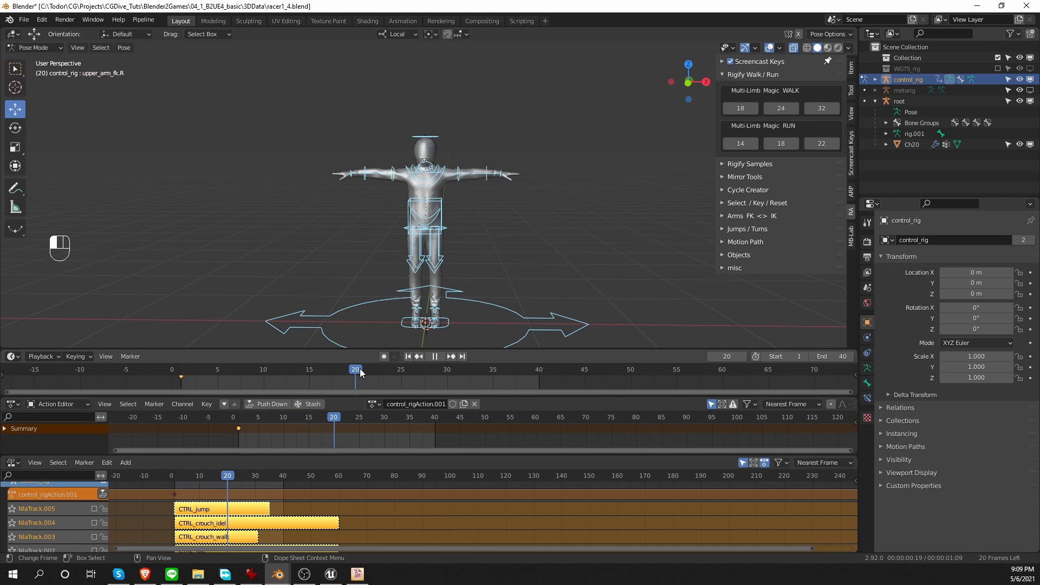
pyautogui.click(473, 177)
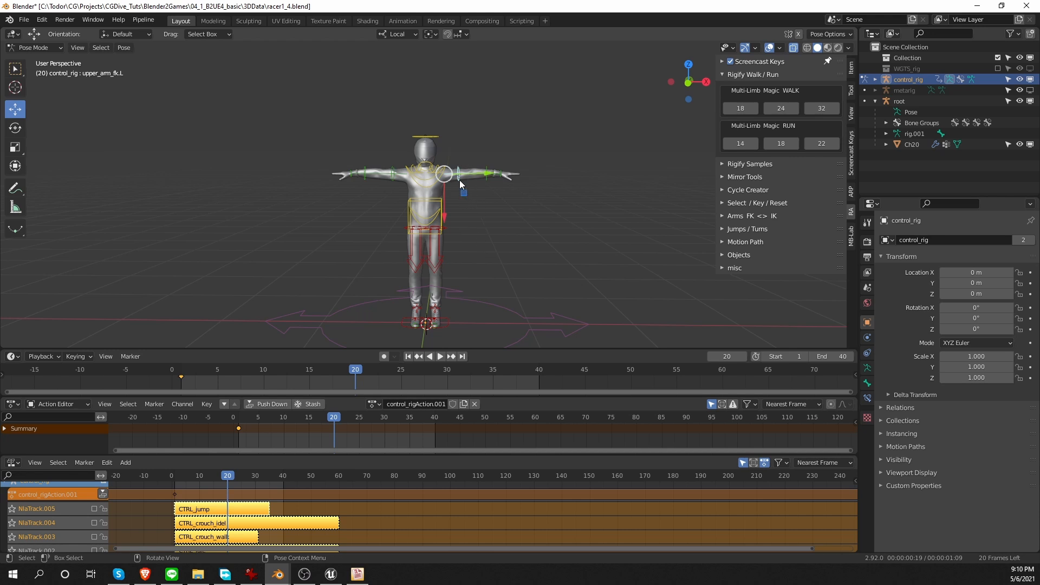
pyautogui.press('s')
pyautogui.click(600, 290)
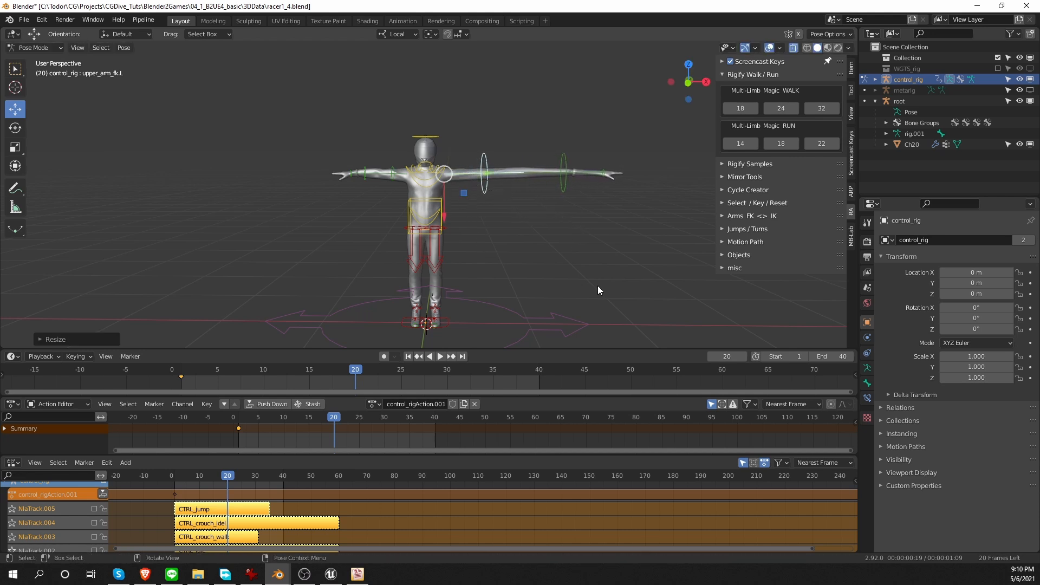
pyautogui.press('i')
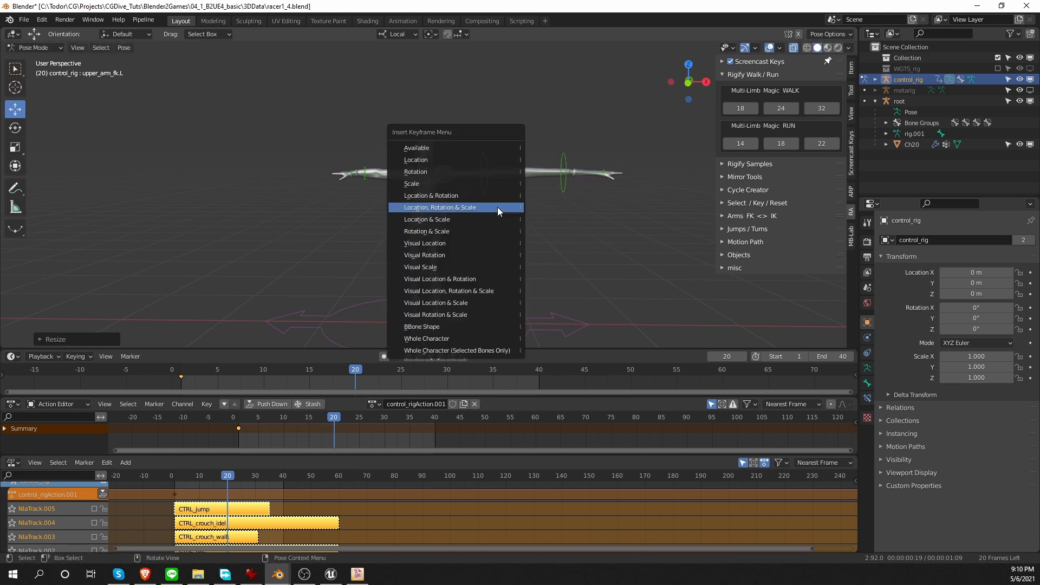
pyautogui.click(448, 189)
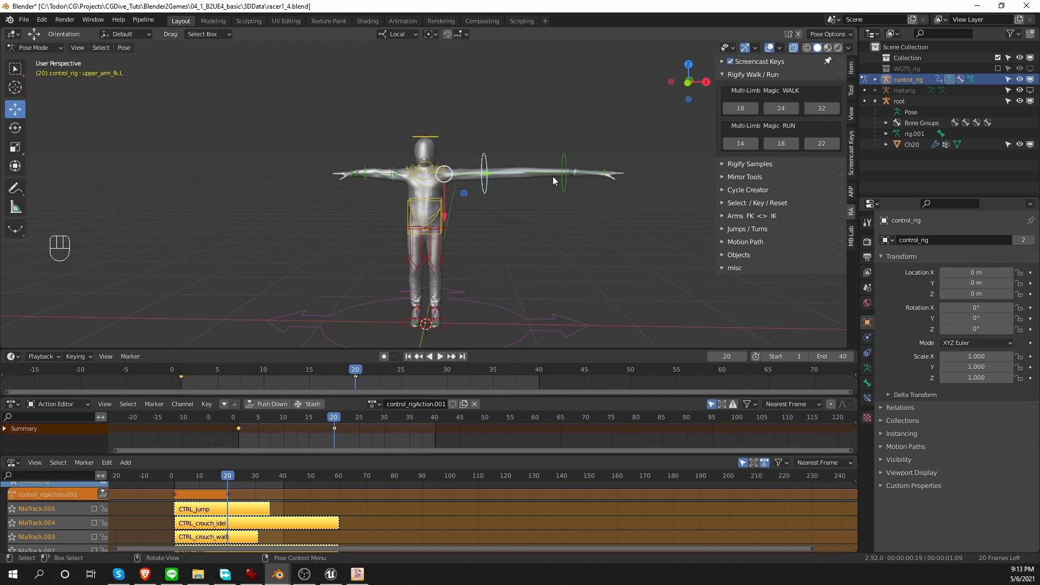
# - Rotate the left forearm FK control forward at frame 20 so the elbow bends about a right angle
pyautogui.moveTo(552, 176); pyautogui.dragTo(534, 235, button='middle')
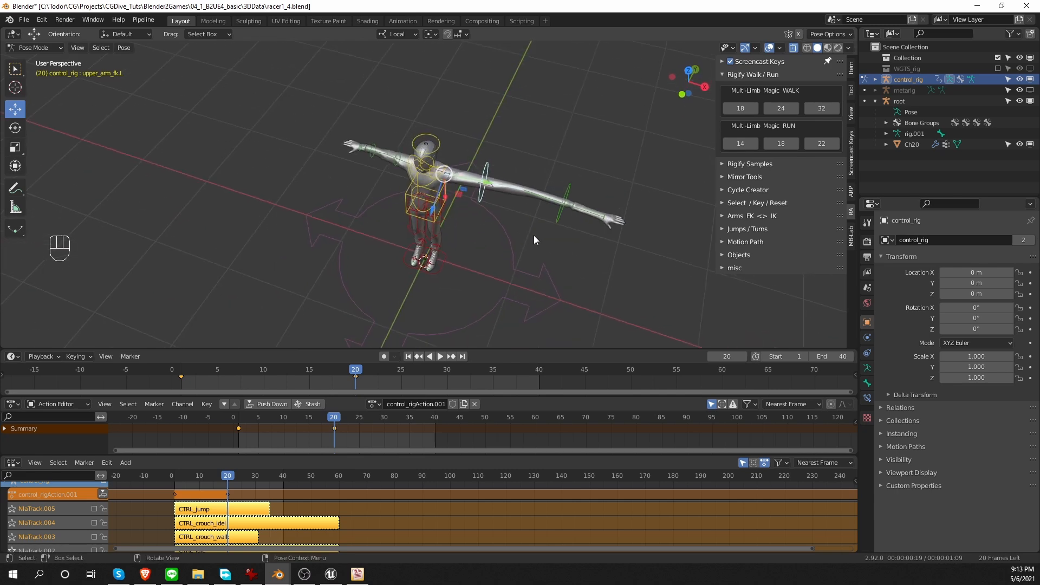
pyautogui.click(563, 204)
pyautogui.press('r')
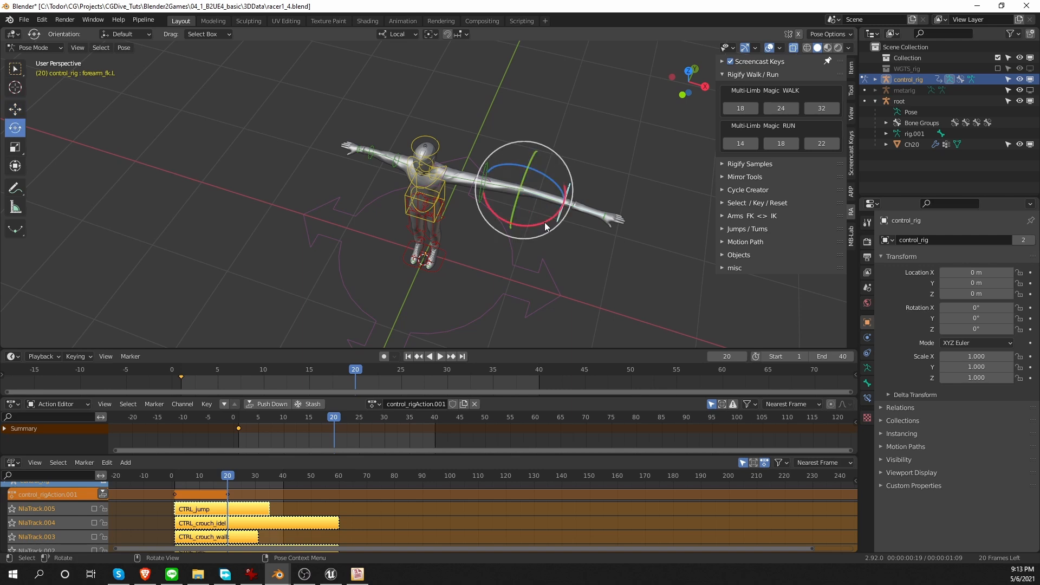
pyautogui.moveTo(547, 222); pyautogui.dragTo(521, 243)
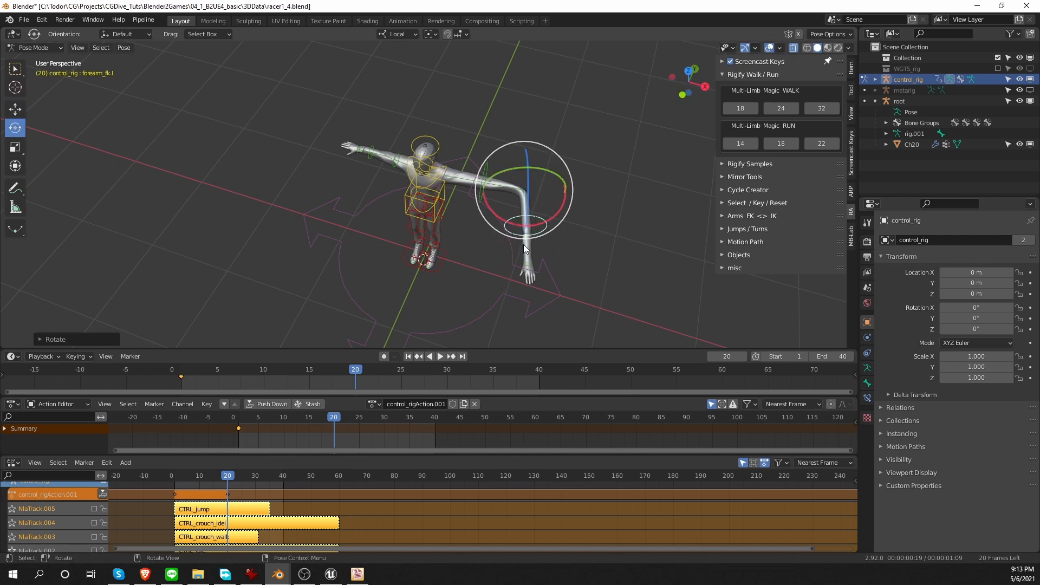
# - Rotate the left hand FK control downward at the wrist at frame 20
pyautogui.click(528, 265)
pyautogui.moveTo(526, 301); pyautogui.dragTo(588, 239, button='middle')
pyautogui.scroll(3, 547, 267)
pyautogui.keyDown('shift'); pyautogui.moveTo(621, 281); pyautogui.dragTo(601, 236, button='middle'); pyautogui.keyUp('shift')
pyautogui.moveTo(600, 235); pyautogui.dragTo(595, 279)
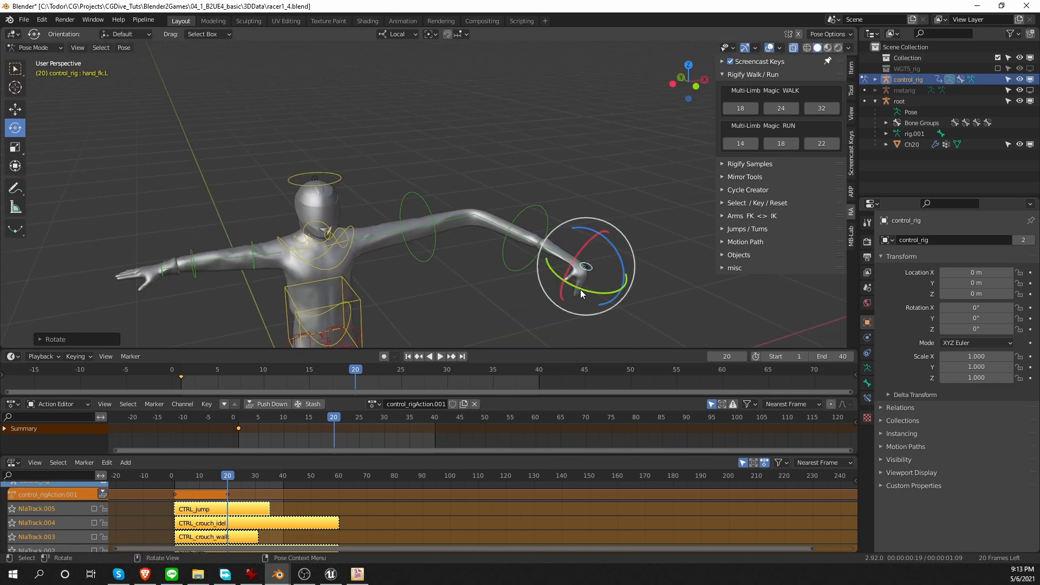
# - Insert a Rotation keyframe for the left forearm and hand FK controls at frame 20 and play back the animation
pyautogui.click(536, 205)
pyautogui.press('i')
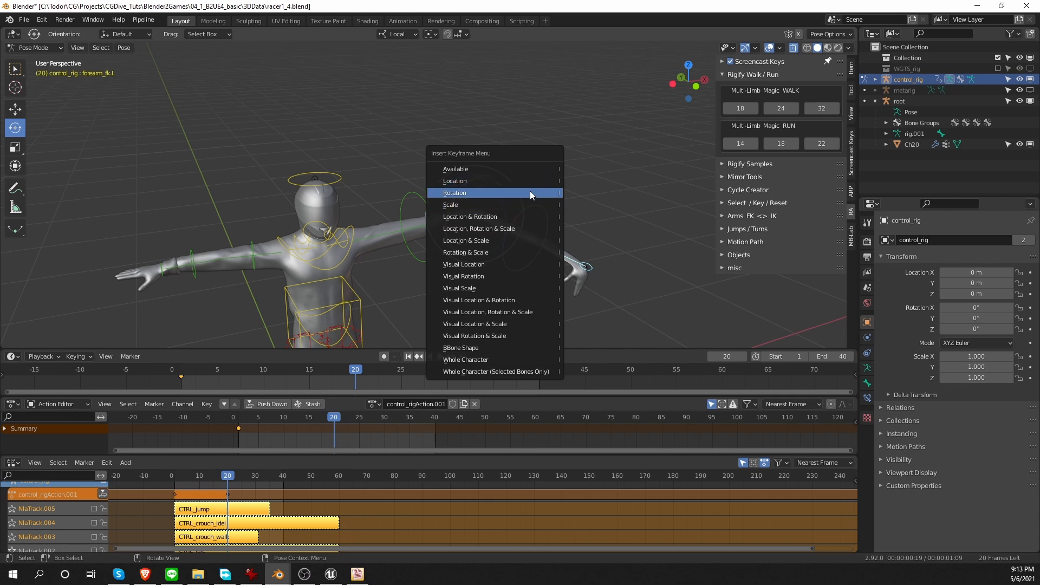
pyautogui.click(529, 191)
pyautogui.click(440, 356)
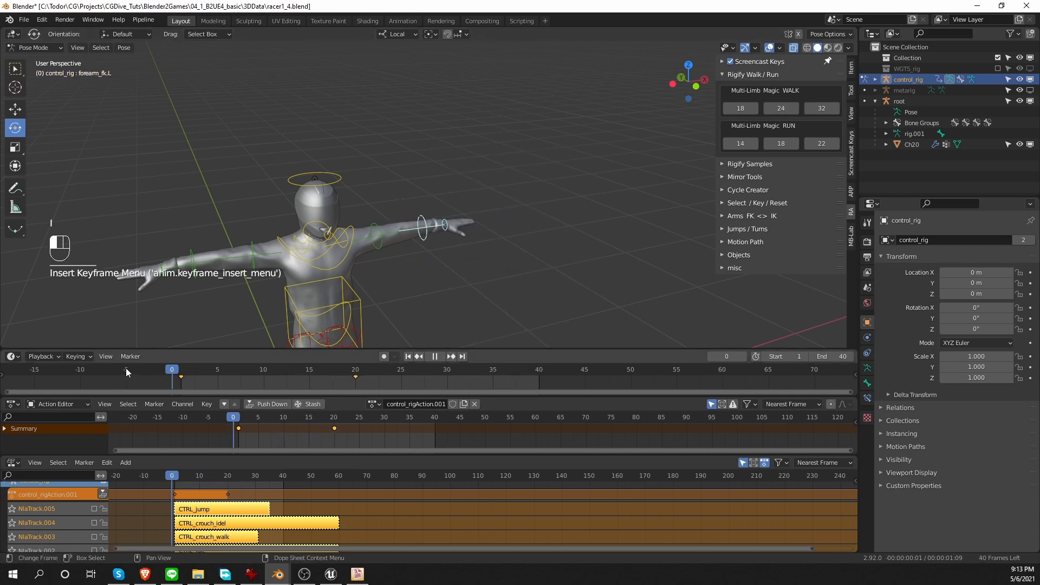
# - Duplicate the frame 1 keyframes of all rig controls to frame 40 and check the pose at that frame
pyautogui.moveTo(326, 369); pyautogui.dragTo(213, 377)
pyautogui.press('a')
pyautogui.hotkey('shift', 'd')
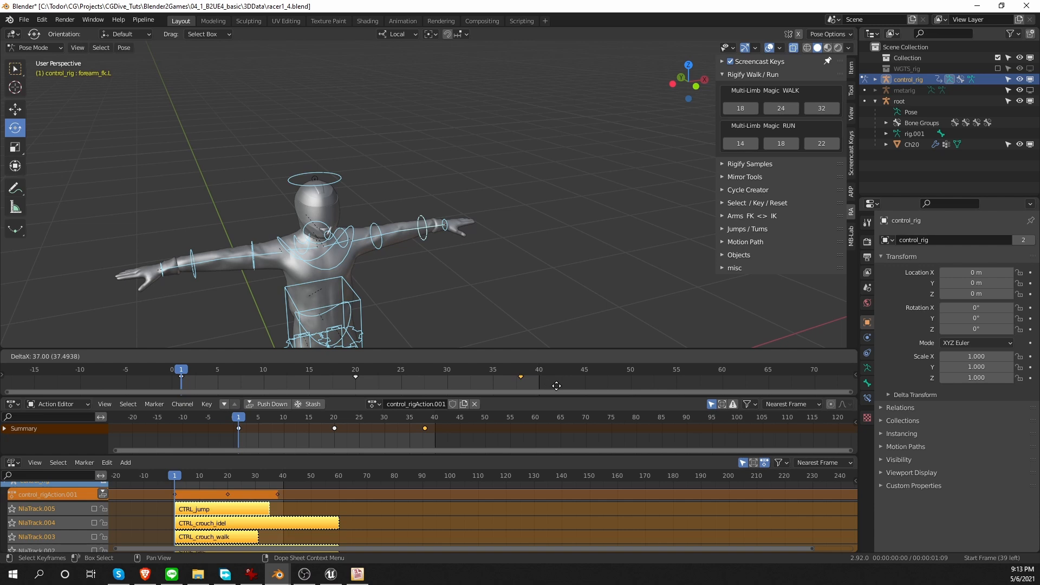
pyautogui.click(575, 385)
pyautogui.moveTo(188, 373); pyautogui.dragTo(541, 374)
pyautogui.moveTo(514, 291); pyautogui.dragTo(499, 180, button='middle')
pyautogui.scroll(-1, 484, 287)
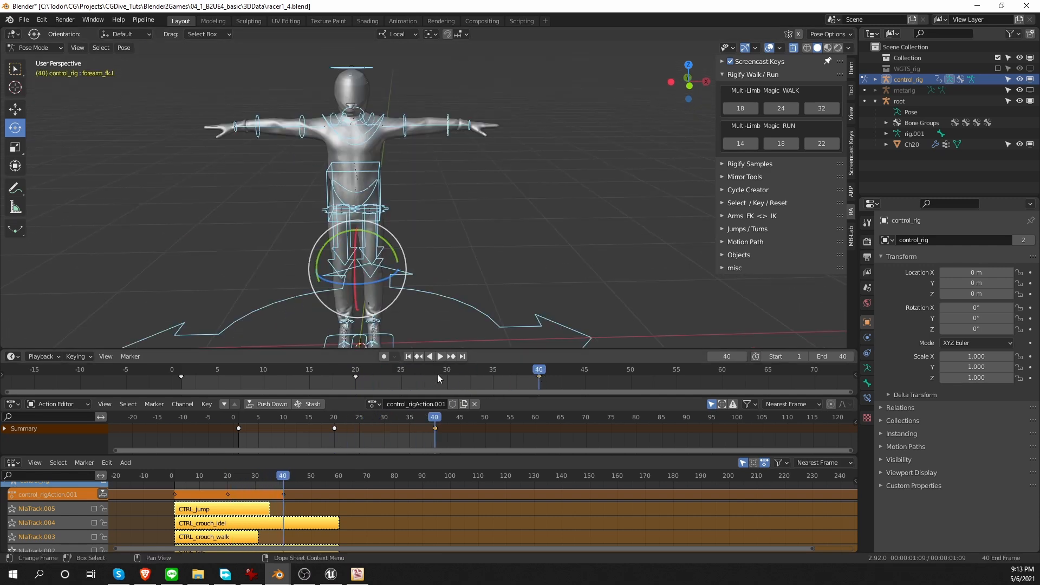
# - Rename the action as CTRL_stretch and push it down to its own muted NLA track
pyautogui.click(437, 403)
pyautogui.write('CTRL_stretc')
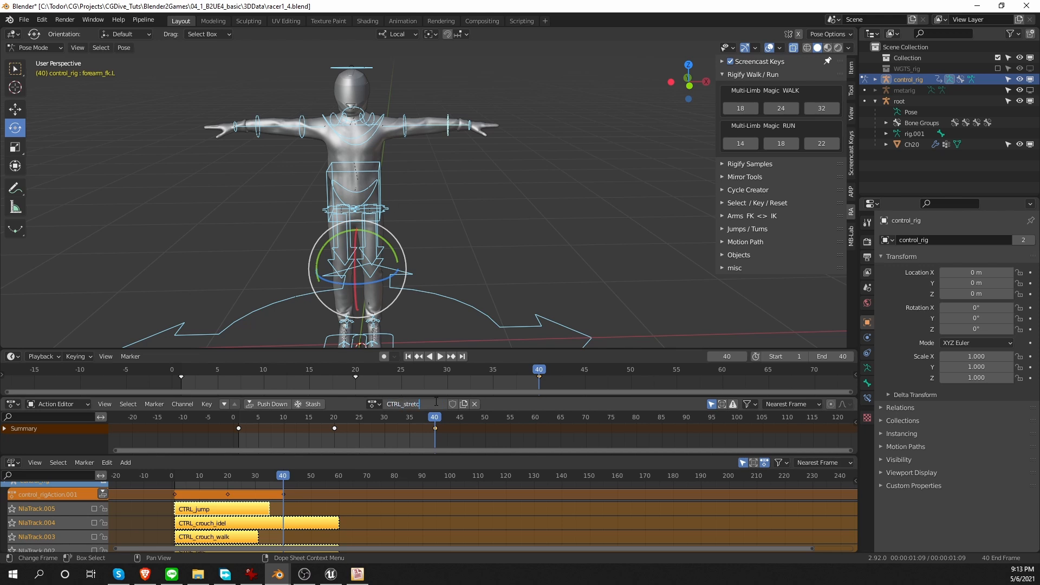
pyautogui.write('h')
pyautogui.press('Return')
pyautogui.click(279, 407)
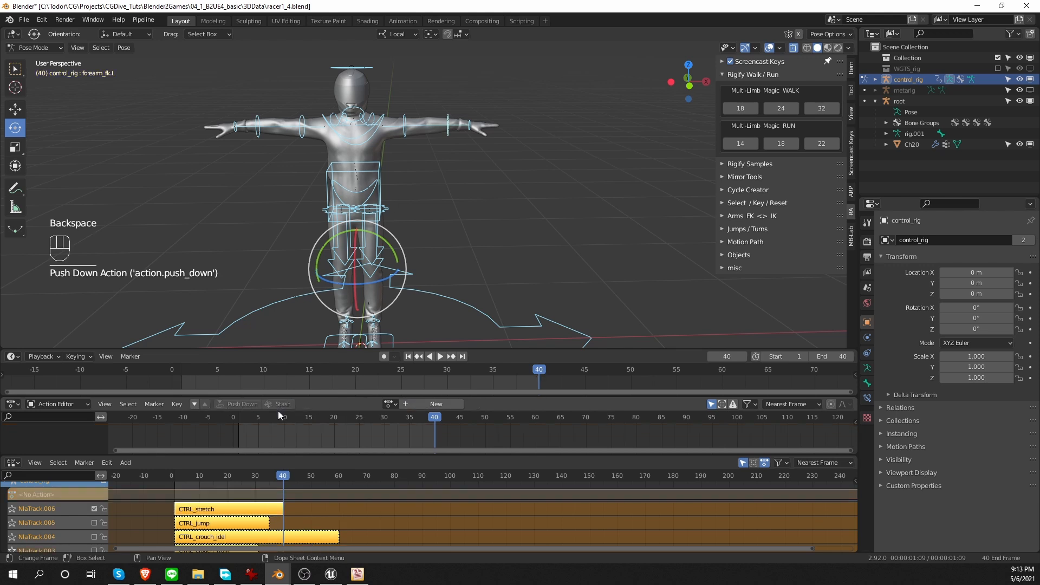
pyautogui.click(93, 509)
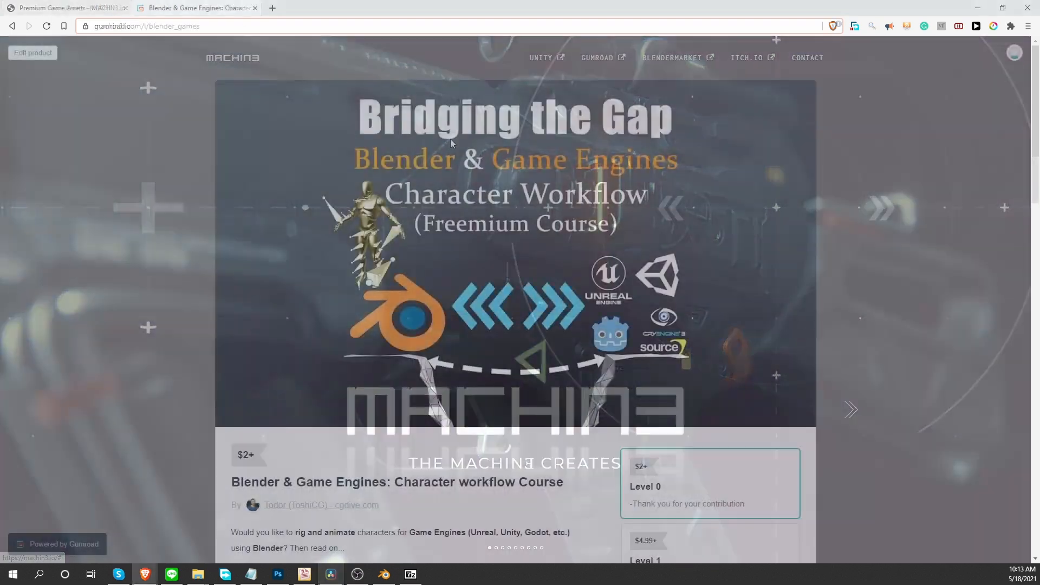
pyautogui.scroll(-10, 688, 293)
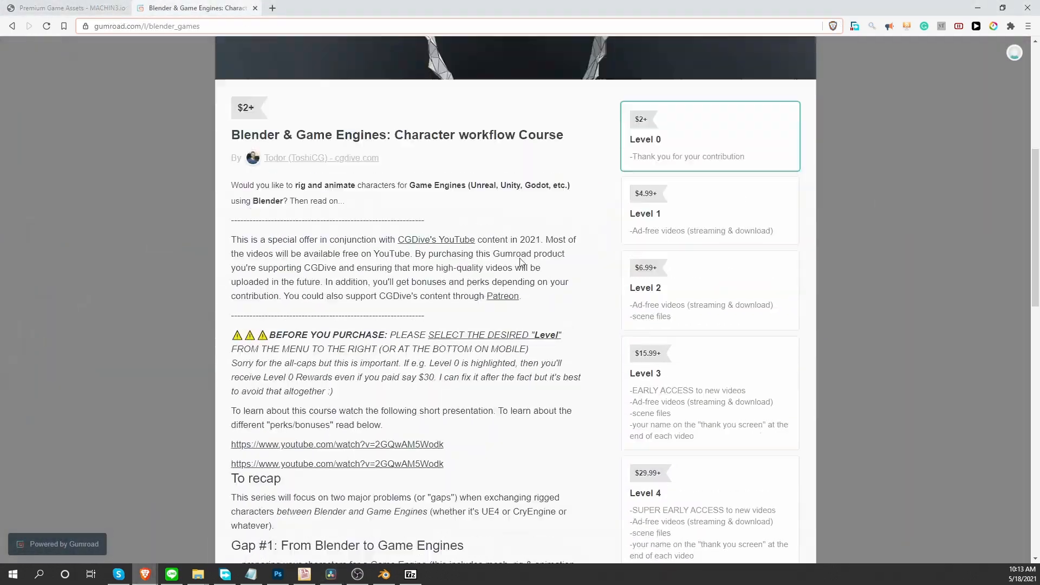